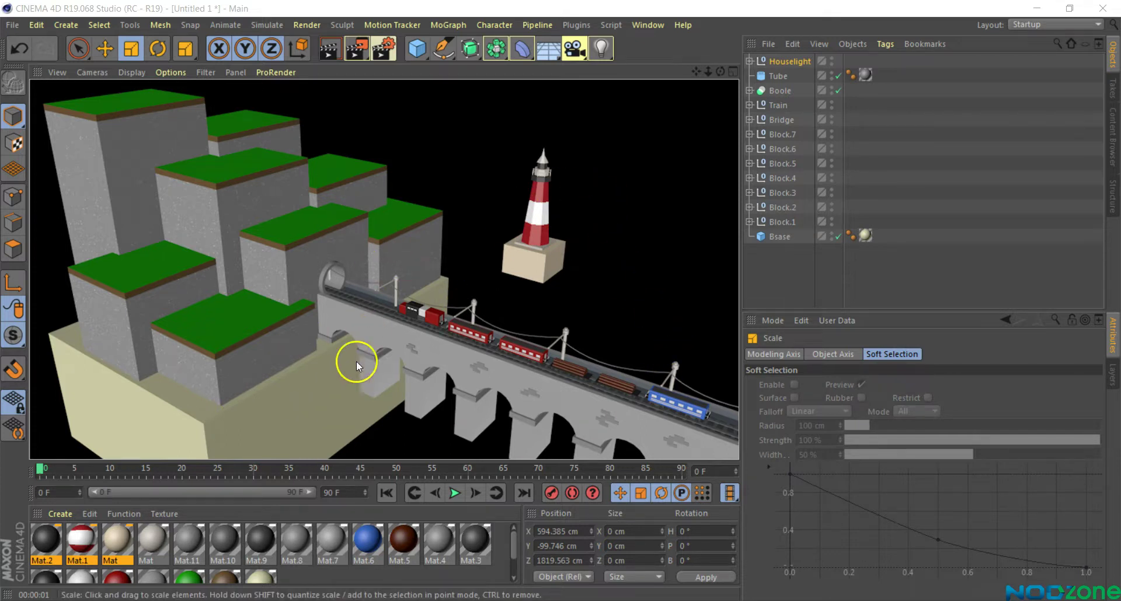
Step: Box-select every object in the Object Manager and delete them, leaving an empty scene
left_click_drag(808, 286, 762, 50)
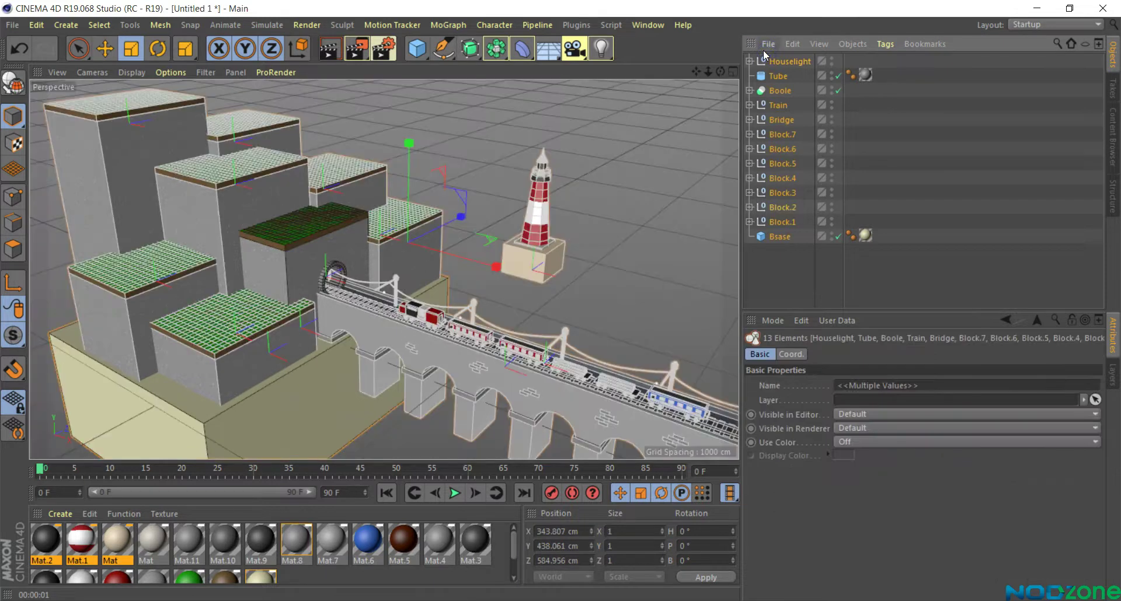
key("Delete")
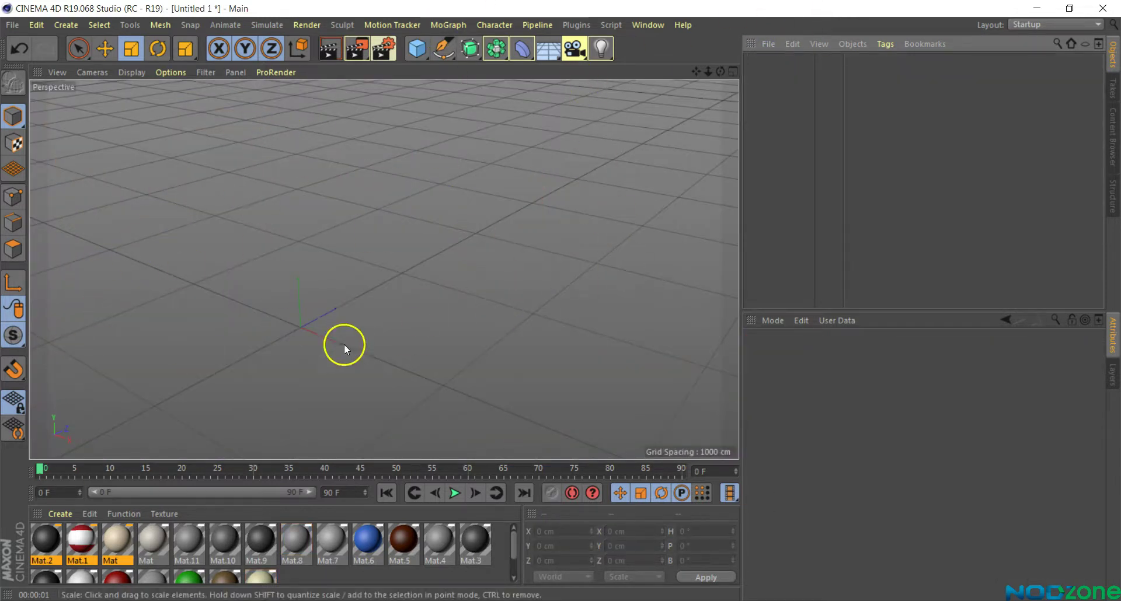
Step: Add a Cube primitive sized 500 cm in X, 650 cm in Y and 650 cm in Z
left_click(411, 55)
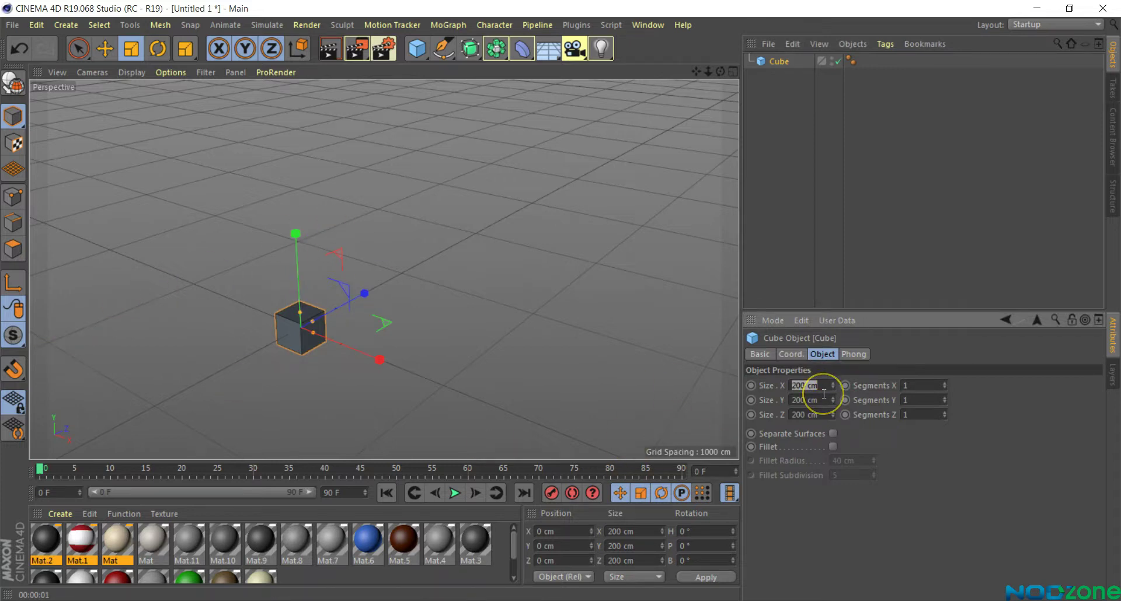
type("500")
key("Return")
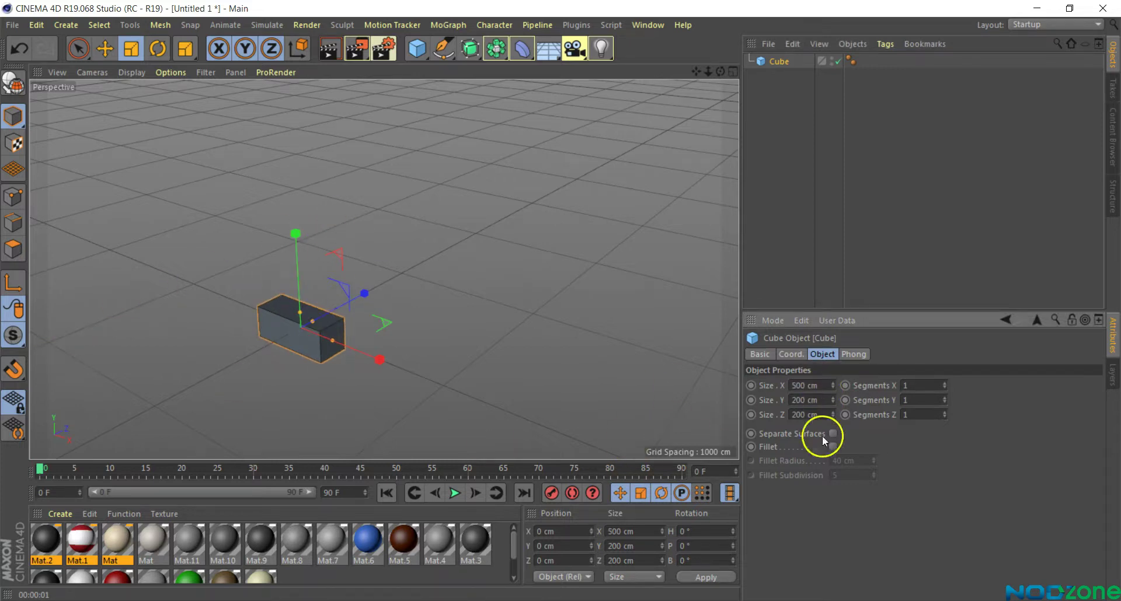
left_click(818, 401)
type("650")
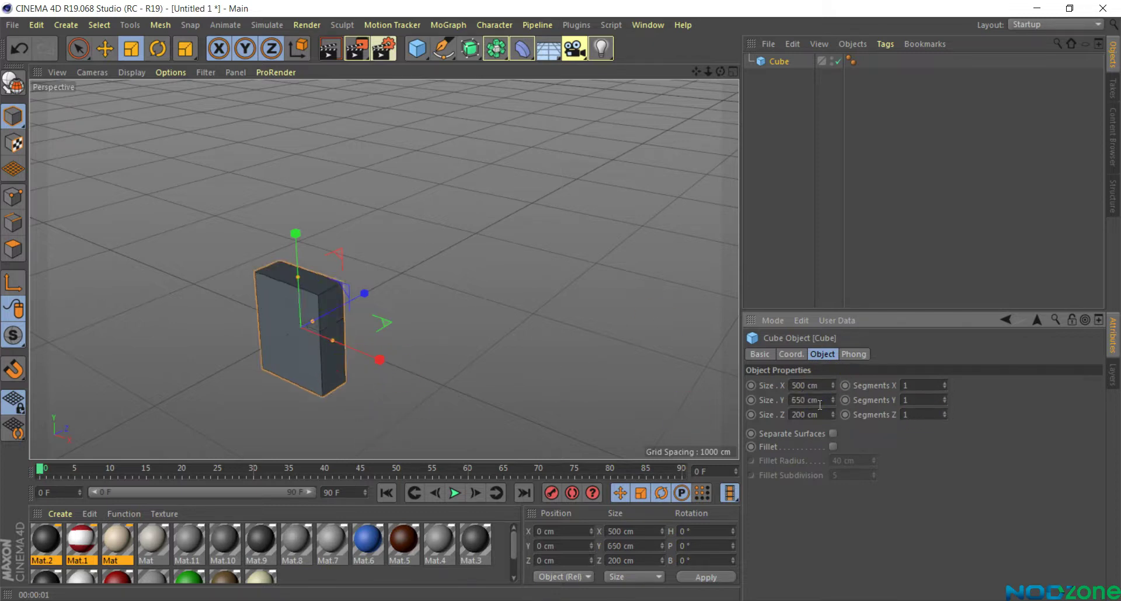
double_click(816, 413)
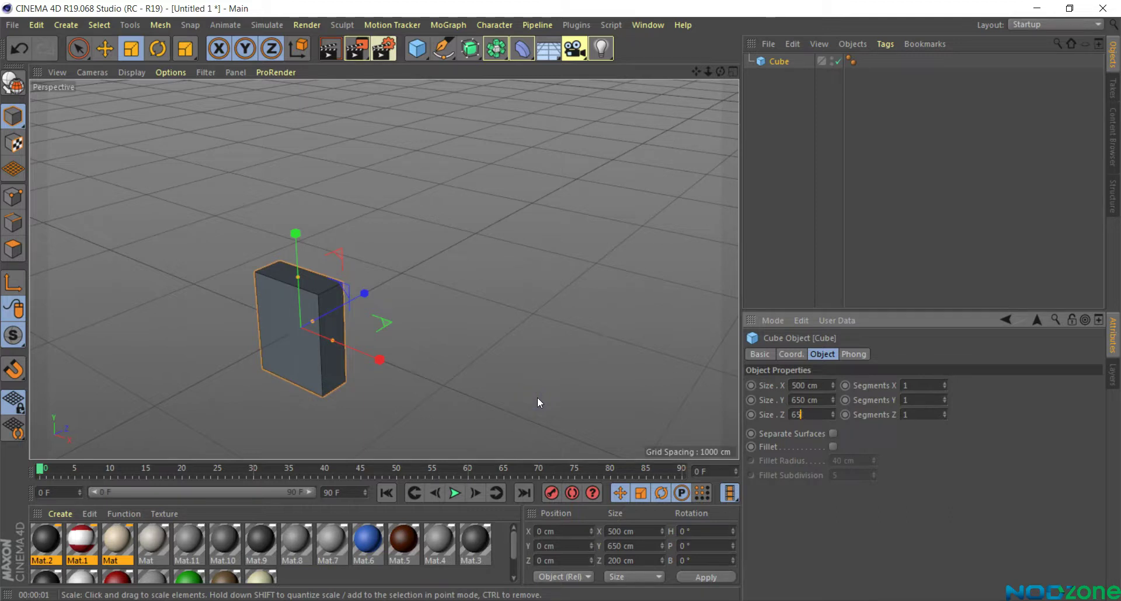
type("0")
key("Return")
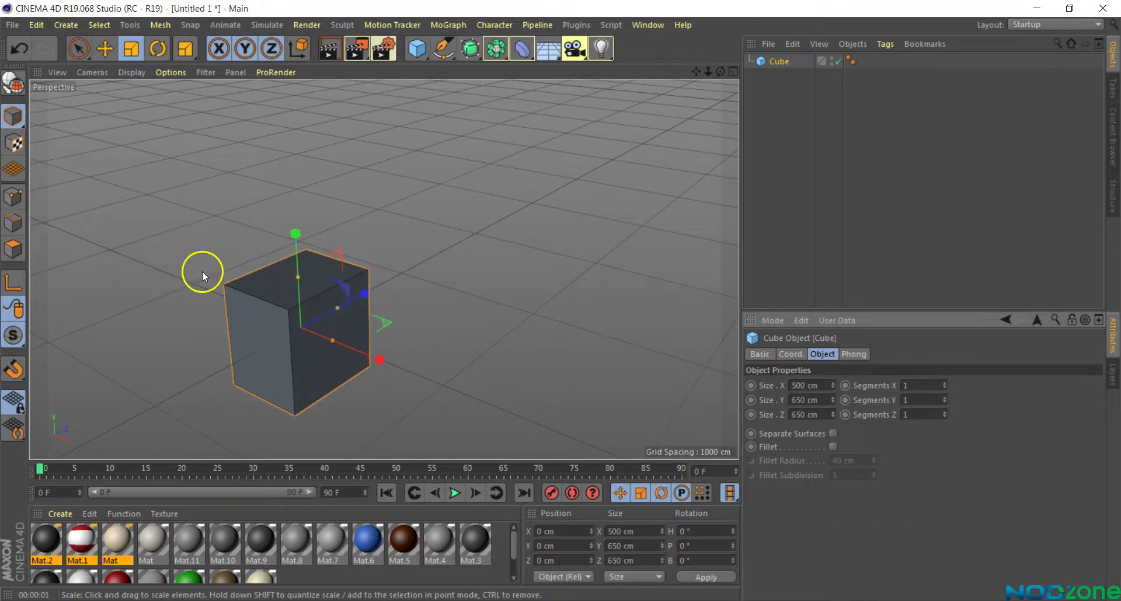
Step: Apply Plugins > Drop To Floor so the cube rests on the grid at Y 325 cm
key("h")
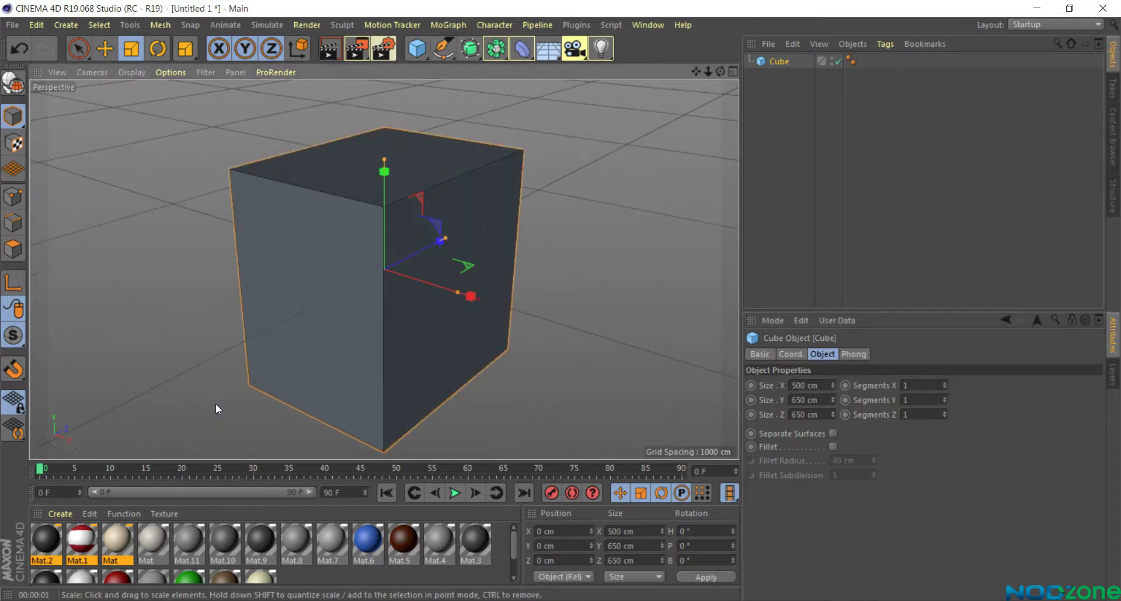
left_click_drag(721, 71, 385, 268)
left_click(78, 48)
left_click_drag(721, 71, 384, 269)
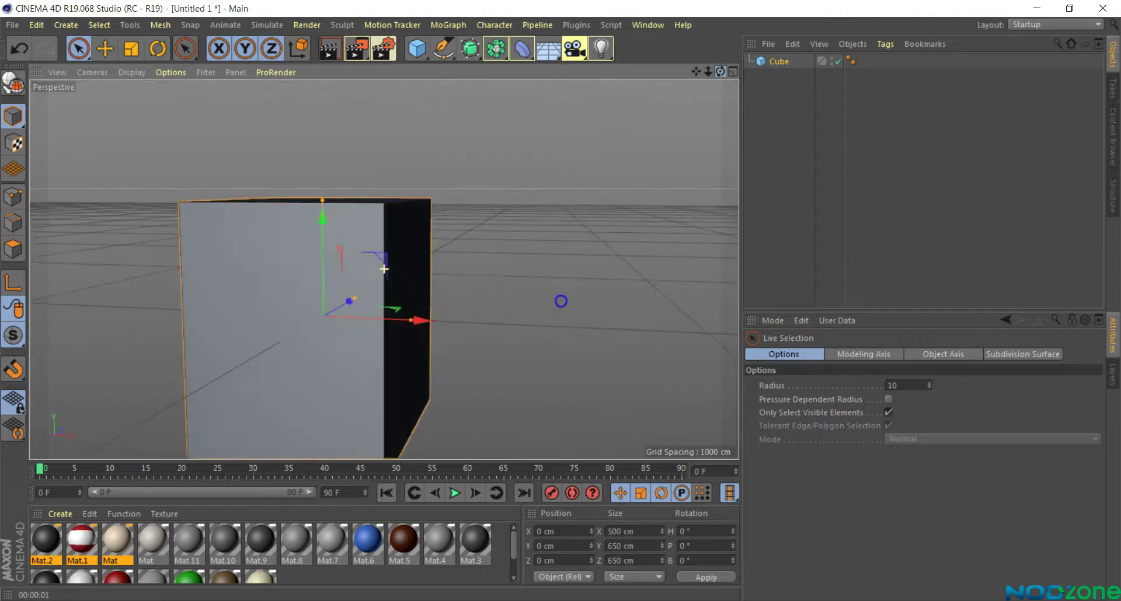
mouse_move(384, 269)
left_mouse_down()
mouse_move(711, 66)
mouse_move(384, 269)
mouse_move(561, 147)
left_mouse_up()
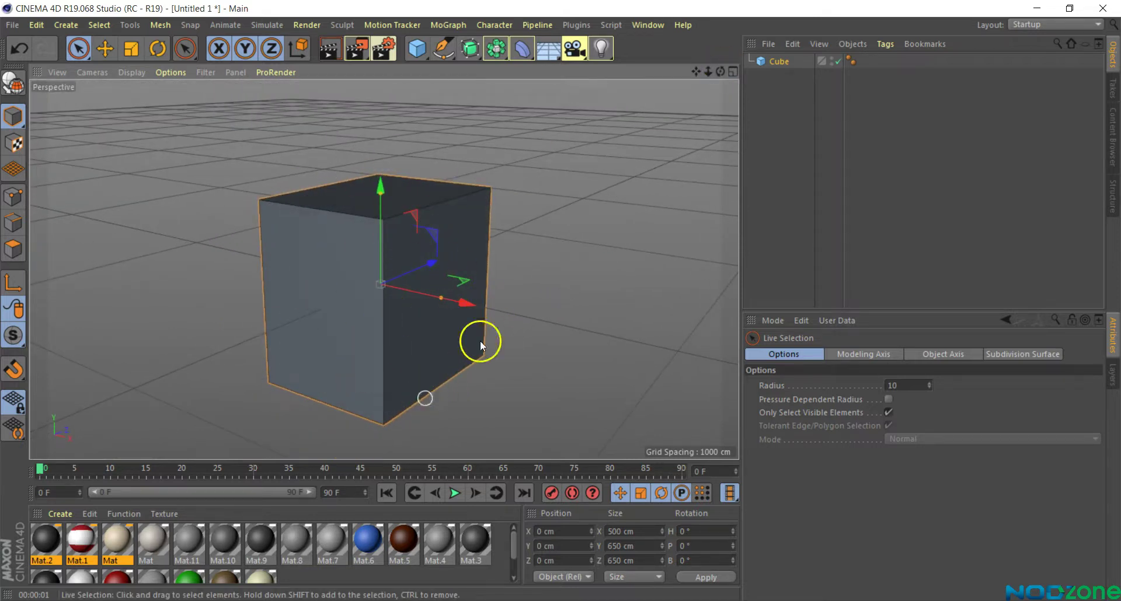
mouse_move(720, 71)
left_mouse_down()
mouse_move(561, 301)
mouse_move(394, 318)
left_mouse_up()
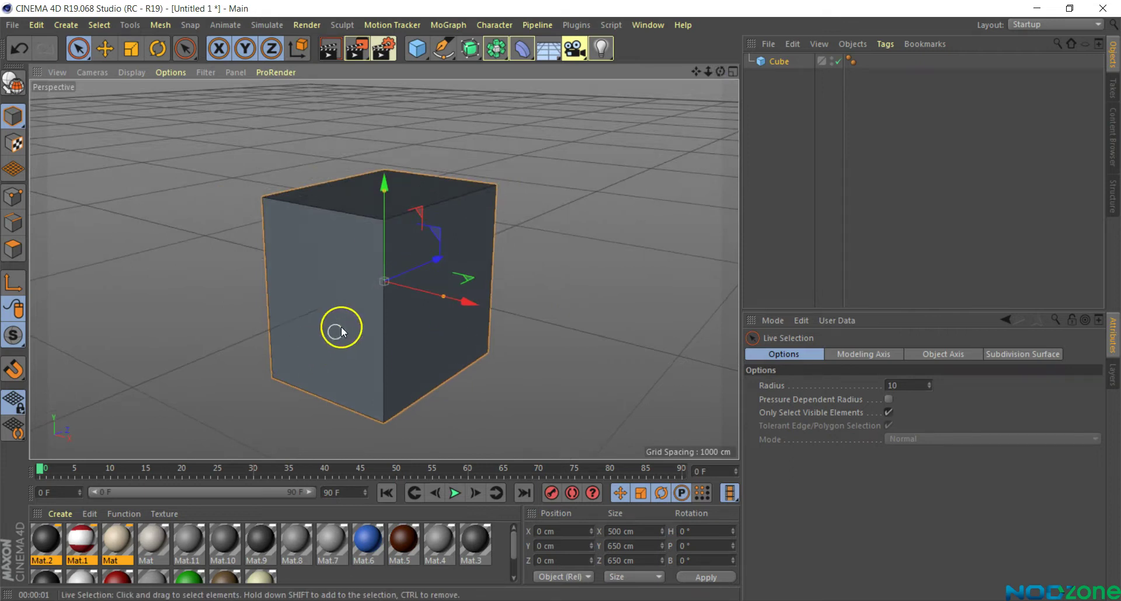
left_click(578, 25)
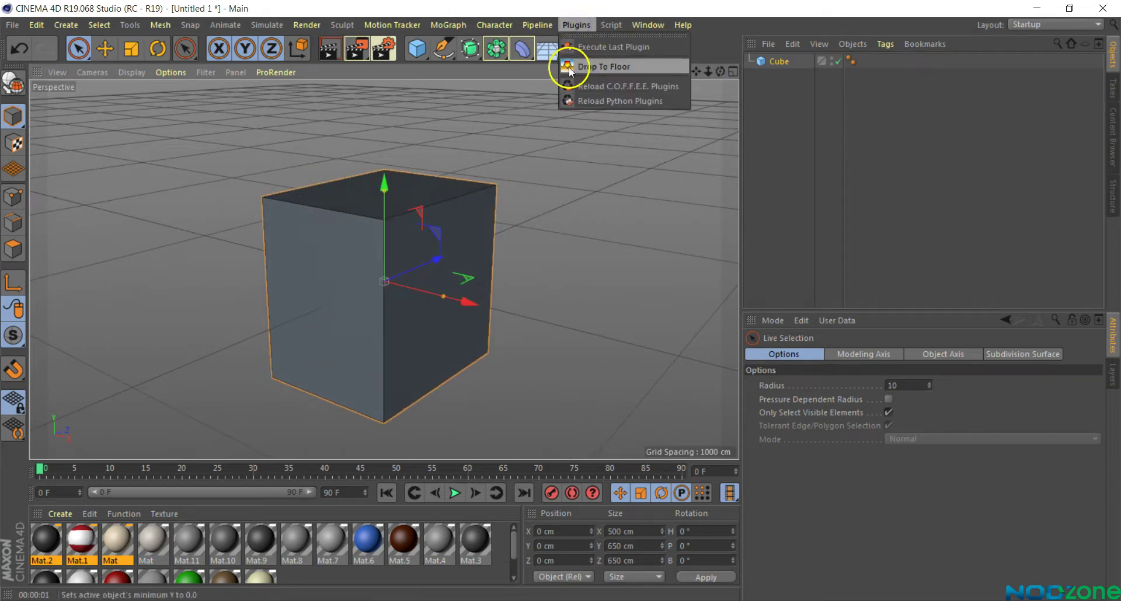
left_click(621, 68)
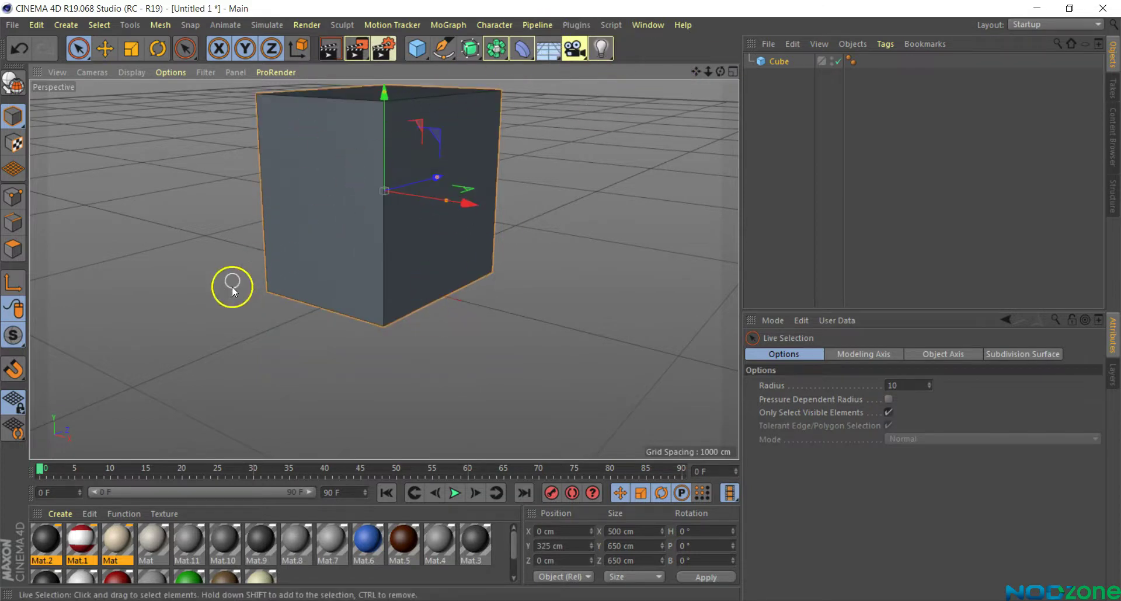
scroll(332, 350, "down", 2)
scroll(332, 359, "down", 1)
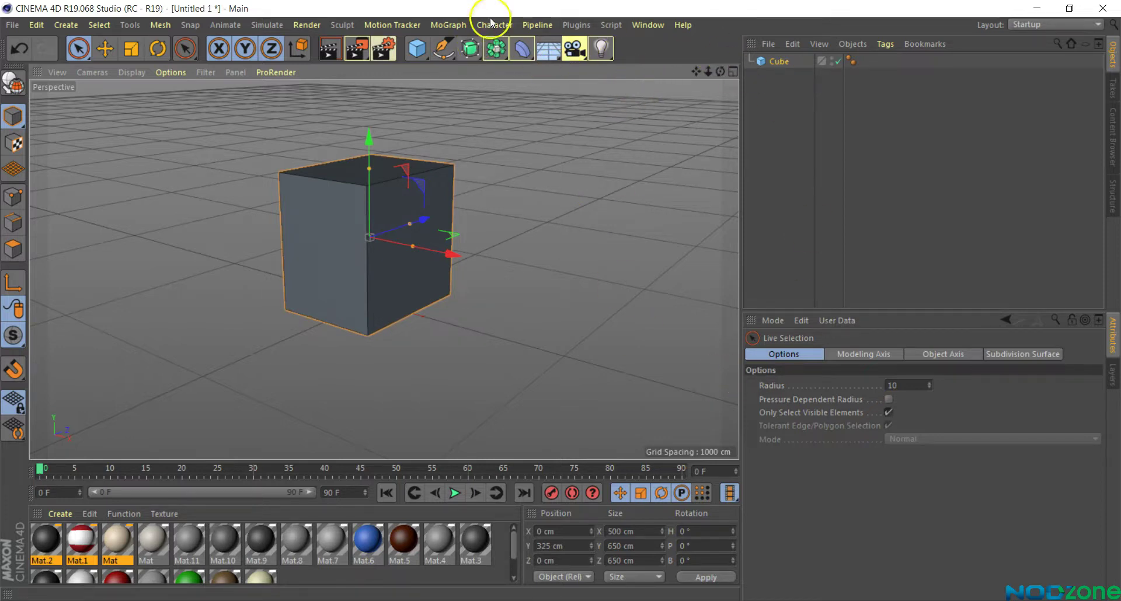
left_click(576, 25)
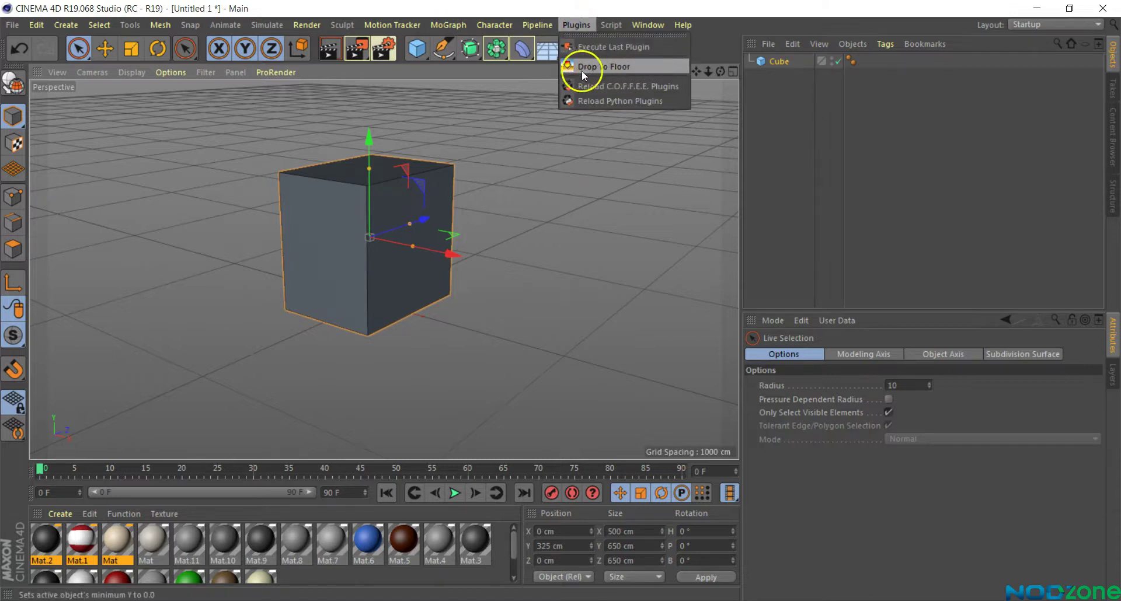
left_click(761, 143)
left_click(777, 62)
Step: Duplicate the cube as Cube.1 by Ctrl-dragging its Y axis upward
scroll(308, 185, "up", 2)
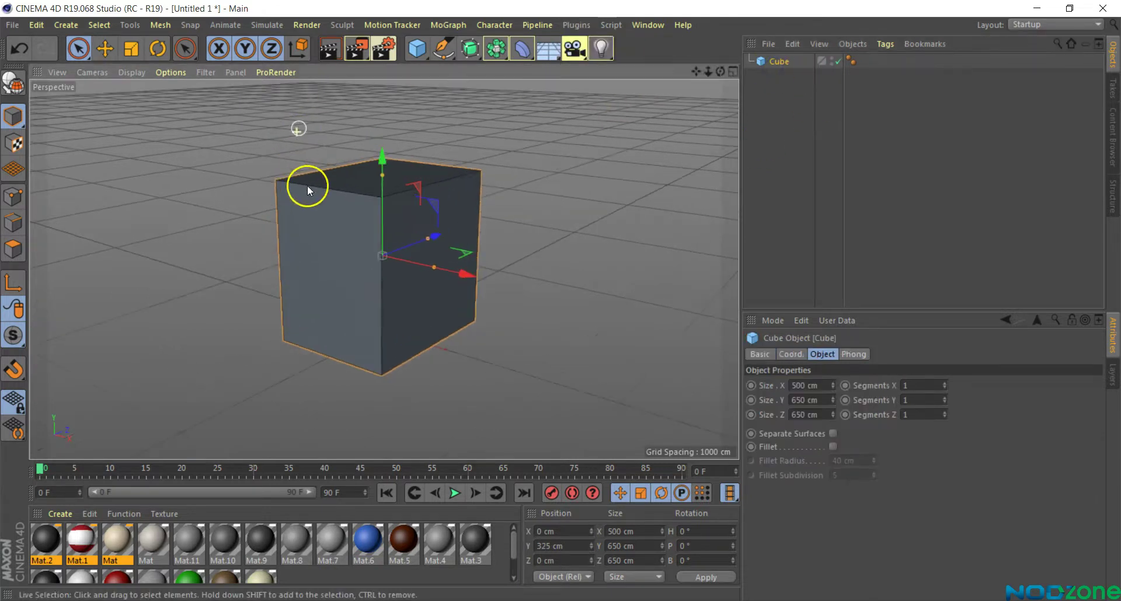
scroll(307, 185, "up", 1)
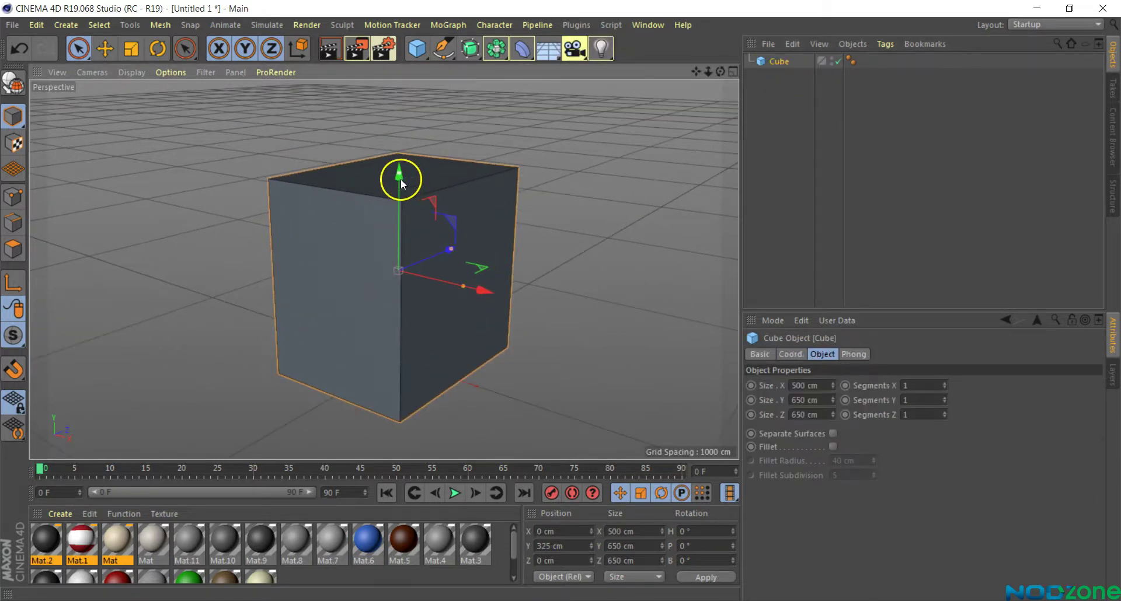
left_click_drag(401, 179, 400, 112)
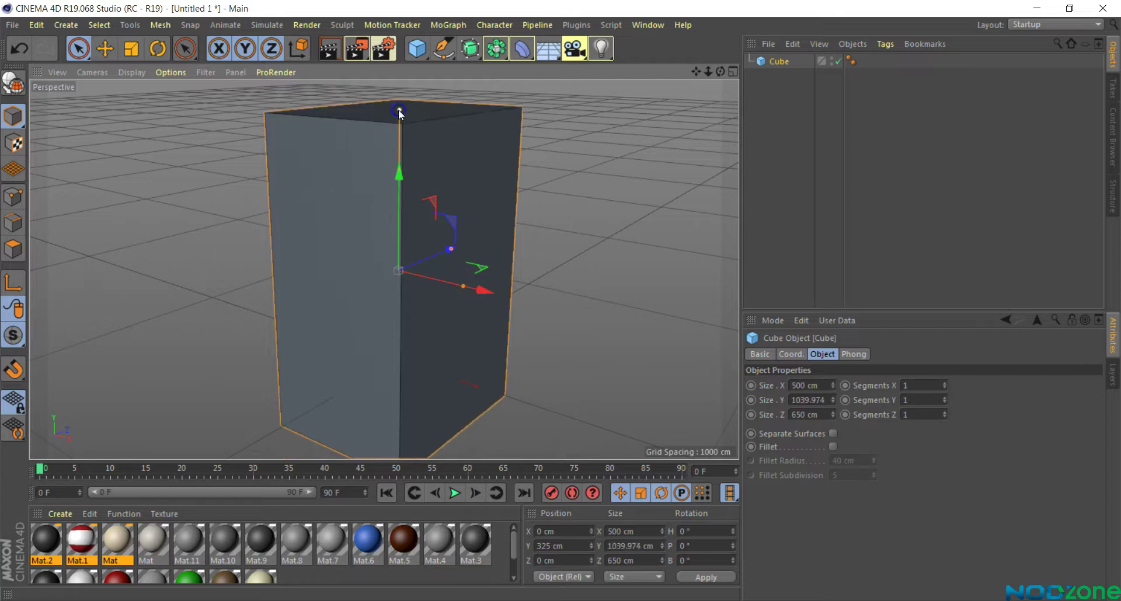
key("ctrl+z")
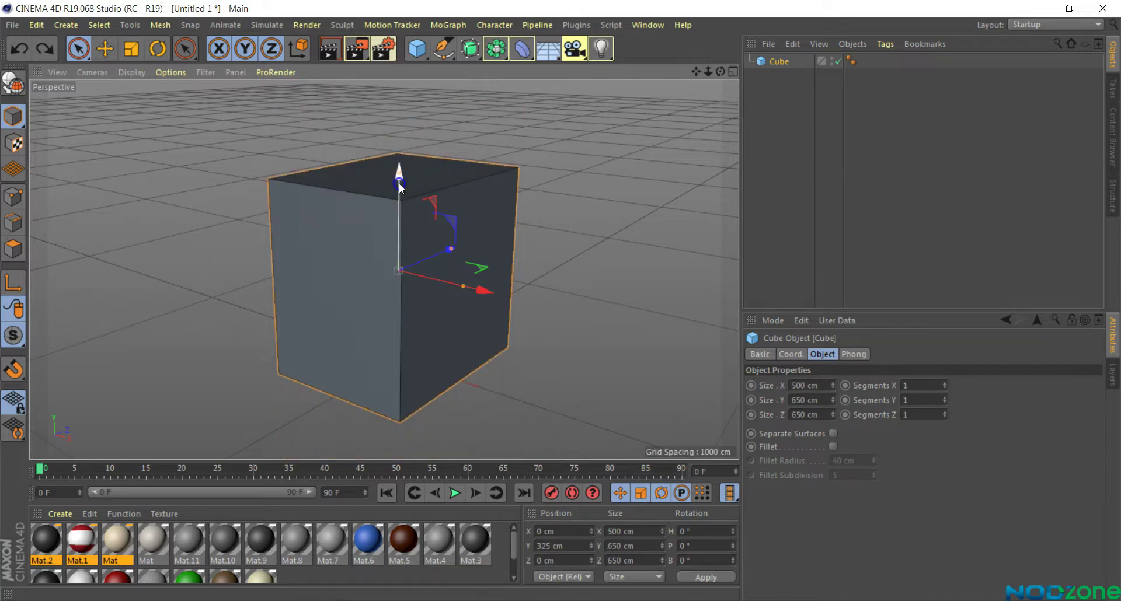
left_click_drag(401, 186, 390, 111, "ctrl")
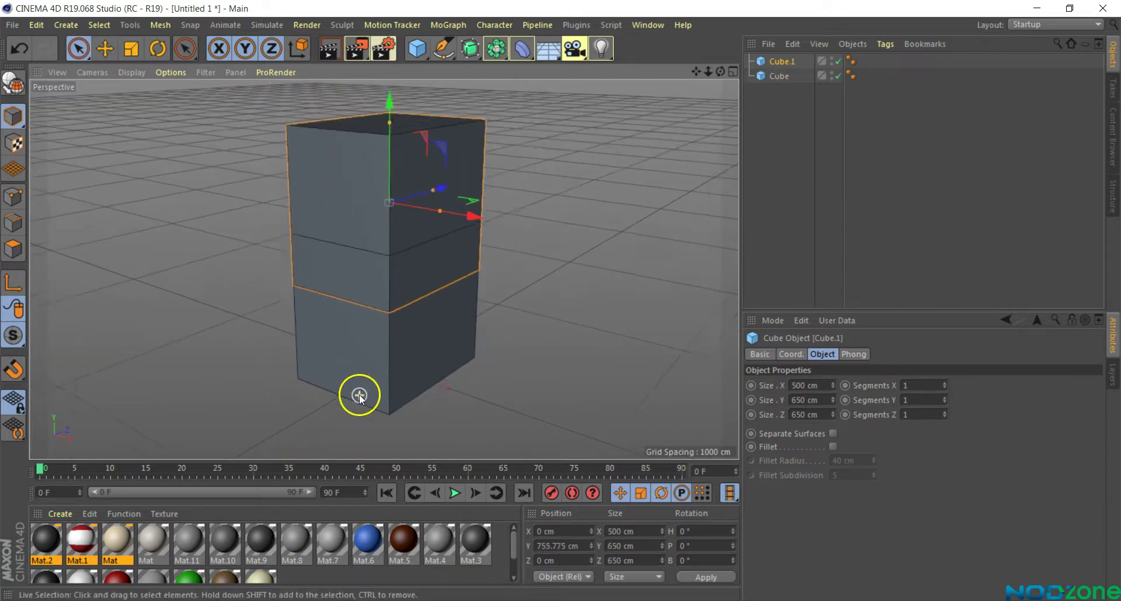
Step: Flatten Cube.1 into a thin slab about 37.757 cm tall
scroll(359, 396, "down", 3)
left_click_drag(387, 173, 380, 247)
scroll(380, 245, "up", 2)
scroll(376, 257, "up", 2)
scroll(370, 268, "up", 2)
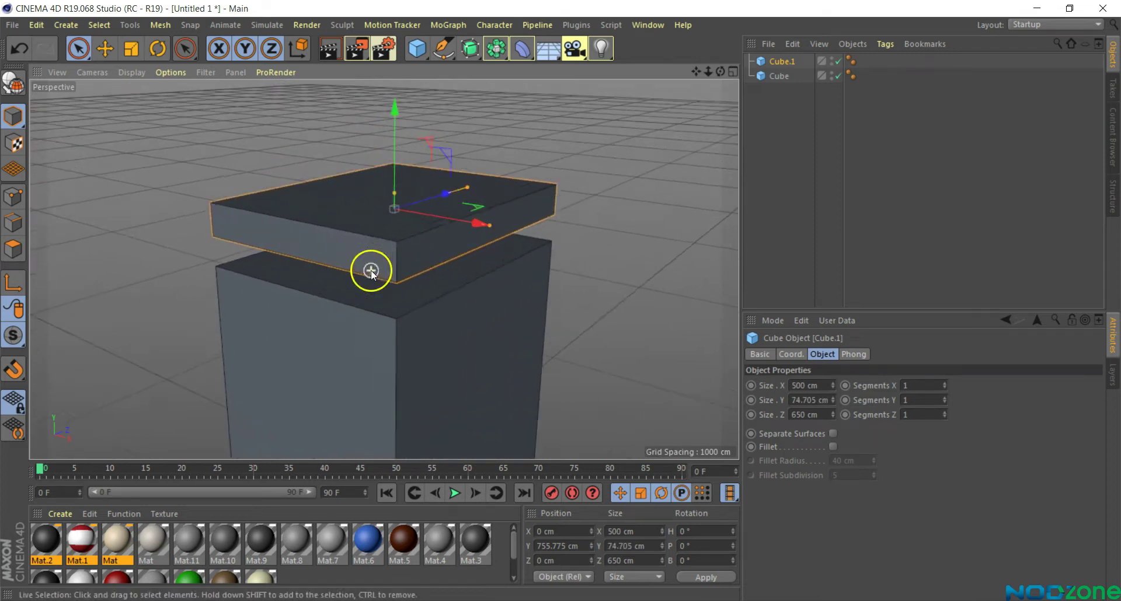
left_click_drag(394, 193, 393, 205)
Step: Lower the Cube.1 slab until it sits flush on top of the original cube
left_click_drag(399, 119, 397, 152)
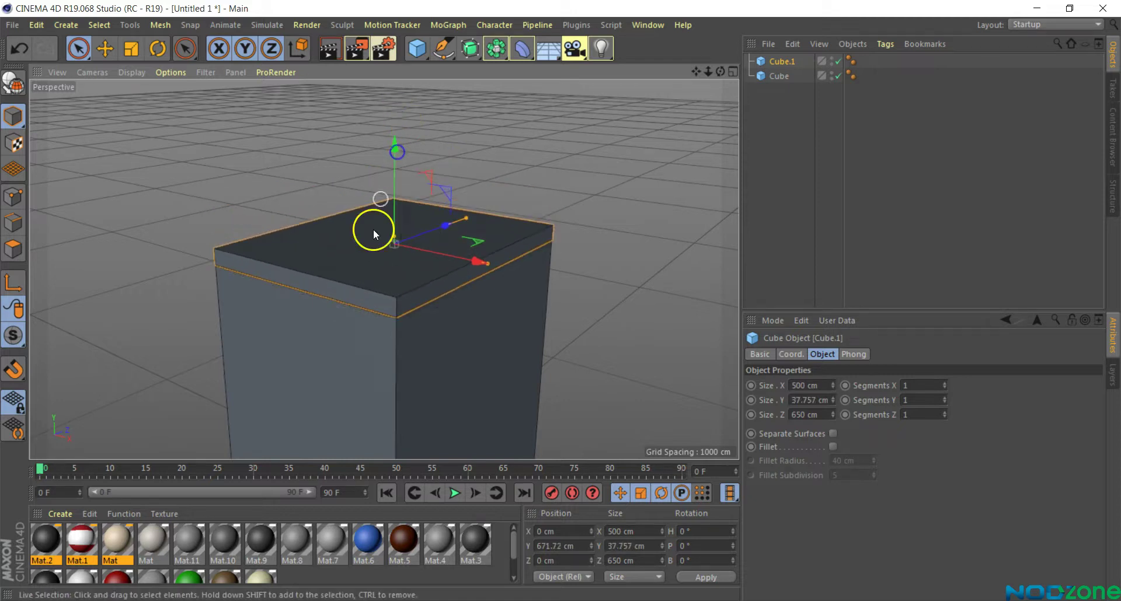
scroll(375, 230, "up", 2)
scroll(406, 396, "up", 2)
scroll(408, 397, "up", 2)
scroll(432, 328, "up", 2)
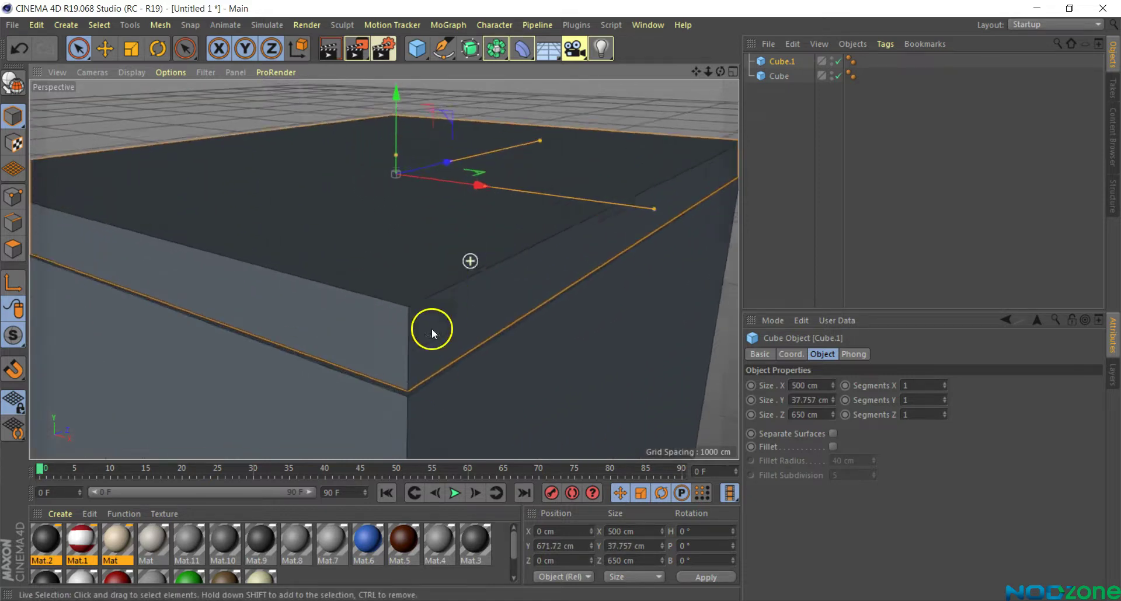
scroll(385, 175, "up", 2)
left_click_drag(395, 100, 396, 101)
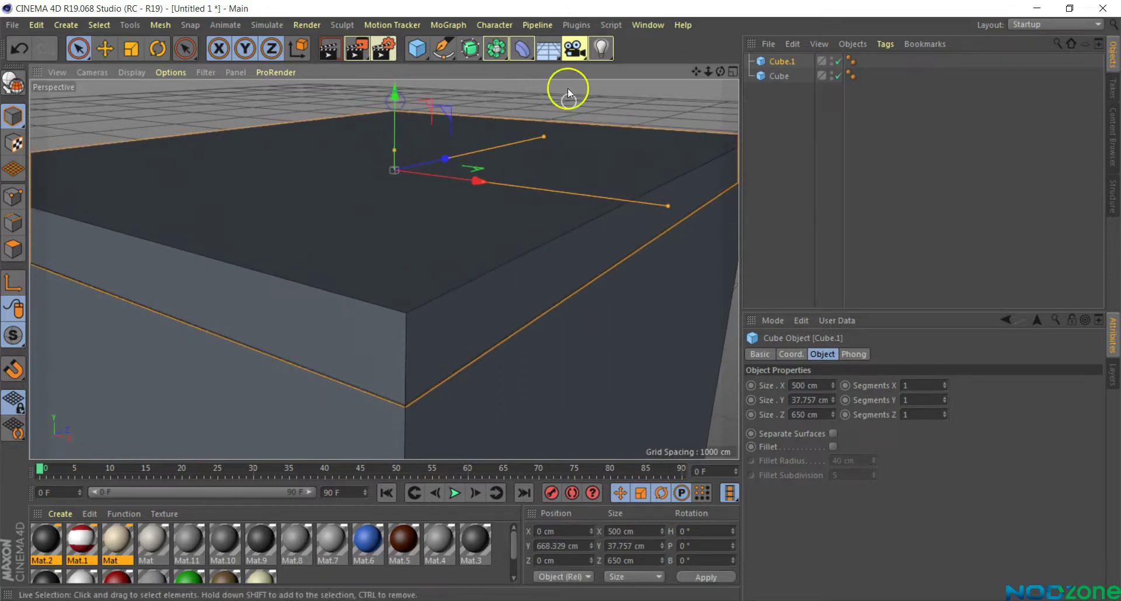
left_click(566, 92)
left_click(785, 64)
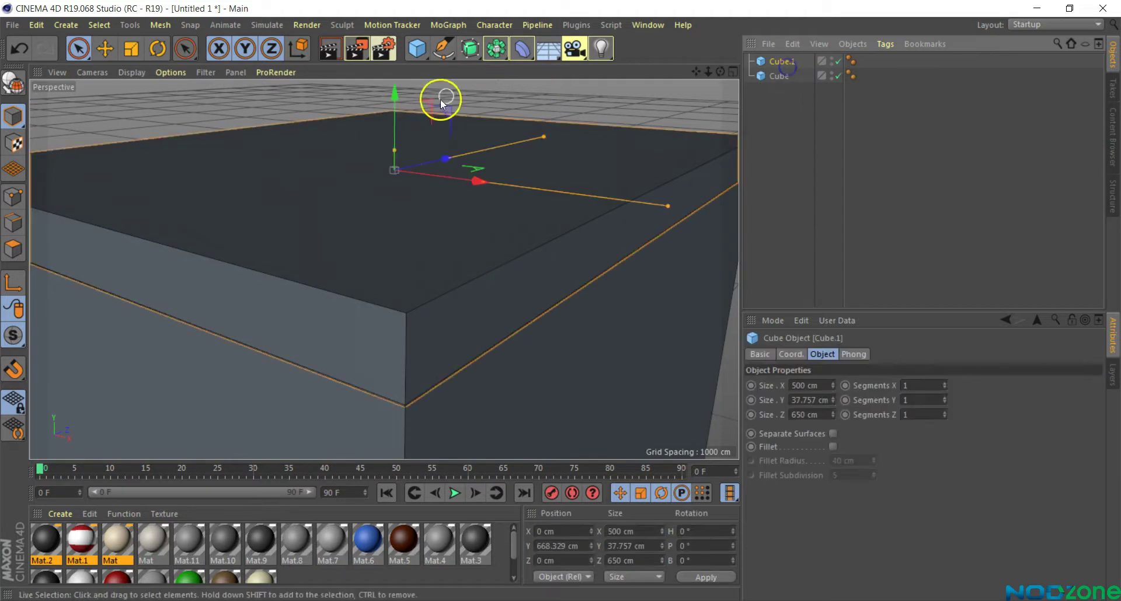
left_click_drag(398, 100, 398, 101)
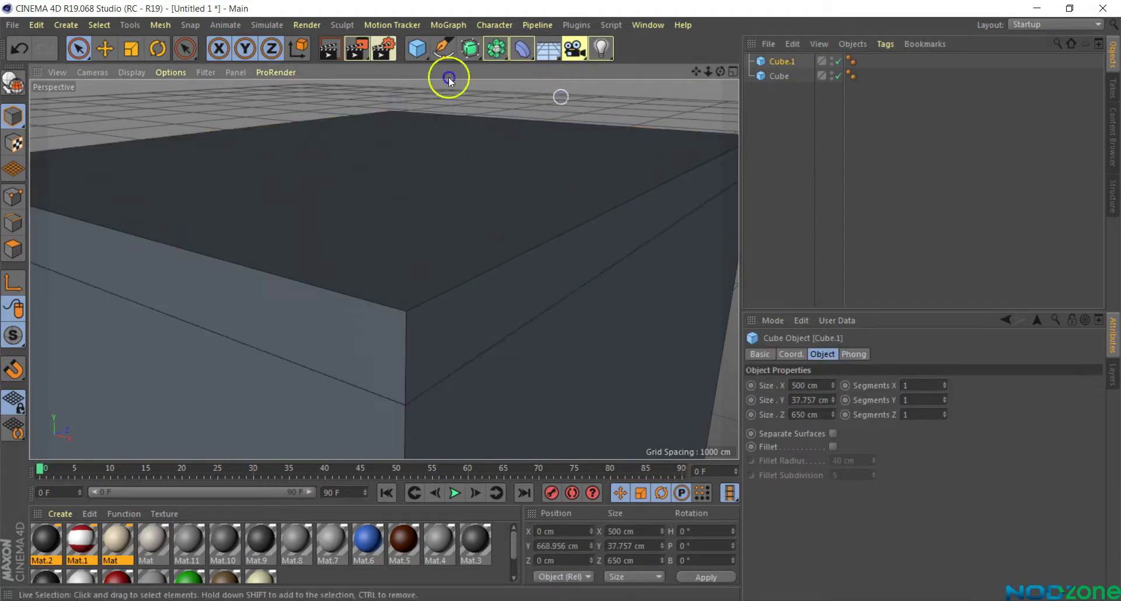
scroll(502, 265, "down", 3)
scroll(504, 265, "down", 3)
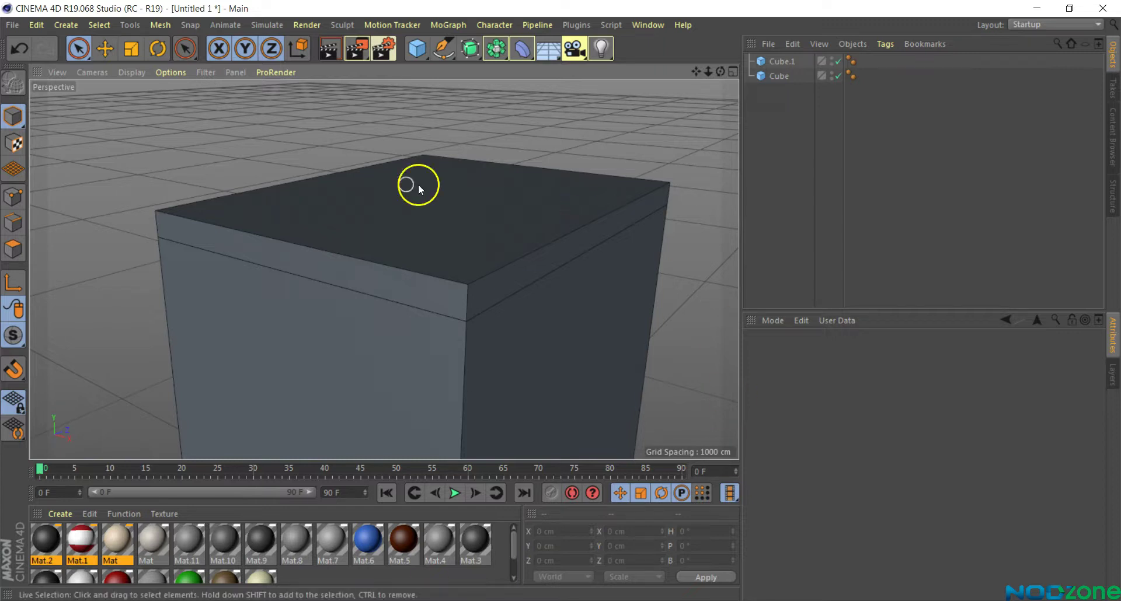
Step: Add a Plane primitive and raise it above the box
left_click(417, 48)
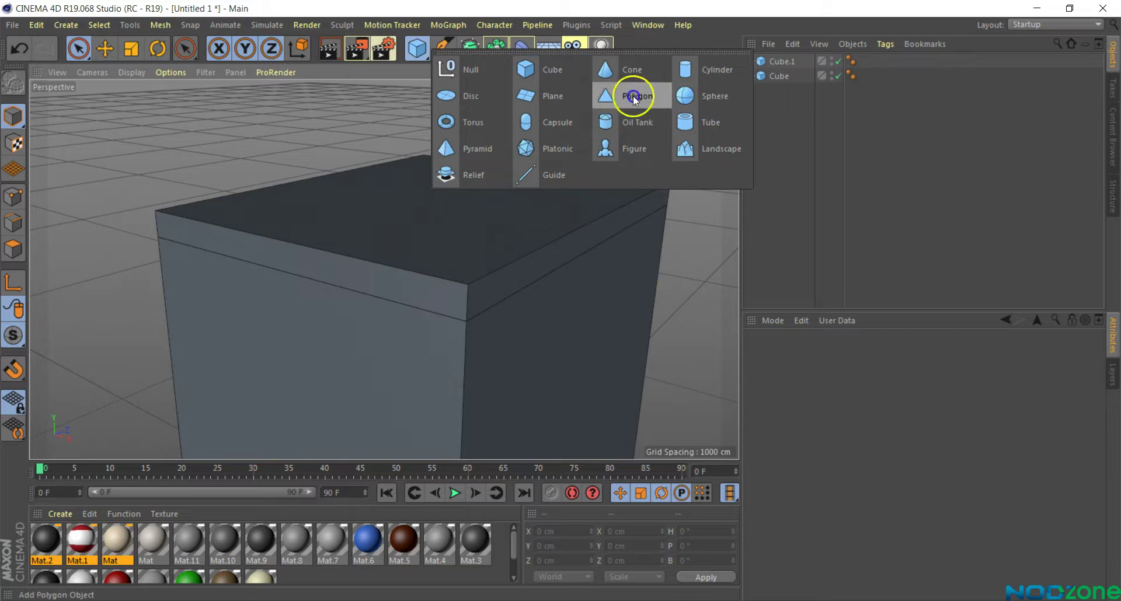
left_click(523, 97)
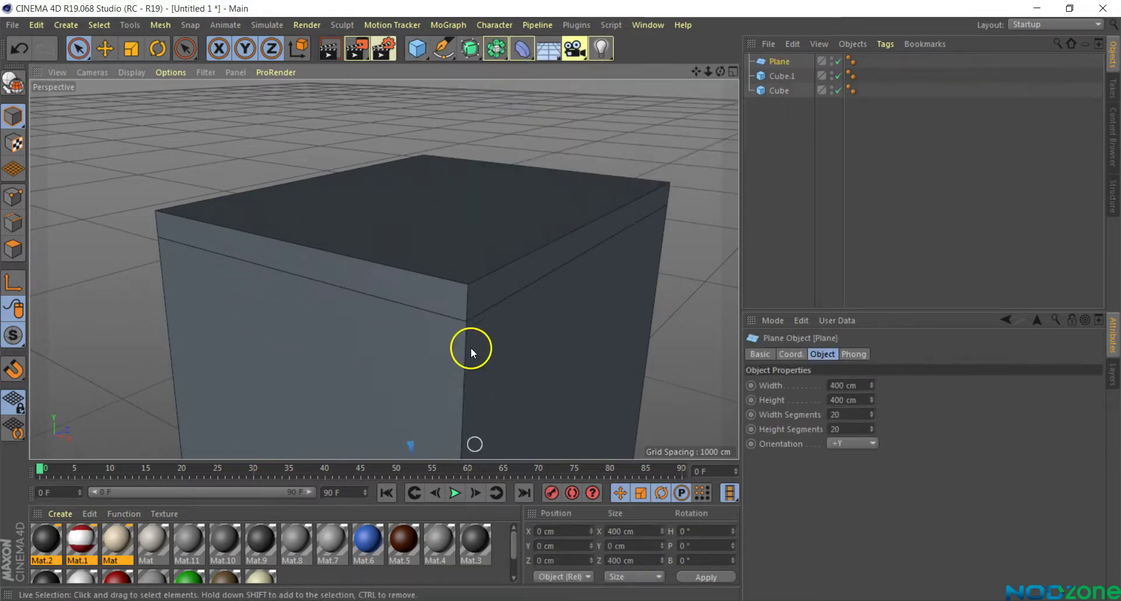
scroll(470, 344, "down", 3)
mouse_move(440, 420)
left_mouse_down()
mouse_move(478, 209)
mouse_move(475, 118)
left_mouse_up()
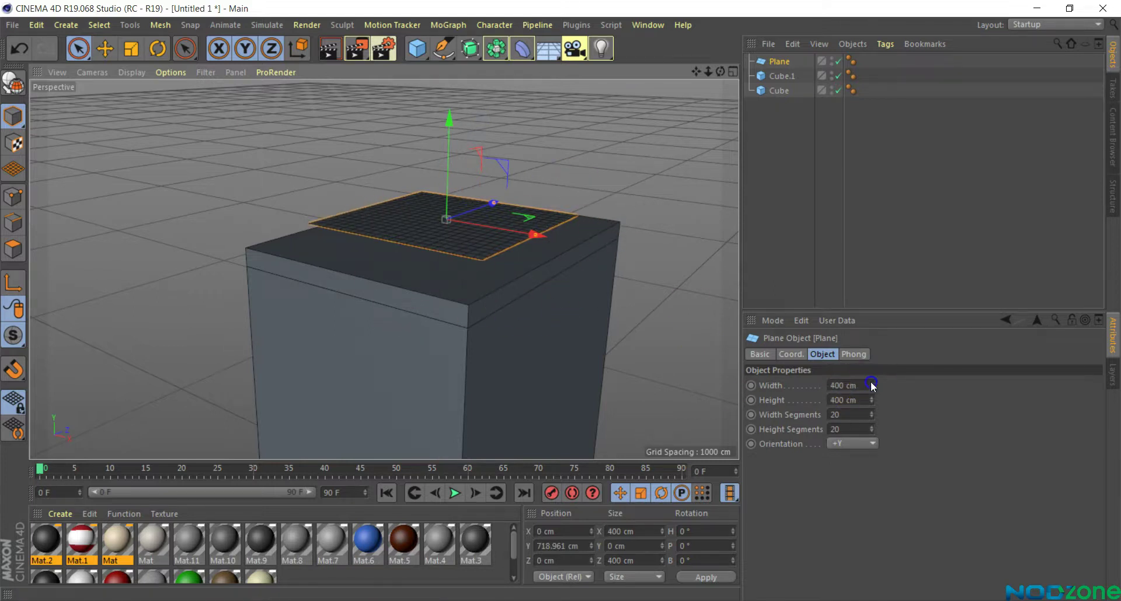
Step: Set the Plane's Width to 500 cm and Height to 650 cm
left_click_drag(871, 385, 871, 386)
double_click(847, 386)
type("500")
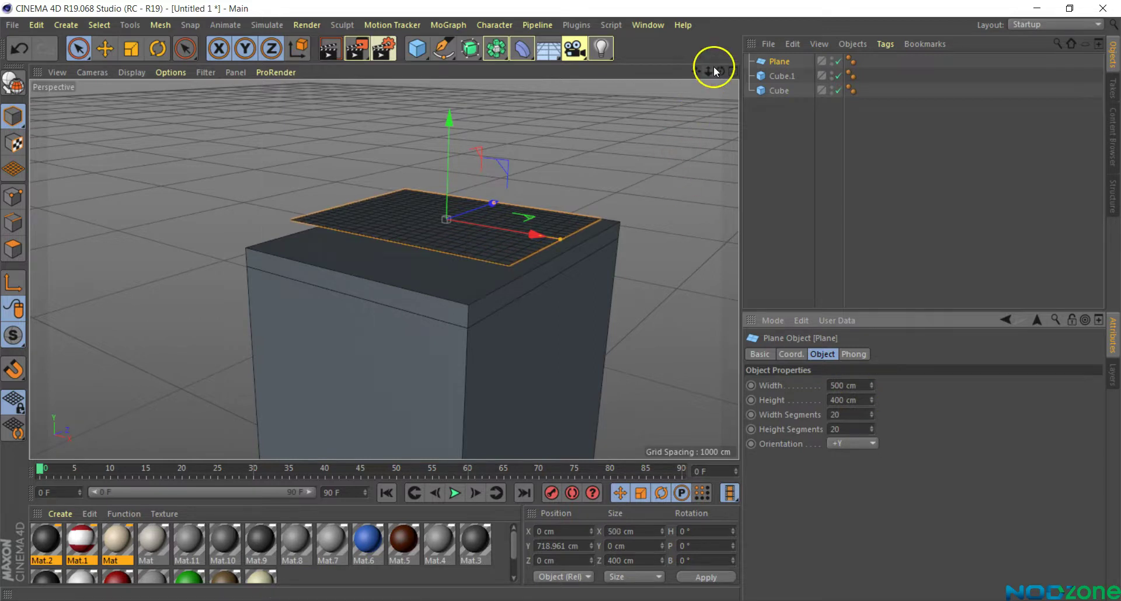
mouse_move(720, 71)
left_mouse_down()
mouse_move(560, 301)
mouse_move(765, 260)
left_mouse_up()
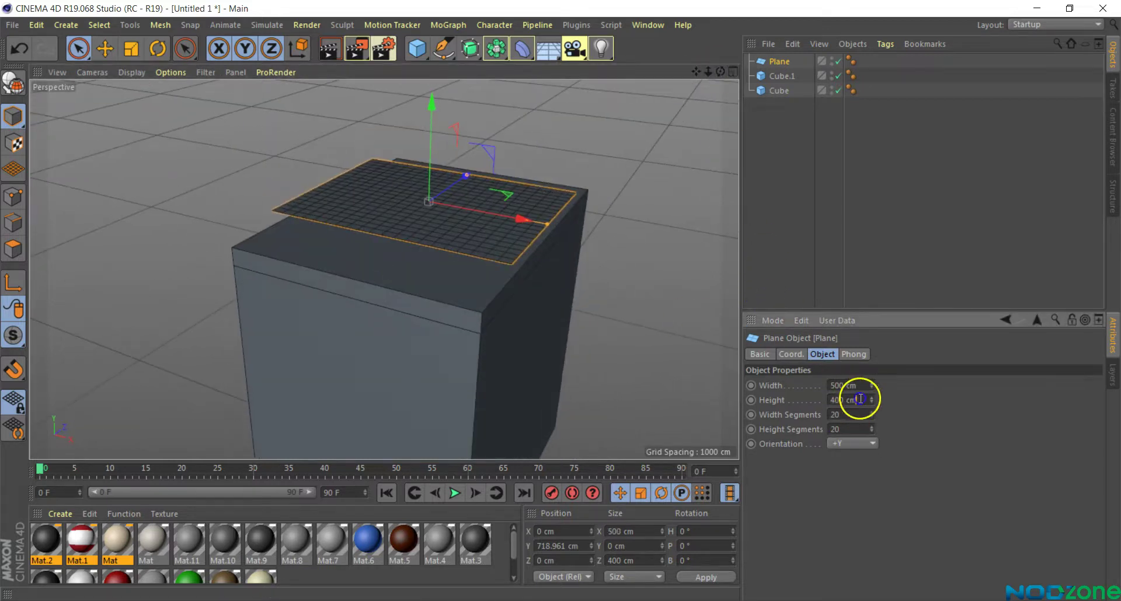
type("650")
key("Return")
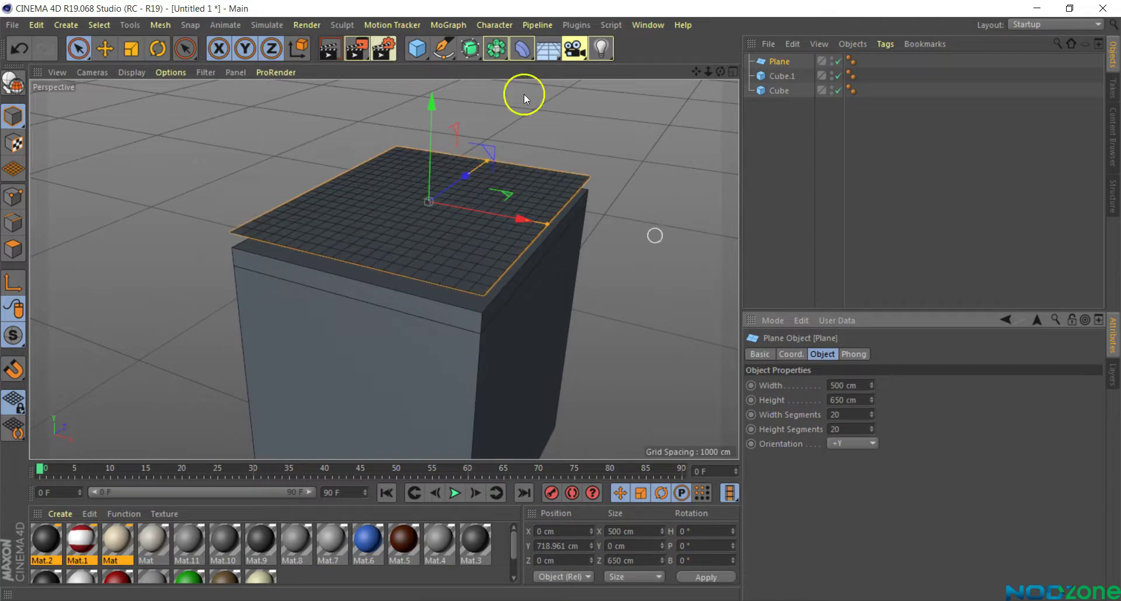
Step: Drag the Plane down onto the box top and inspect the corner close-up
scroll(548, 275, "up", 3)
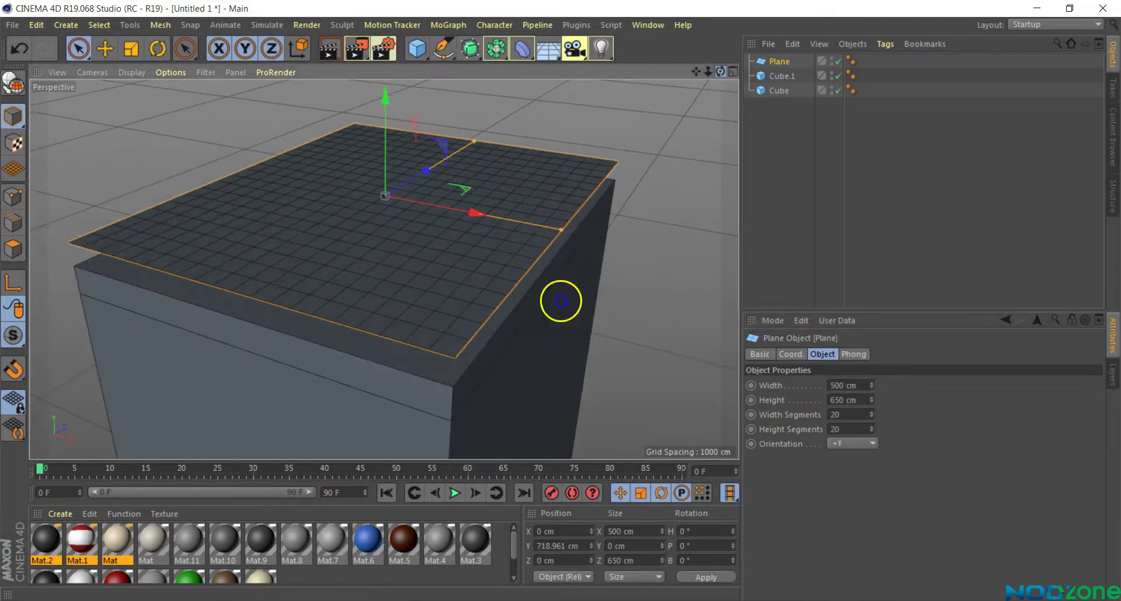
scroll(560, 301, "down", 3)
left_click_drag(387, 132, 390, 157)
left_click(470, 163)
left_click(614, 160)
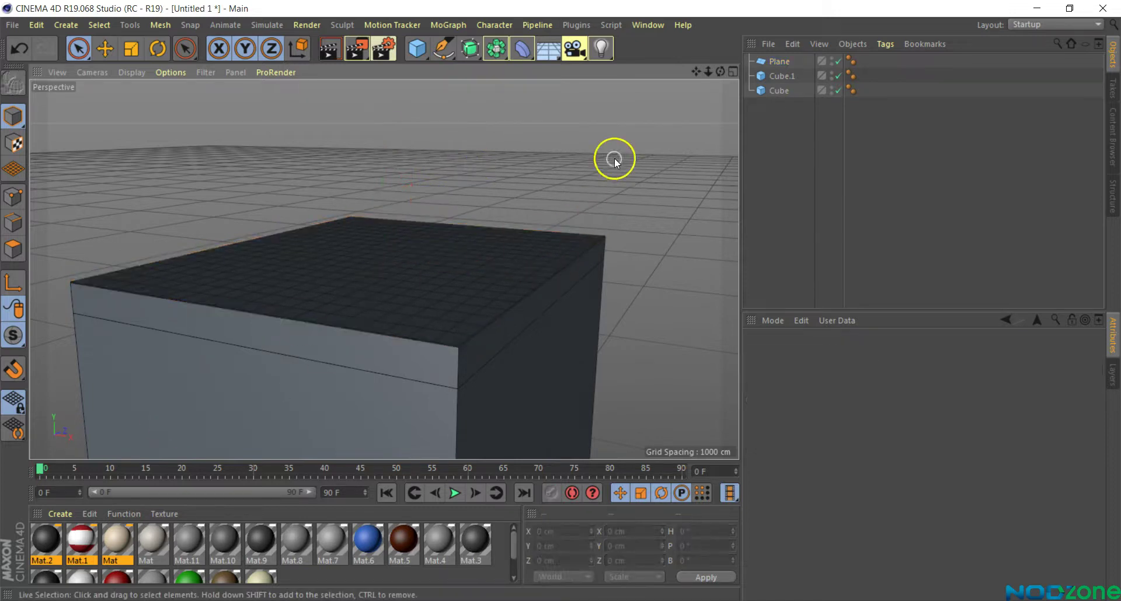
left_click_drag(561, 300, 558, 304, "alt")
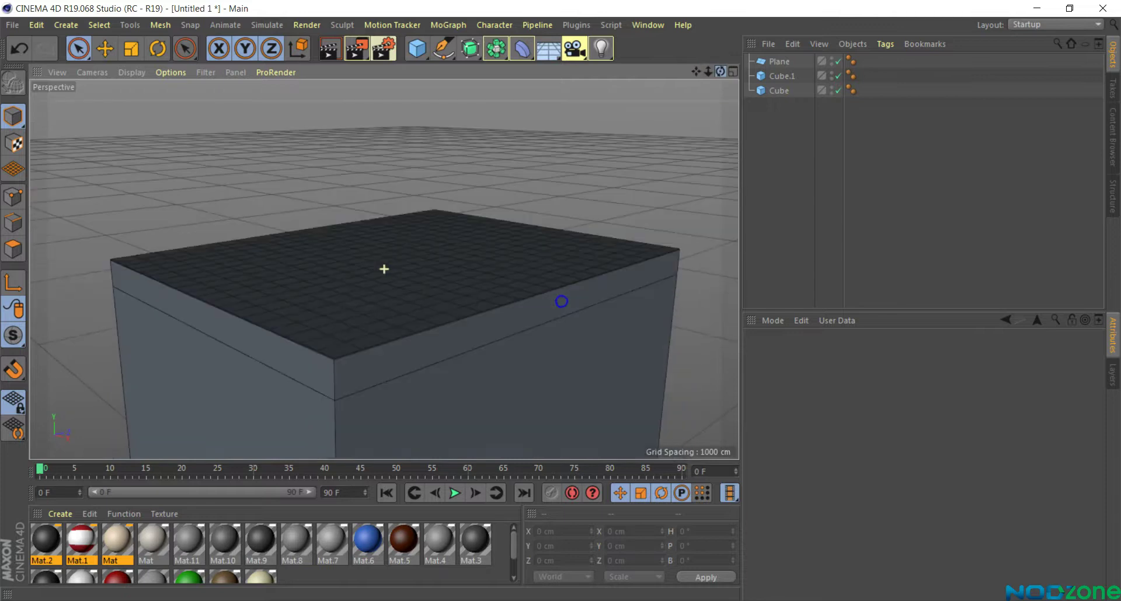
scroll(355, 415, "up", 2)
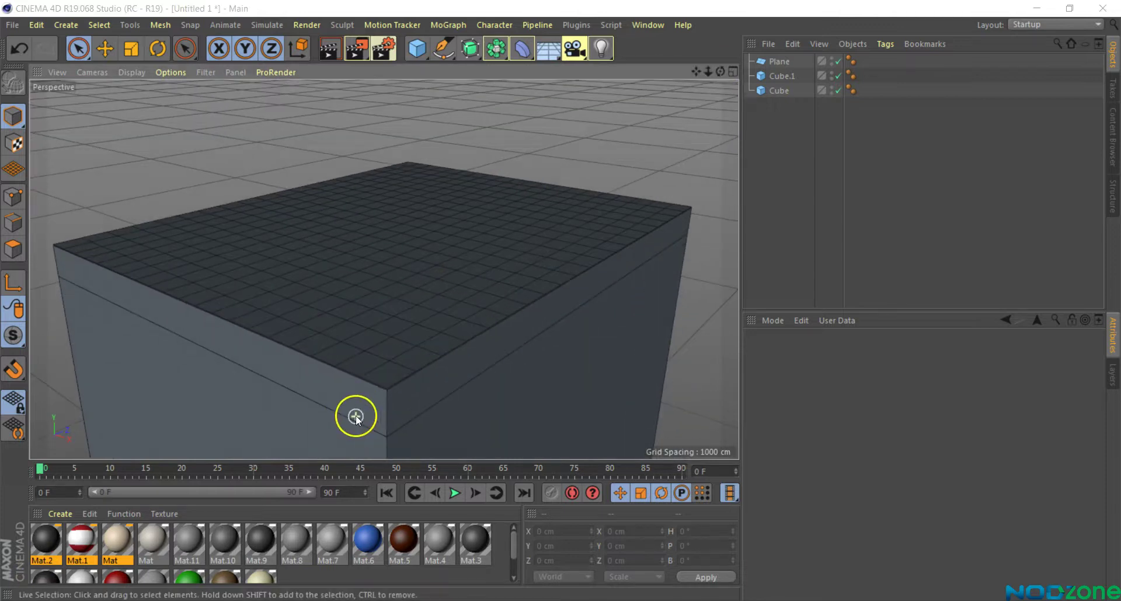
scroll(354, 415, "up", 2)
scroll(367, 433, "up", 3)
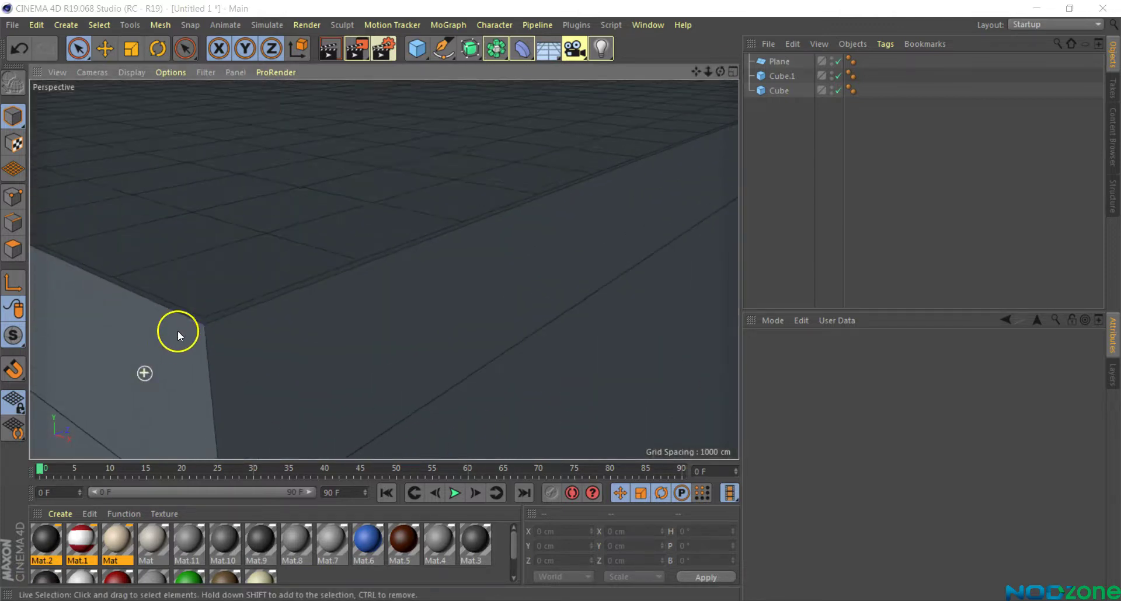
left_click_drag(177, 330, 336, 218, "alt")
Step: Nudge the Plane down so it lies flat on the slab at Y 688.48 cm
left_click(778, 61)
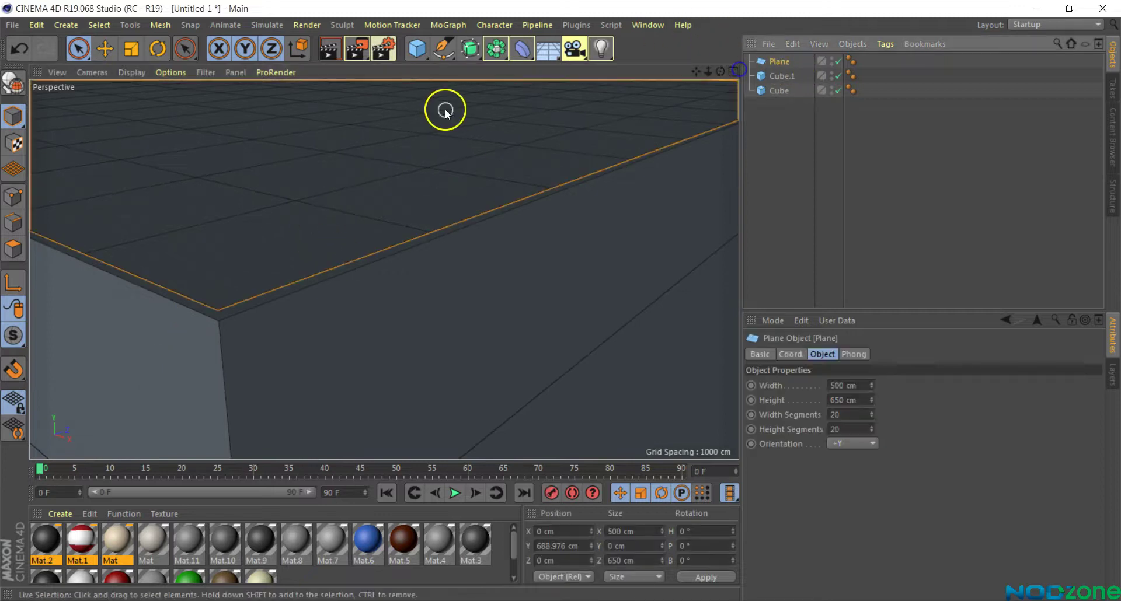
scroll(403, 168, "down", 2)
scroll(402, 168, "down", 2)
scroll(403, 169, "down", 2)
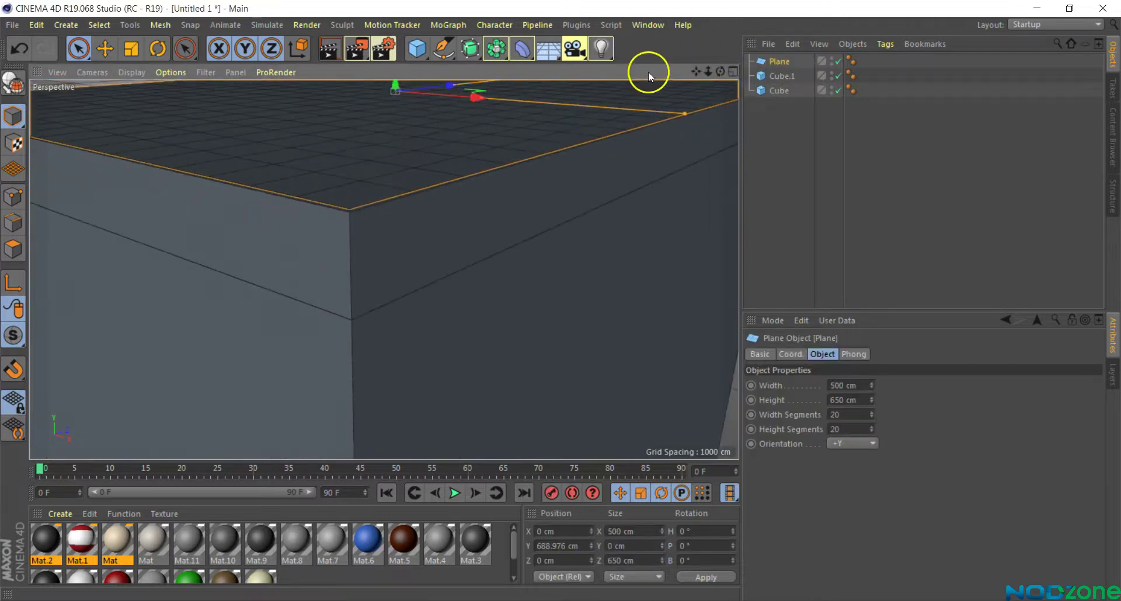
mouse_move(696, 71)
left_mouse_down()
mouse_move(384, 270)
mouse_move(401, 97)
left_mouse_up()
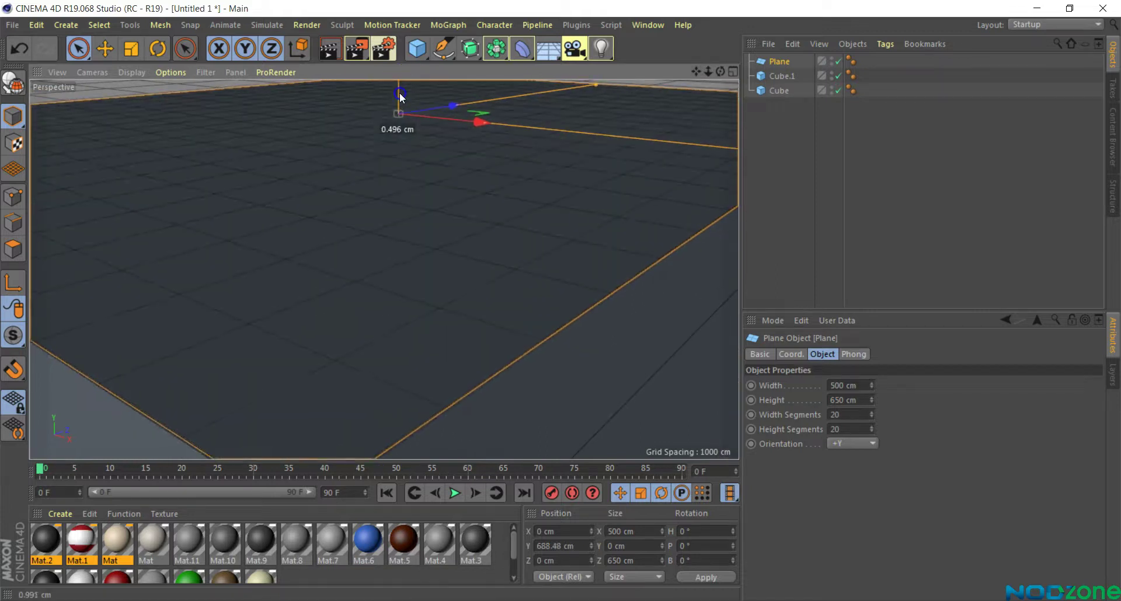
scroll(398, 98, "down", 3)
scroll(396, 100, "down", 2)
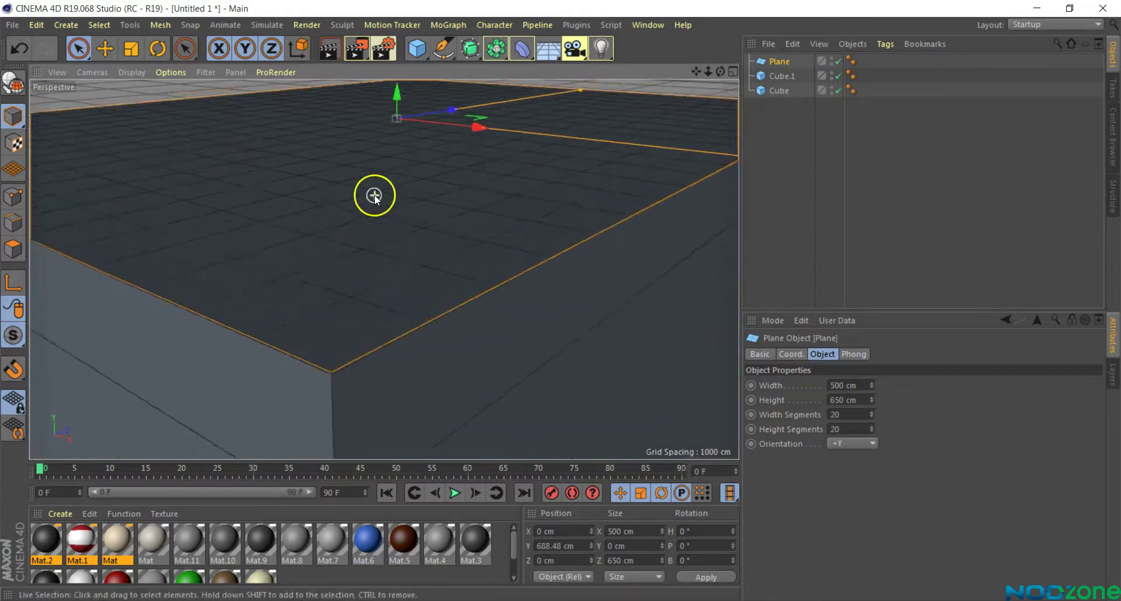
scroll(375, 197, "down", 5)
scroll(375, 196, "down", 3)
Step: Enlarge the Material Manager and delete all the old scene's materials with Ctrl+A and Delete
left_click(587, 280)
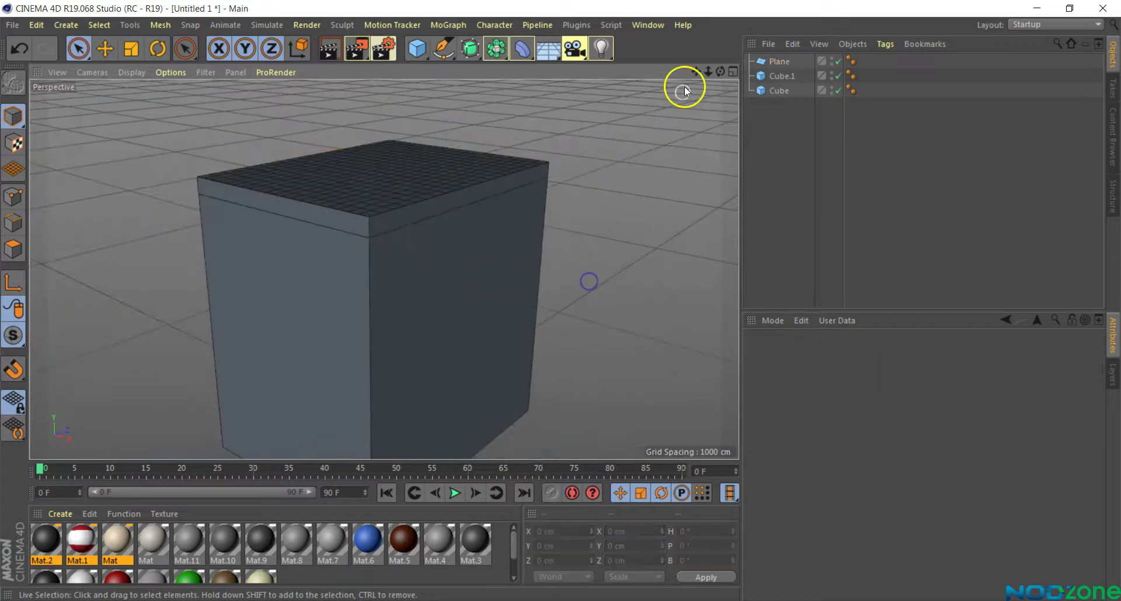
left_click_drag(711, 78, 350, 575)
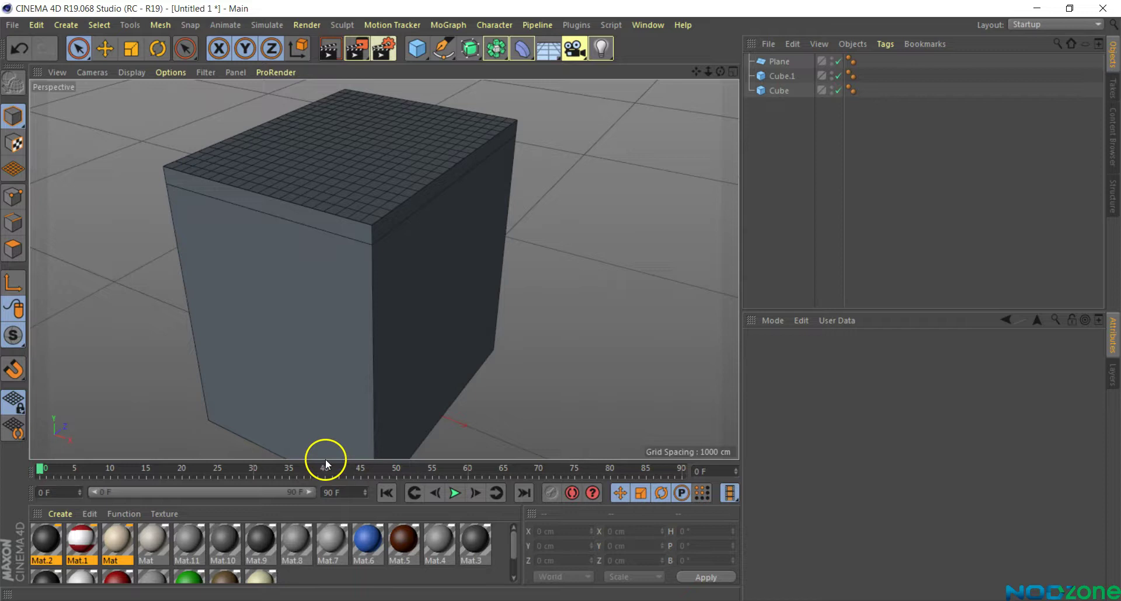
left_click_drag(326, 461, 325, 421)
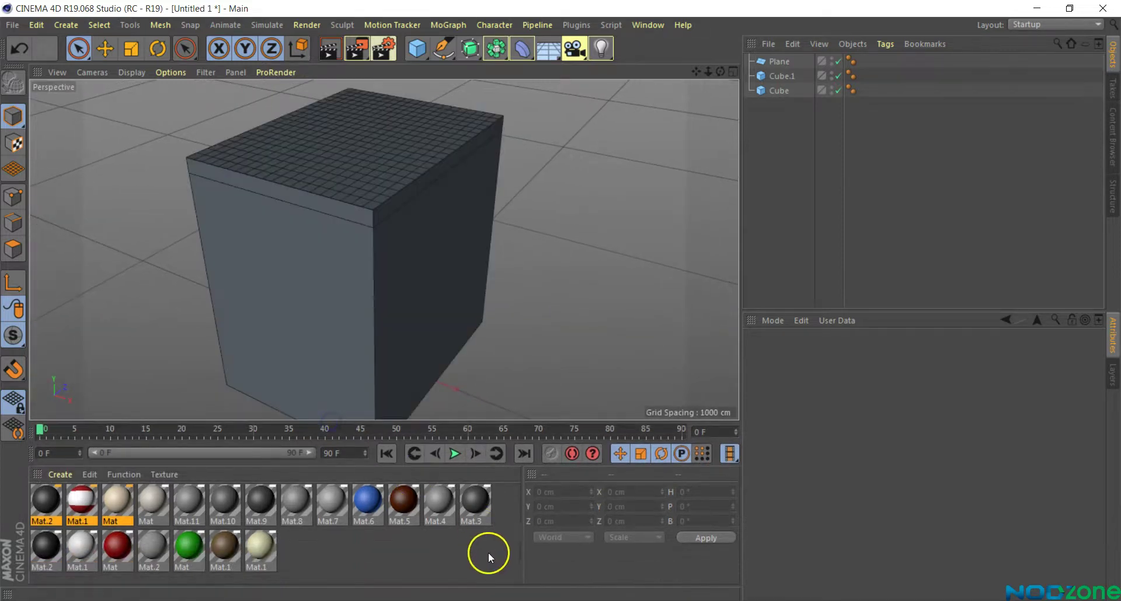
key("ctrl+a")
key("Delete")
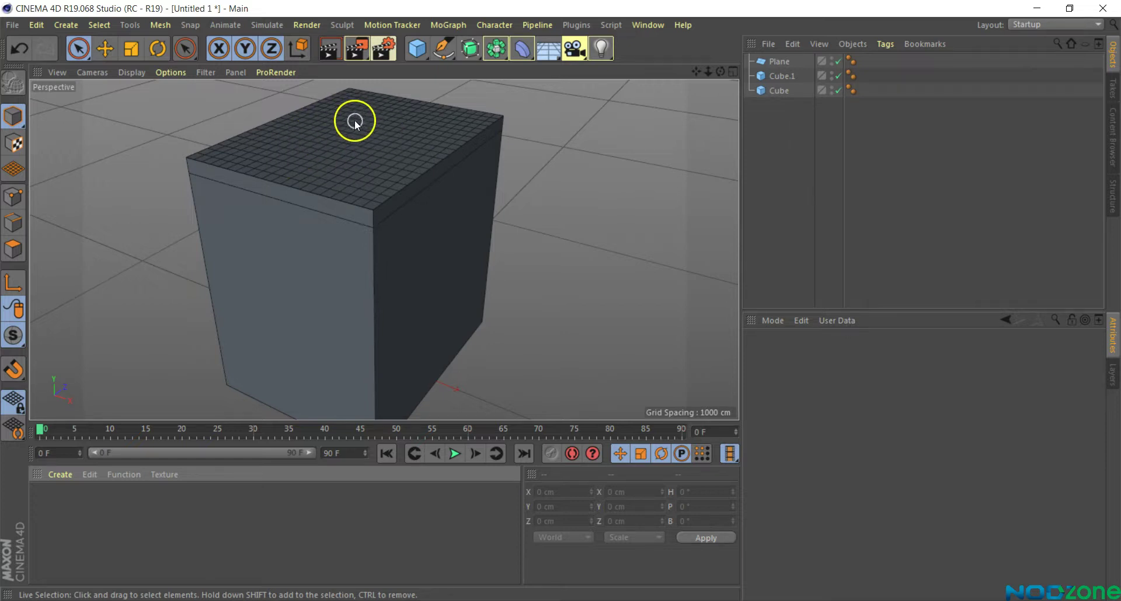
Step: Create material Mat, colour it green (H 124°, S 88%, V 62%) and drag it onto Plane
double_click(57, 498)
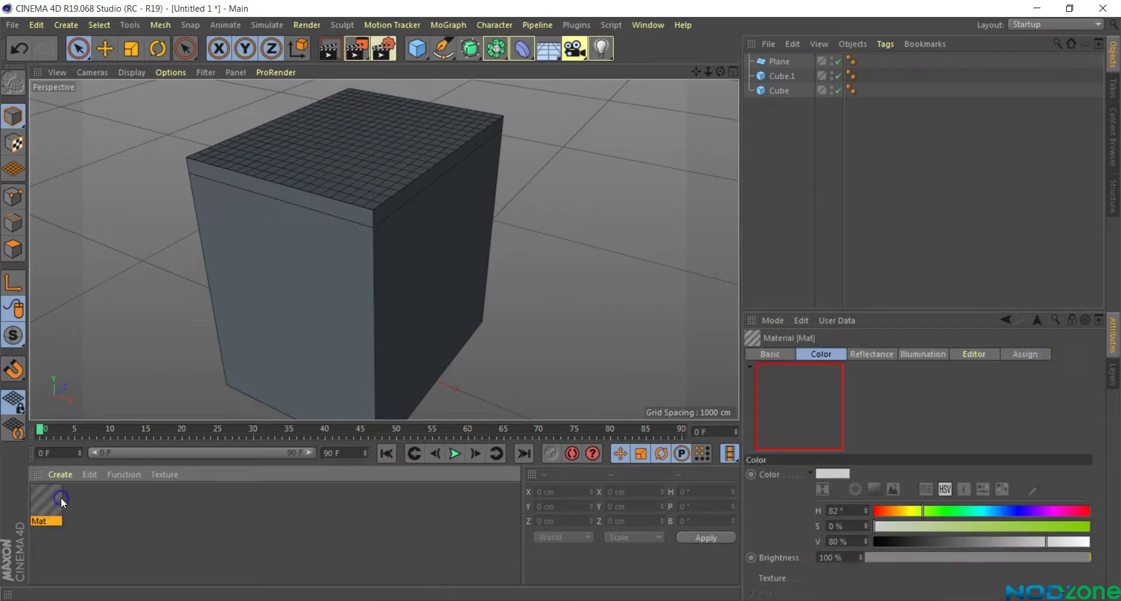
double_click(47, 513)
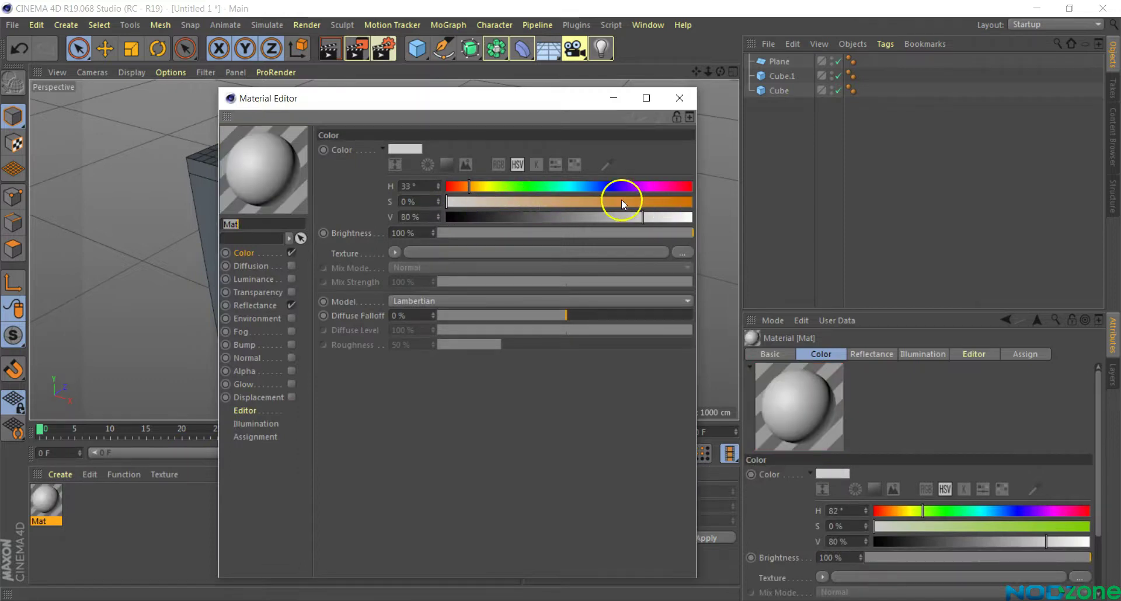
left_click(530, 187)
left_click(662, 202)
left_click(596, 217)
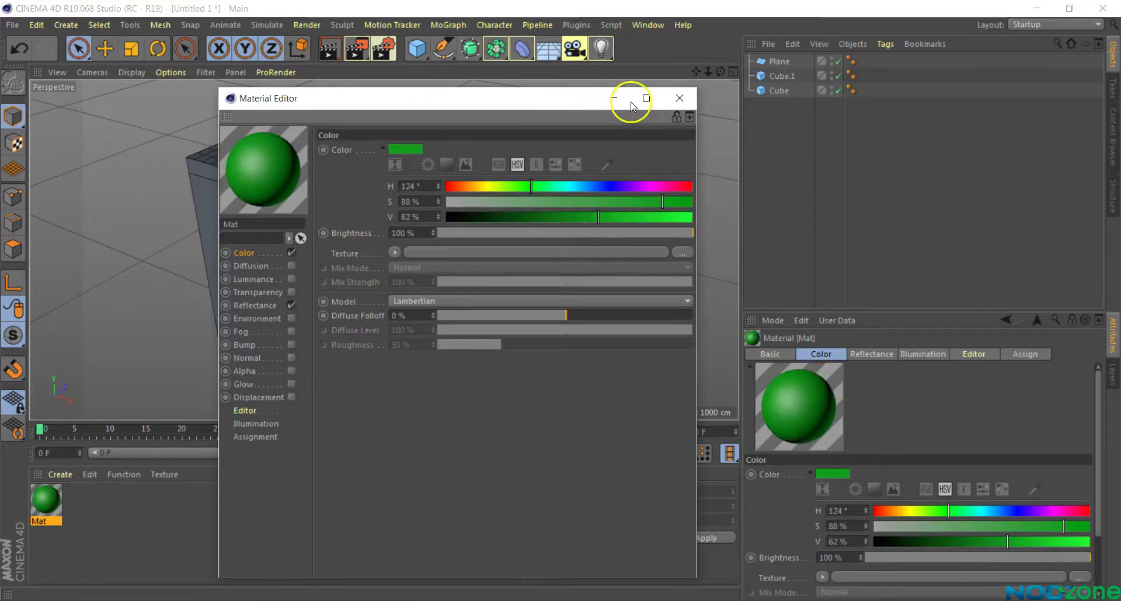
left_click(679, 98)
mouse_move(36, 499)
left_mouse_down()
mouse_move(746, 151)
mouse_move(780, 62)
left_mouse_up()
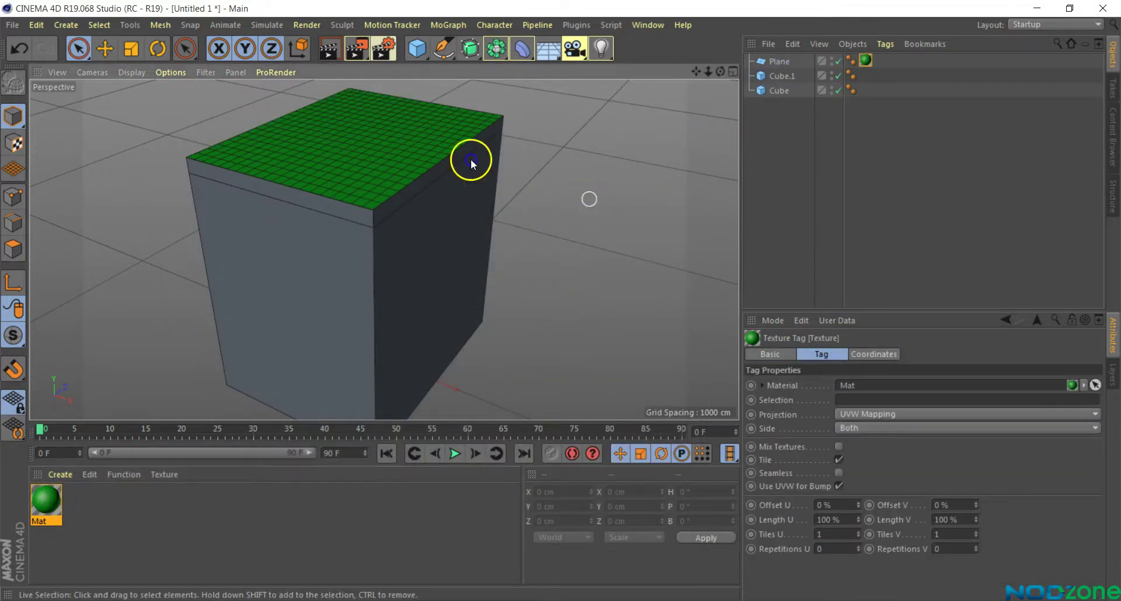
Step: Create a second material, Mat.1, tint it brown, and apply it to the Cube.1 slab
left_click(89, 516)
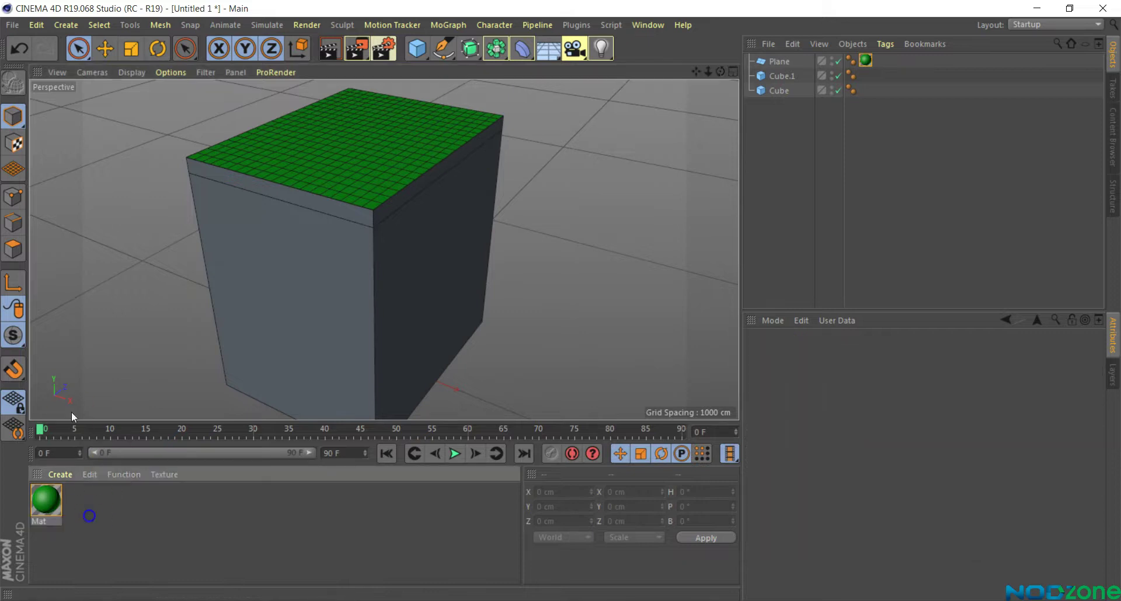
left_click(47, 499)
double_click(47, 496)
left_click_drag(500, 187, 474, 187)
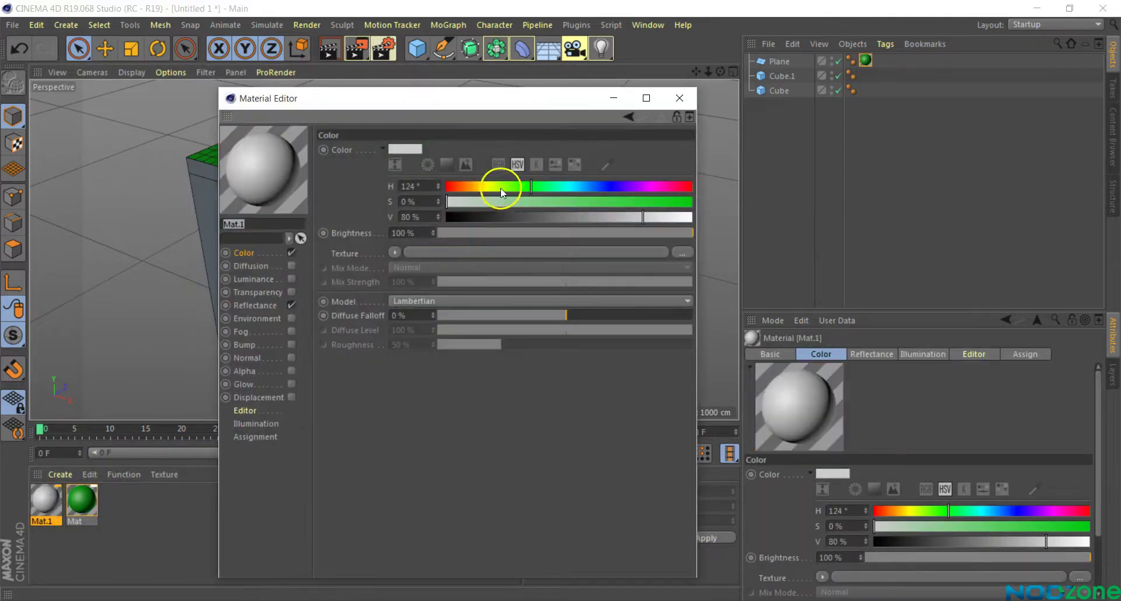
left_click_drag(571, 203, 626, 201)
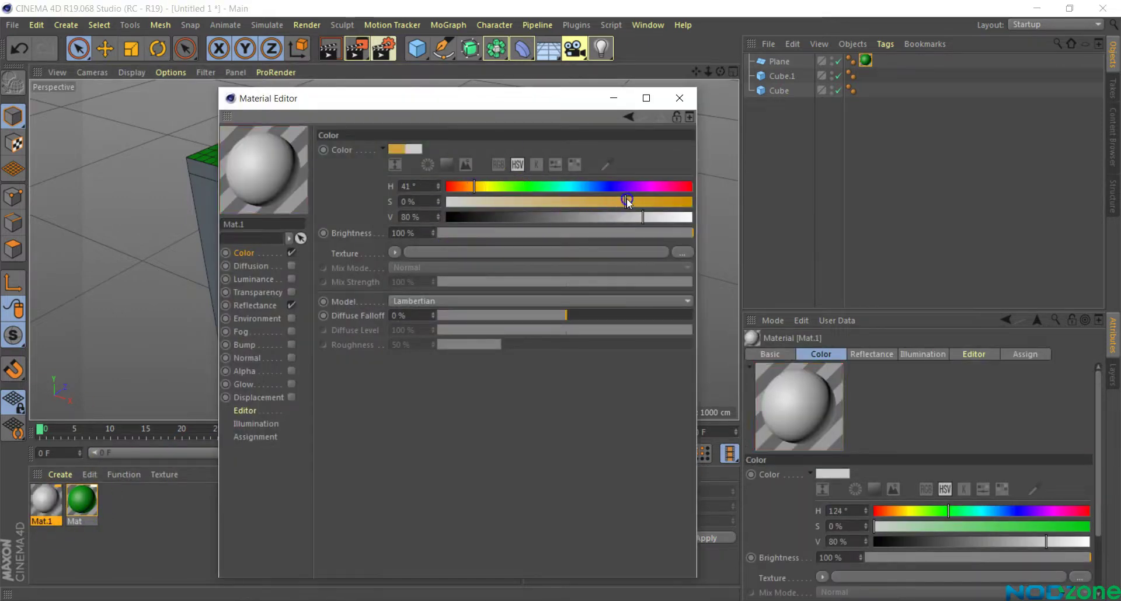
left_click(563, 218)
left_click(582, 202)
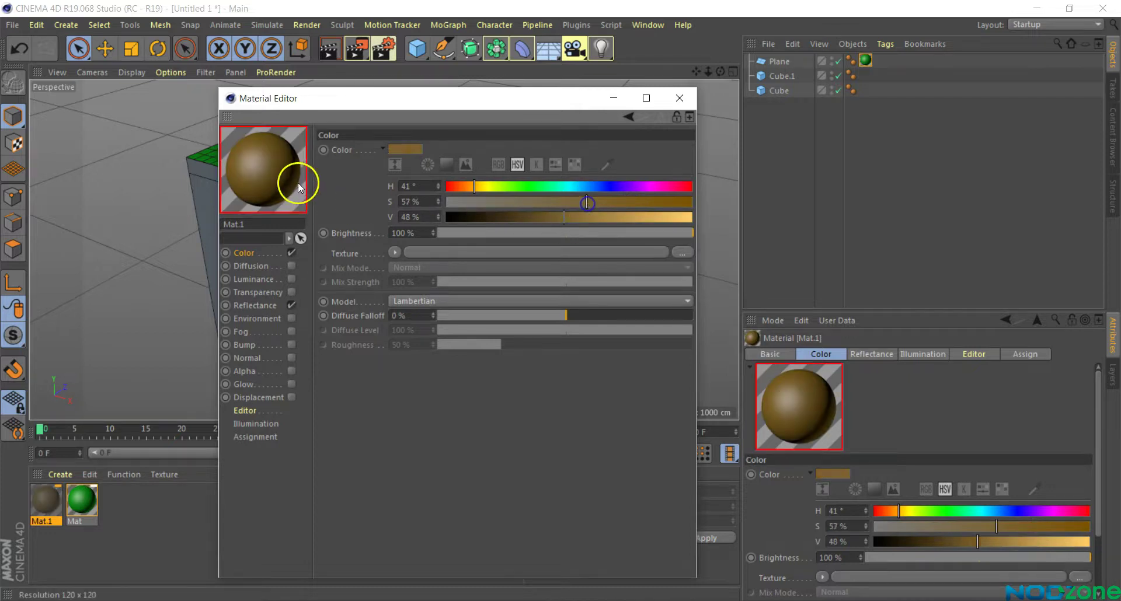
left_click_drag(384, 98, 543, 120)
left_click(626, 208)
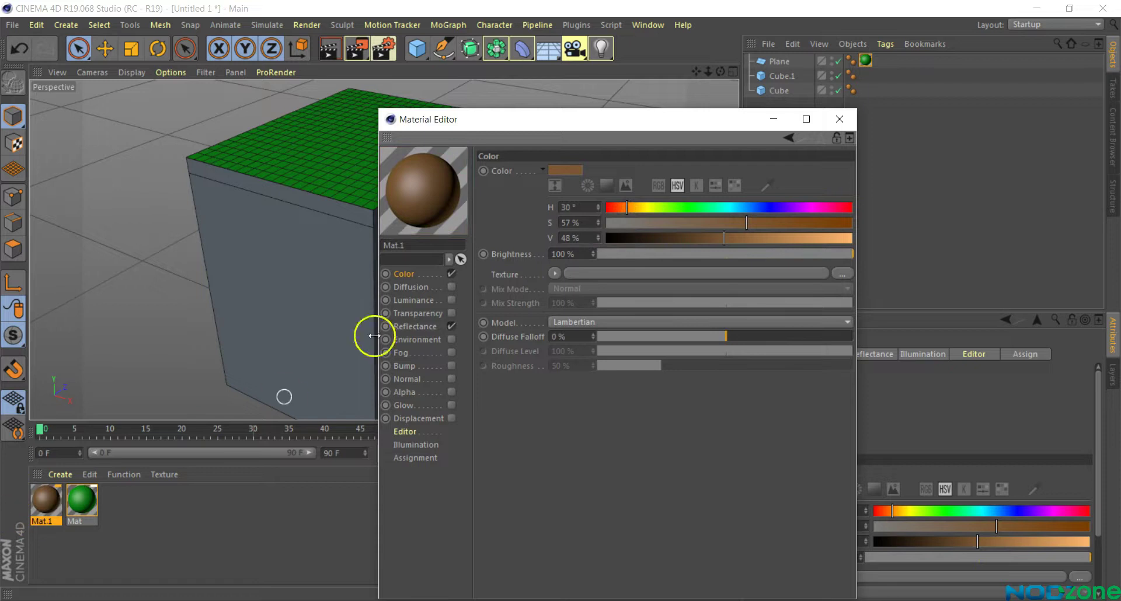
left_click(839, 119)
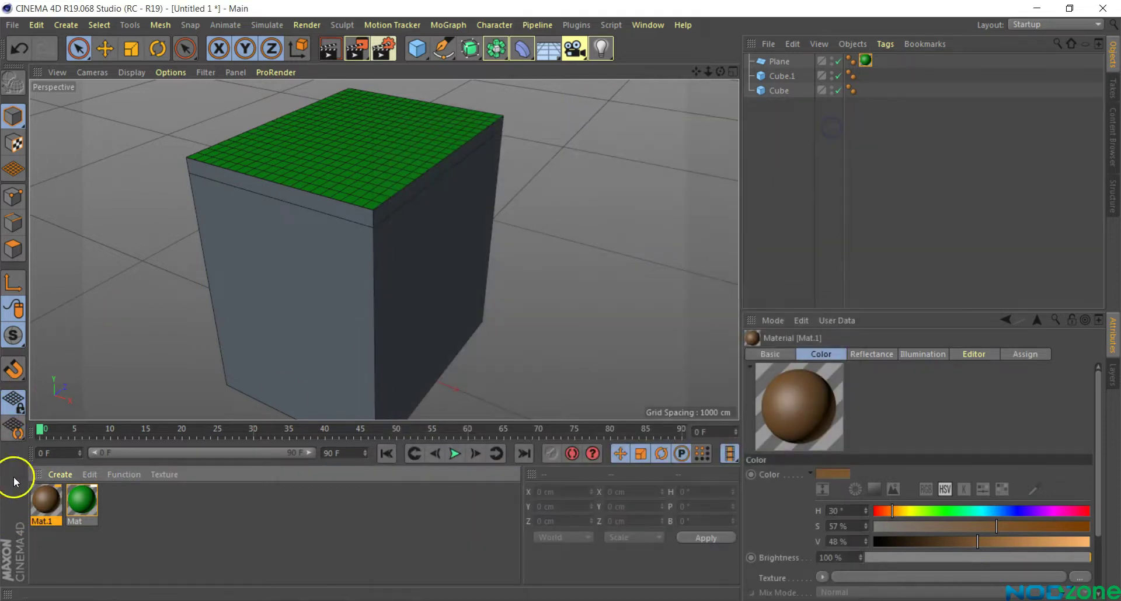
left_click_drag(725, 296, 788, 76)
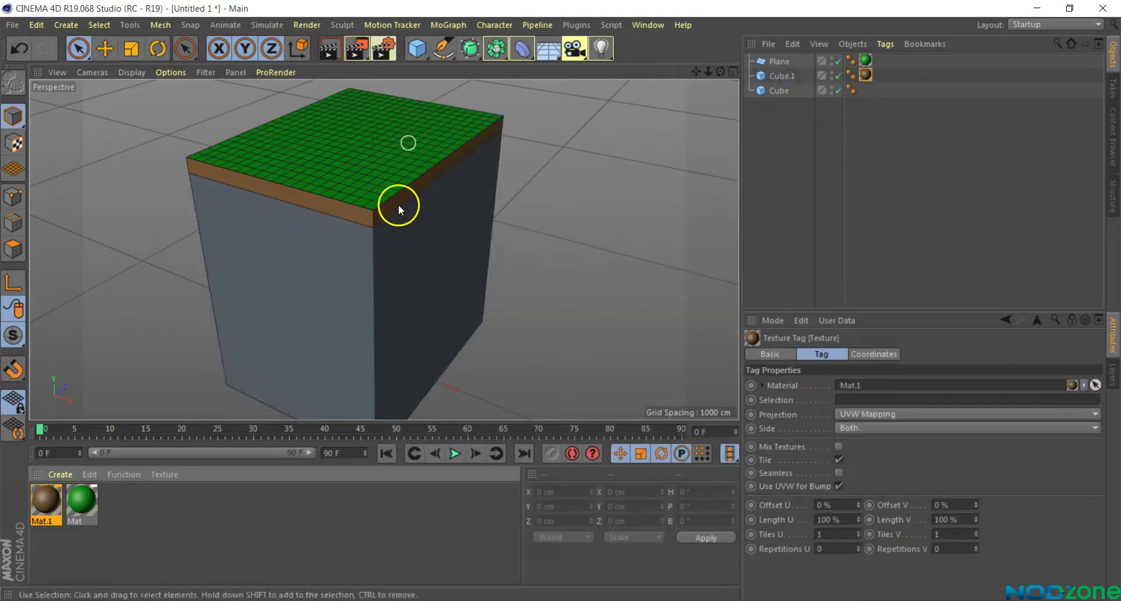
left_click_drag(721, 71, 561, 301)
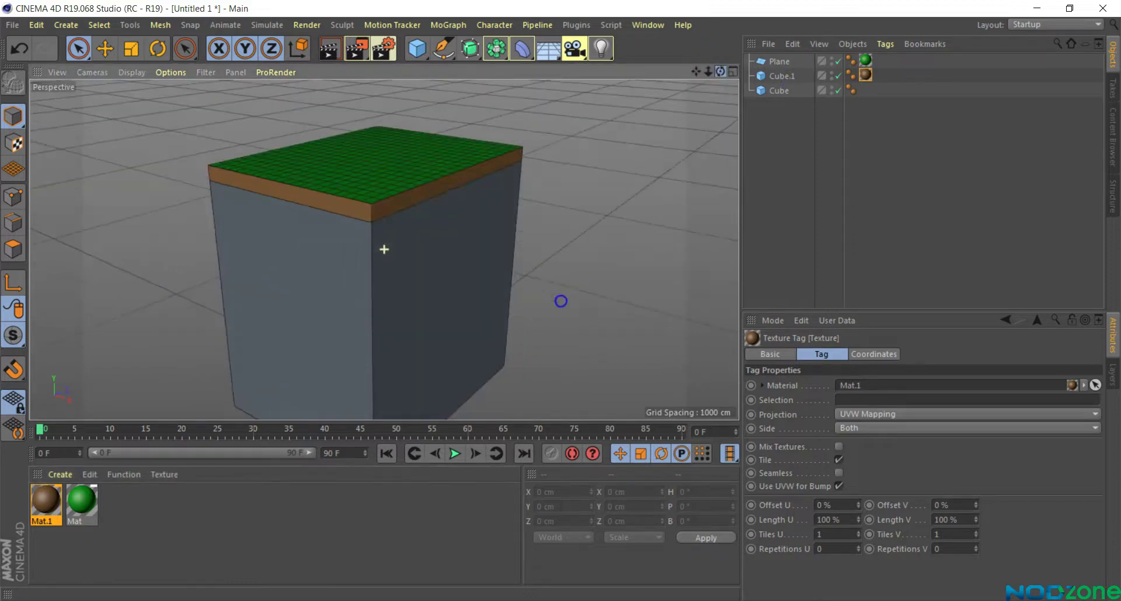
Step: Adjust Mat.1's colour value until it settles at 43% (H 30°, S 61%)
double_click(46, 501)
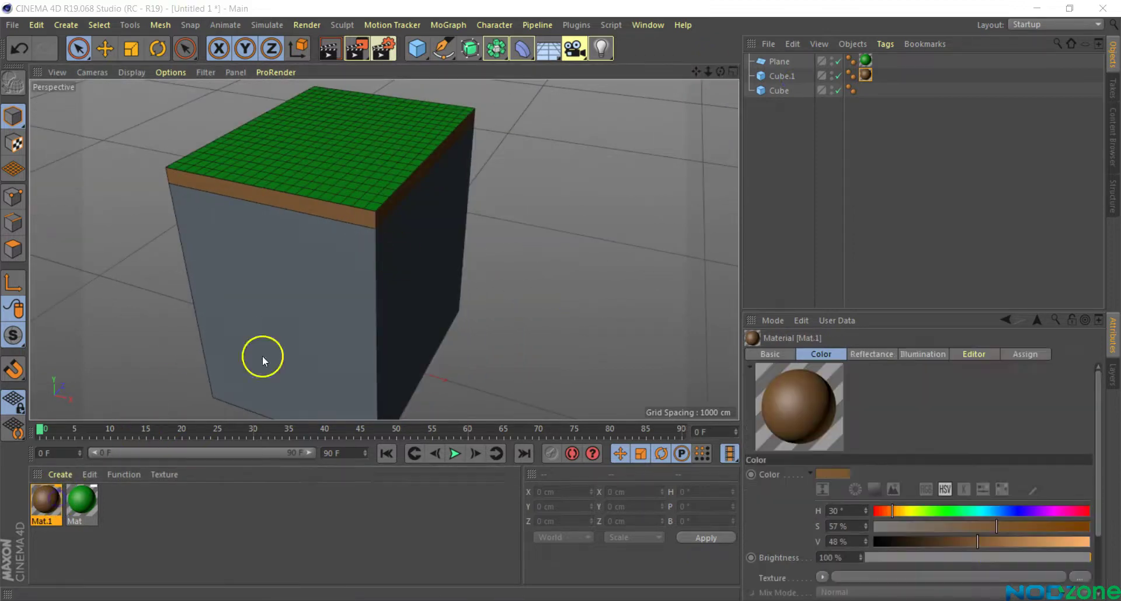
left_click_drag(576, 217, 605, 202)
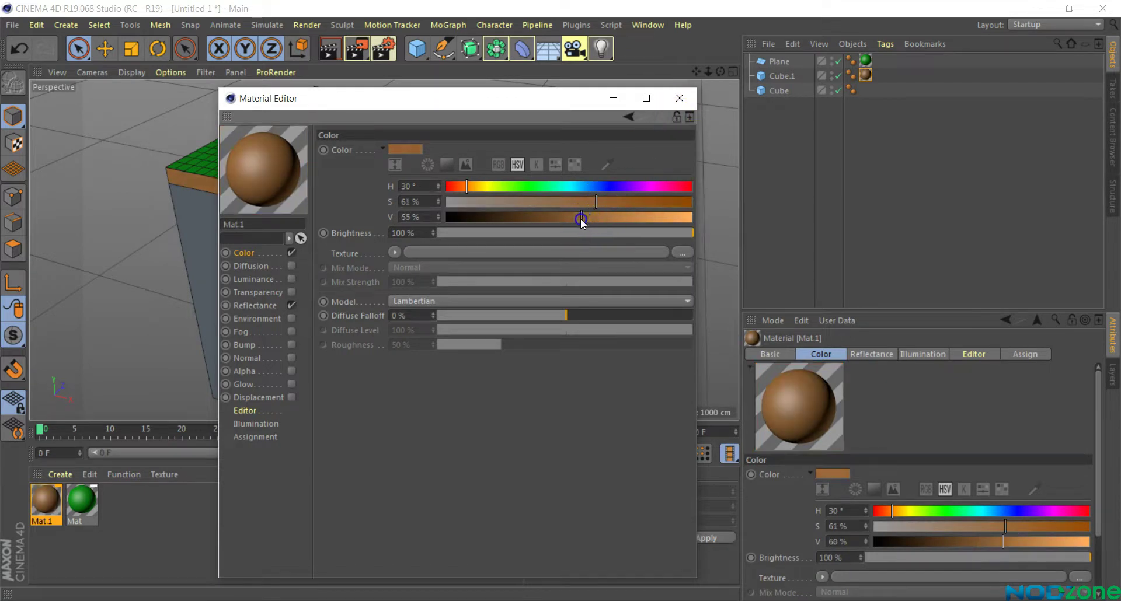
left_click(679, 98)
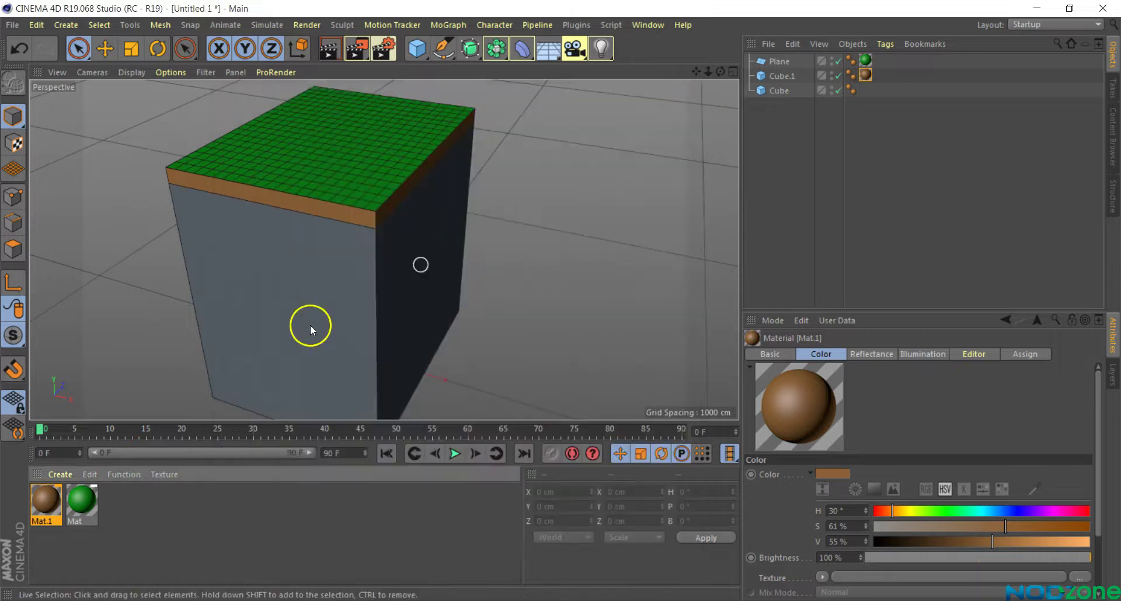
left_click_drag(321, 270, 763, 50, "alt")
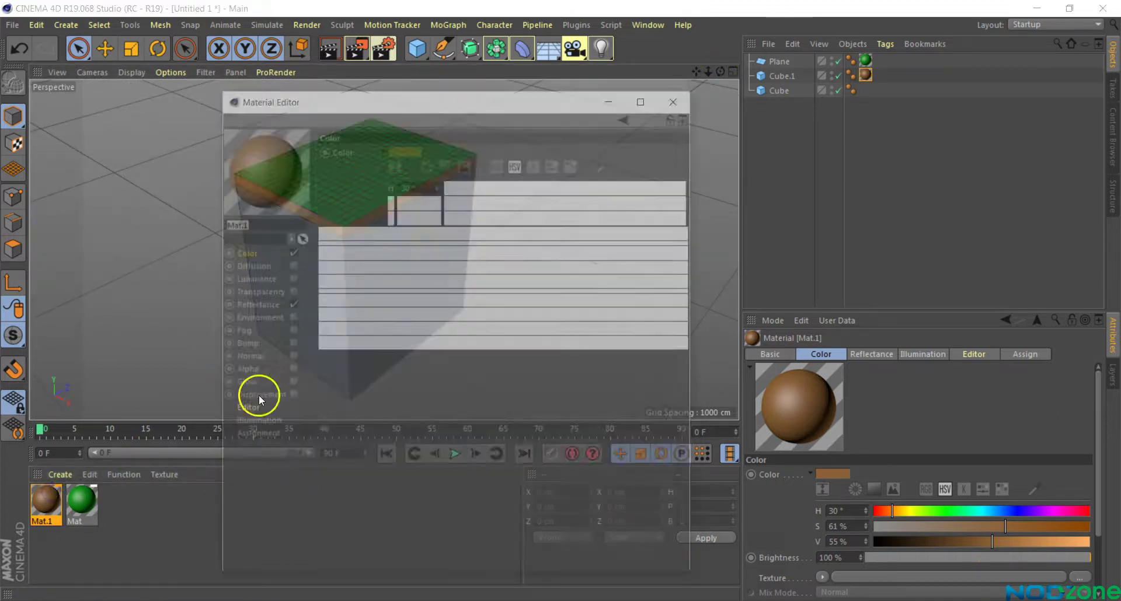
left_click(564, 216)
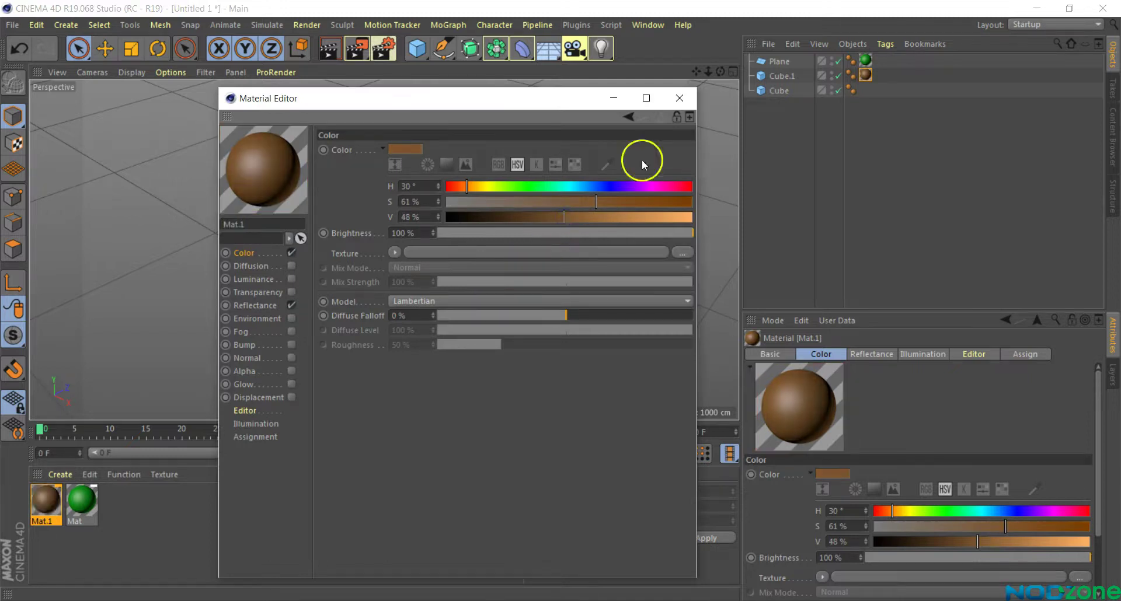
left_click(680, 97)
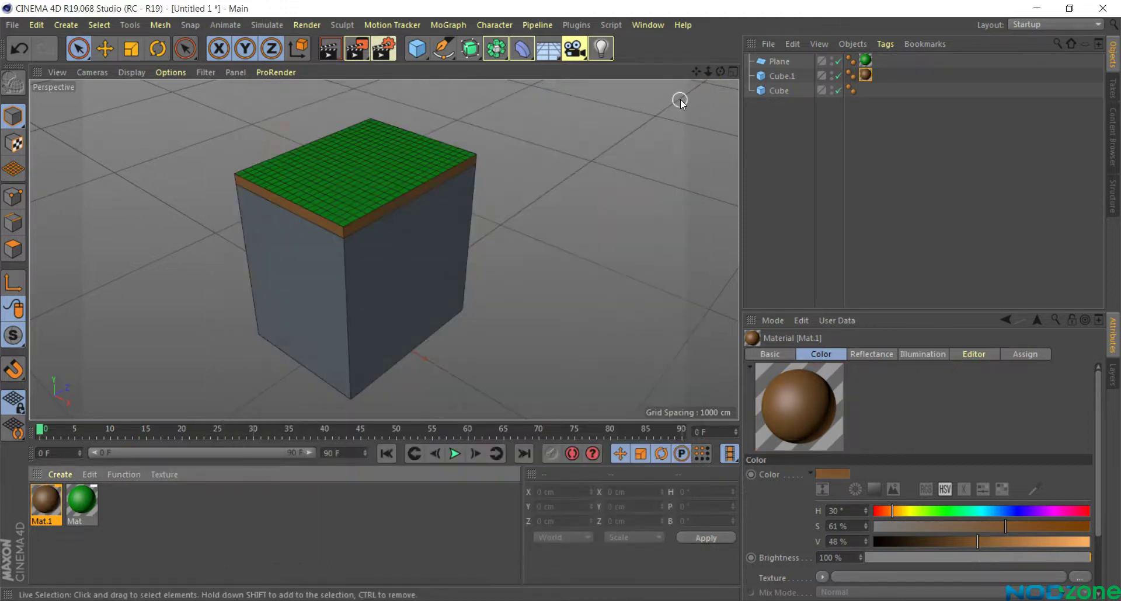
double_click(47, 501)
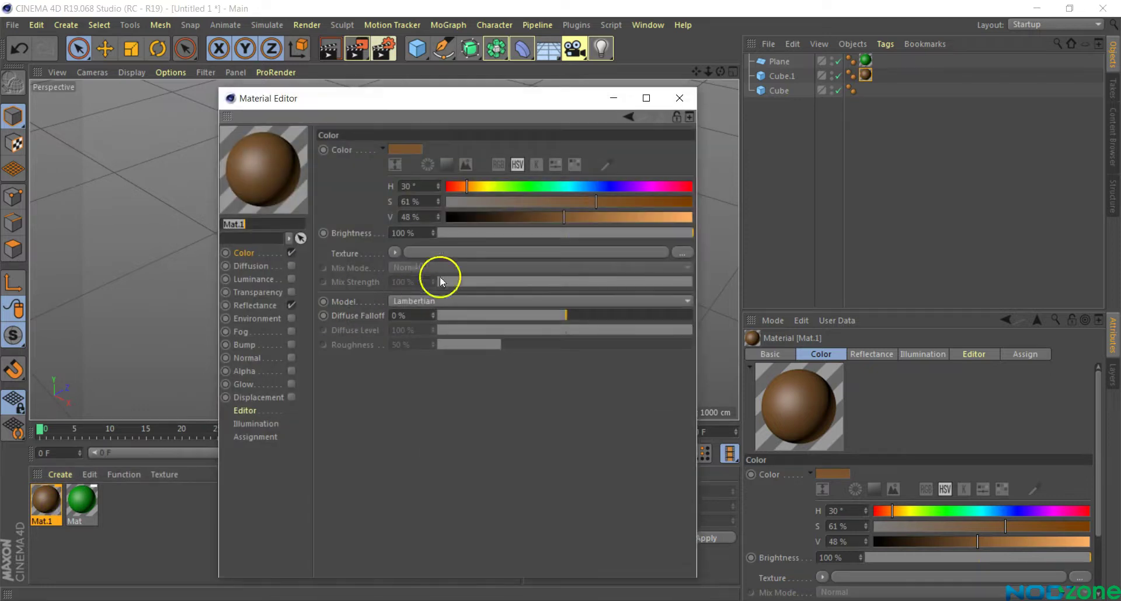
left_click(542, 217)
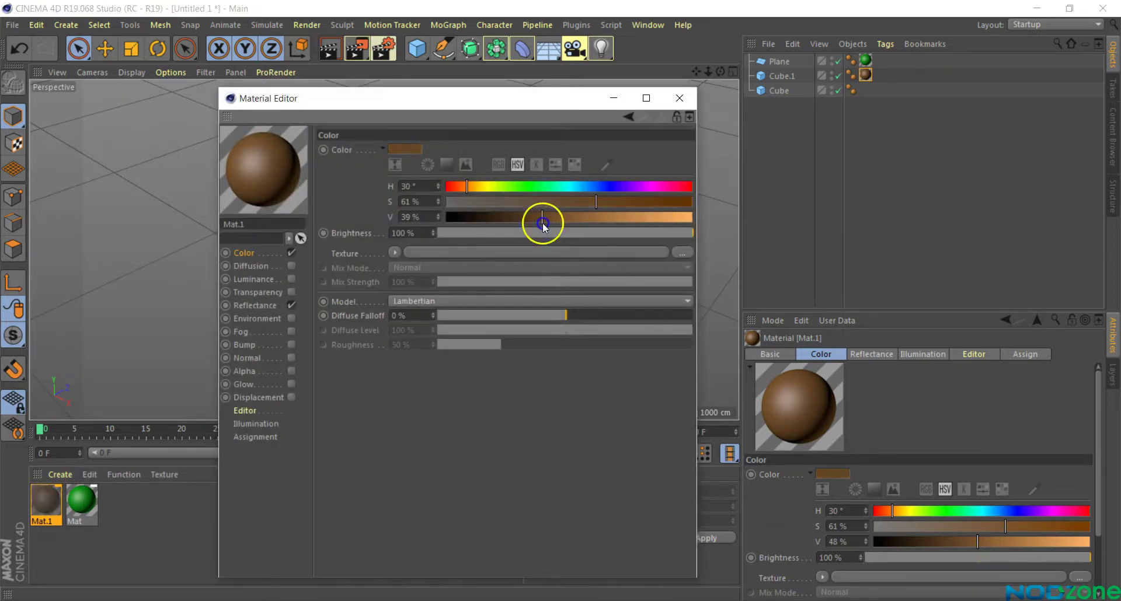
left_click(552, 217)
left_click(680, 97)
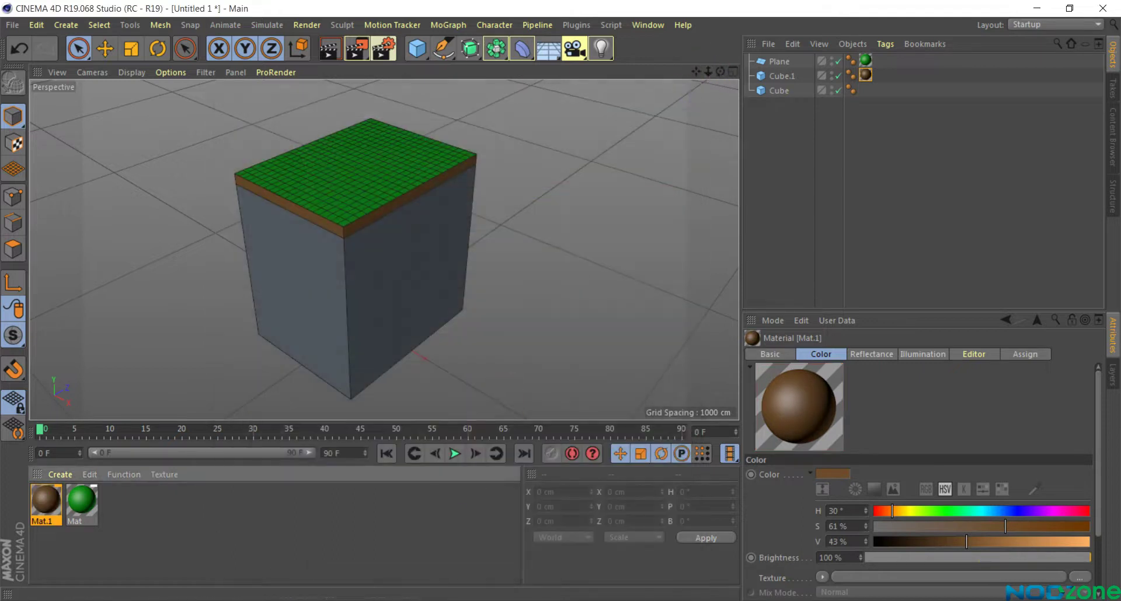
mouse_move(720, 71)
left_mouse_down()
mouse_move(548, 297)
mouse_move(693, 107)
left_mouse_up()
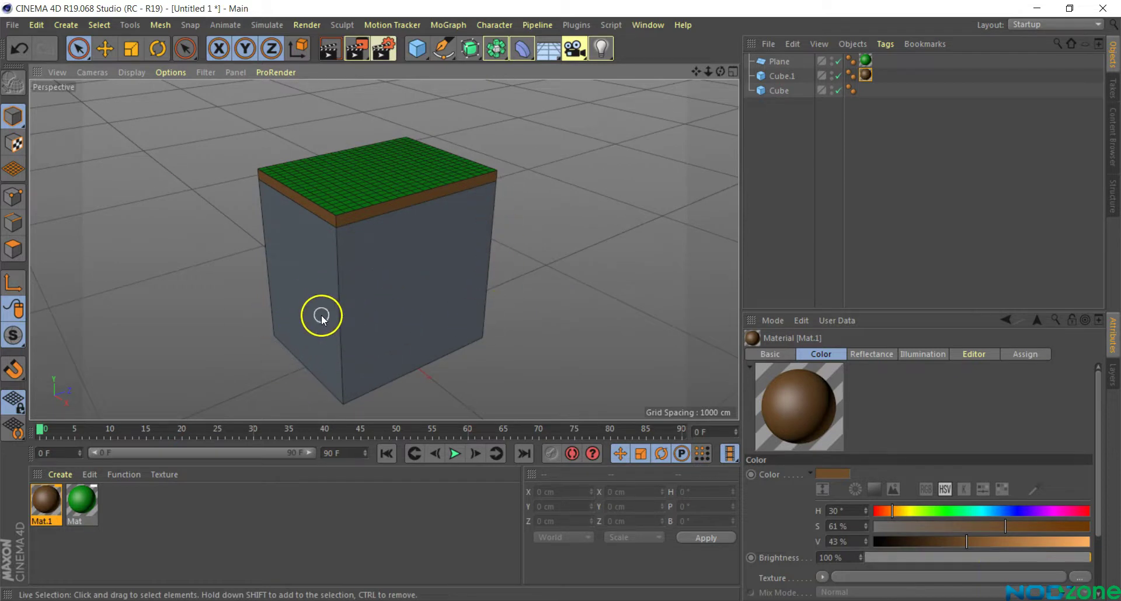
left_click(663, 25)
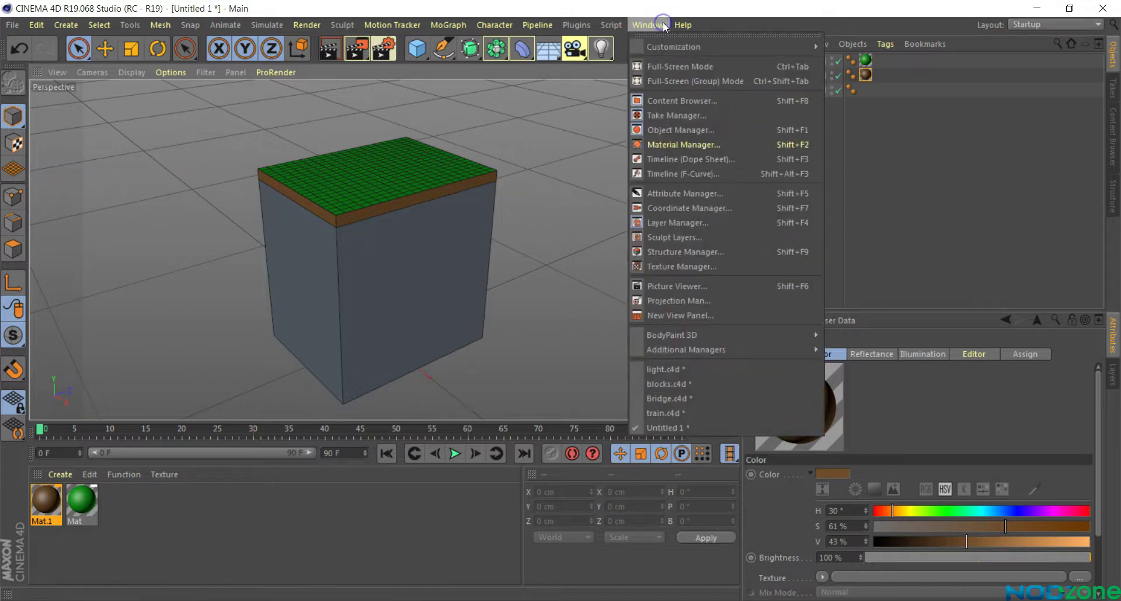
left_click(671, 383)
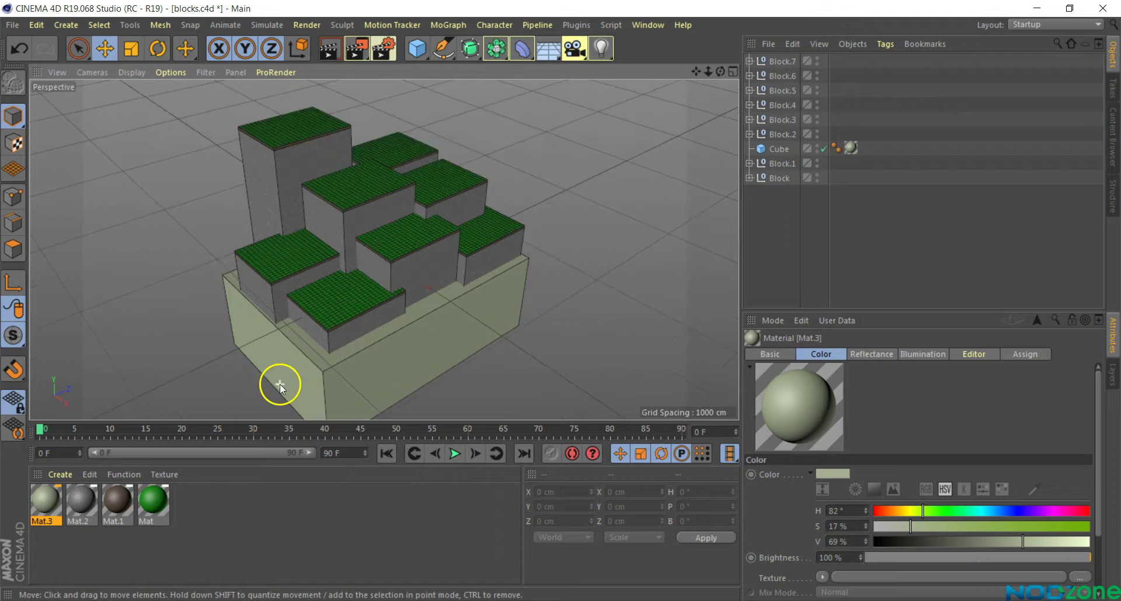
left_click_drag(280, 386, 393, 373, "alt")
mouse_move(721, 71)
left_mouse_down()
mouse_move(561, 302)
mouse_move(331, 64)
left_mouse_up()
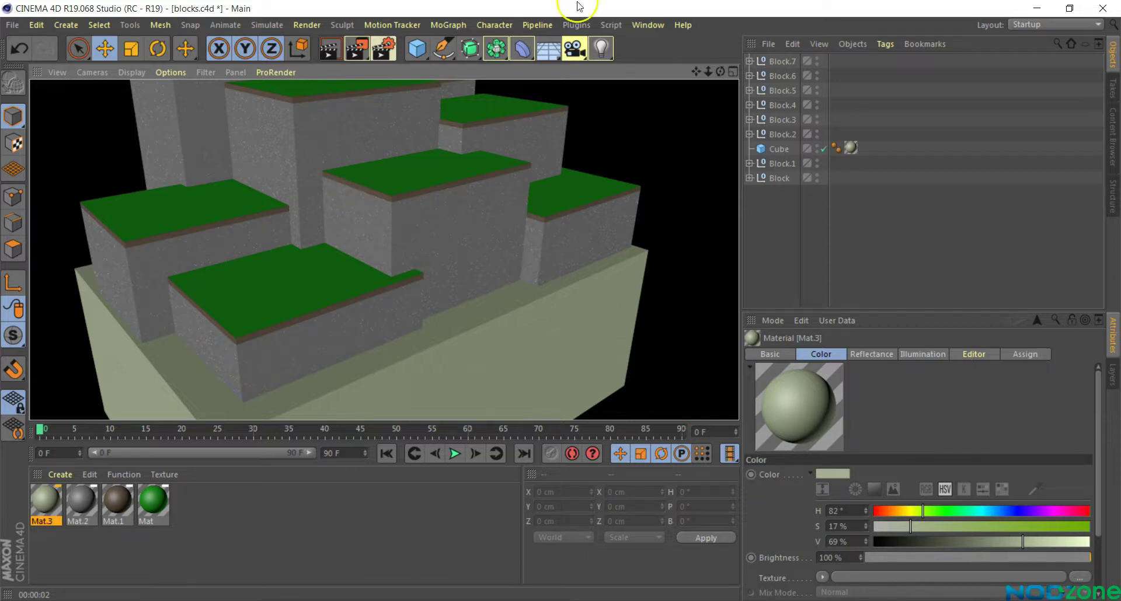
left_click(647, 25)
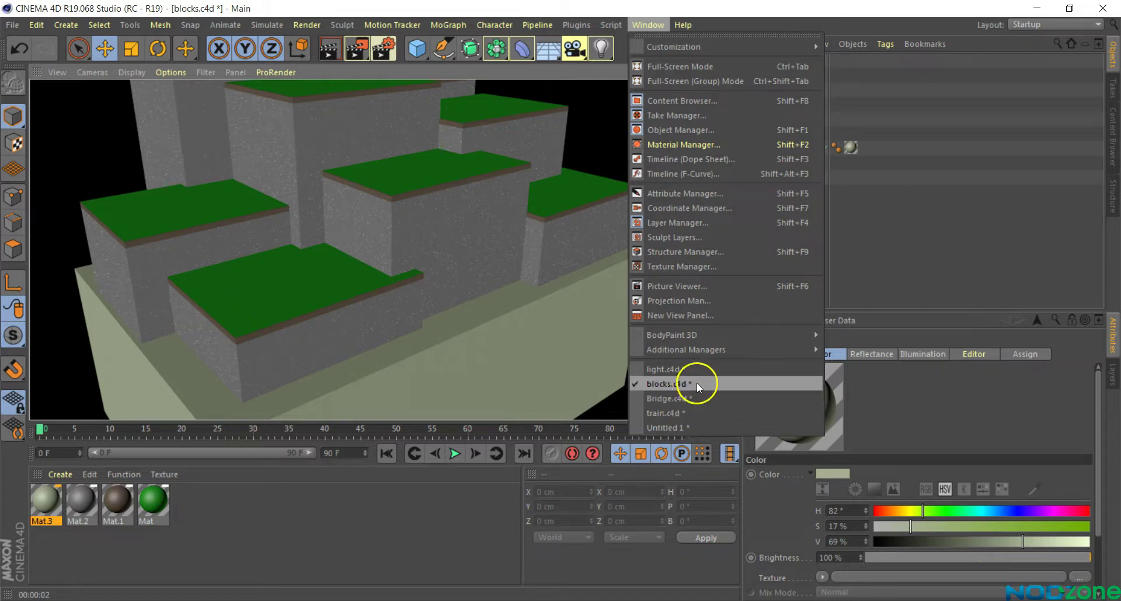
left_click(676, 429)
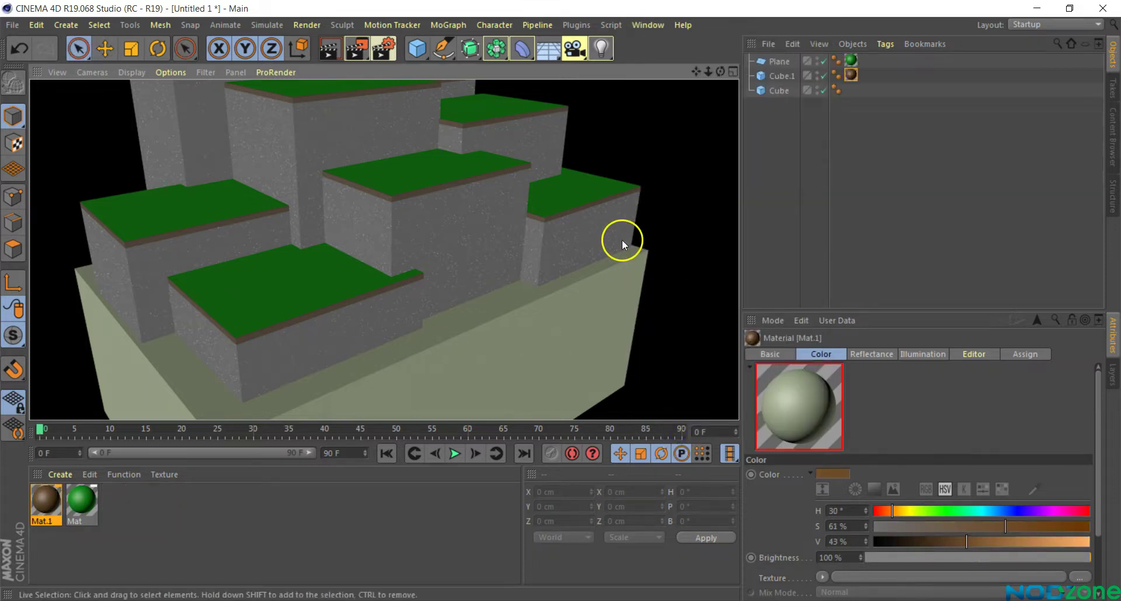
Step: Create Mat.2, uncheck Reflectance, set its colour V to 62%, and bring up the Texture shader list
double_click(150, 488)
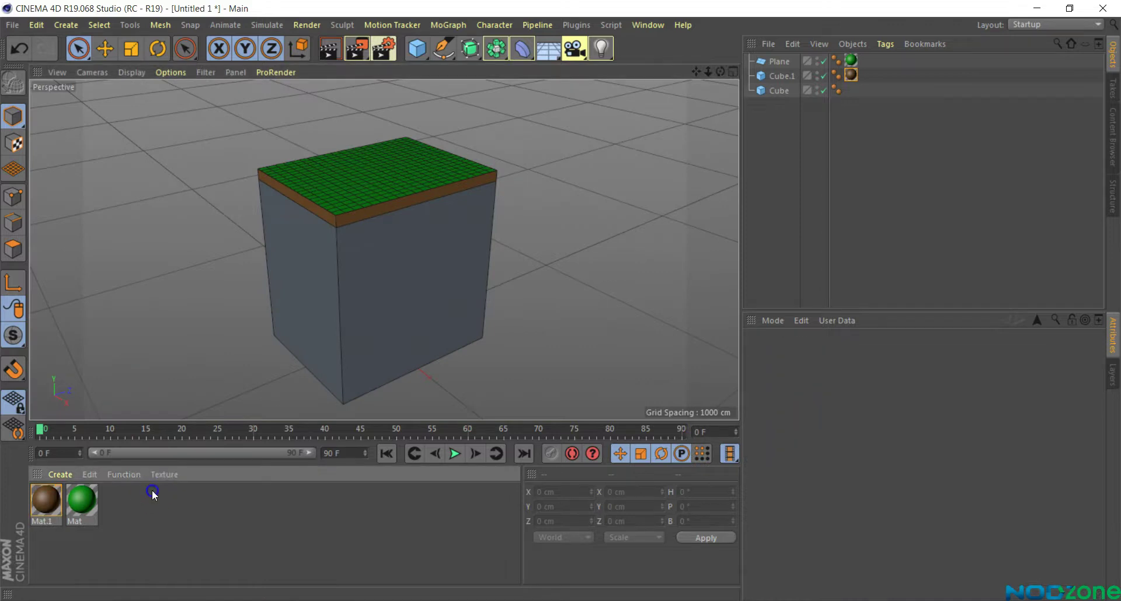
double_click(49, 502)
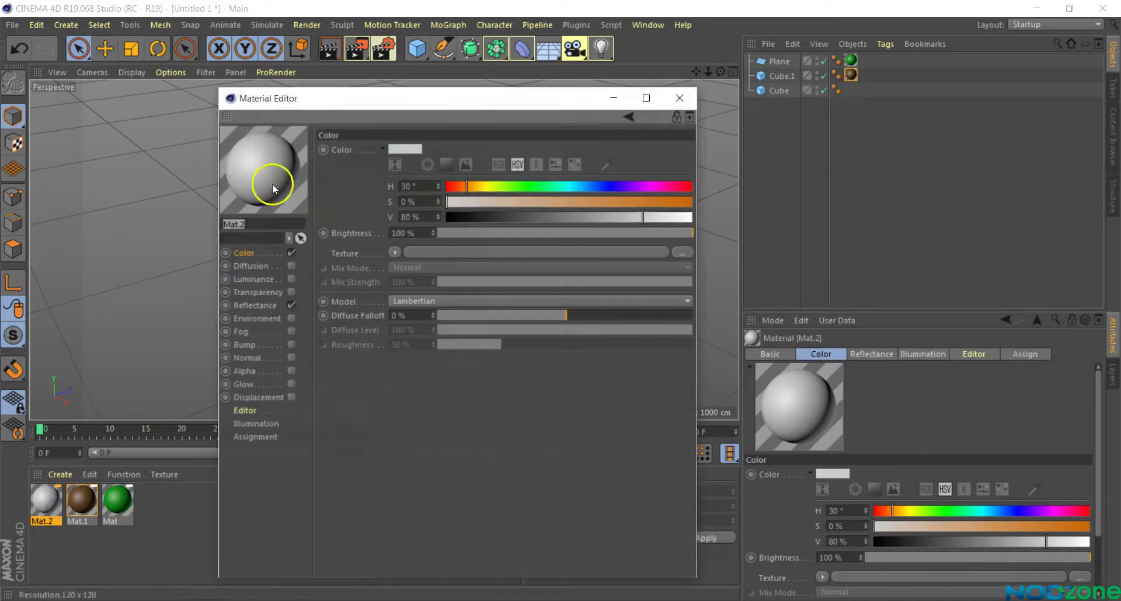
left_click_drag(270, 103, 562, 152)
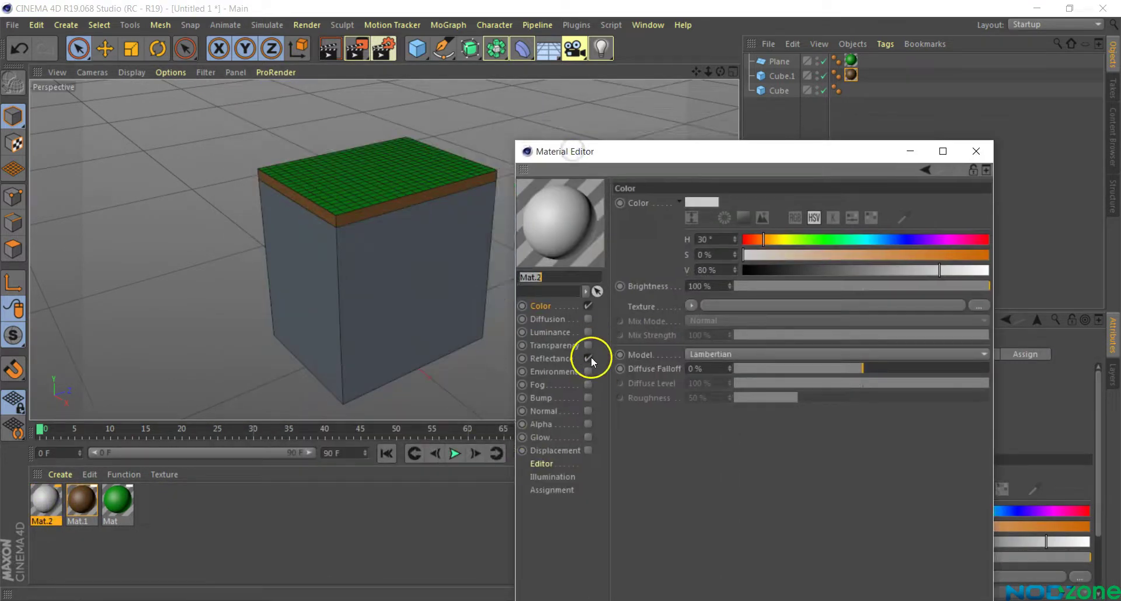
left_click(588, 359)
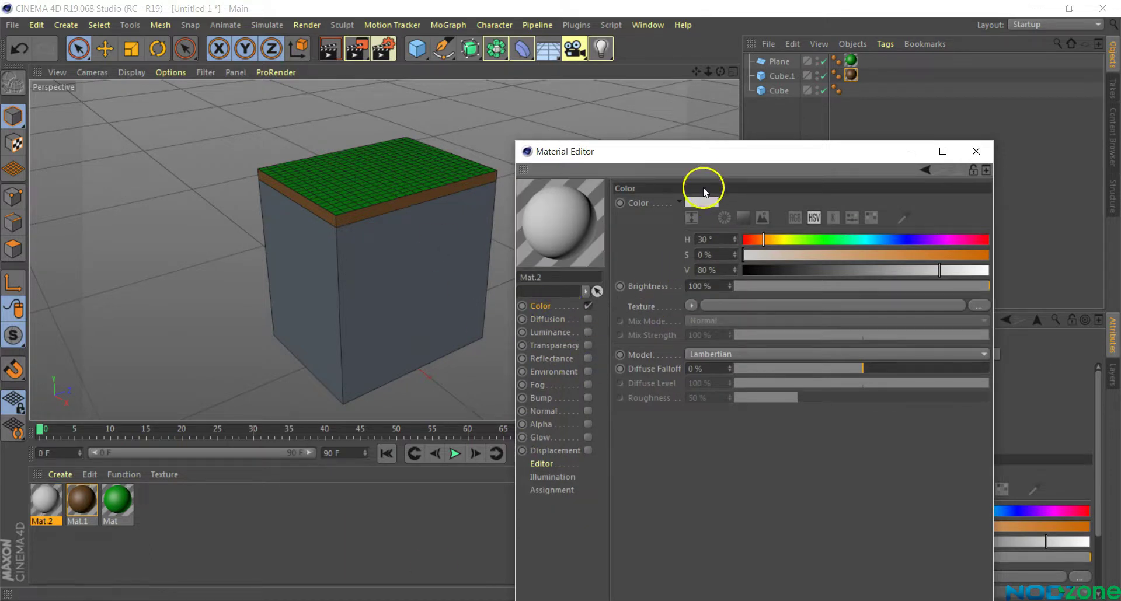
left_click_drag(933, 270, 896, 272)
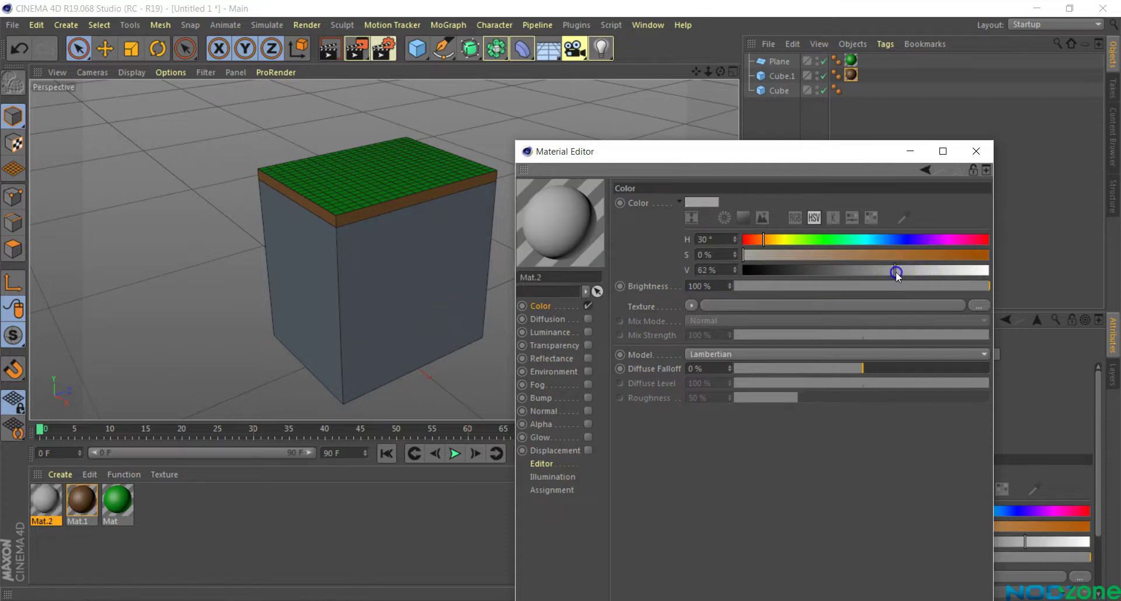
left_click(692, 306)
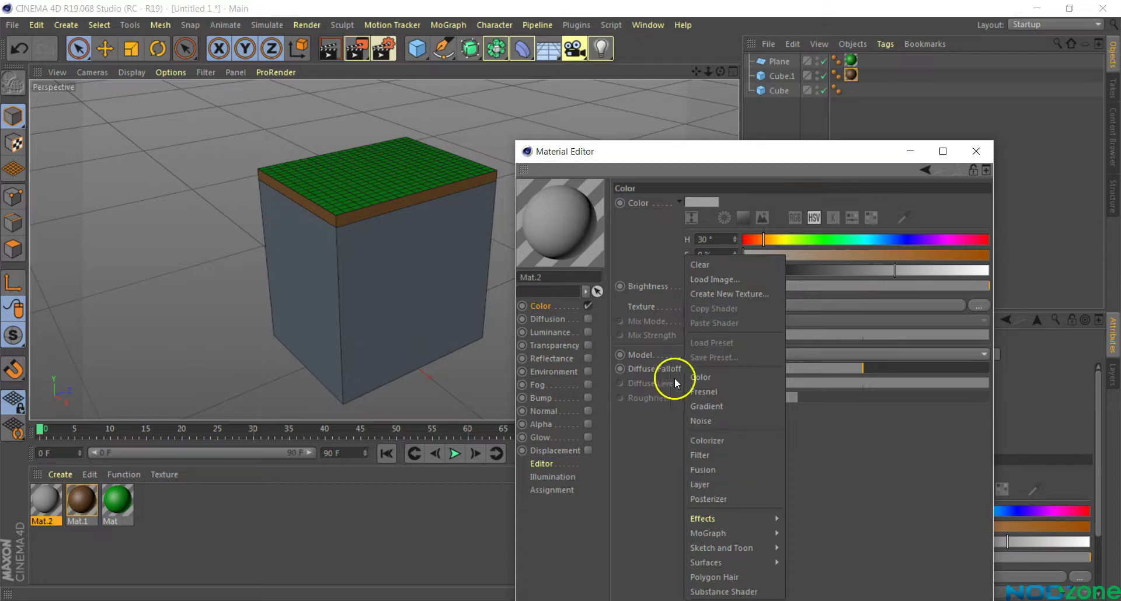
mouse_move(706, 562)
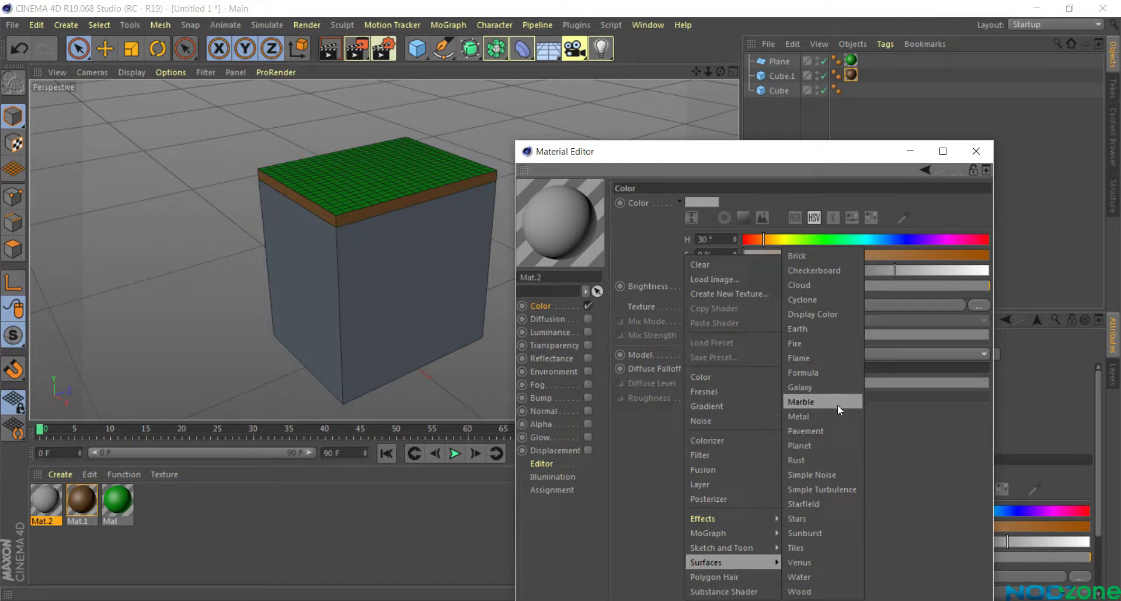
Step: Load Starfield as Mat.2's colour texture with Add mix mode and apply Mat.2 to the Cube
left_click(808, 506)
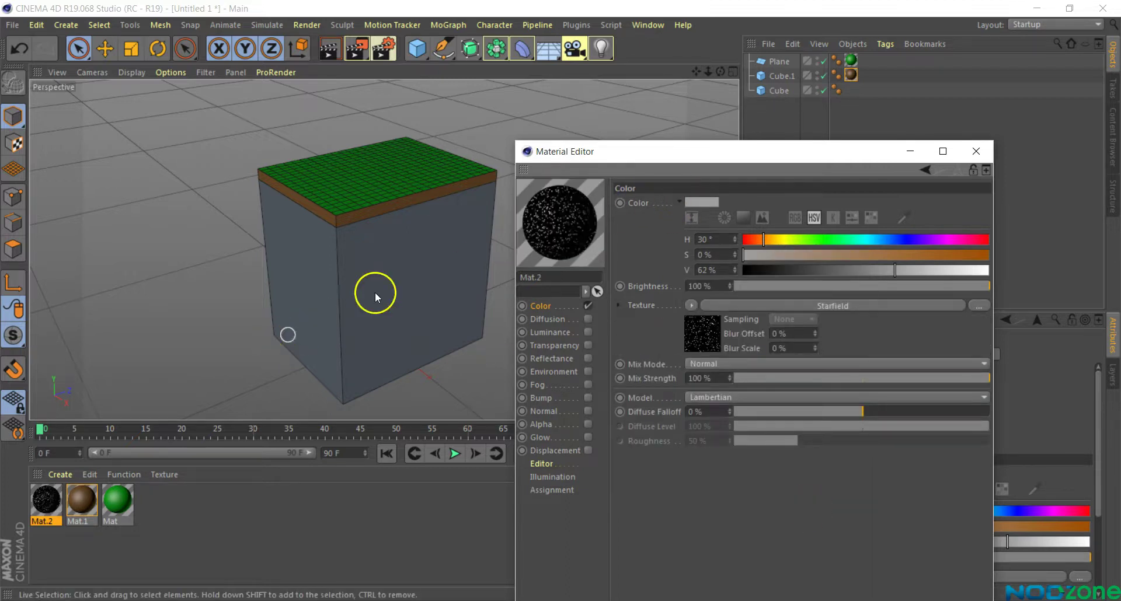
mouse_move(42, 512)
left_mouse_down()
mouse_move(806, 95)
mouse_move(772, 92)
left_mouse_up()
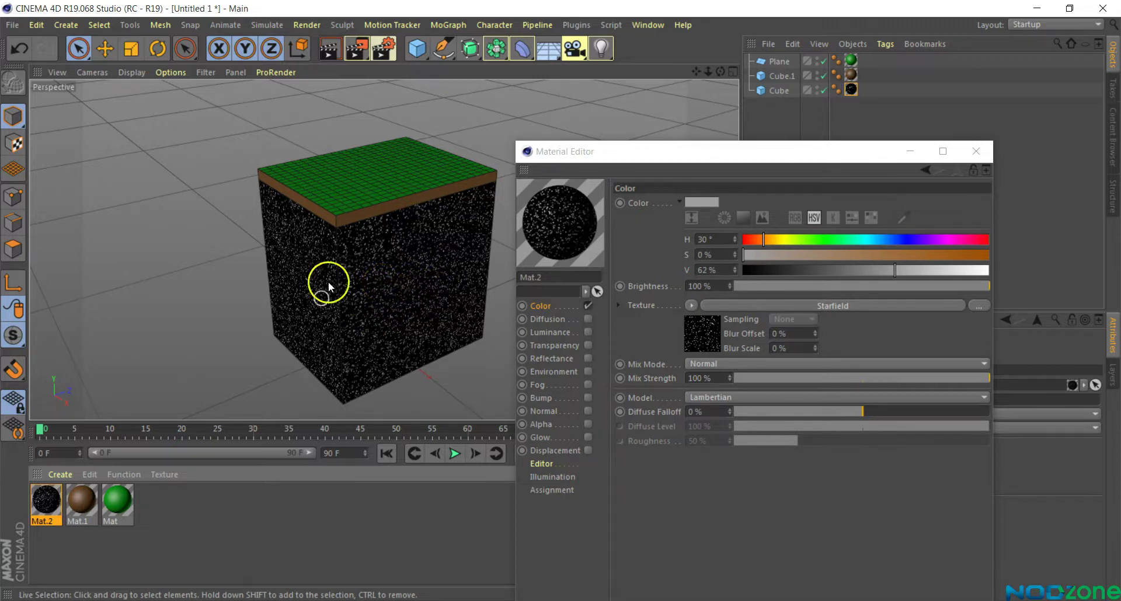
scroll(424, 365, "up", 2)
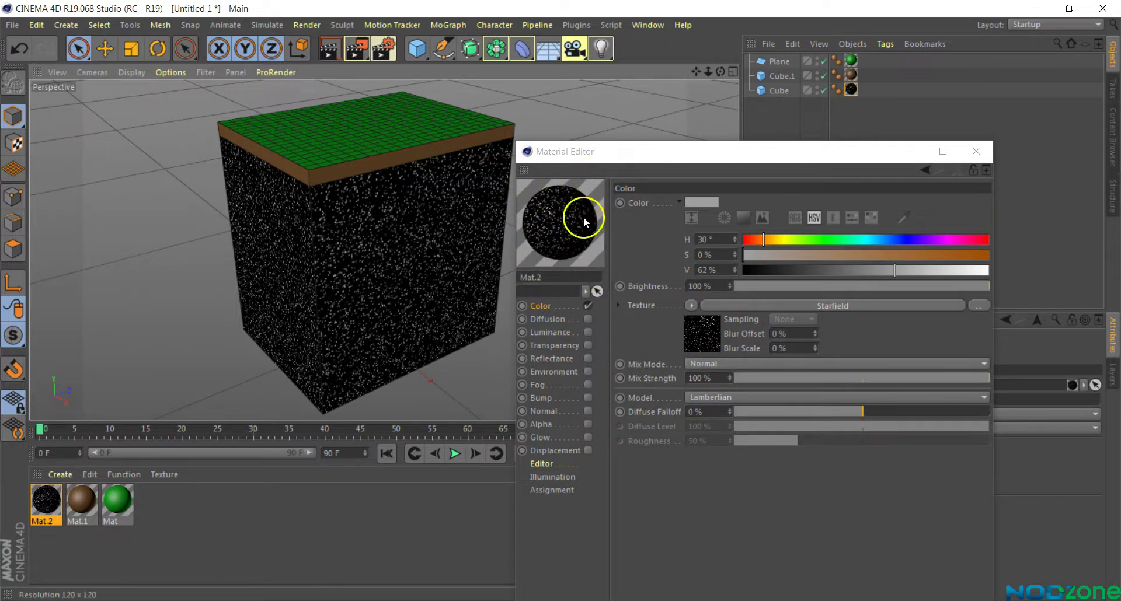
left_click(691, 363)
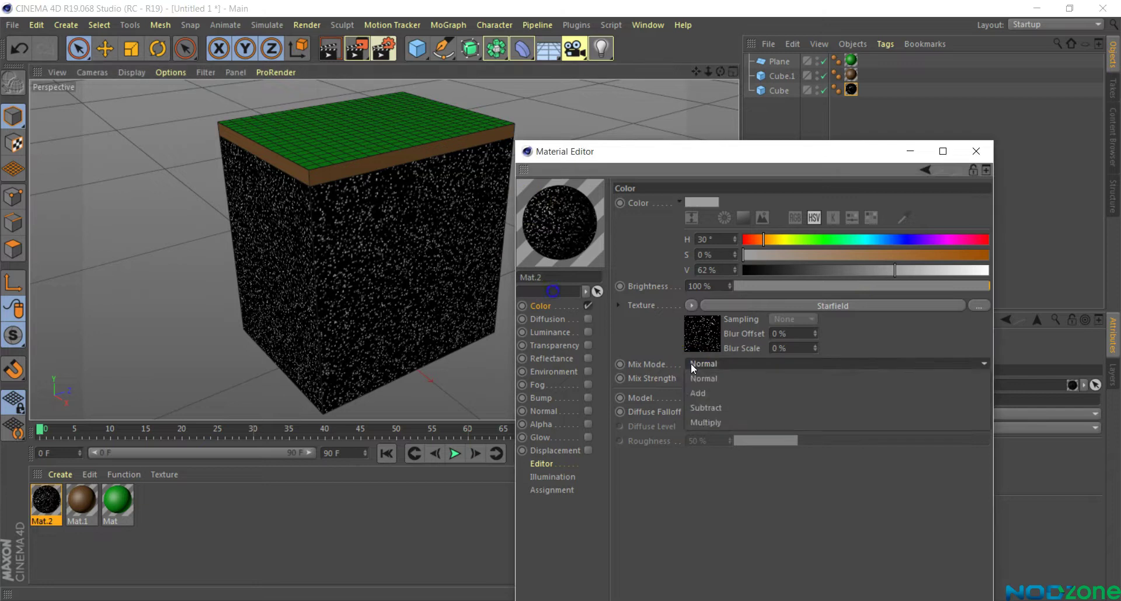
left_click(713, 392)
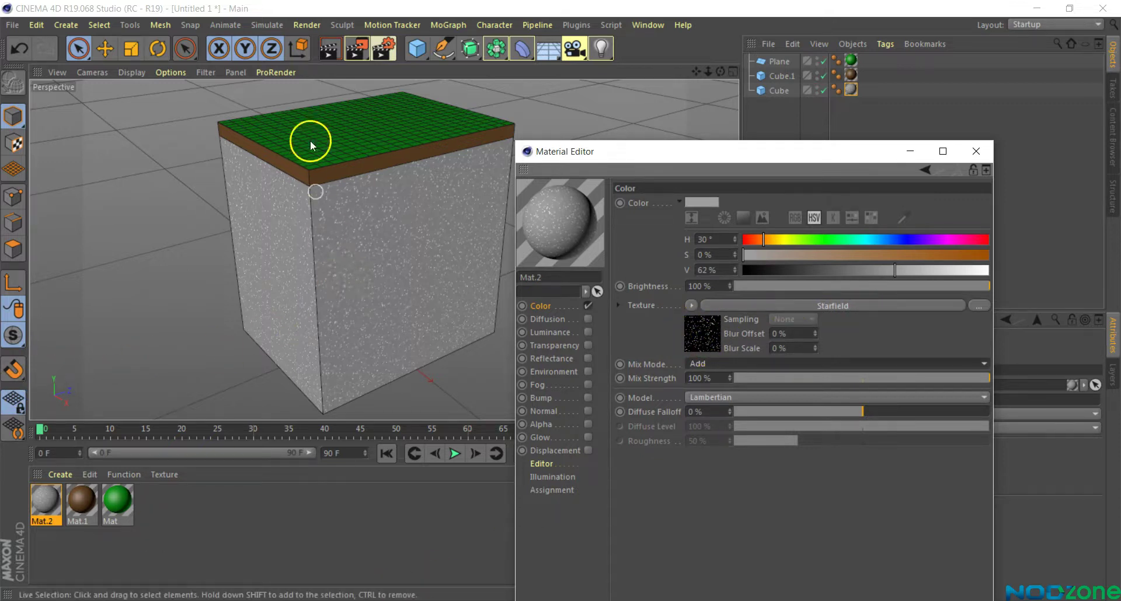
Step: Tune the Starfield texture Mix Strength to 38%, checking with viewport renders
left_click(324, 53)
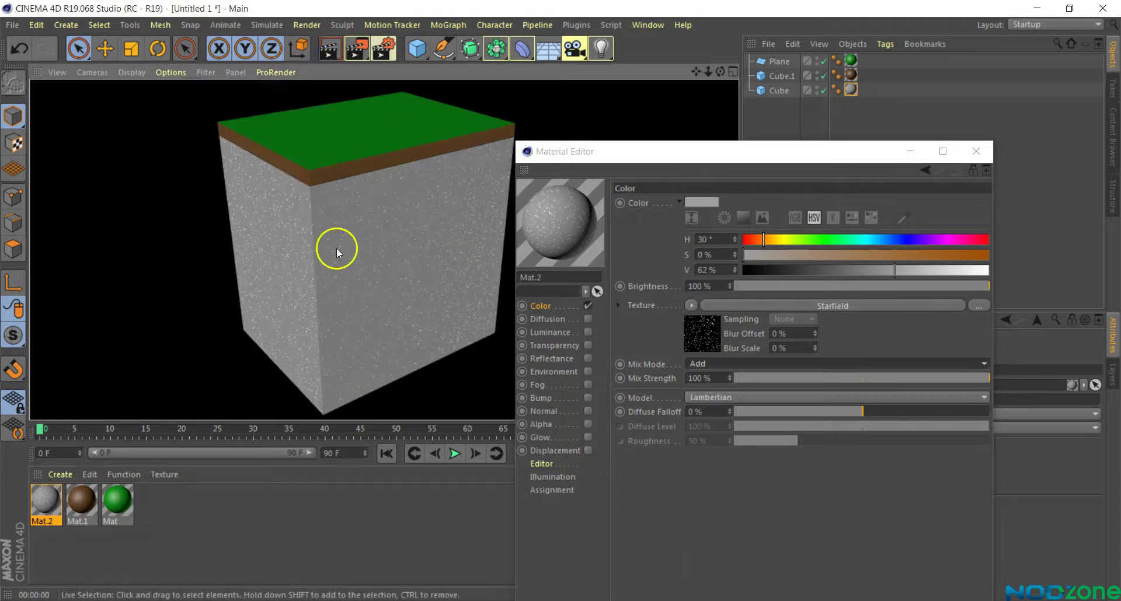
left_click(111, 306)
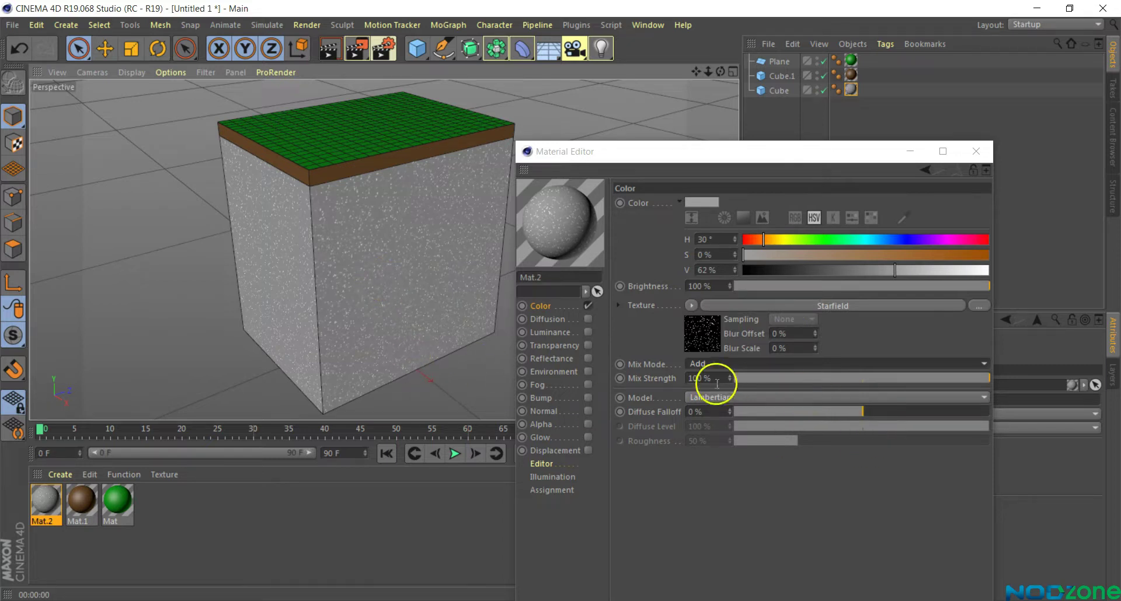
left_click(808, 378)
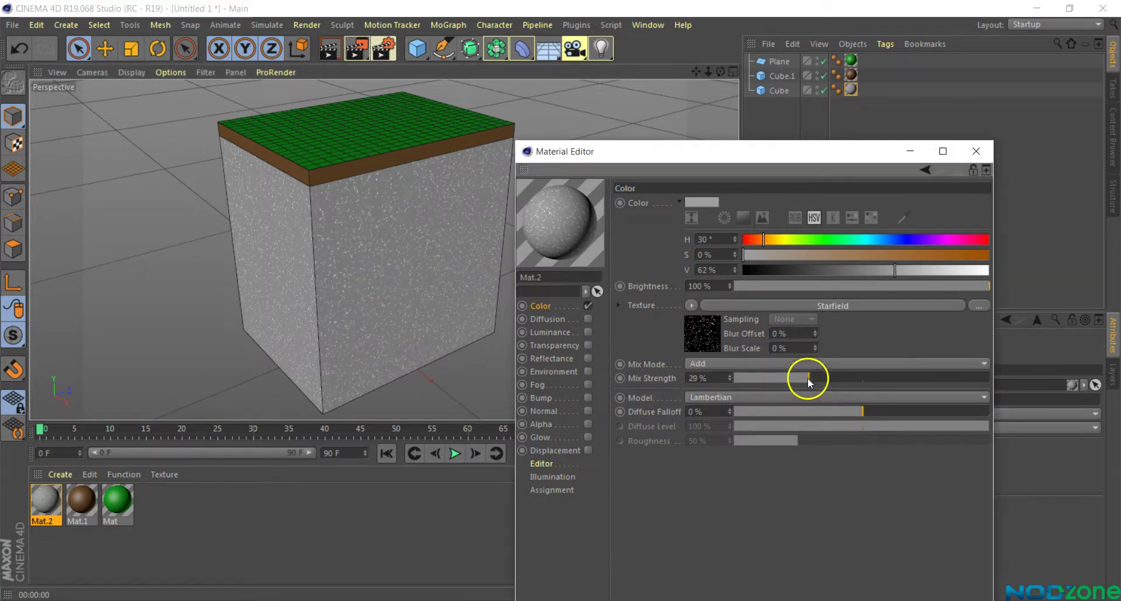
left_click_drag(807, 380, 818, 380)
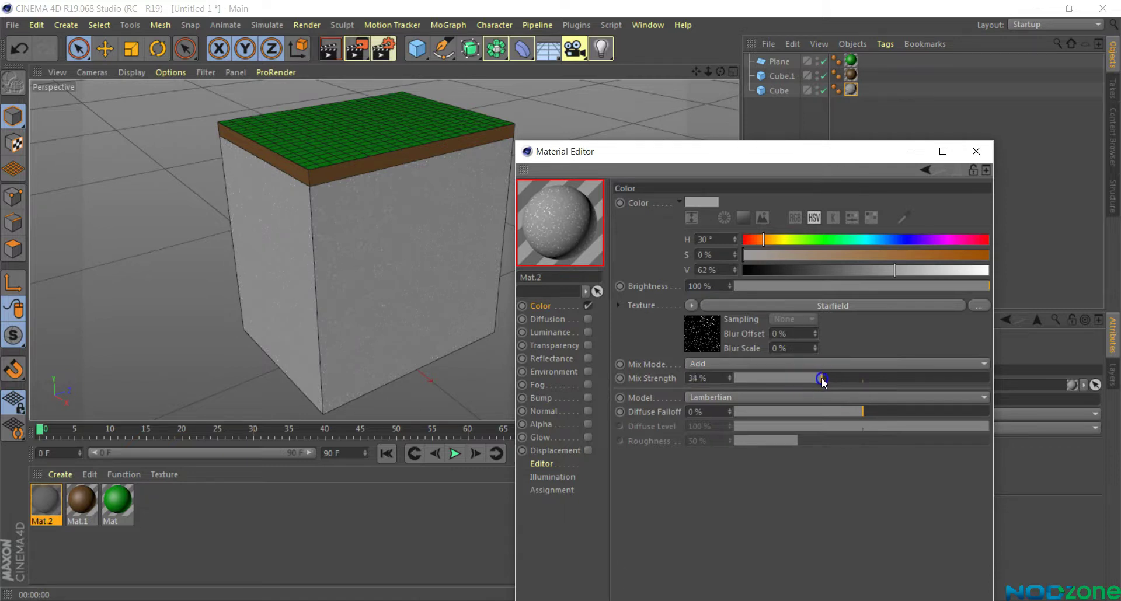
left_click(330, 49)
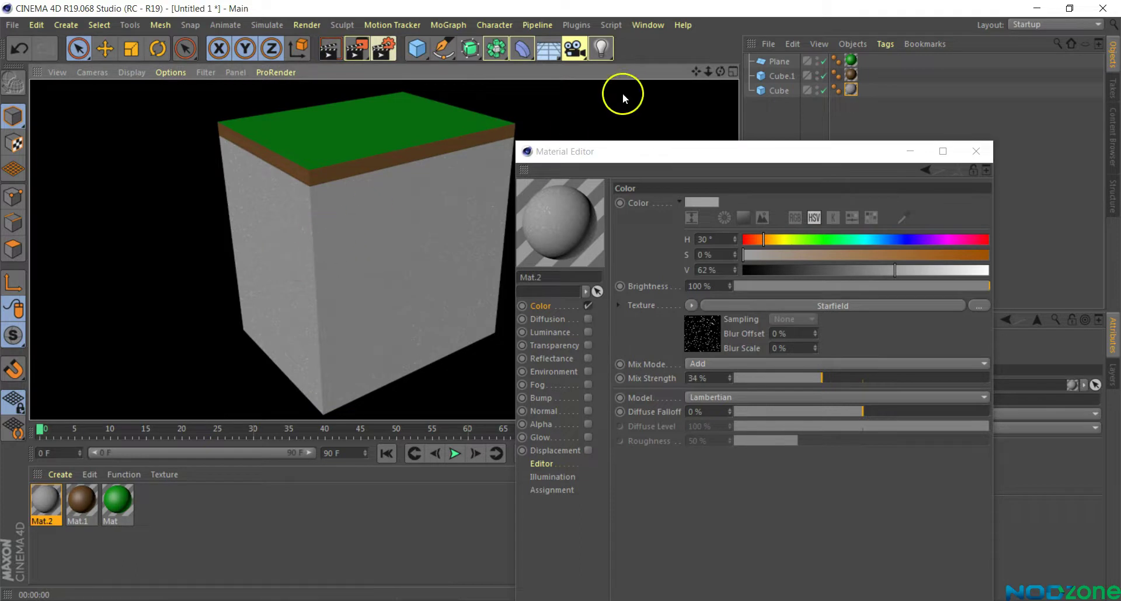
left_click_drag(720, 71, 743, 227)
left_click_drag(822, 378, 832, 378)
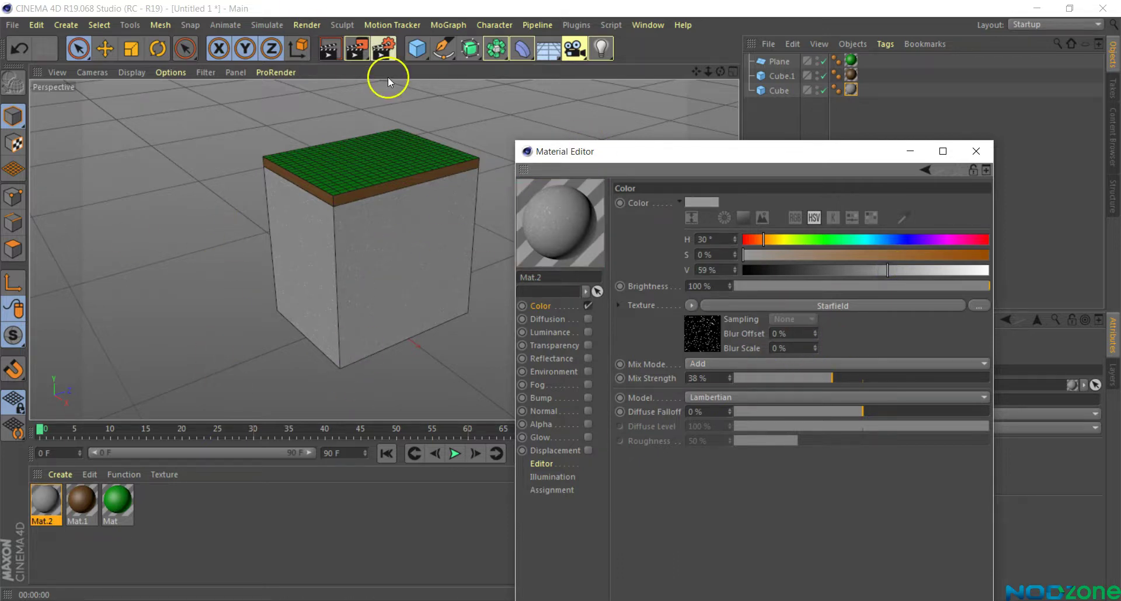
left_click(330, 52)
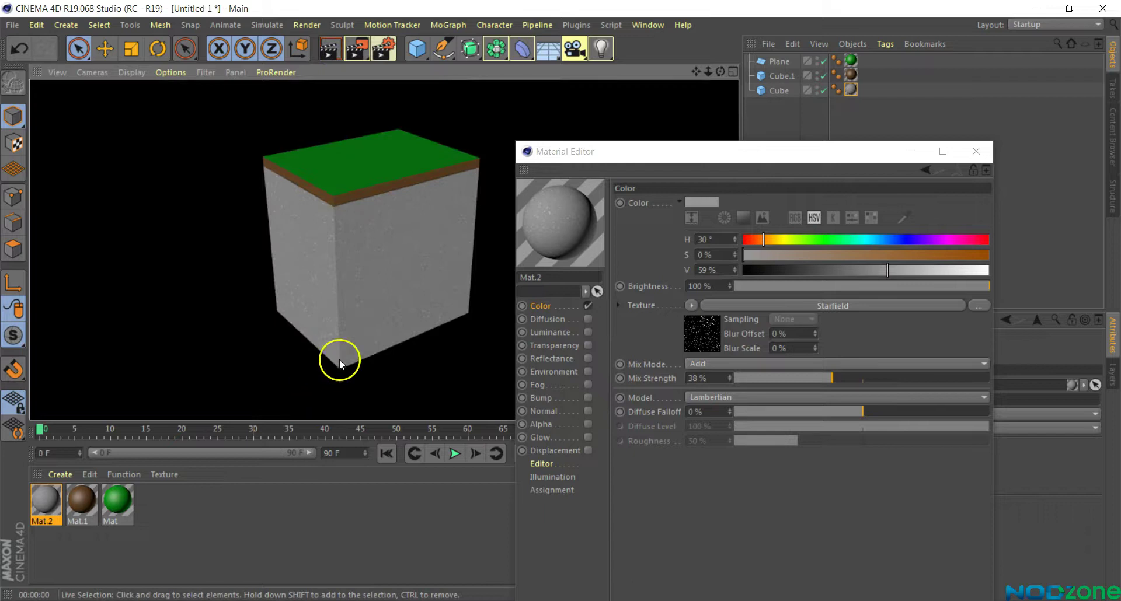
Step: Lower Mat.2's colour value to 52%, render to the Picture Viewer, then close both windows
left_click(870, 273)
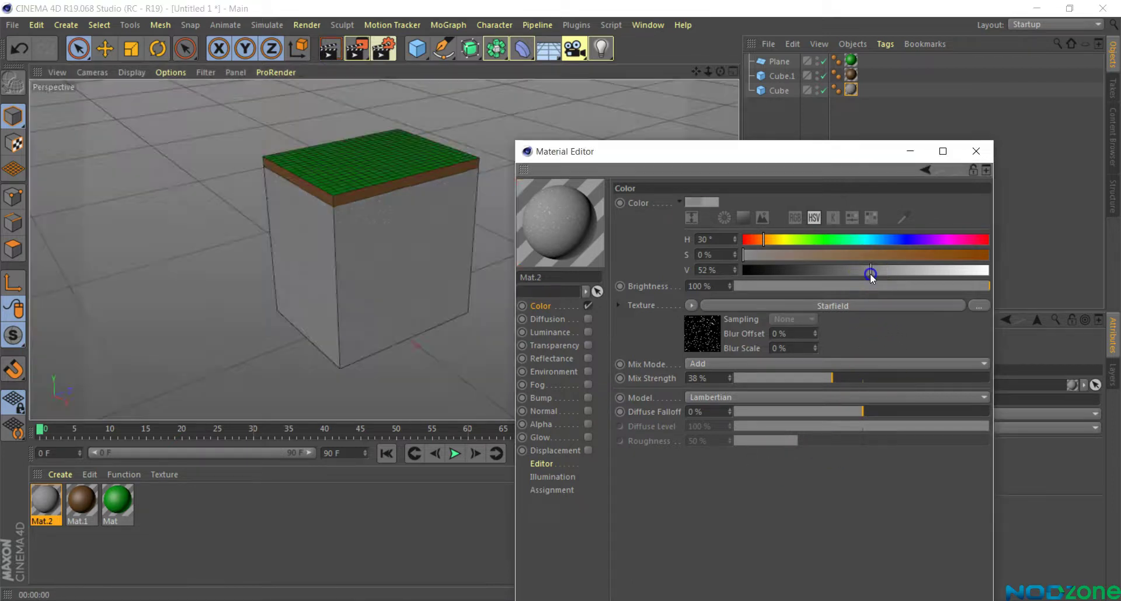
left_click(362, 48)
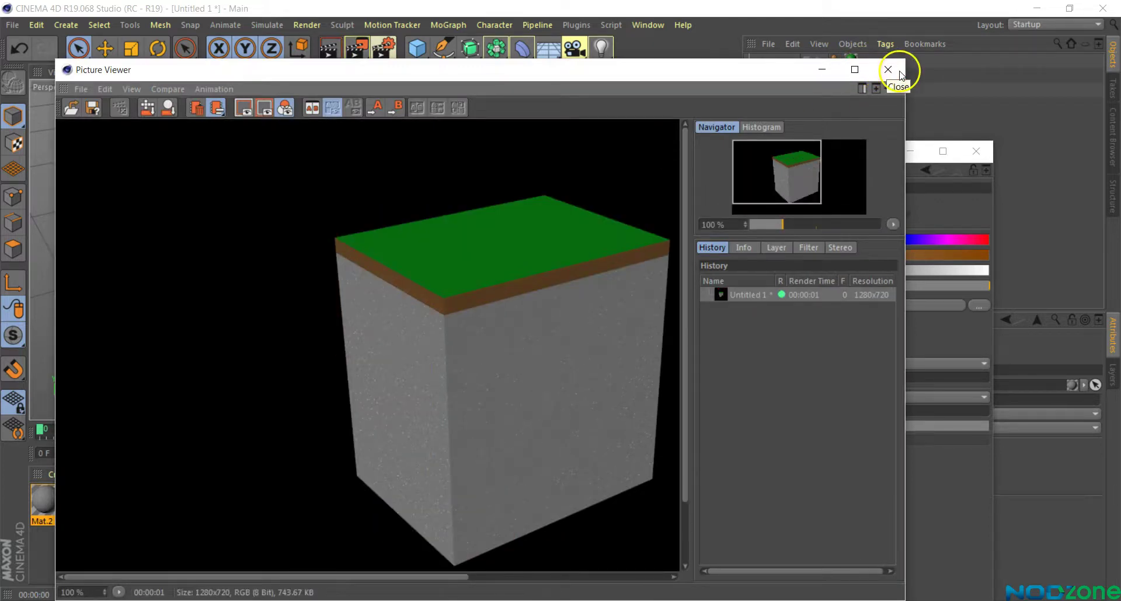
left_click(888, 70)
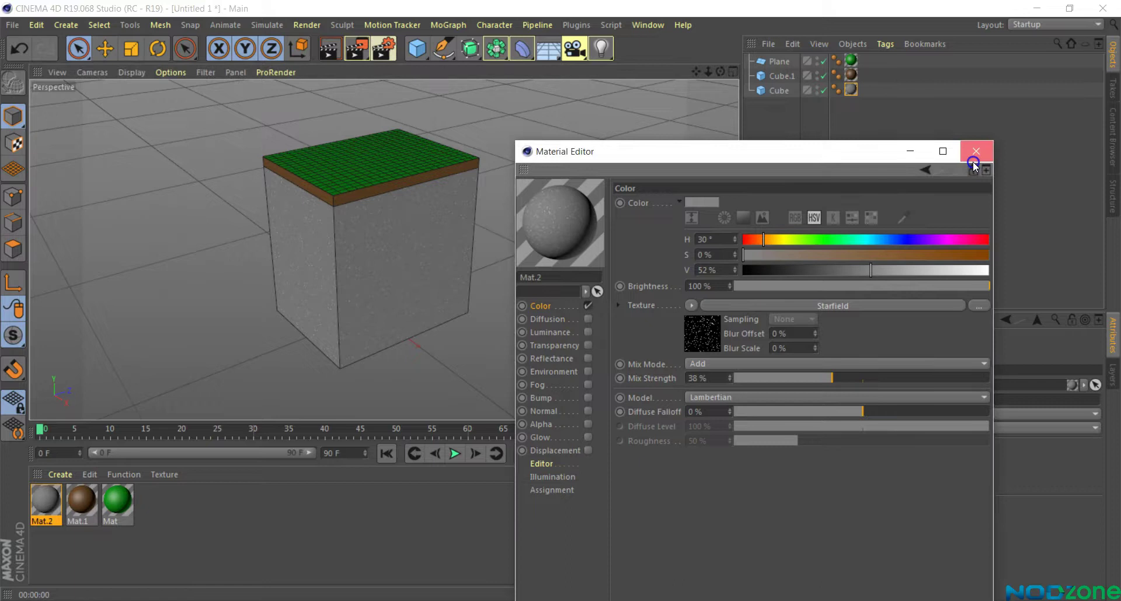
left_click(975, 151)
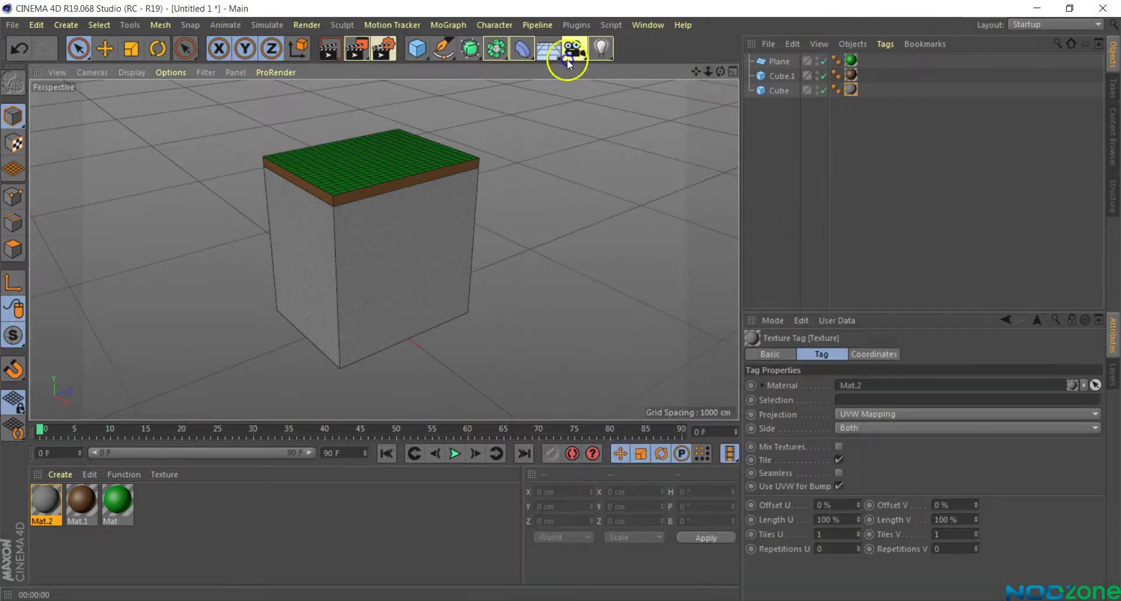
Step: Group the cube, slab and plane under one null and rename it Block
left_click_drag(720, 73, 720, 74)
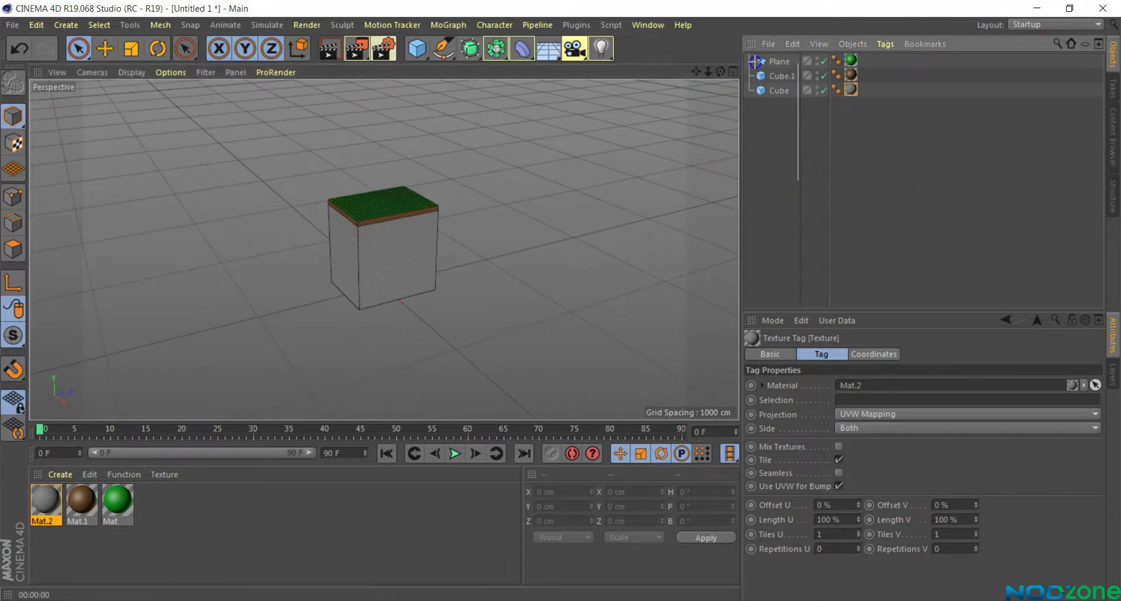
key("ctrl+a")
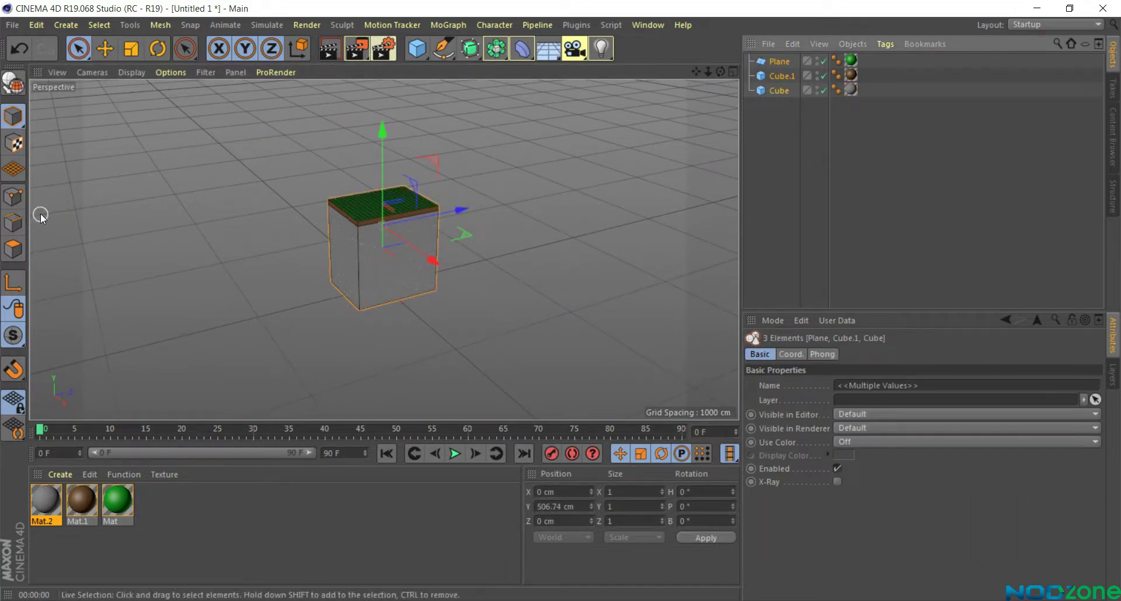
key("alt+g")
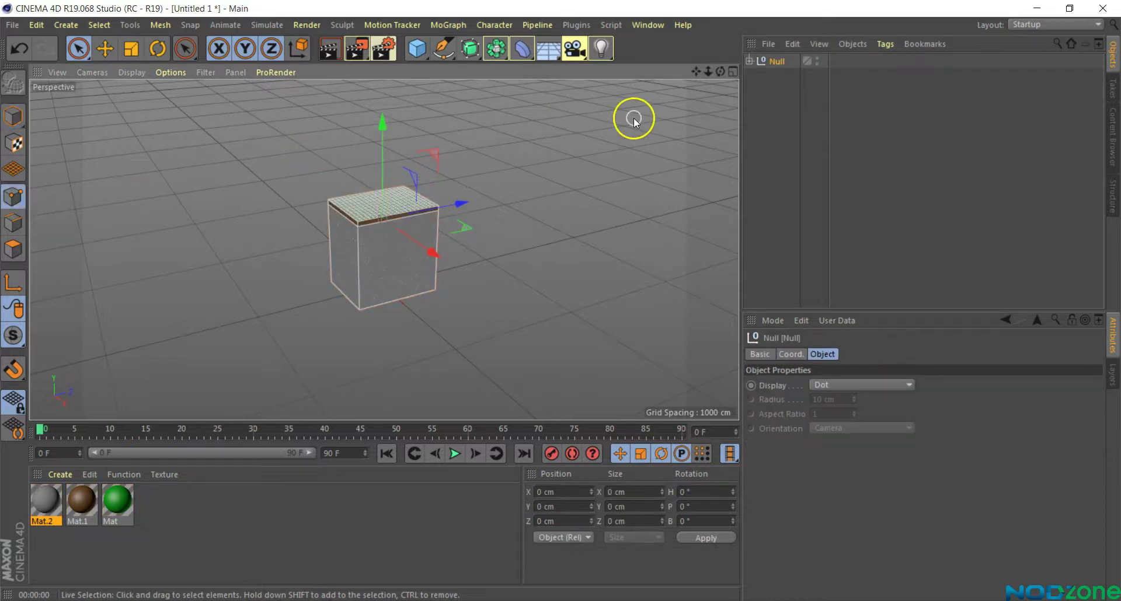
left_click(874, 110)
double_click(775, 62)
type("Block")
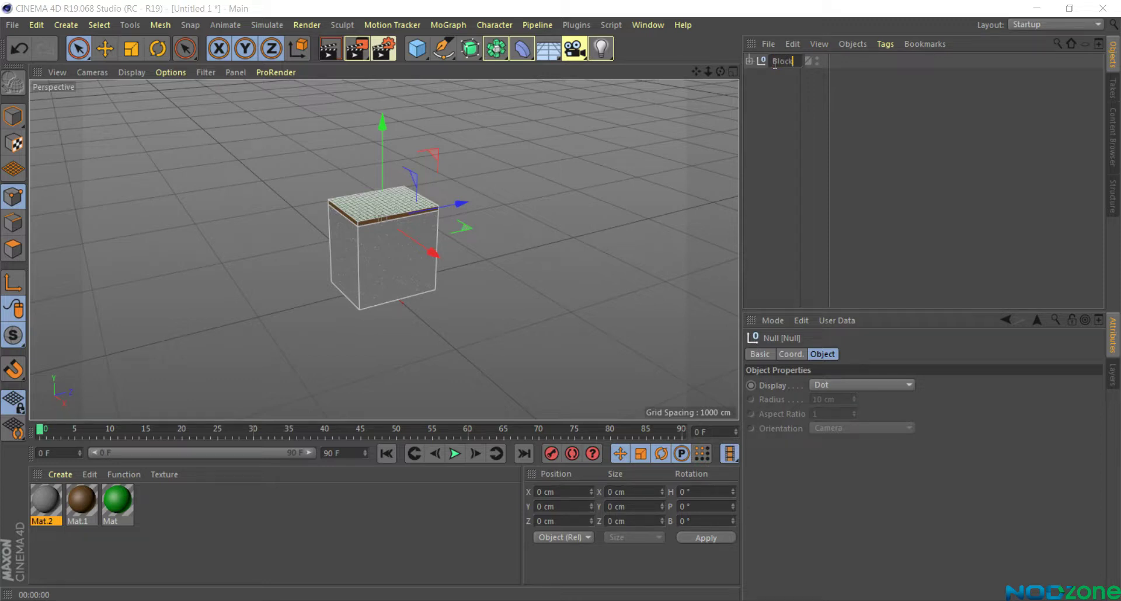
key("Return")
scroll(308, 261, "up", 1)
left_click_drag(719, 71, 705, 72)
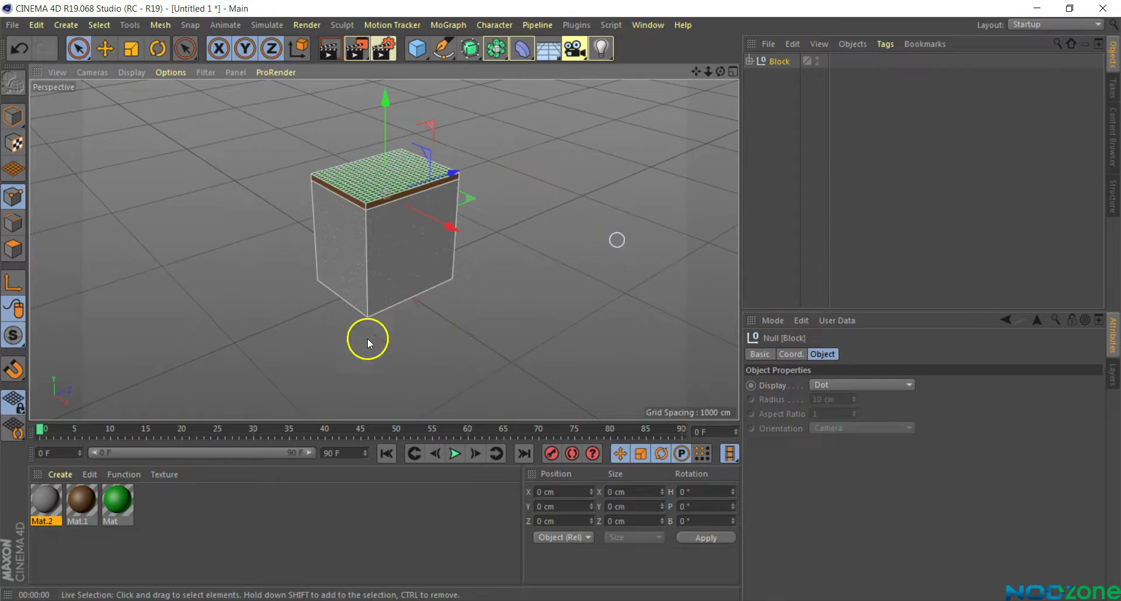
Step: Inspect the base cube in the blocks.c4d reference scene, then return to Untitled 1
left_click(665, 27)
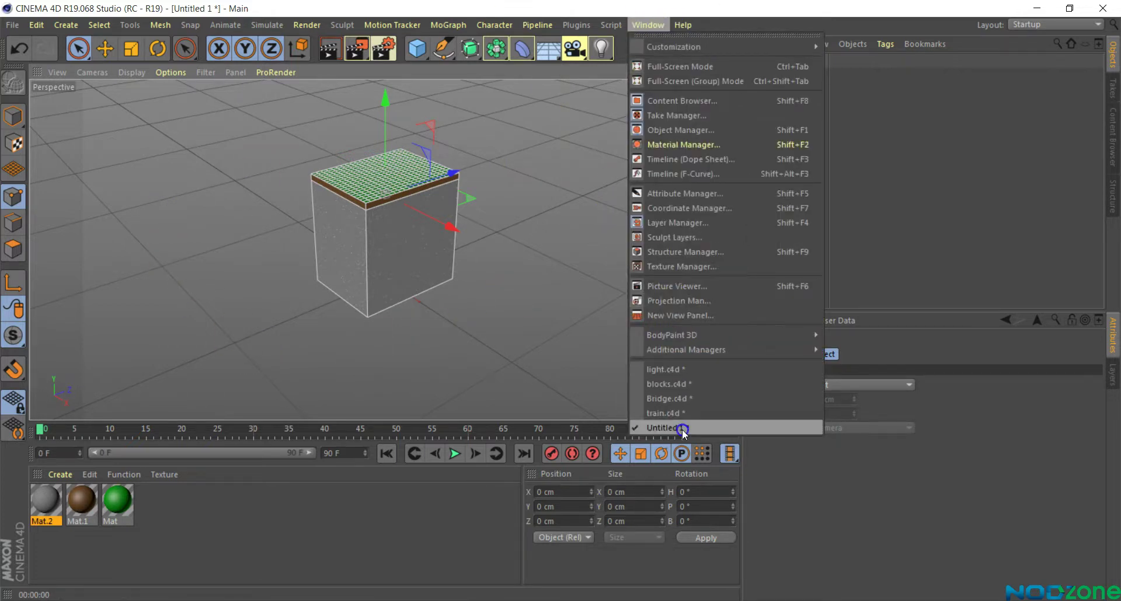
left_click(669, 384)
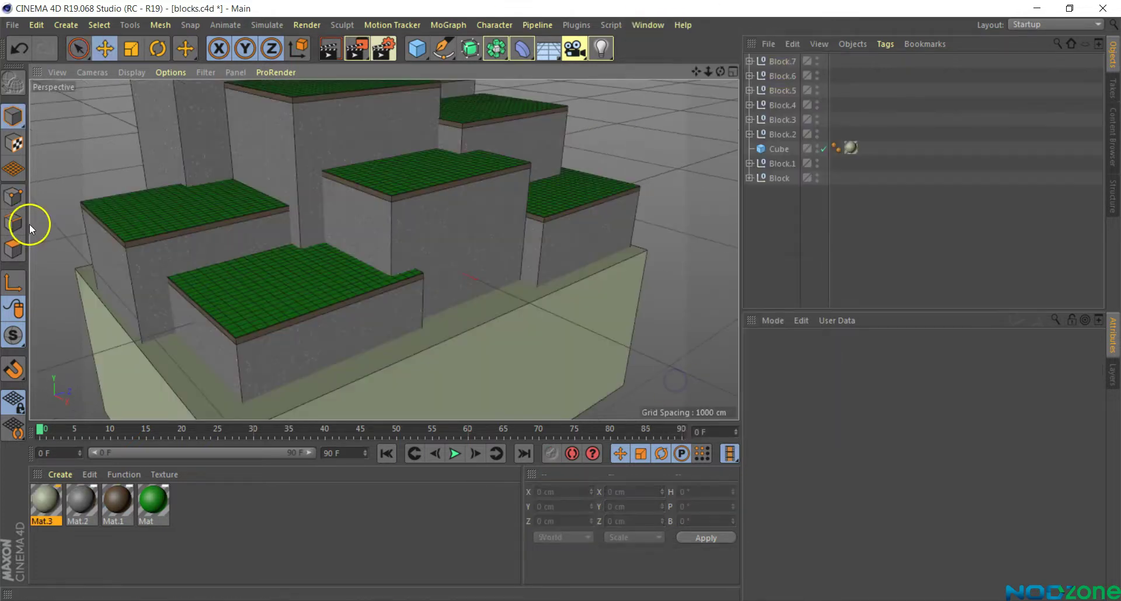
left_click(520, 375)
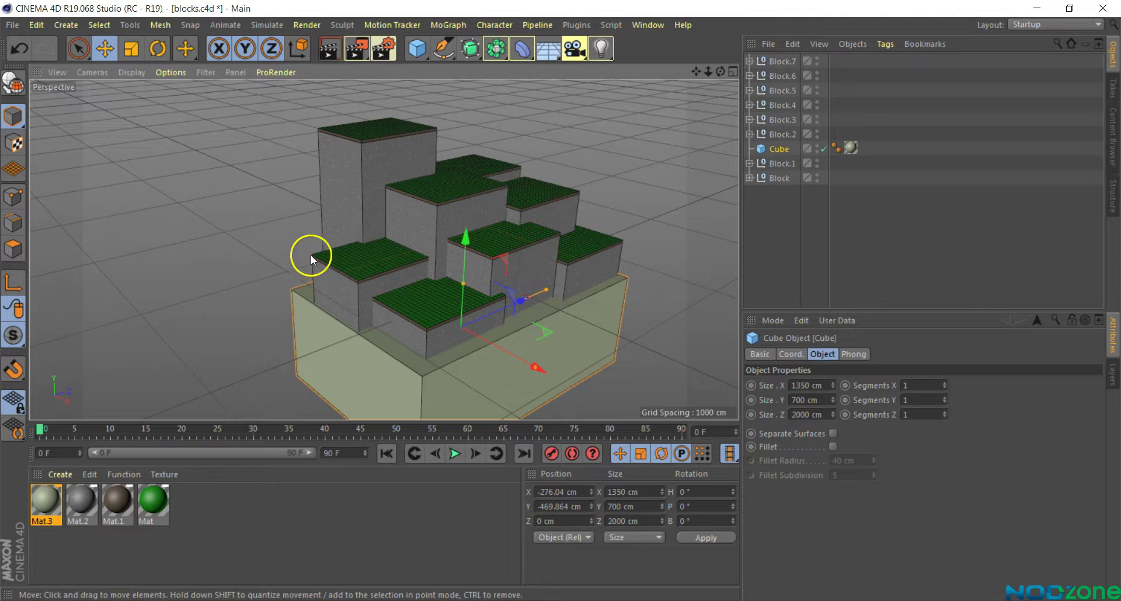
left_click(646, 25)
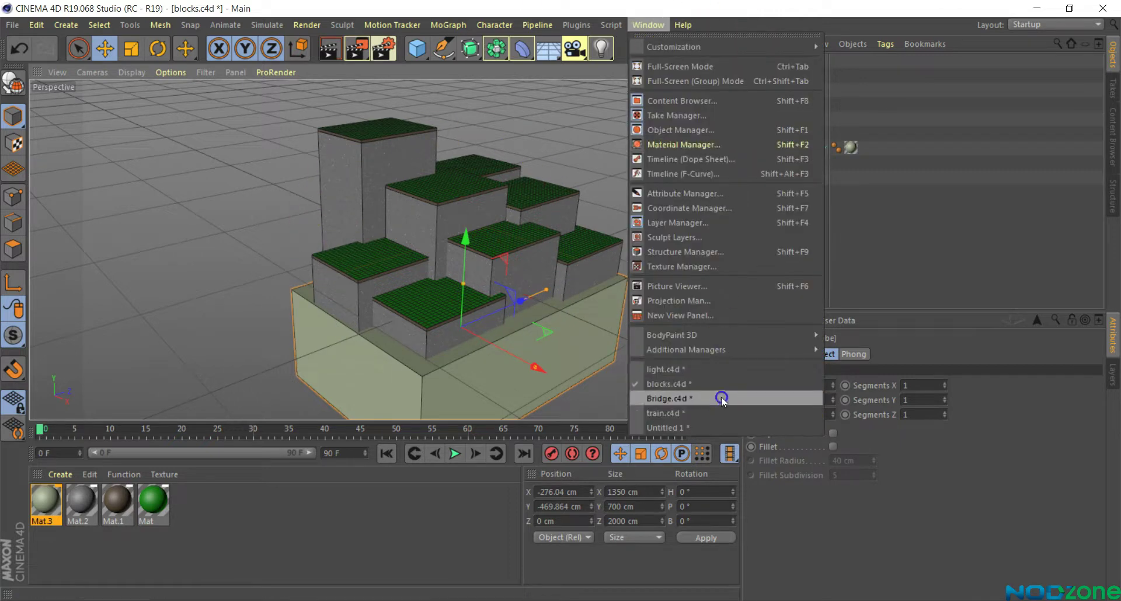
left_click(706, 428)
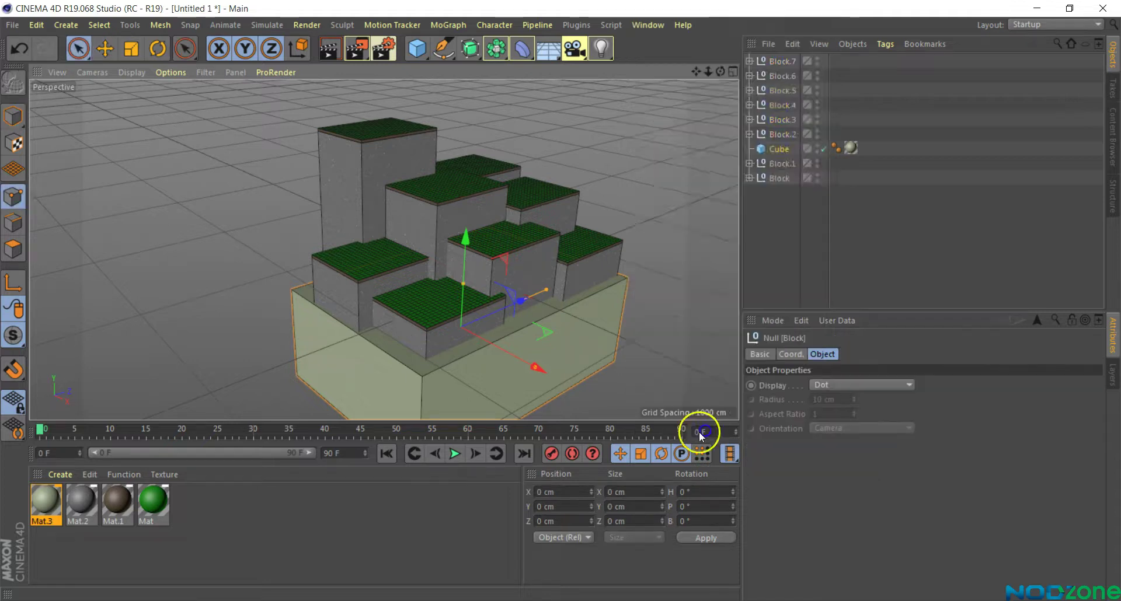
Step: Save the current scene as Main Pro.c4d
scroll(534, 261, "down", 2)
scroll(425, 204, "up", 2)
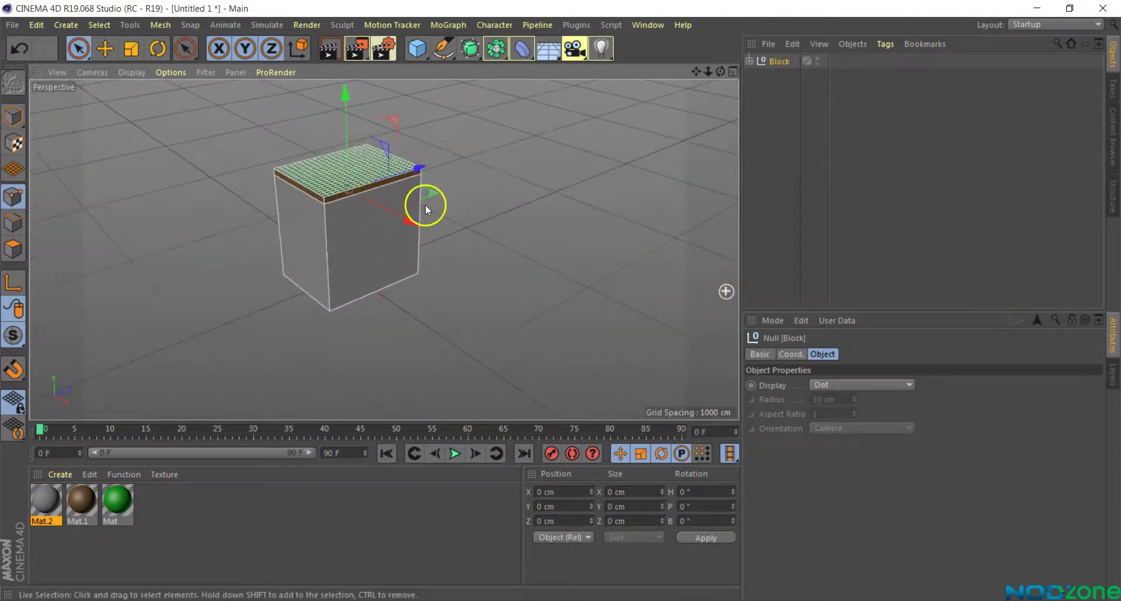
left_click(12, 26)
left_click(46, 156)
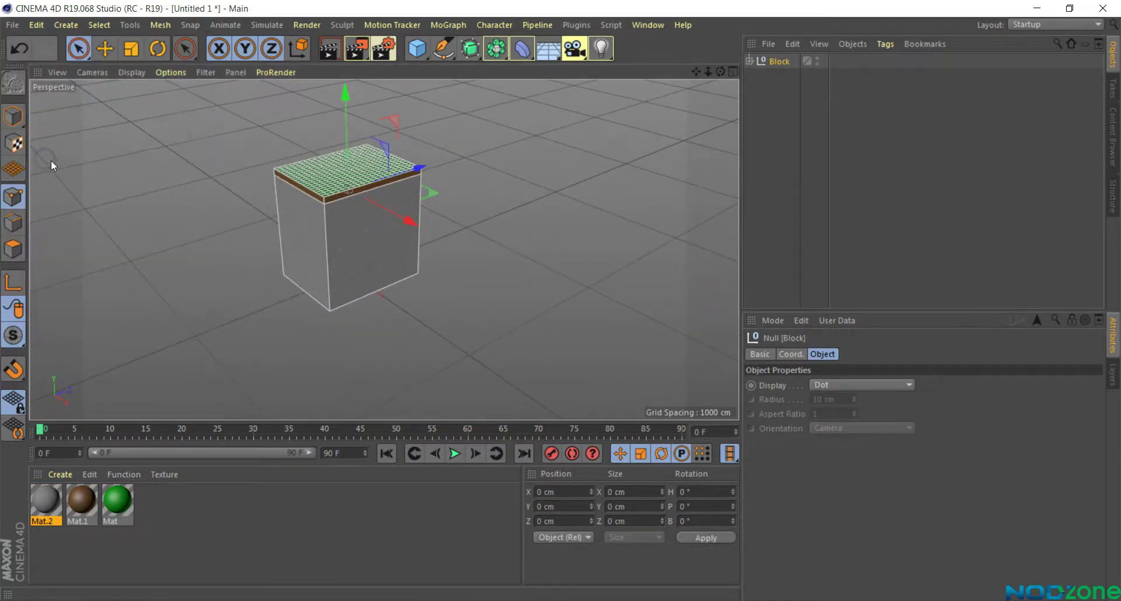
type("Main Pr")
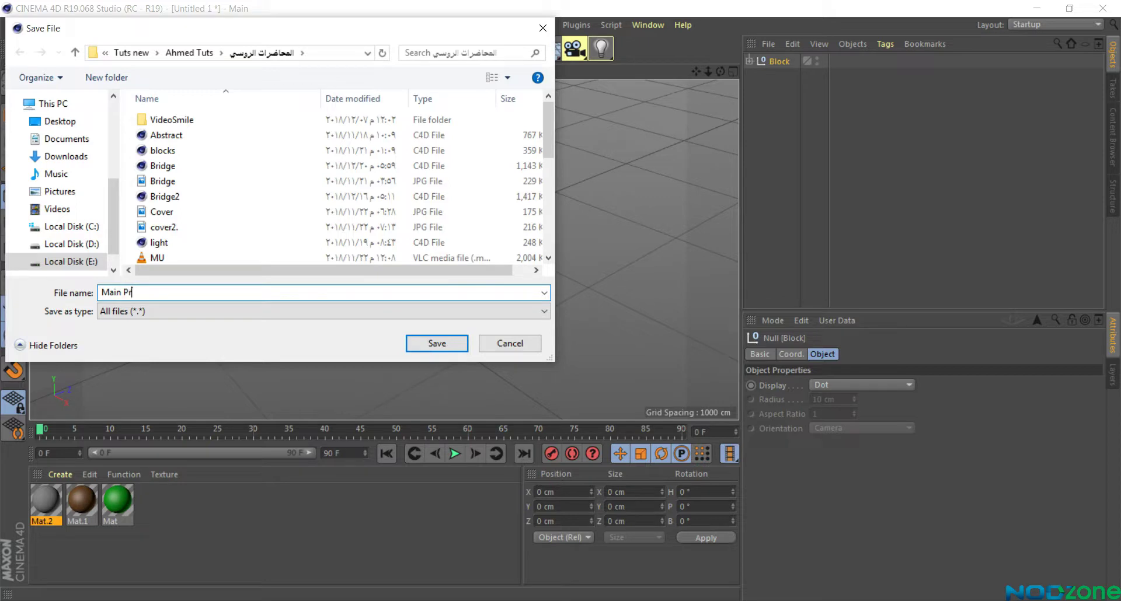
key("Return")
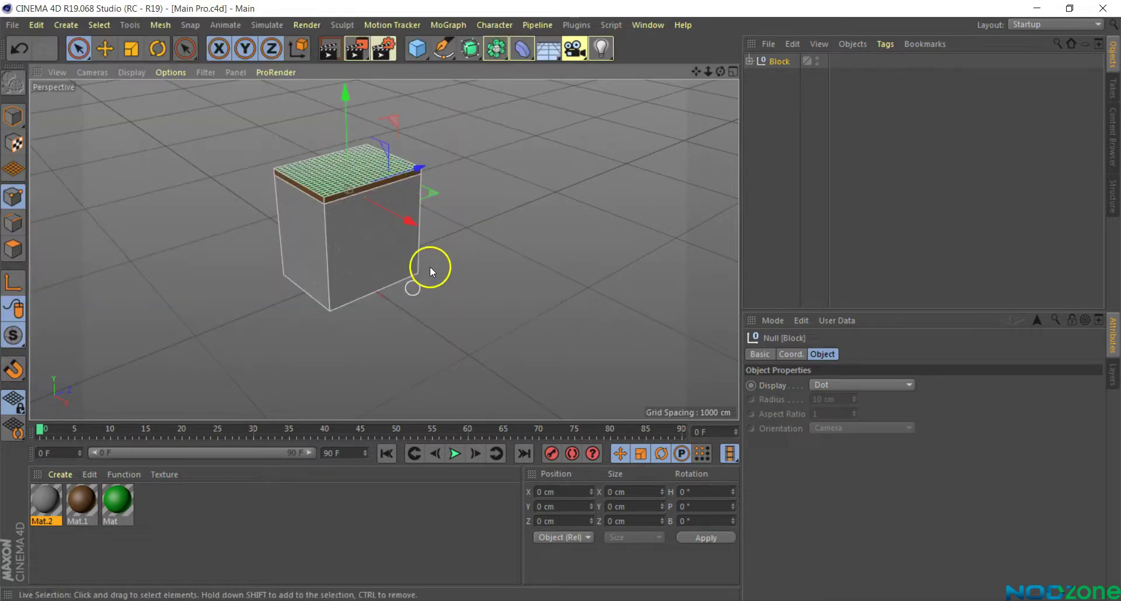
left_click_drag(429, 266, 502, 284, "alt")
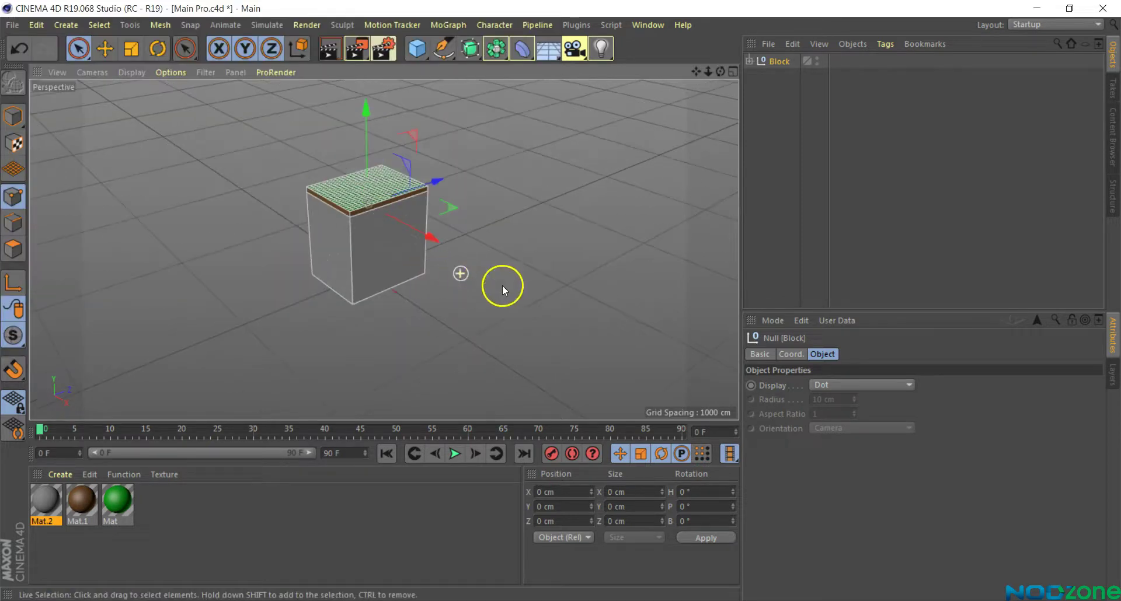
Step: Add a cube sized 1400 × 700 × 2000 cm
left_click(417, 49)
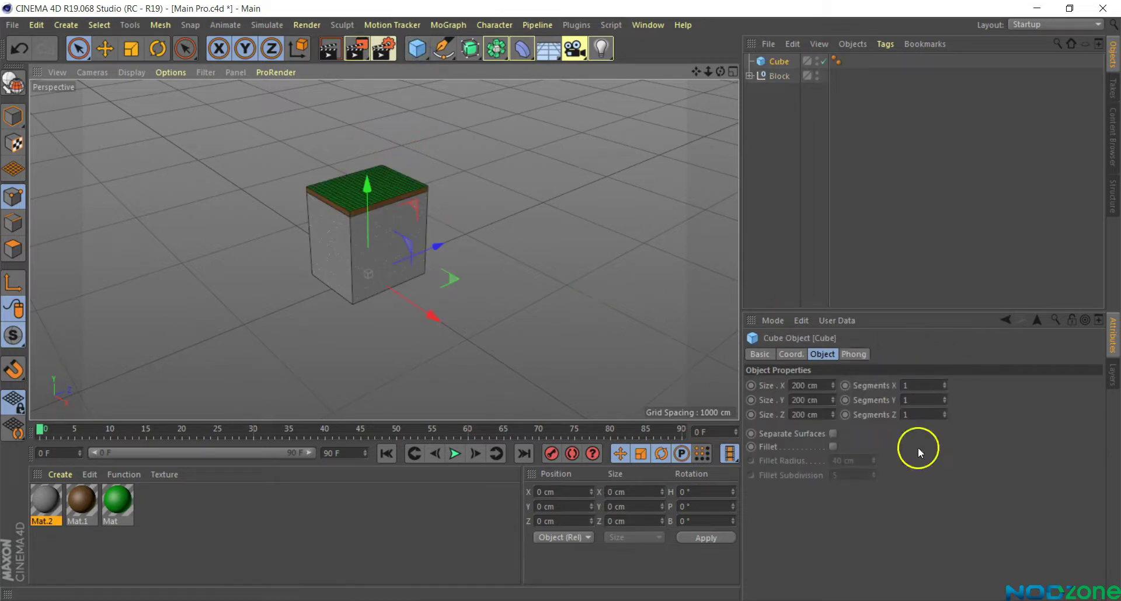
double_click(810, 387)
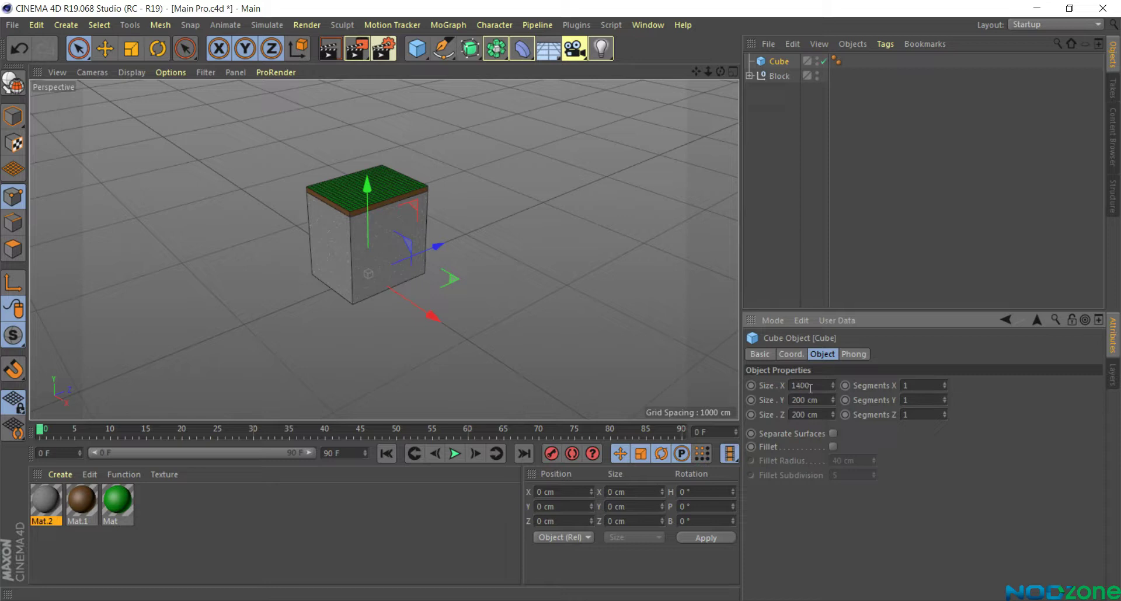
key("Return")
type("700")
key("Return")
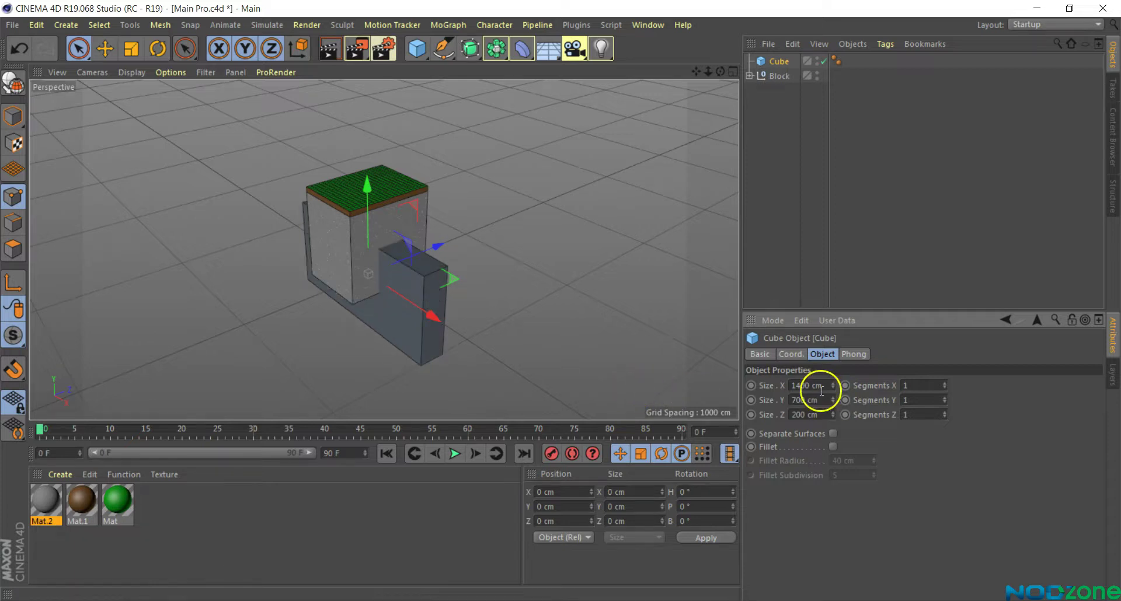
double_click(823, 413)
type("1000")
key("Return")
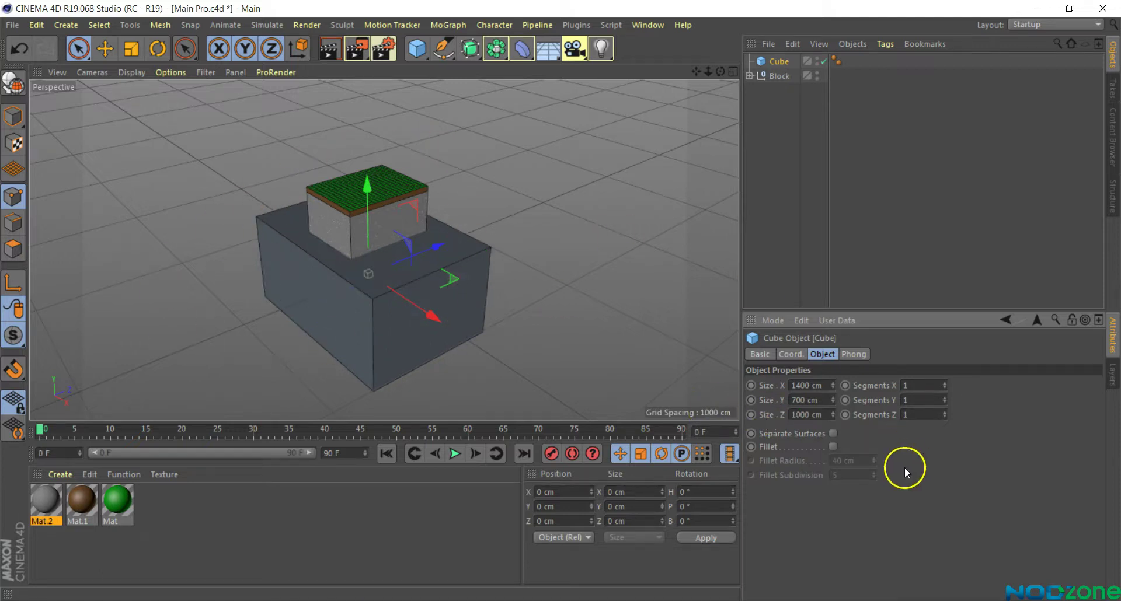
double_click(828, 417)
type("2000")
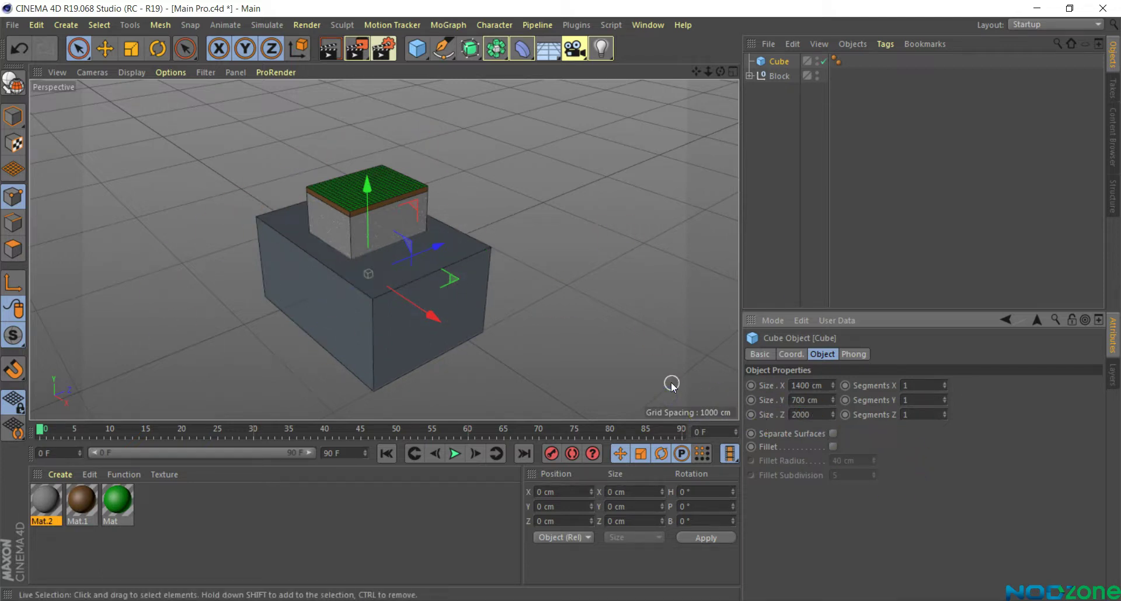
key("Return")
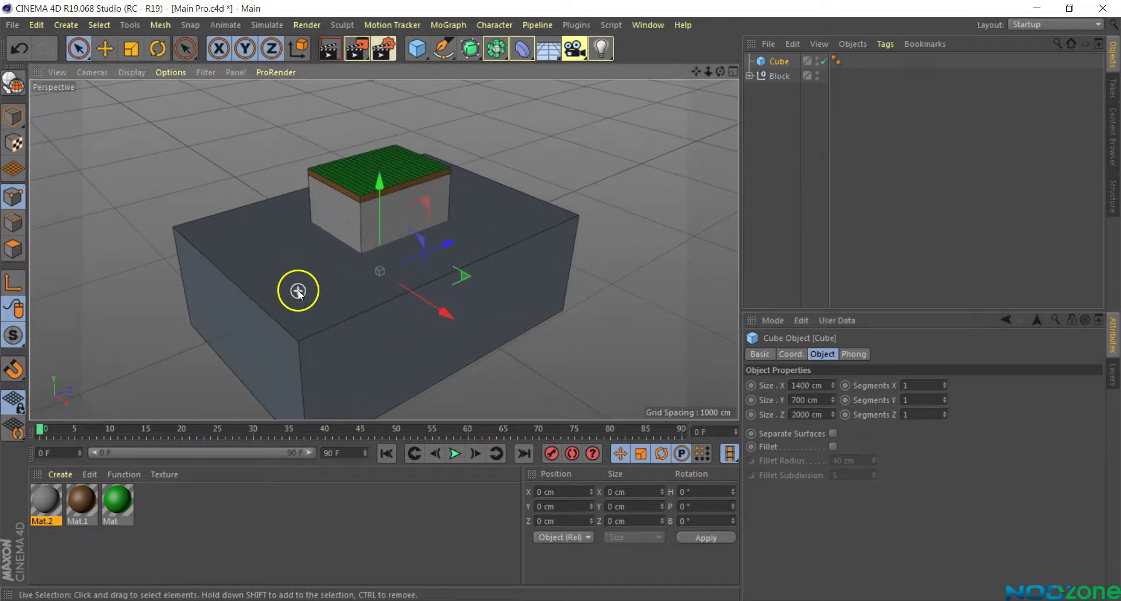
Step: Lower the new cube beneath the grass-topped Block and shift it along X
scroll(297, 292, "up", 2)
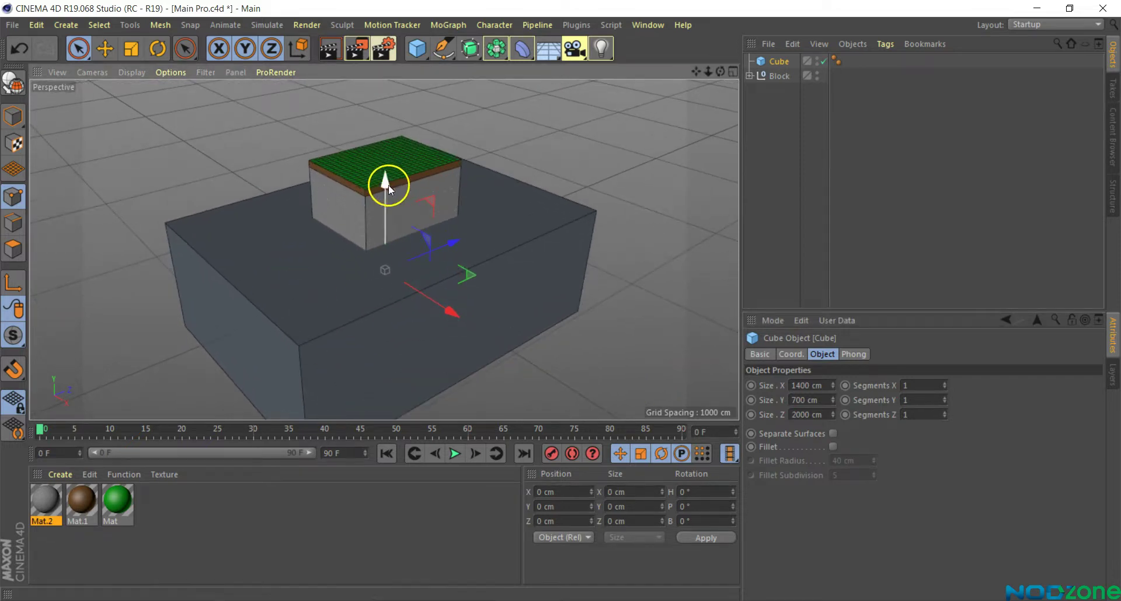
left_click_drag(388, 186, 374, 237)
left_click_drag(450, 363, 425, 330)
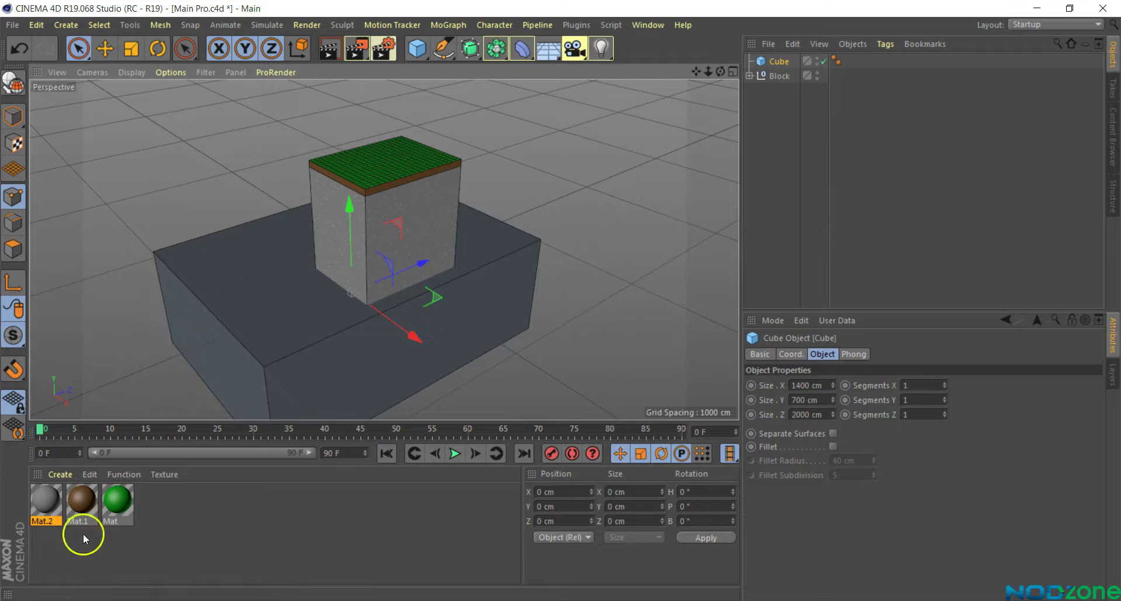
Step: Create Mat.3 in pale yellow (H 63°, S about 20%) and apply it to the base cube
left_click(182, 517)
double_click(94, 529)
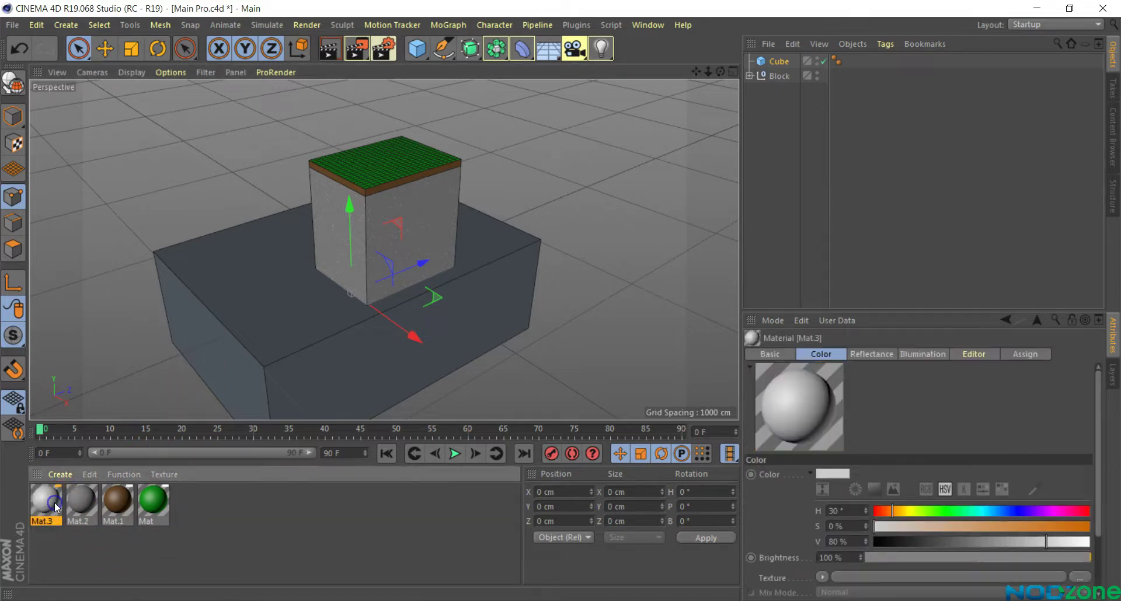
double_click(56, 502)
mouse_move(376, 107)
left_mouse_down()
mouse_move(634, 148)
mouse_move(613, 121)
left_mouse_up()
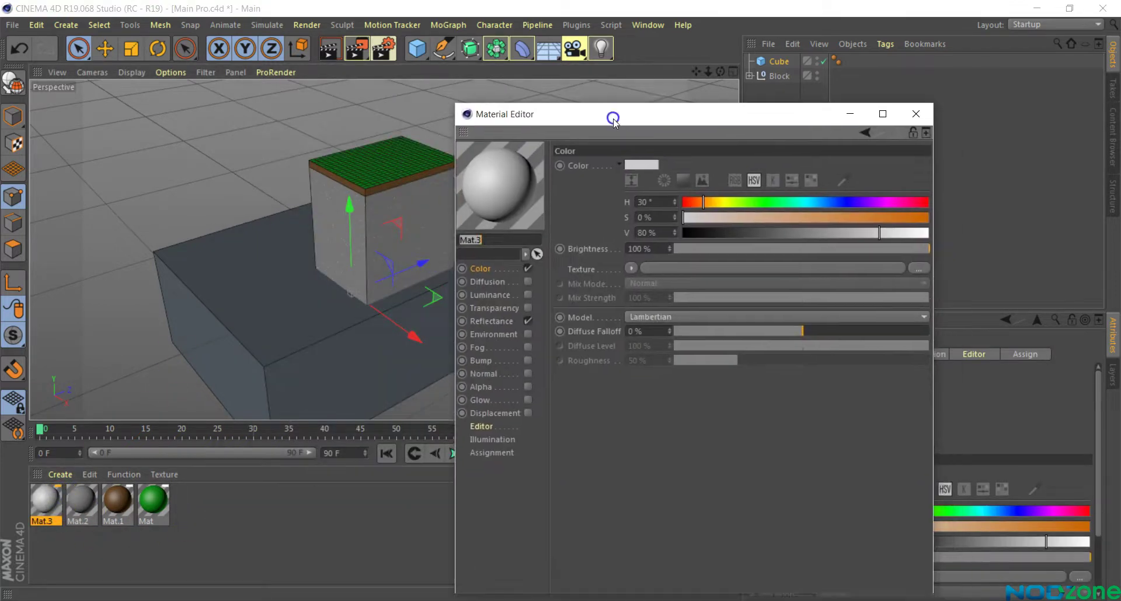
left_click(725, 203)
left_click_drag(728, 205, 725, 203)
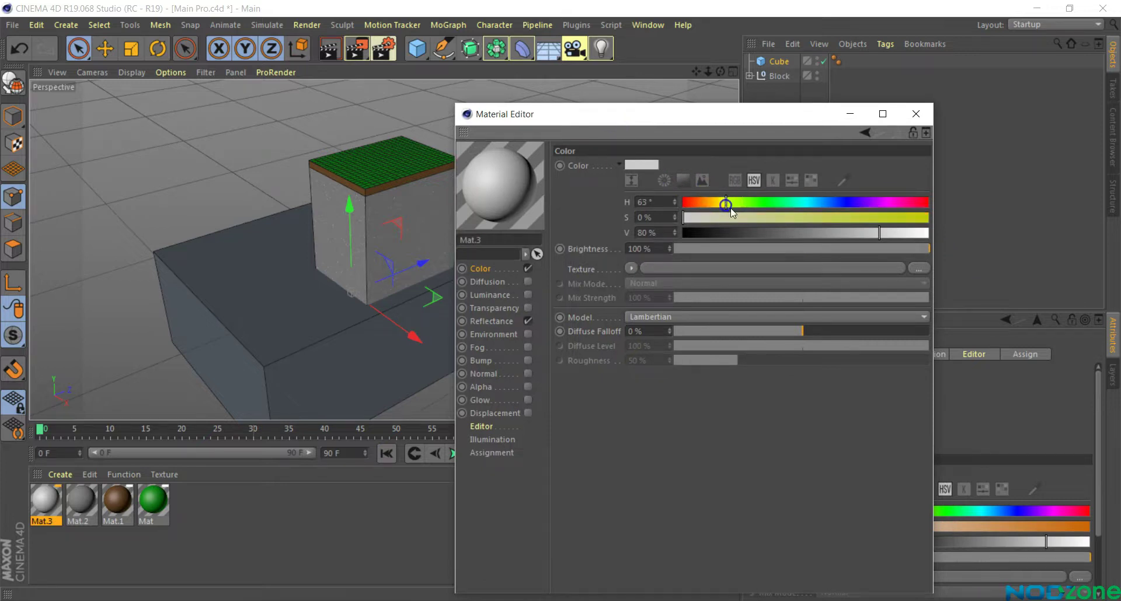
left_click(763, 217)
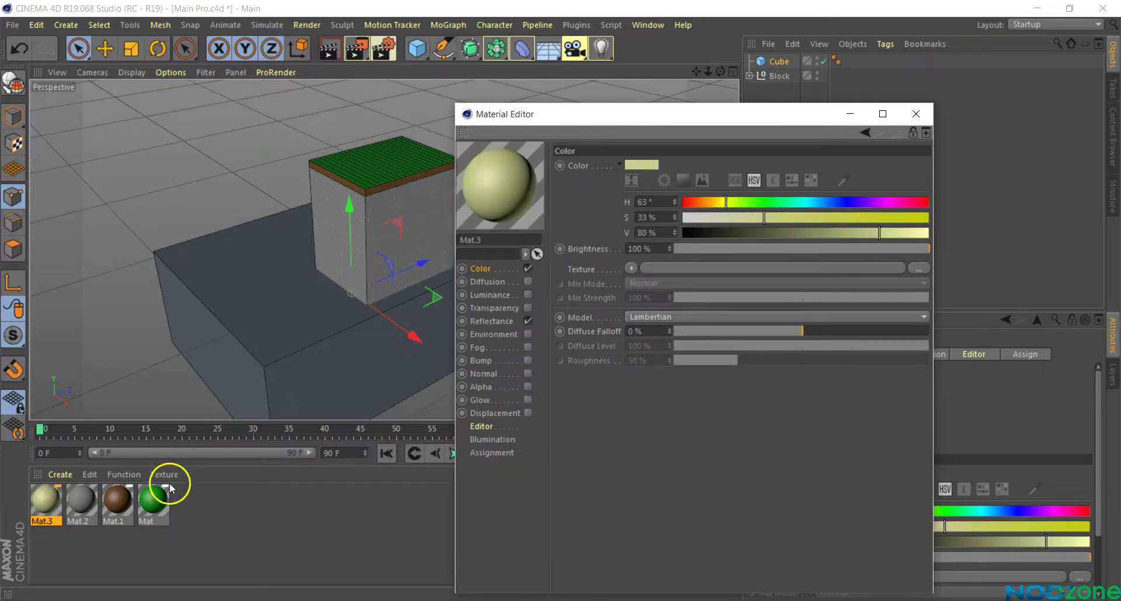
left_click_drag(45, 501, 288, 374)
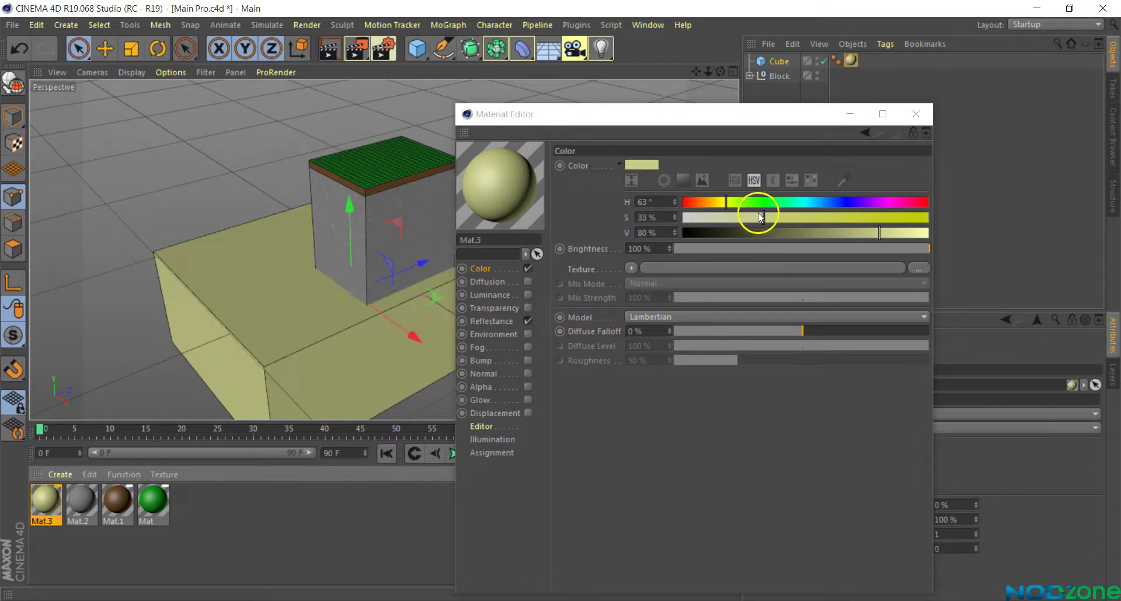
left_click_drag(746, 218, 739, 218)
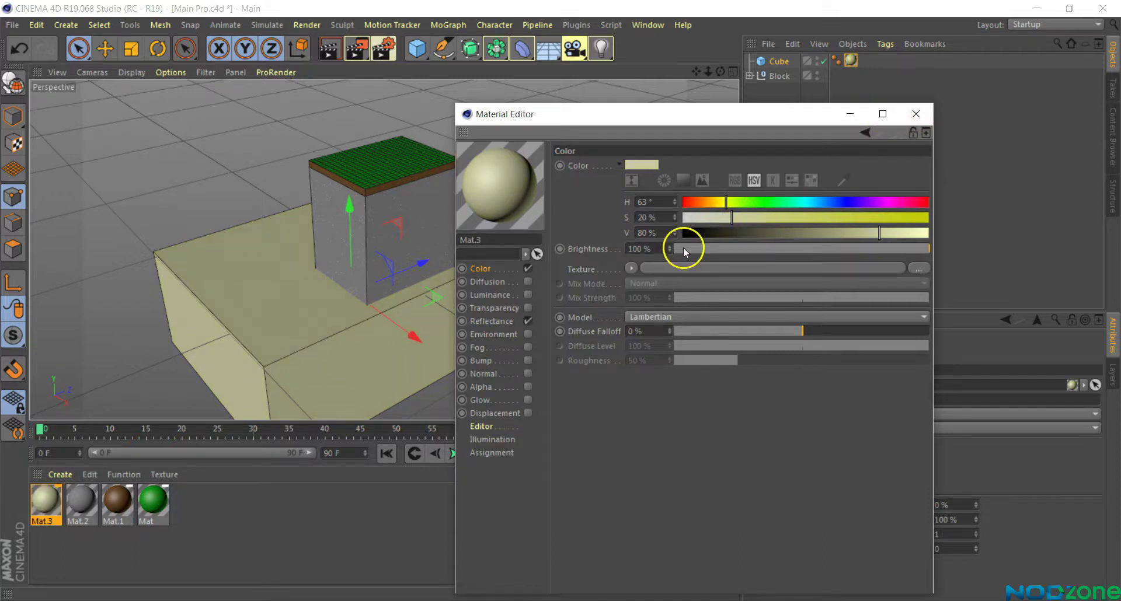
left_click(912, 114)
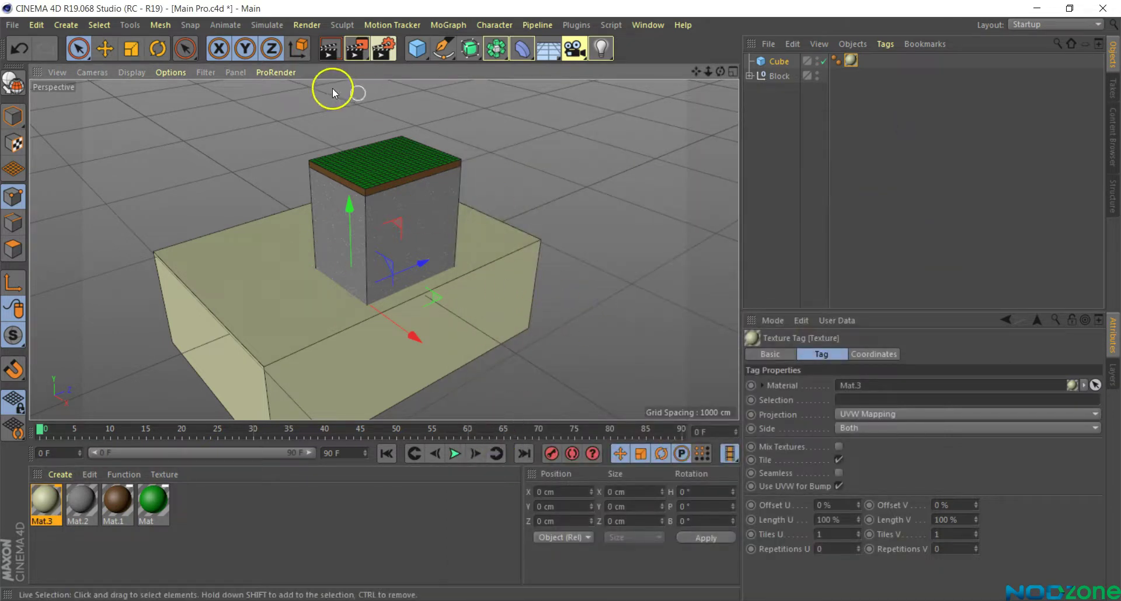
Step: Move the slab below Block in the hierarchy and rename it Base
left_click_drag(779, 61, 785, 82)
double_click(785, 79)
type("Base")
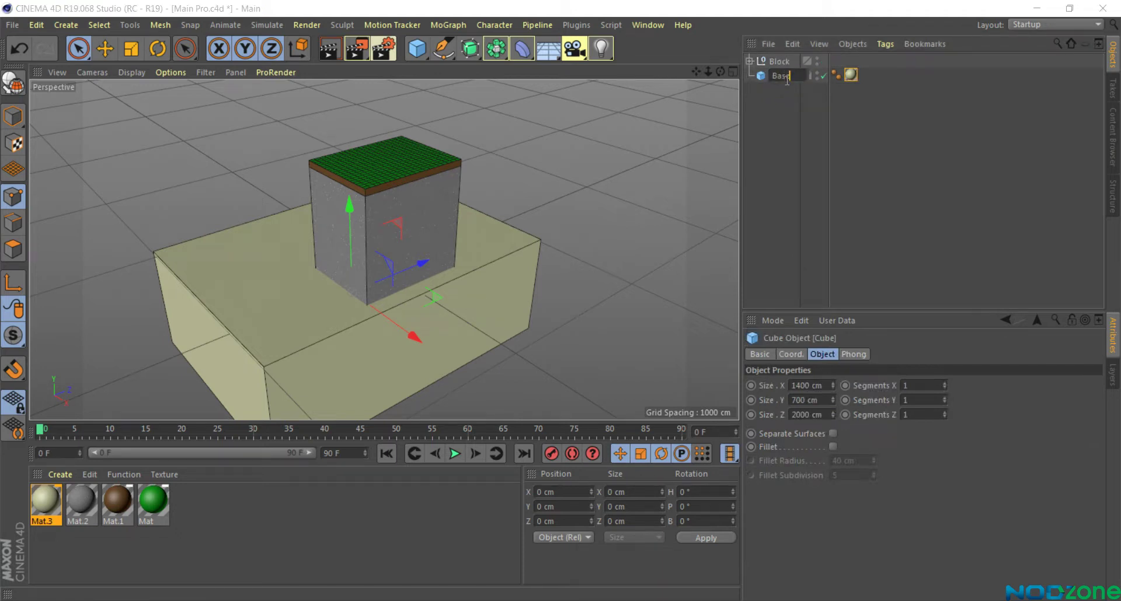
key("Return")
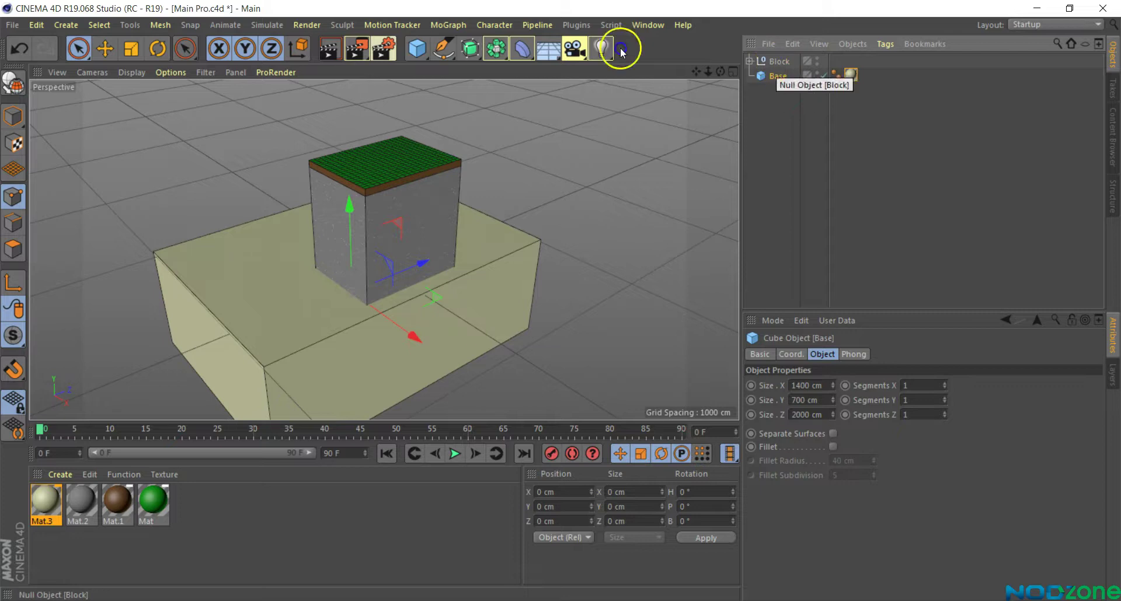
Step: Duplicate Block as Block.1, set it lower on the base beside the original, and copy again rightward
left_click(429, 216)
left_click_drag(455, 166, 370, 226, "ctrl")
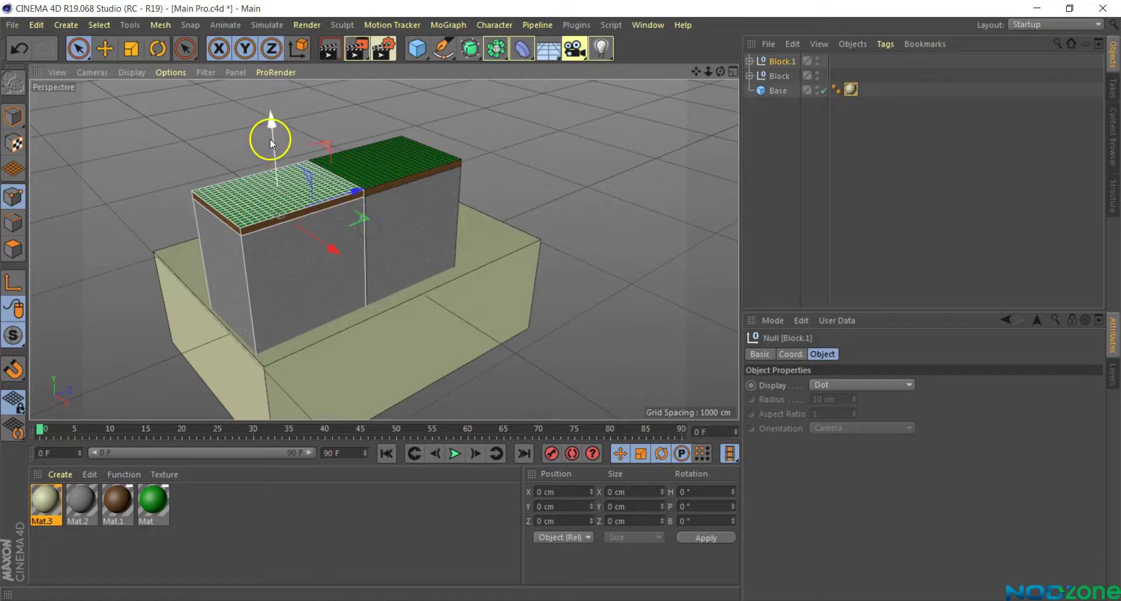
left_click_drag(272, 128, 288, 177)
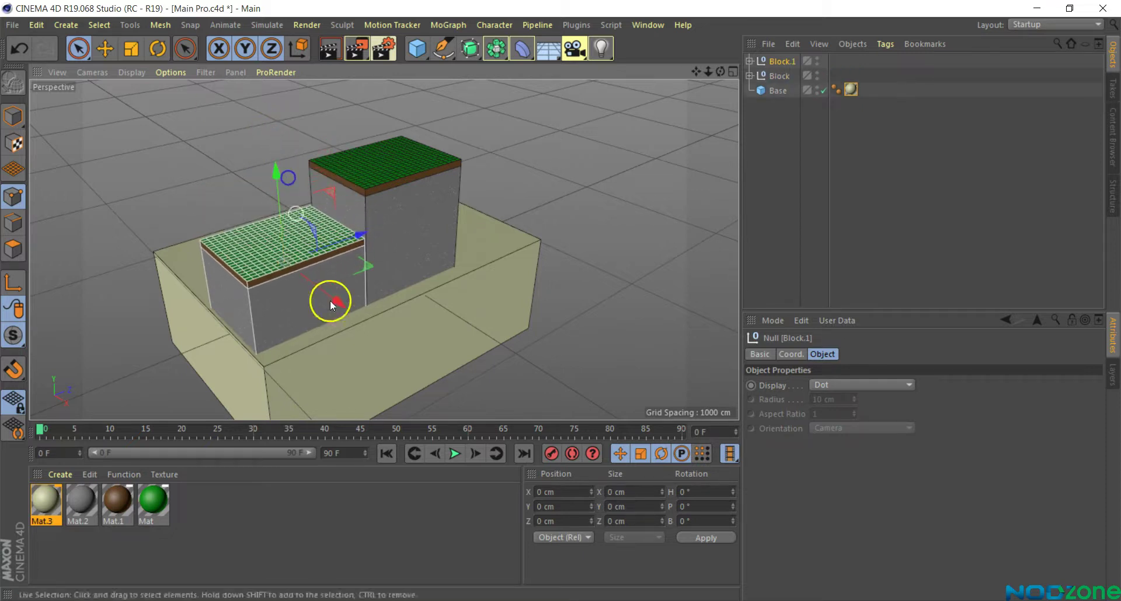
left_click_drag(340, 306, 348, 313)
mouse_move(369, 256)
left_mouse_down()
mouse_move(361, 243)
mouse_move(376, 253)
left_mouse_up()
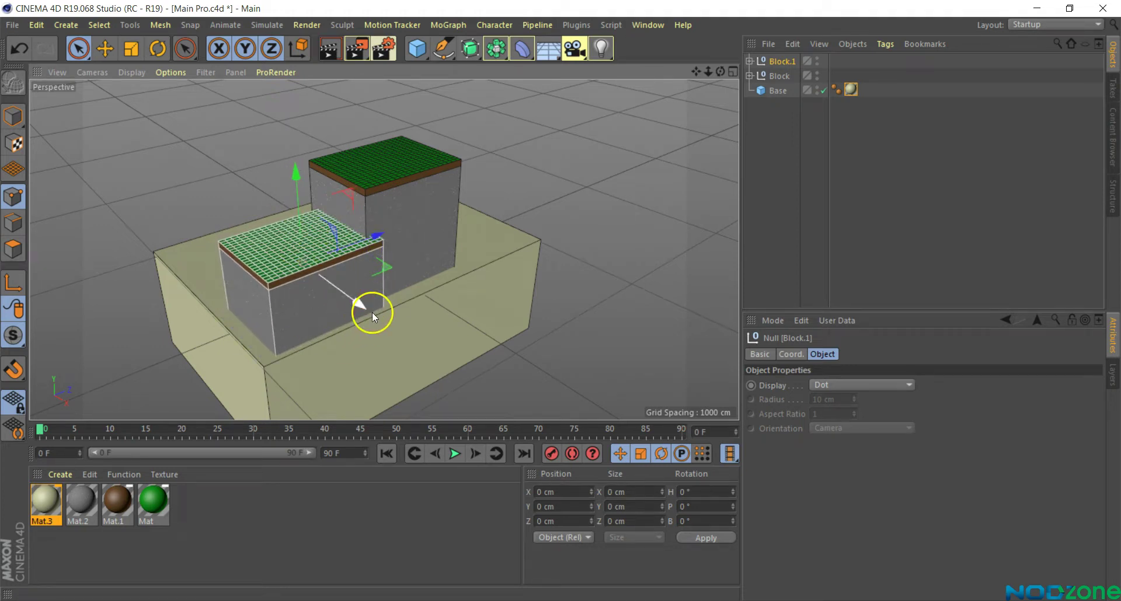
left_click_drag(367, 306, 359, 307)
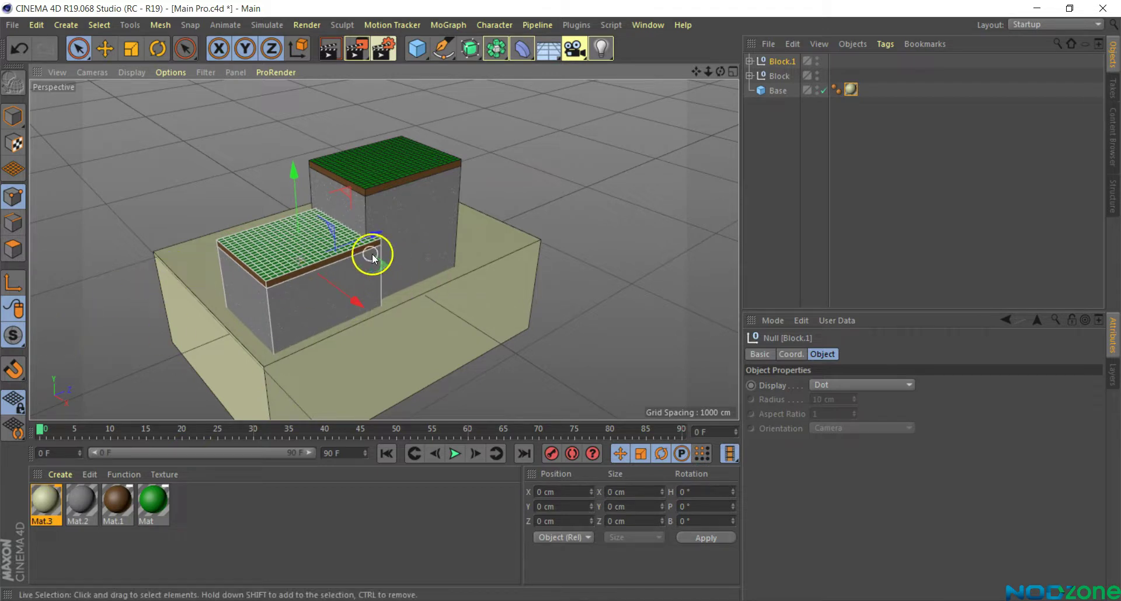
left_click_drag(369, 239, 532, 209, "ctrl")
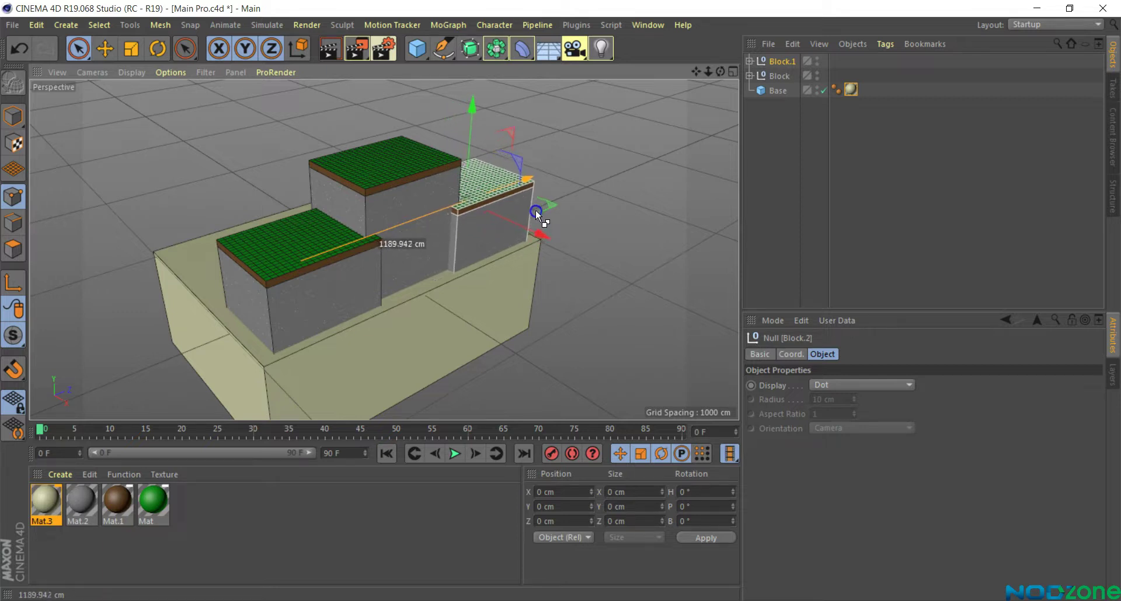
Step: Snap Block.2 into place by its corner at the slab's right edge
left_click_drag(532, 209, 538, 215, "ctrl")
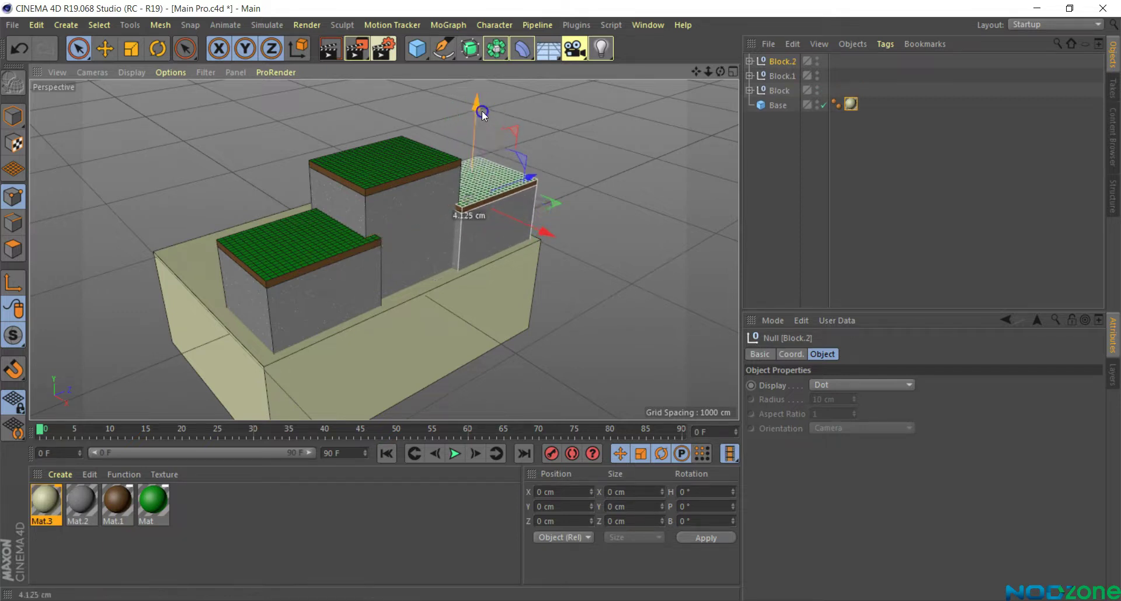
left_click_drag(480, 125, 481, 97)
left_click_drag(537, 157, 543, 222)
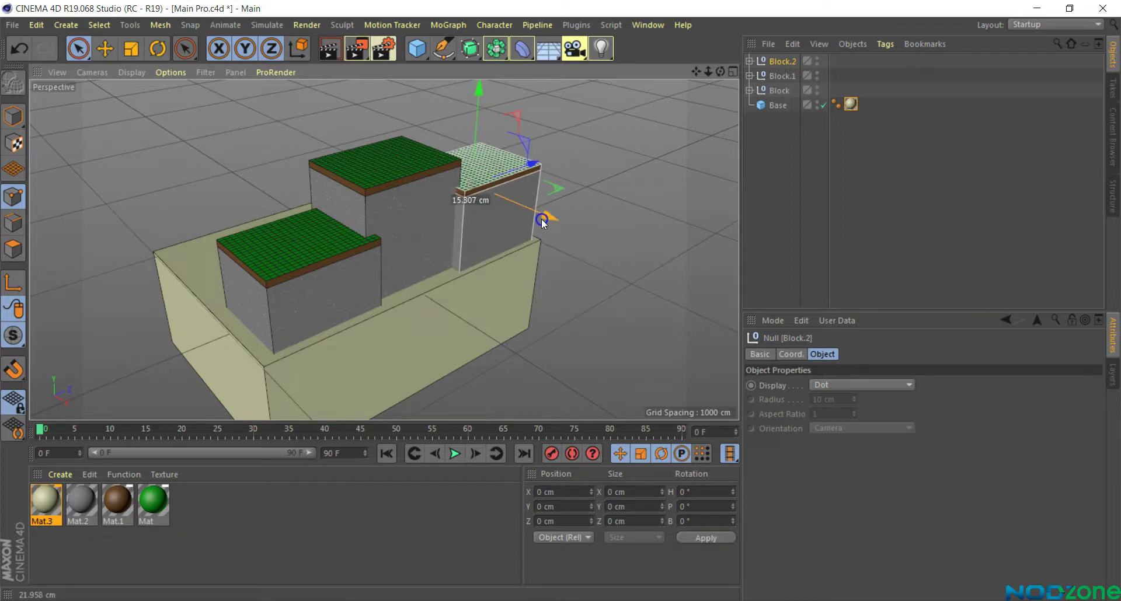
left_click_drag(541, 218, 531, 167)
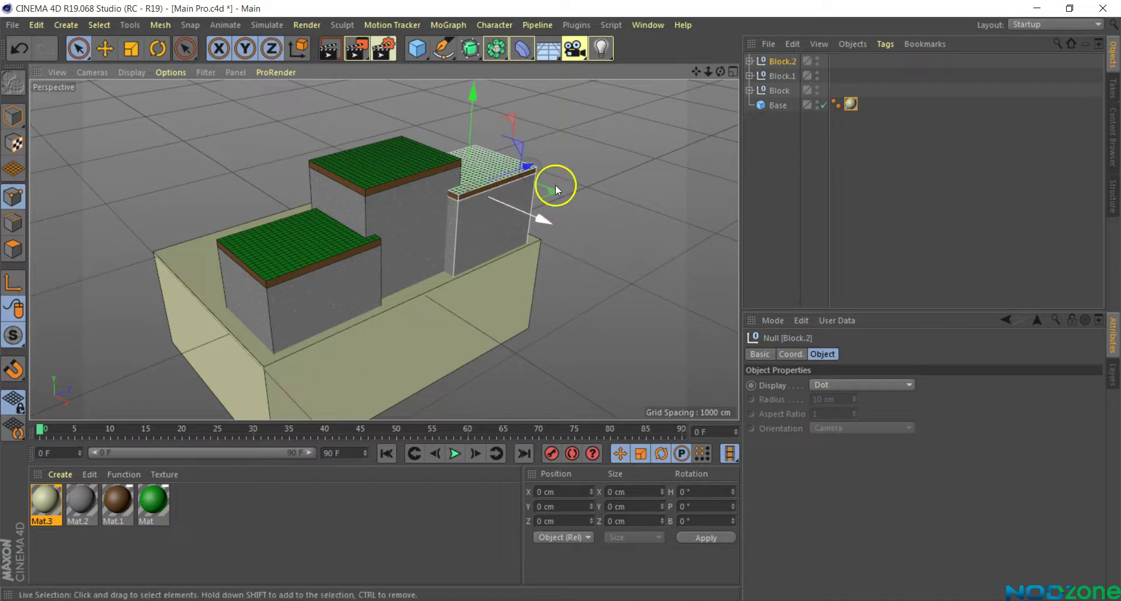
Step: Select Block, Block.1 and Block.2 and duplicate them as Block.3–5
mouse_move(719, 71)
left_mouse_down()
mouse_move(689, 82)
mouse_move(724, 75)
left_mouse_up()
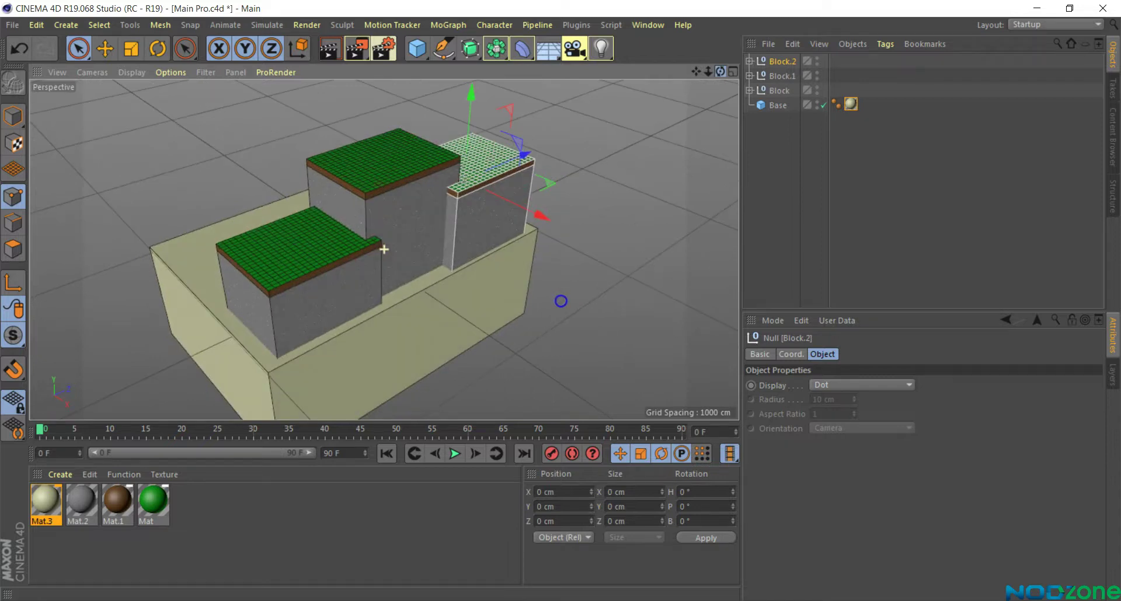
left_click(779, 91, "shift")
mouse_move(407, 217)
left_mouse_down()
mouse_move(454, 244)
mouse_move(376, 185)
mouse_move(403, 201)
left_mouse_up()
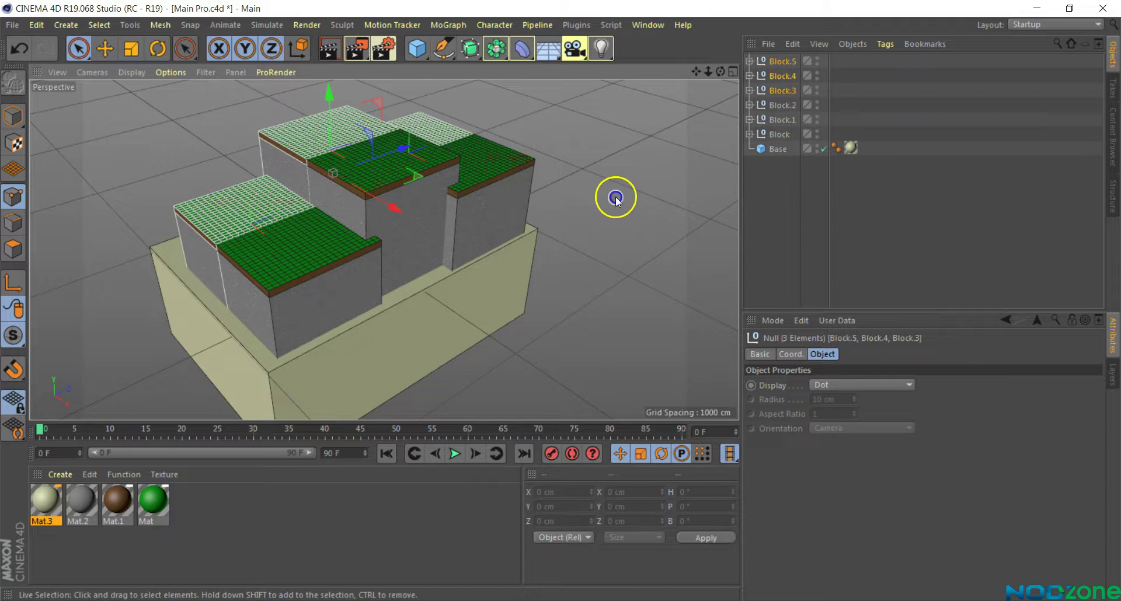
Step: Move Block.4 down-left into a mid-height terrace near the slab
left_click(640, 192)
left_click(783, 76)
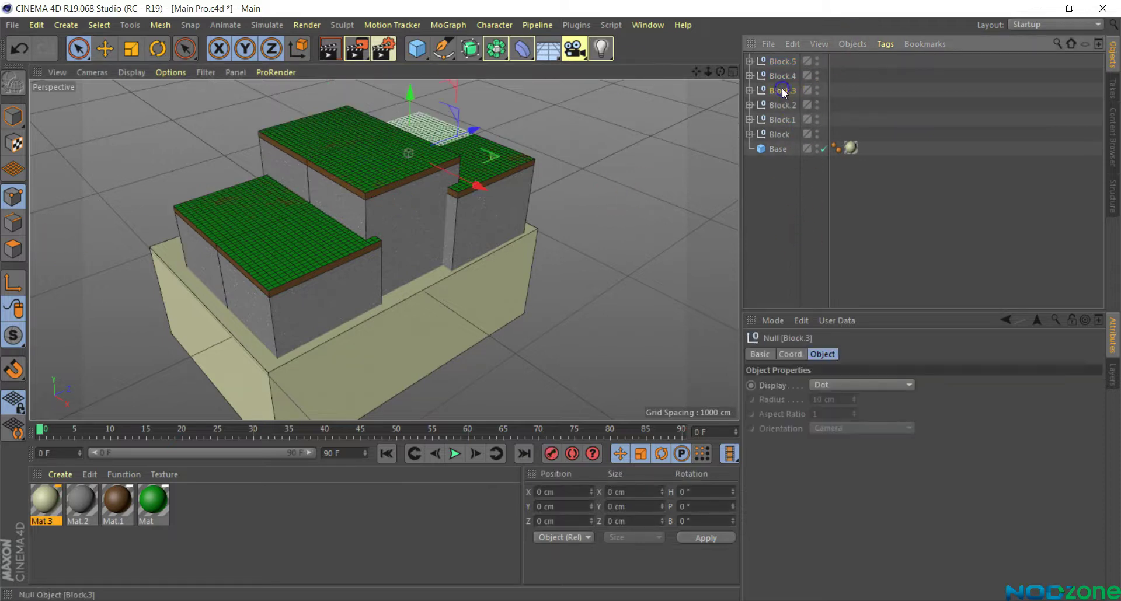
left_click(783, 61)
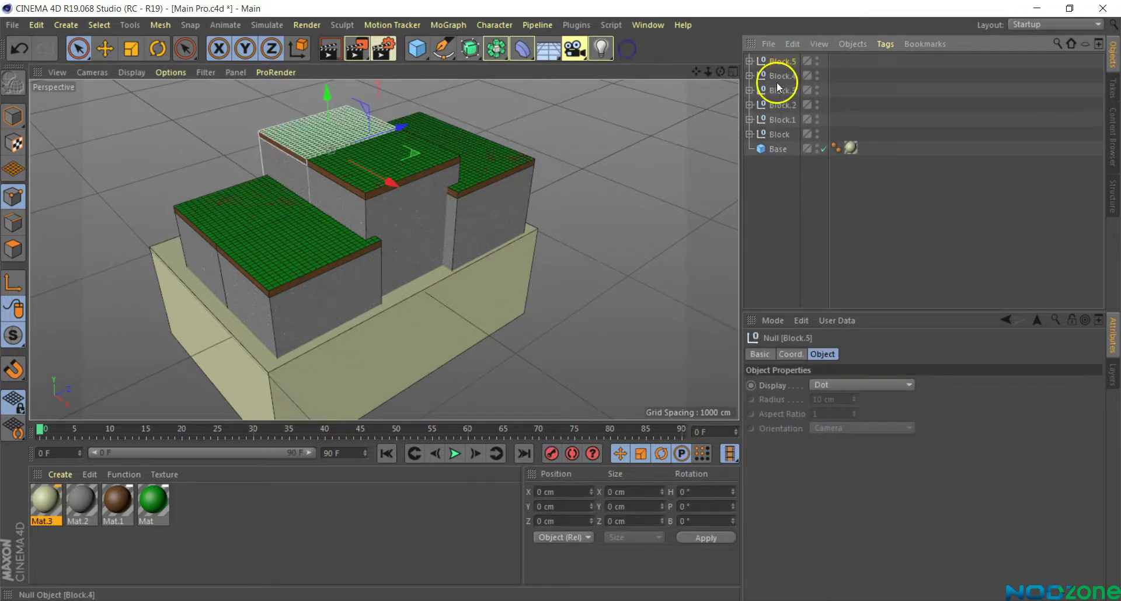
left_click_drag(448, 140, 348, 157)
left_click_drag(331, 192, 321, 200)
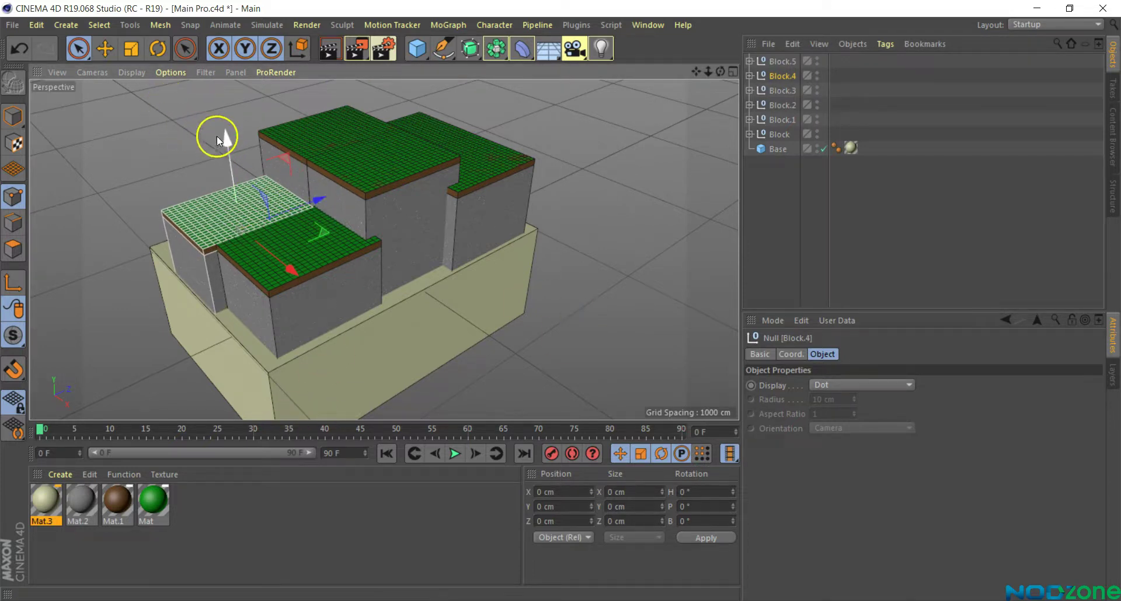
mouse_move(225, 143)
left_mouse_down()
mouse_move(229, 159)
mouse_move(230, 124)
left_mouse_up()
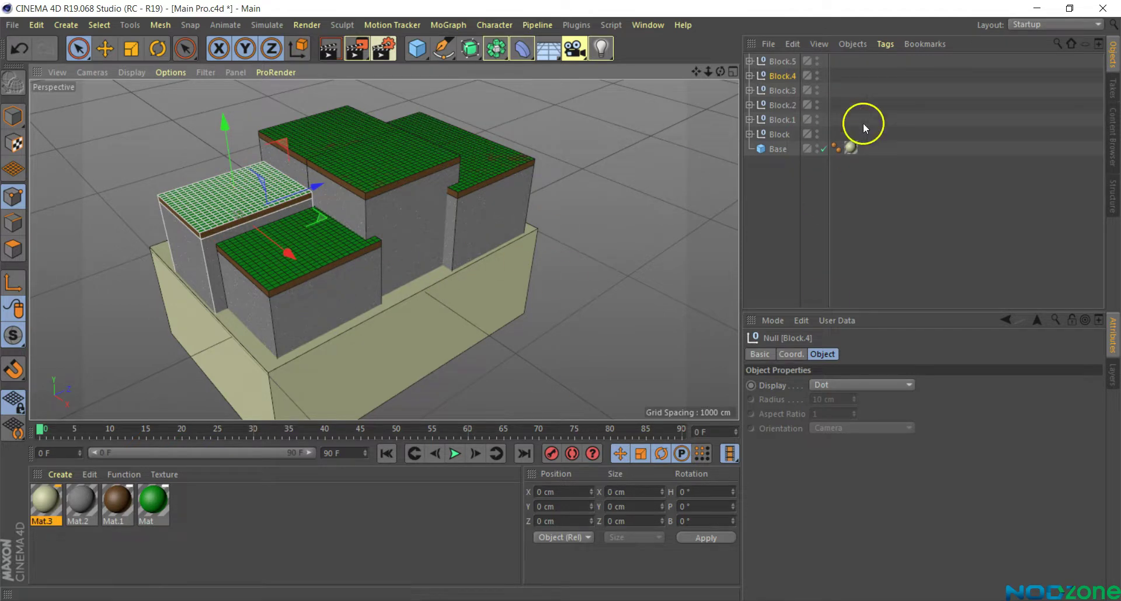
Step: Adjust Block.1's height on the slab
left_click(786, 124)
left_click_drag(291, 191, 291, 194)
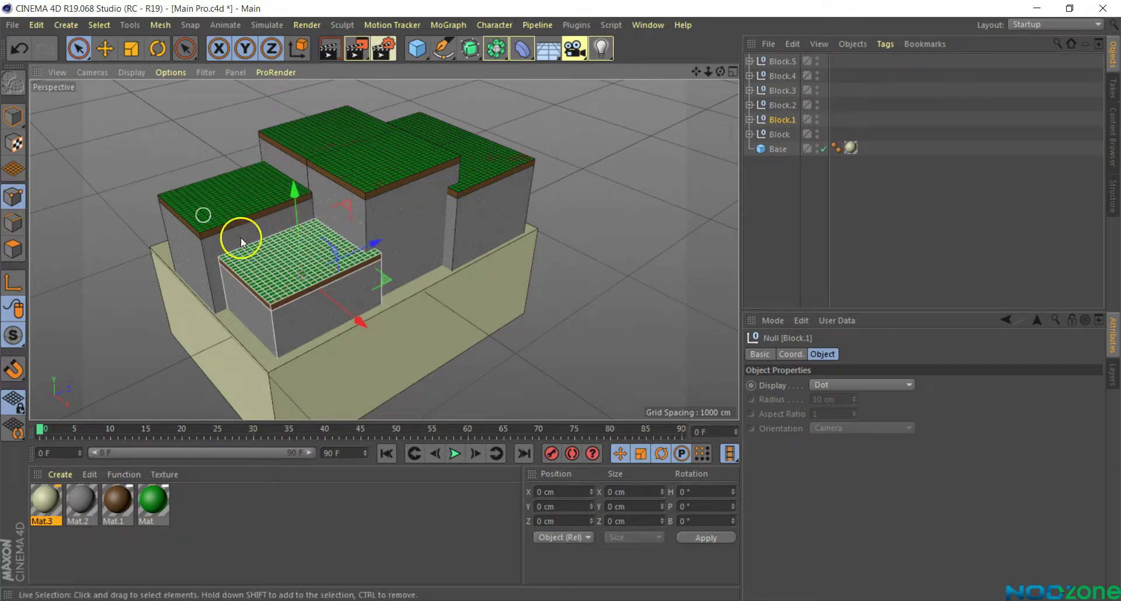
left_click(778, 76)
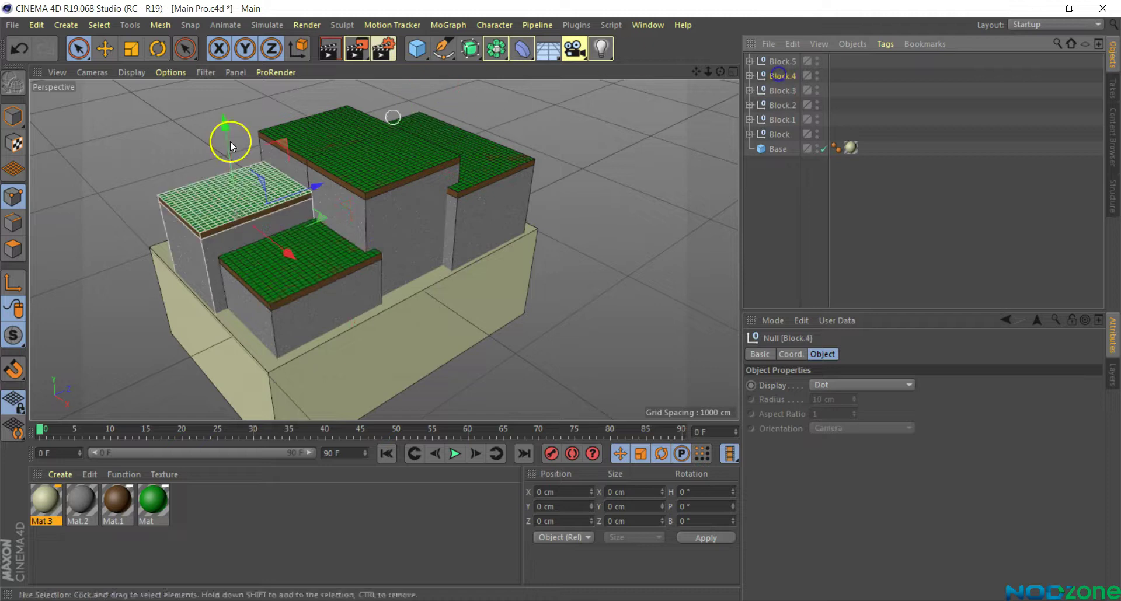
left_click(781, 62)
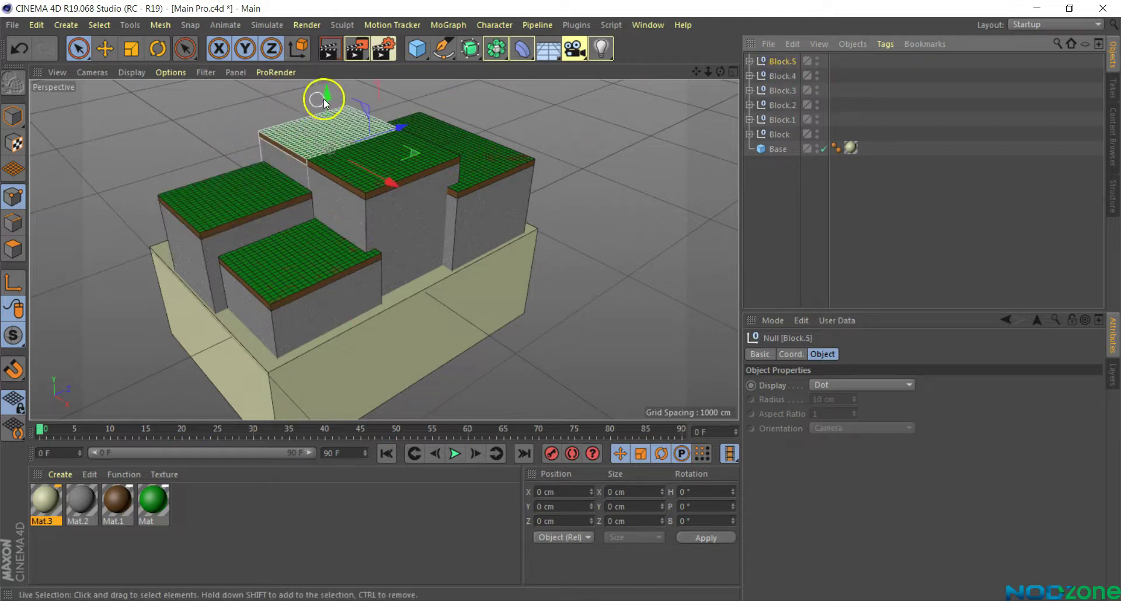
Step: Reshape Block.5 into the tallest terrace at the back of the cluster
left_click_drag(721, 72, 358, 100)
left_click_drag(354, 82, 560, 301)
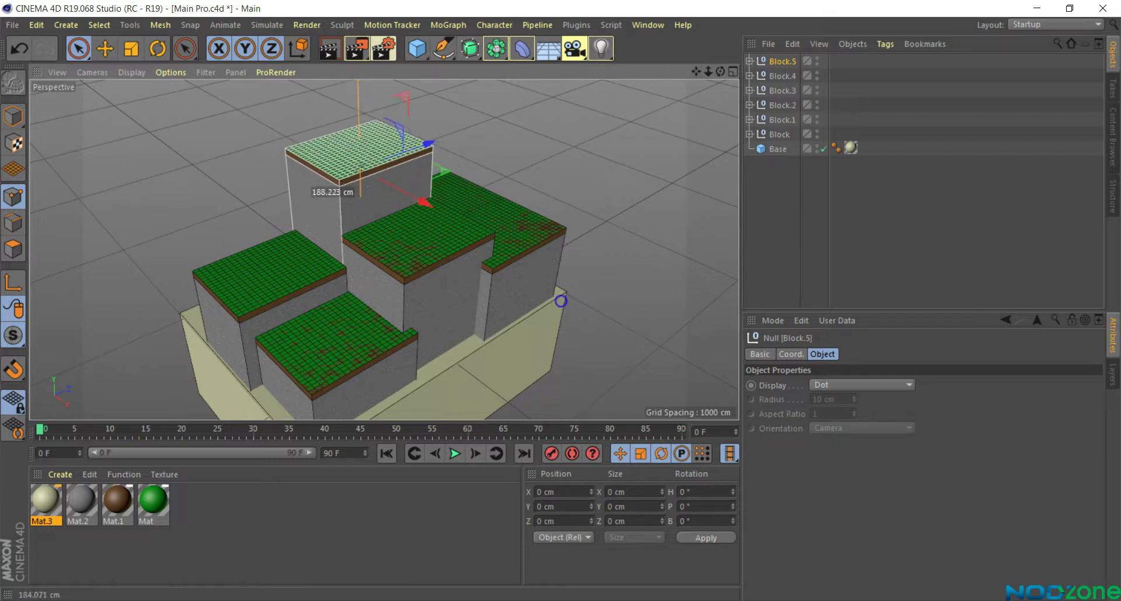
left_click_drag(437, 203, 420, 228)
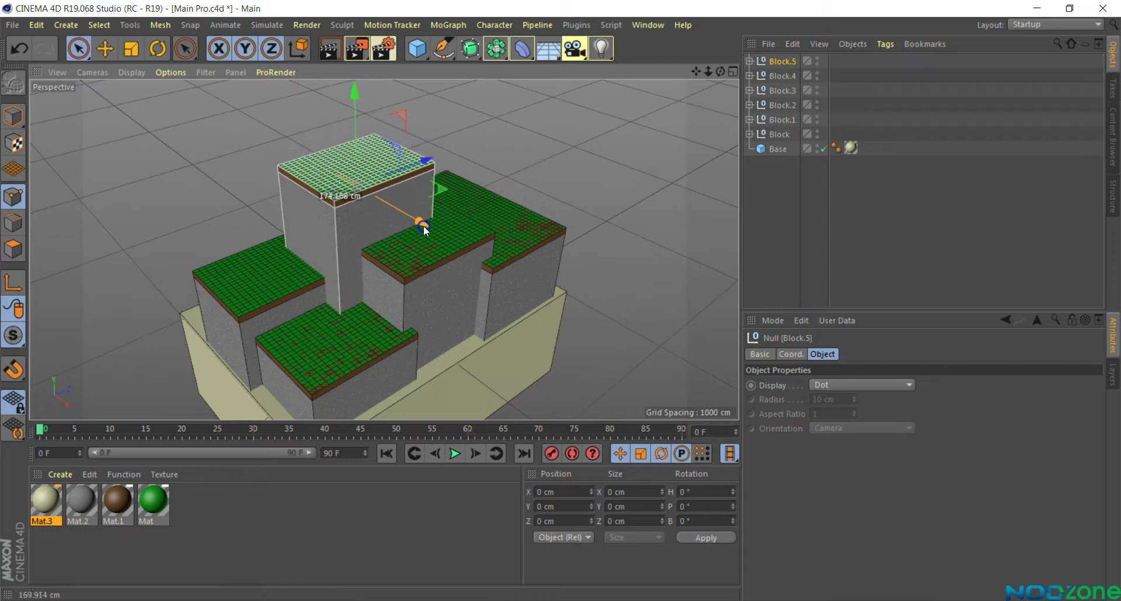
left_click(420, 168)
left_click_drag(420, 169, 427, 164)
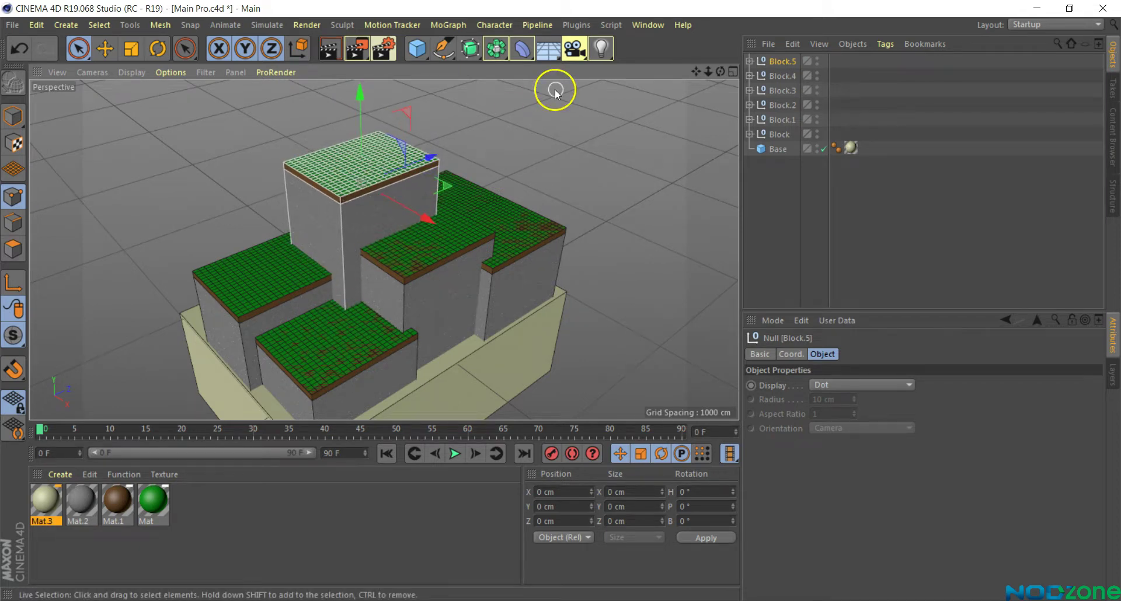
left_click_drag(433, 219, 426, 216)
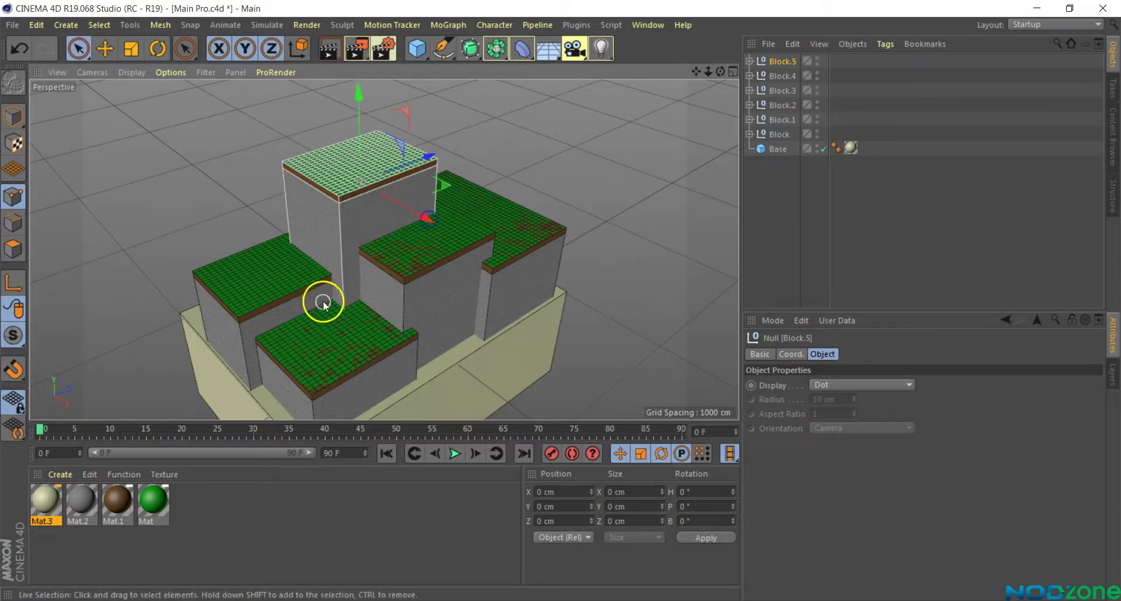
Step: Stretch the left block, Block.4, taller
left_click(257, 272)
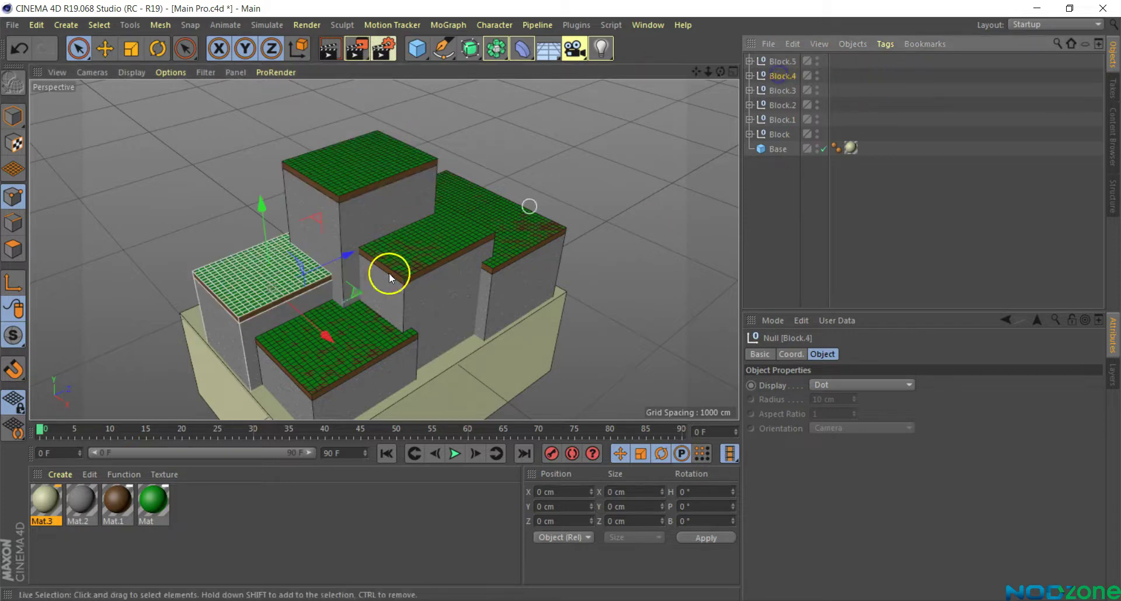
left_click_drag(265, 256, 268, 208)
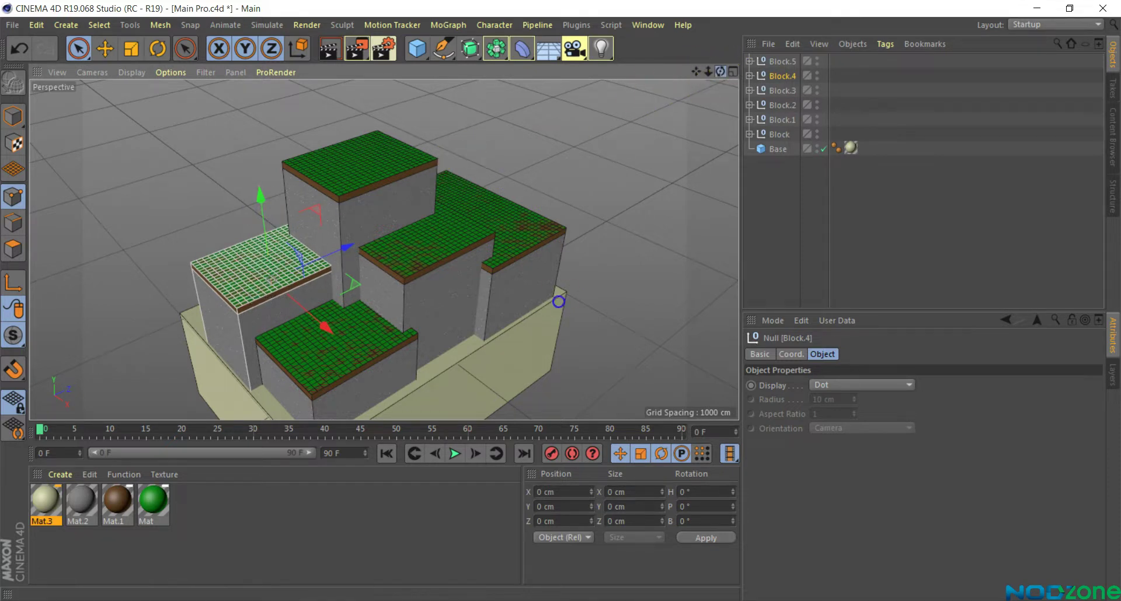
left_click_drag(558, 302, 576, 243, "alt")
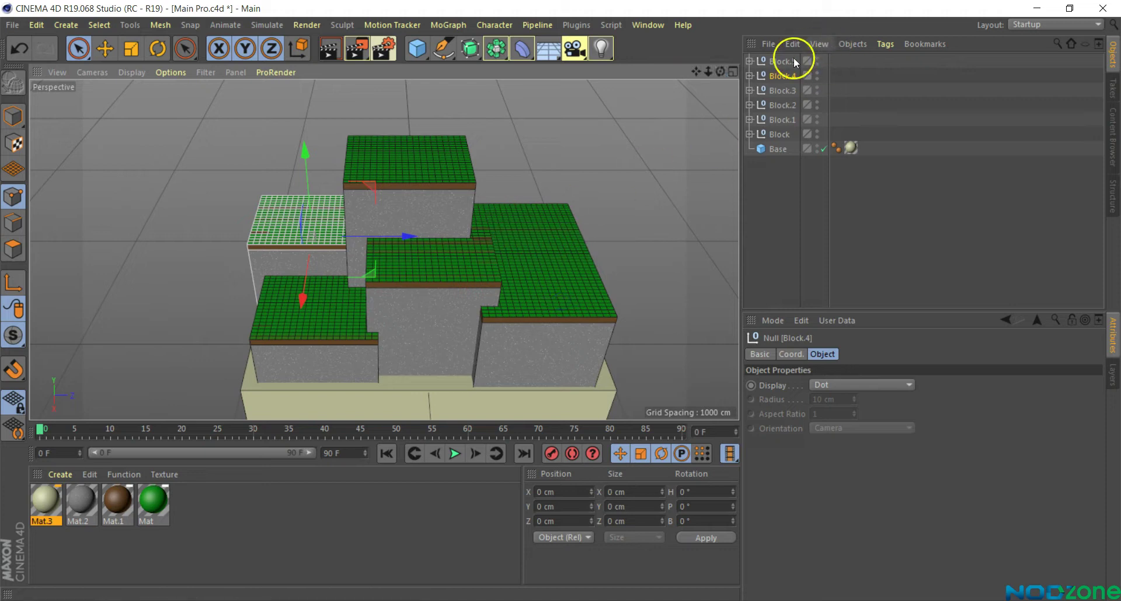
Step: Raise Block.3 and shift it along X and Z toward the back of the stack
left_click(774, 93)
mouse_move(533, 166)
left_mouse_down()
mouse_move(537, 127)
mouse_move(550, 201)
mouse_move(611, 207)
left_mouse_up()
left_click_drag(543, 269, 542, 288)
left_click_drag(623, 235, 625, 238)
left_click_drag(543, 146, 543, 138)
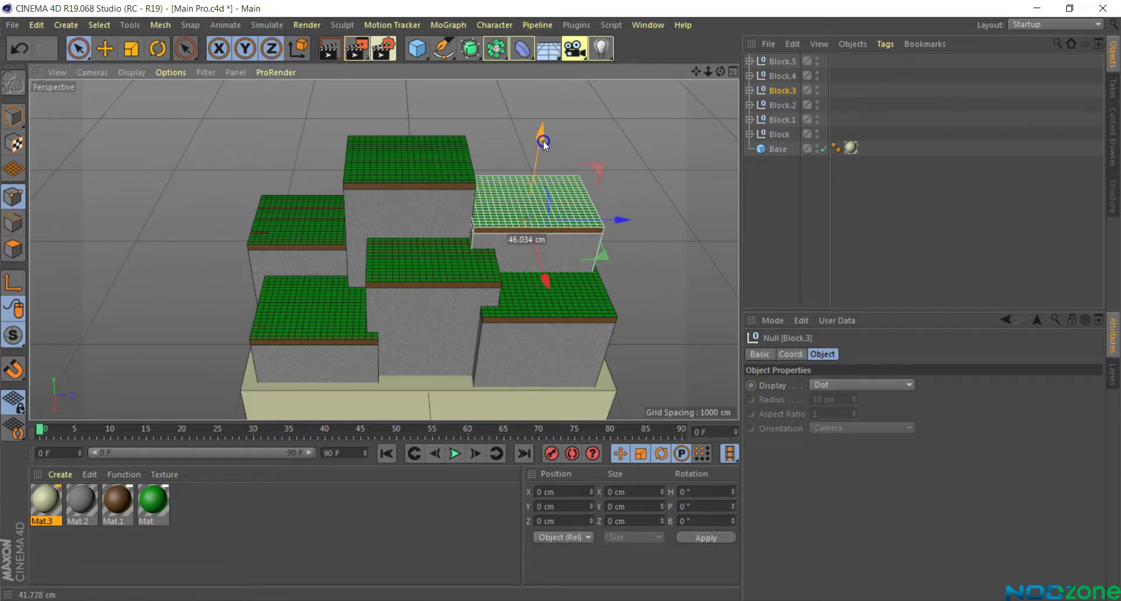
left_click_drag(720, 72, 689, 82)
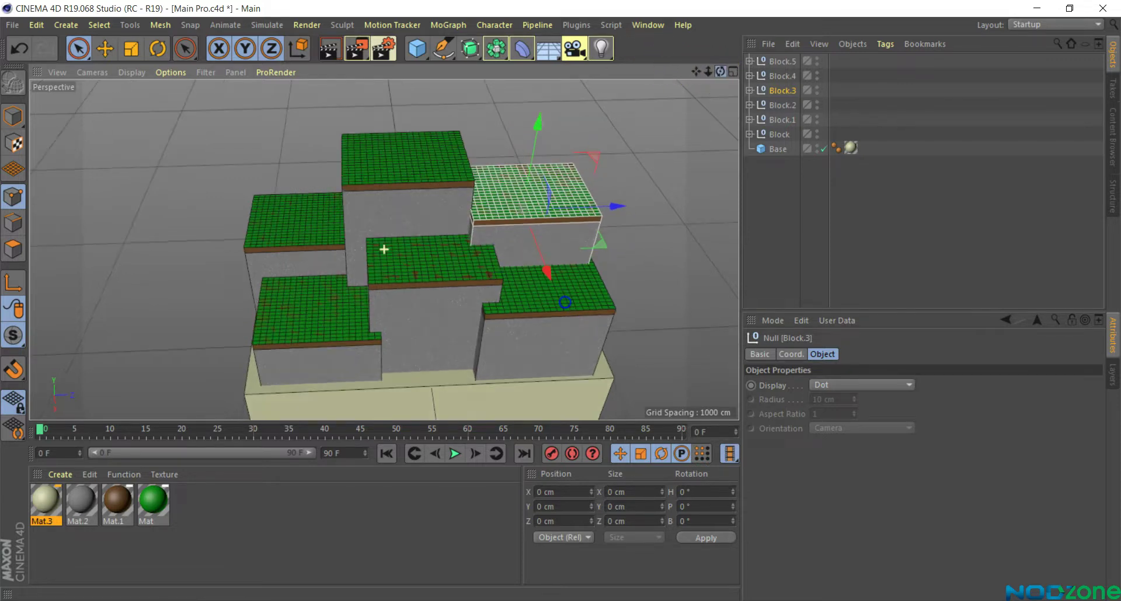
left_click_drag(561, 301, 631, 185)
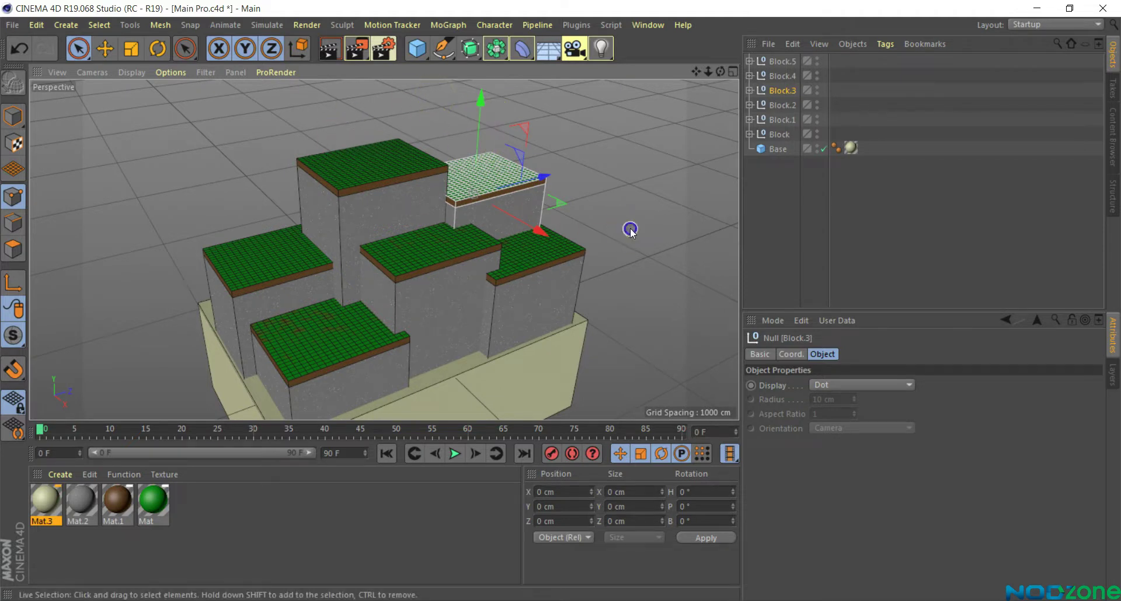
left_click(778, 209)
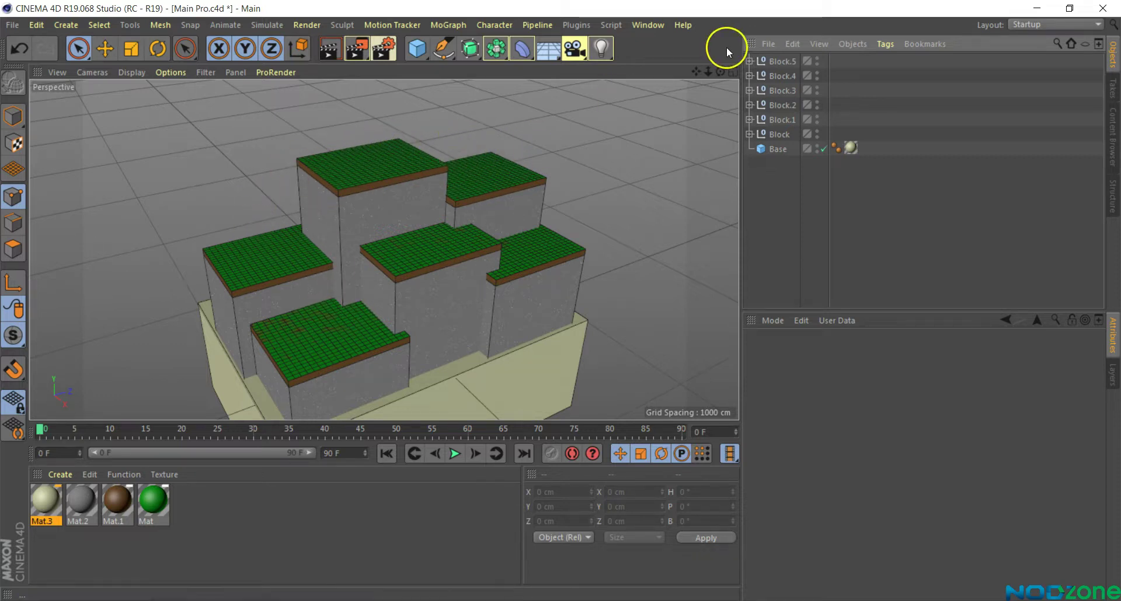
left_click_drag(720, 72, 560, 301)
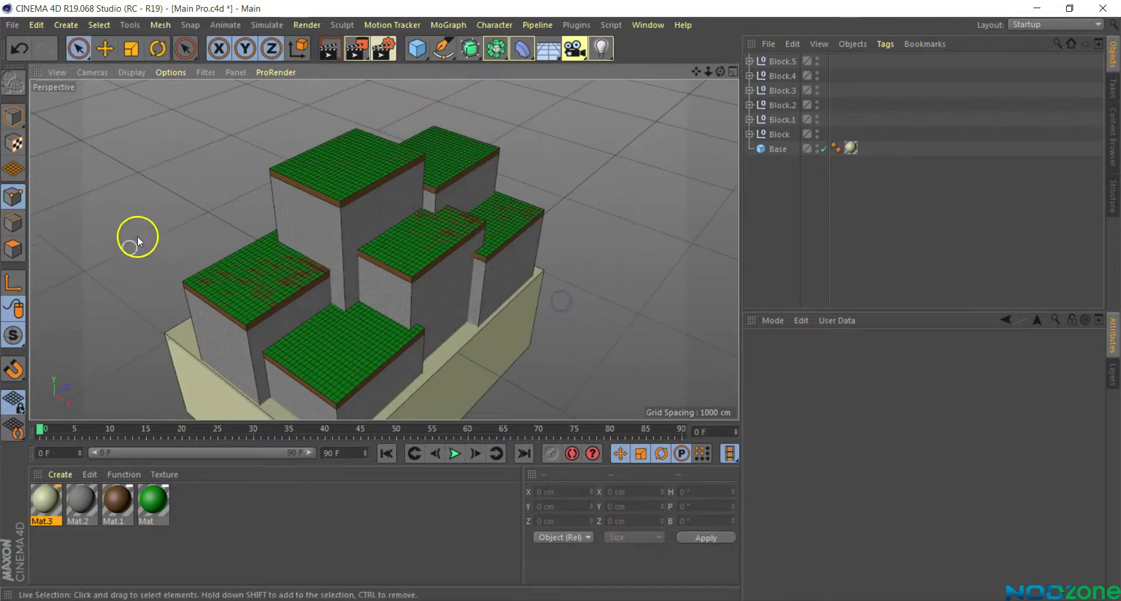
left_click_drag(40, 371, 142, 328, "alt")
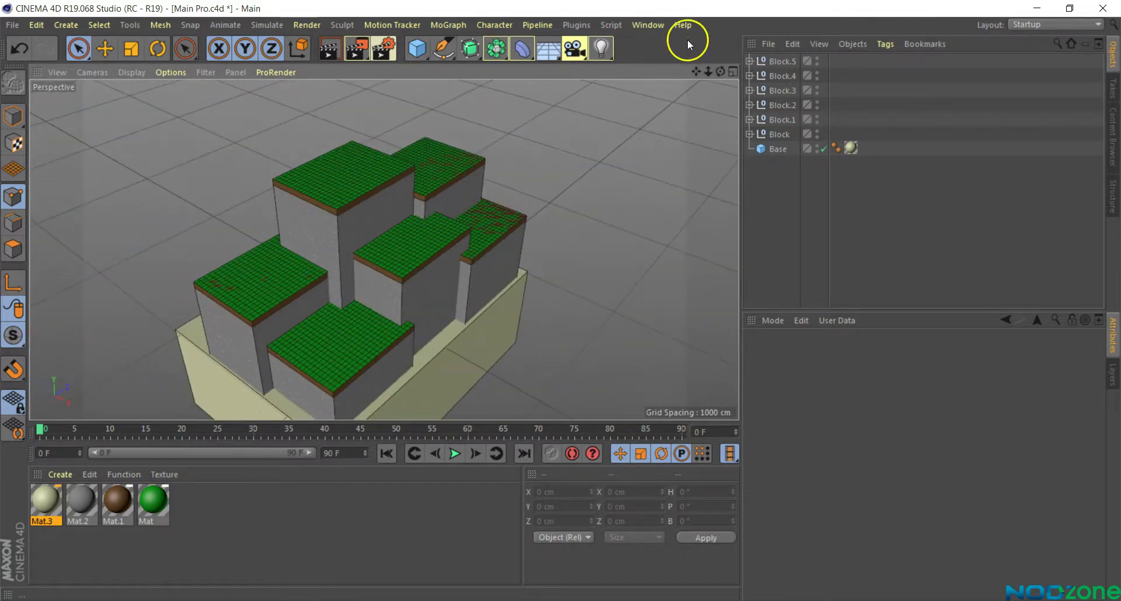
left_click_drag(716, 72, 560, 301)
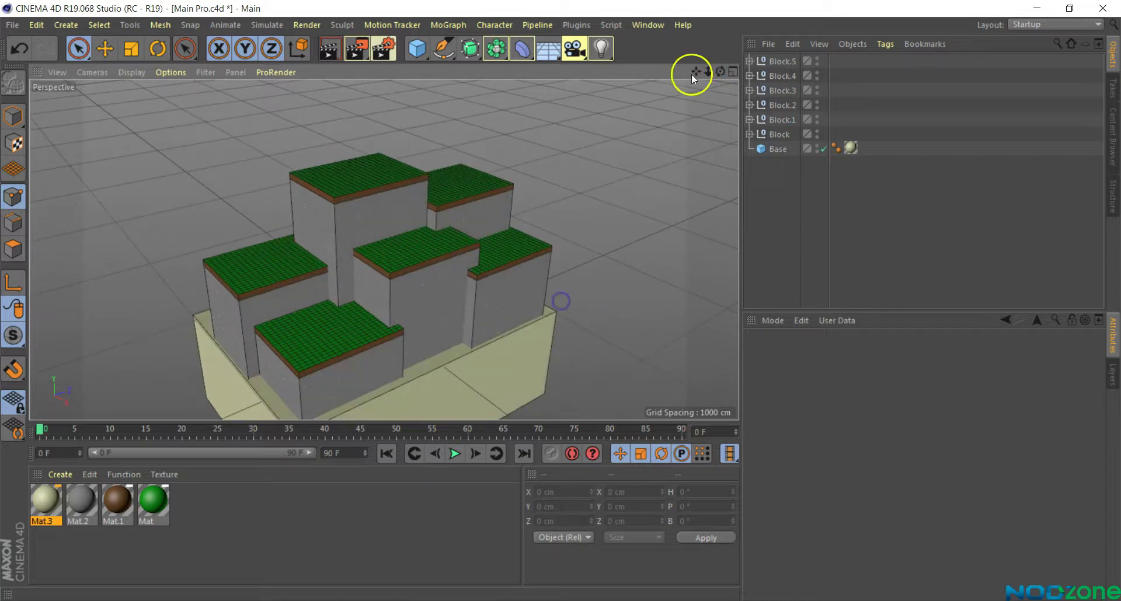
left_click_drag(691, 73, 215, 302)
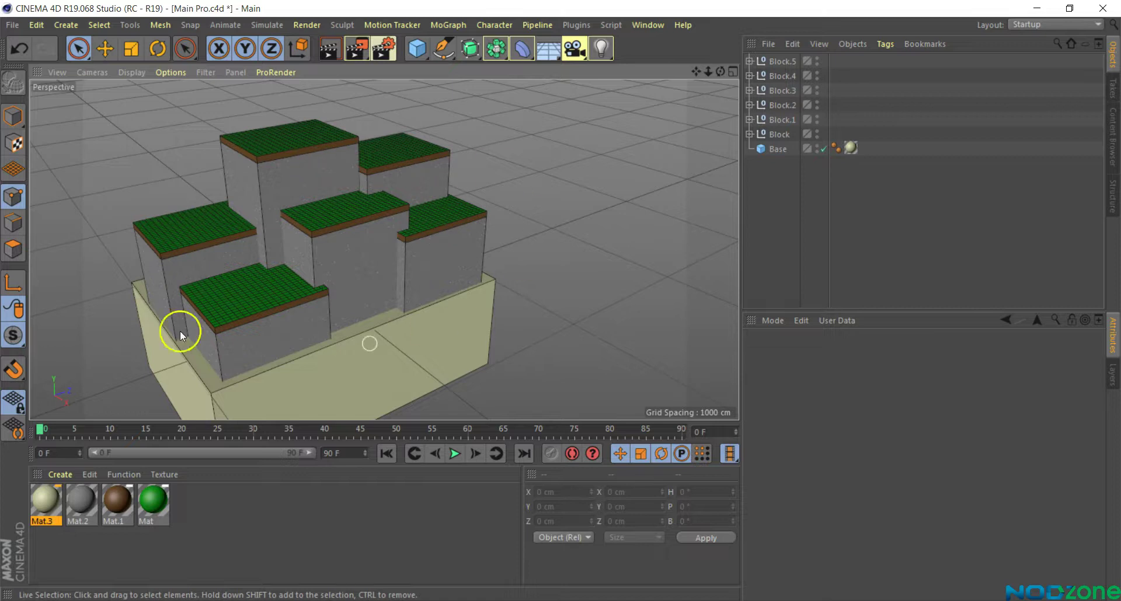
left_click_drag(720, 71, 415, 148)
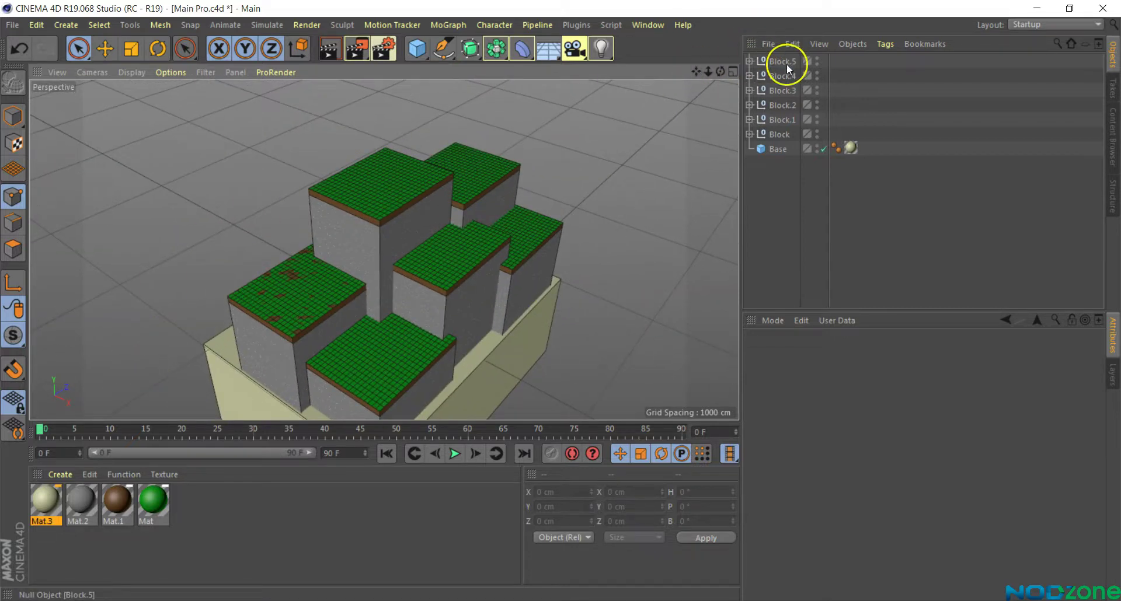
Step: Copy Block.5 to Block.6 and move it up, left and forward beside the stack
left_click_drag(786, 65, 782, 54, "ctrl")
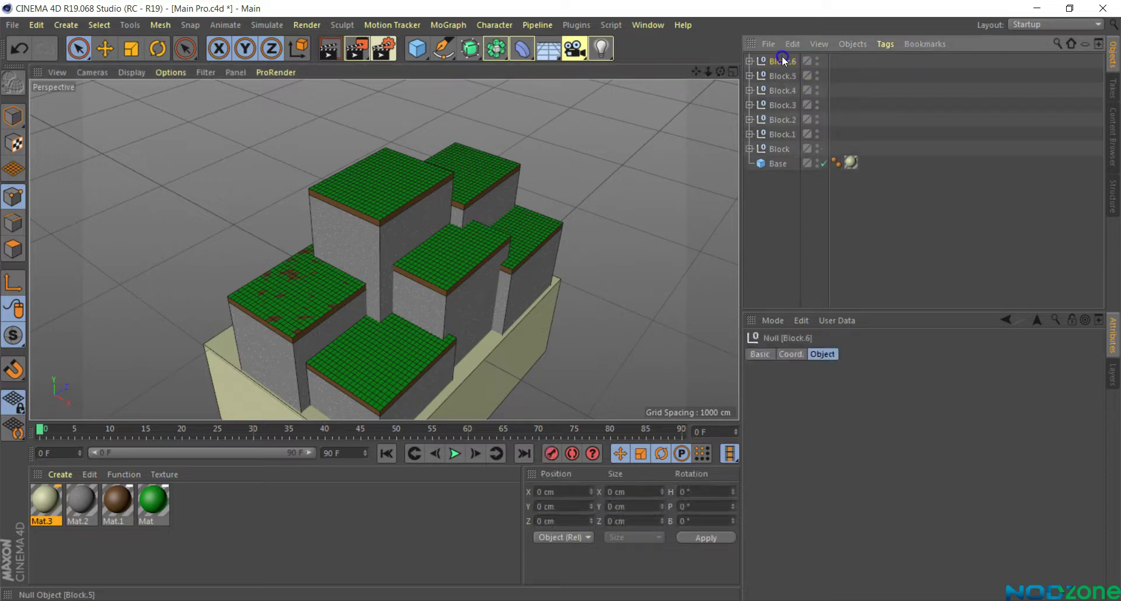
left_click_drag(457, 240, 375, 200)
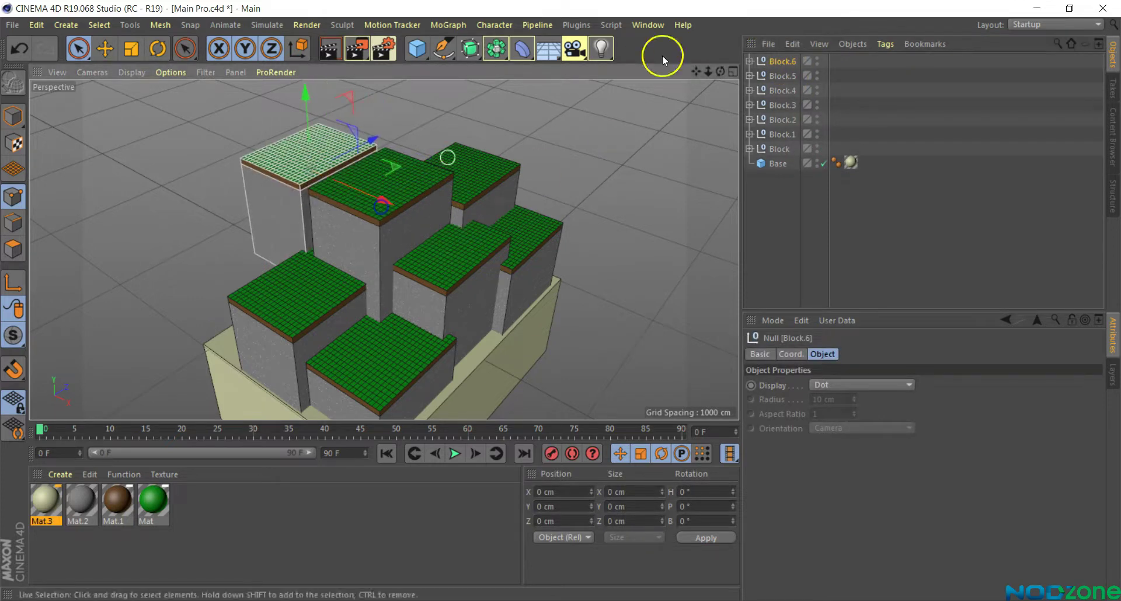
left_click_drag(720, 71, 672, 94)
left_click_drag(303, 233, 332, 218)
left_click_drag(225, 130, 226, 98)
left_click_drag(326, 175, 328, 175)
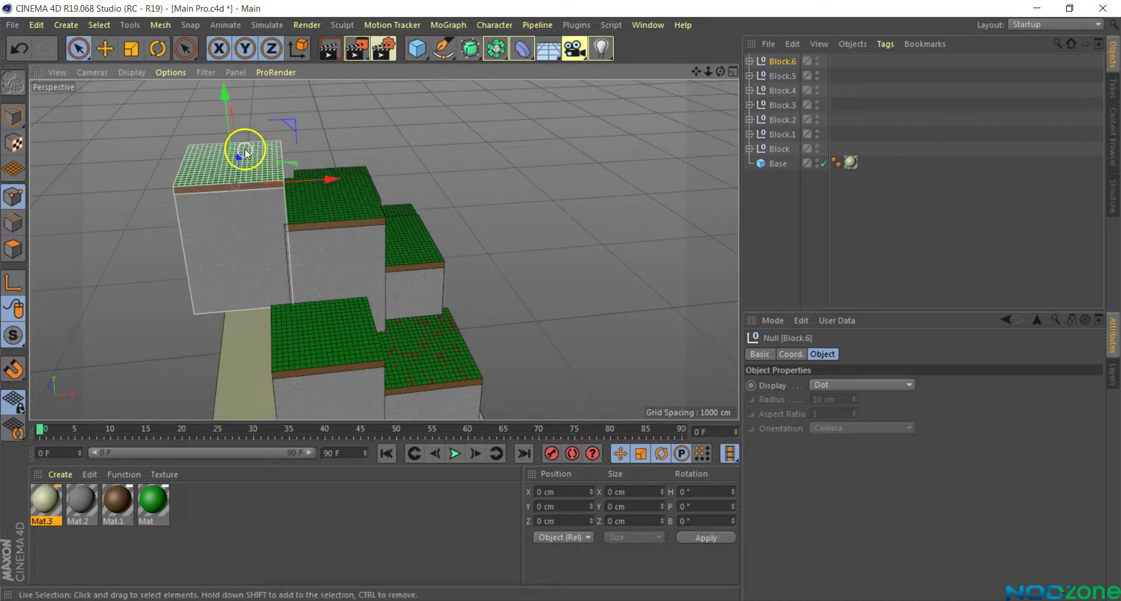
left_click_drag(242, 157, 237, 171)
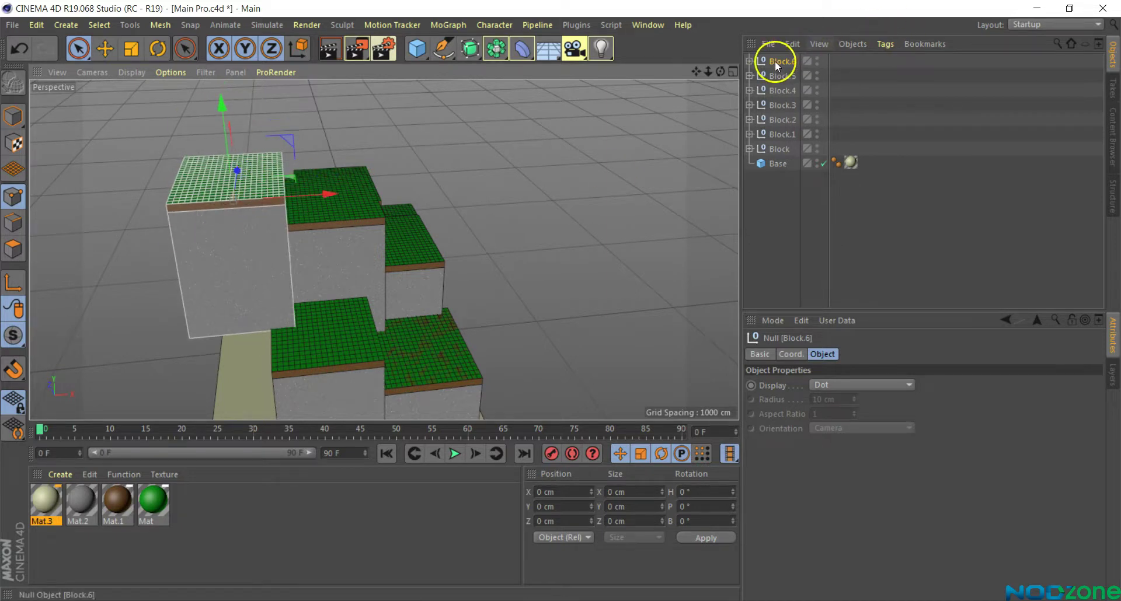
left_click(750, 60)
Step: Stretch Block.6's stone cube taller in Y so it reaches down to the base
left_click(787, 105)
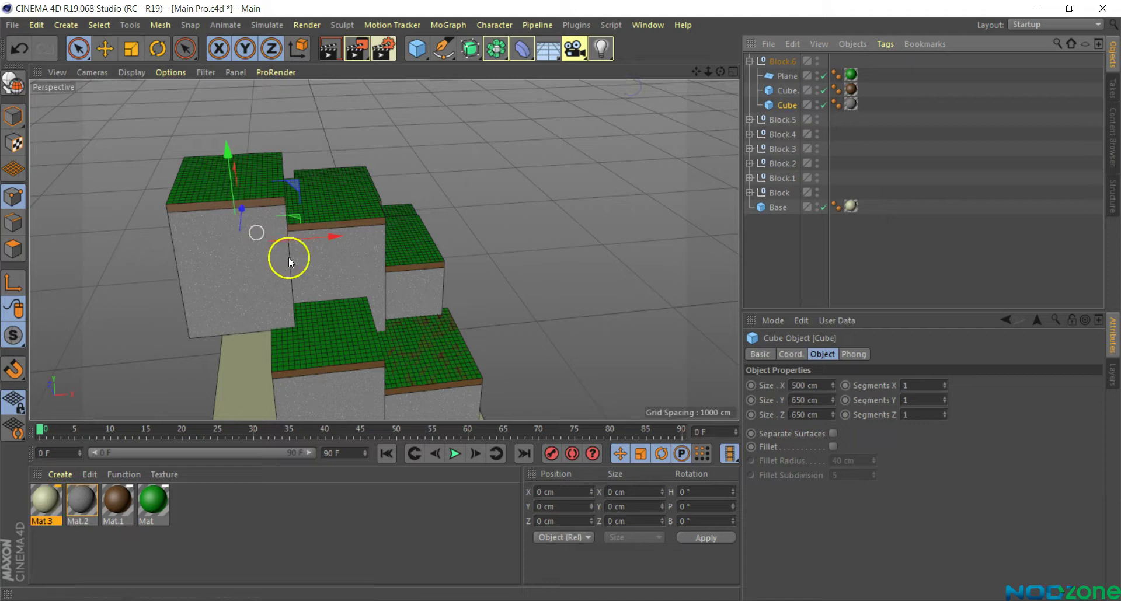
left_click_drag(717, 79, 383, 245)
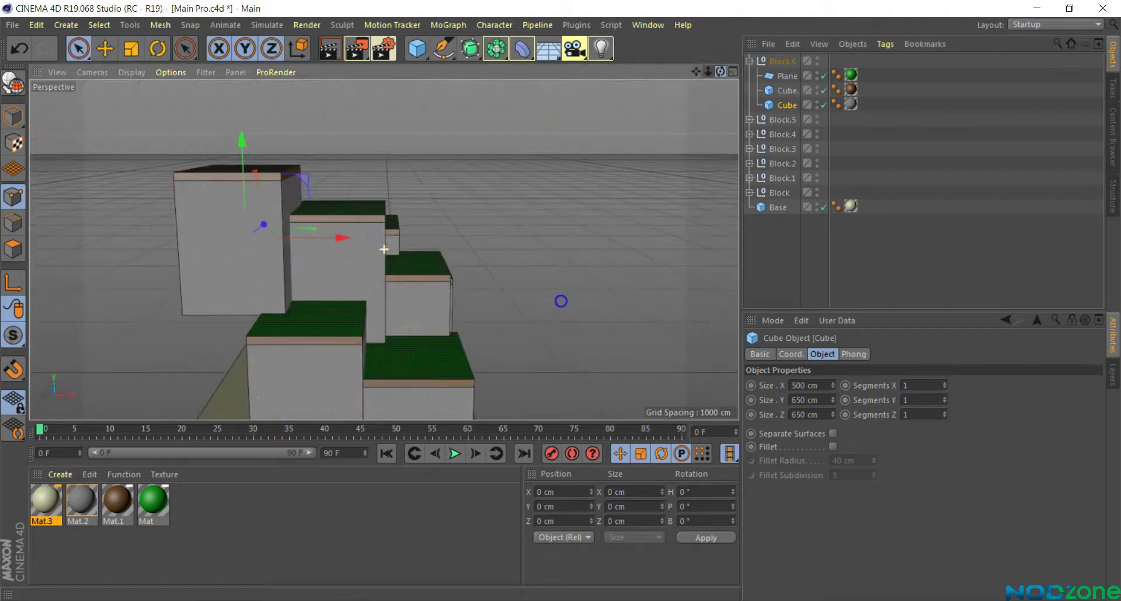
left_click(13, 116)
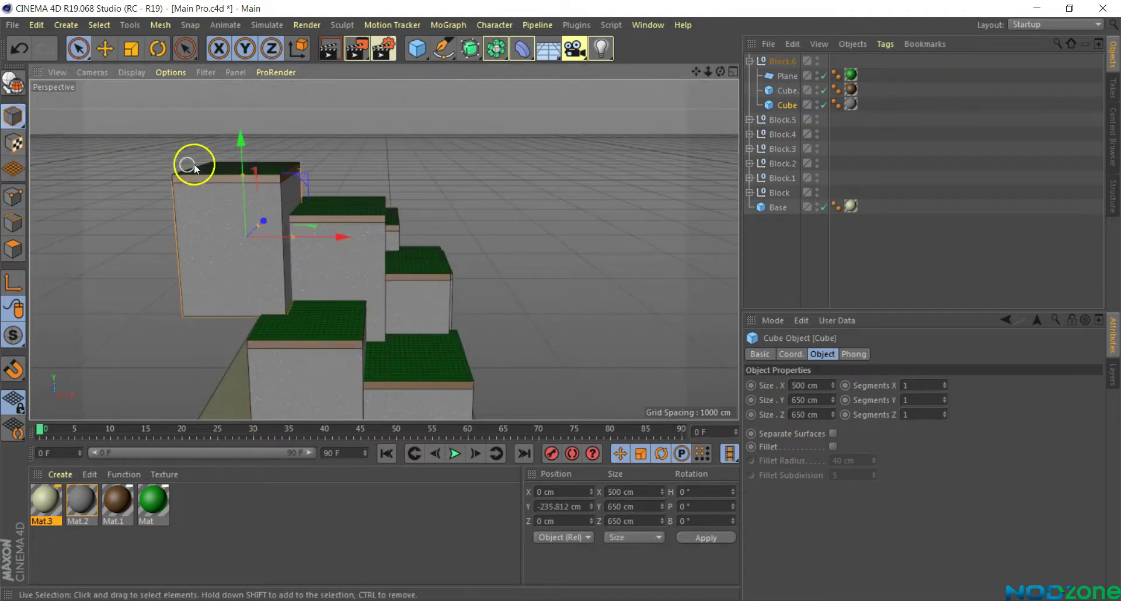
mouse_move(239, 174)
left_mouse_down()
mouse_move(248, 142)
mouse_move(237, 147)
mouse_move(241, 206)
left_mouse_up()
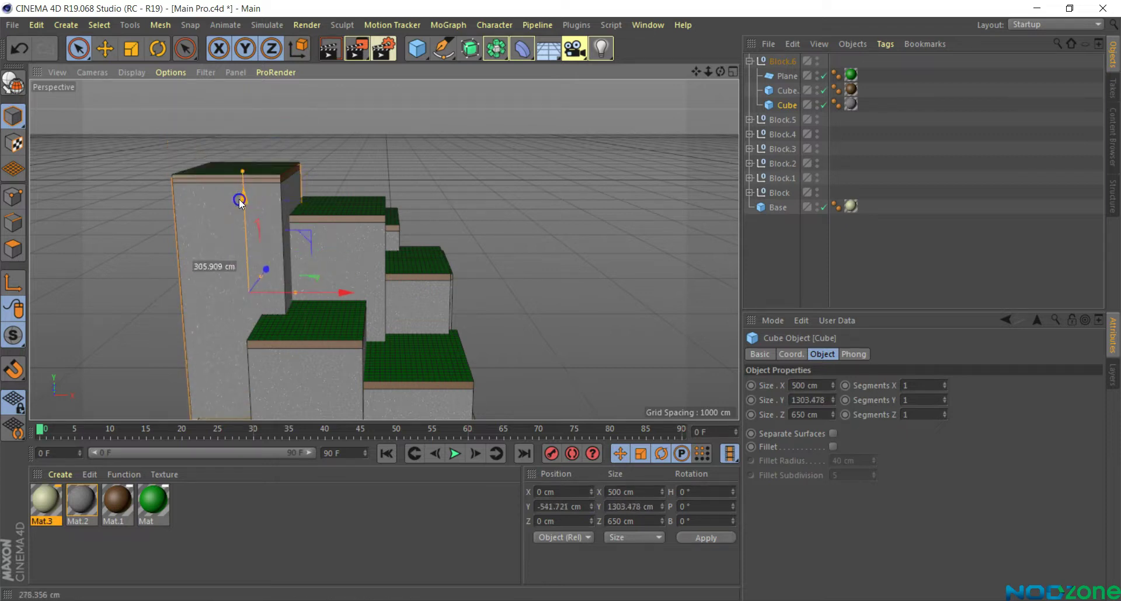
left_click(482, 168)
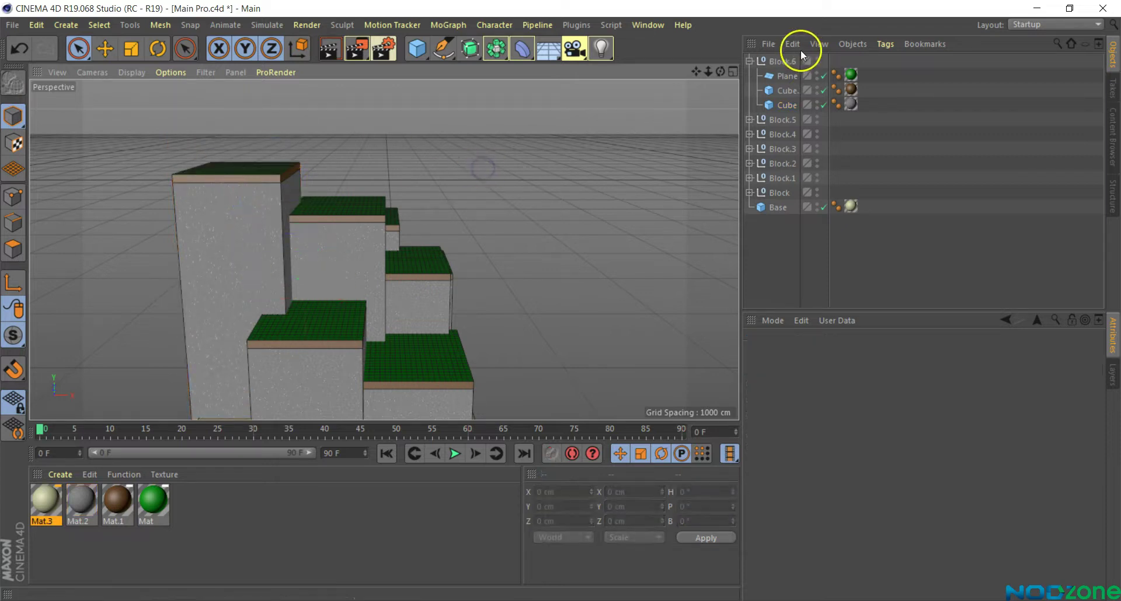
Step: Ctrl-copy Block.6 into Block.7 and place it at X −676, Y 814.864, Z 427.271 cm
left_click_drag(727, 75, 384, 249)
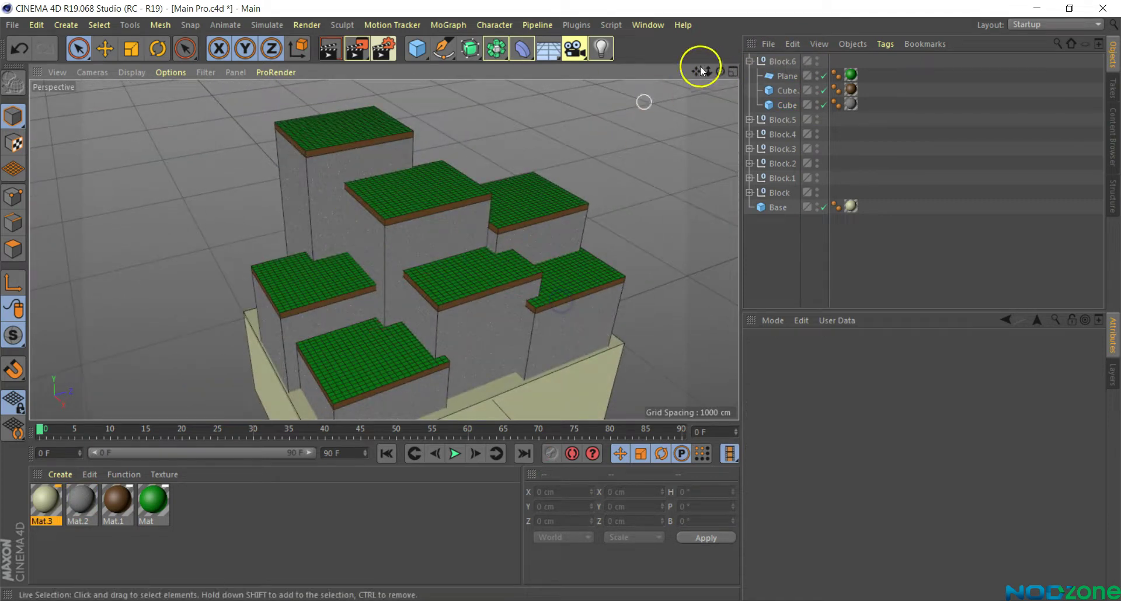
left_click(749, 61)
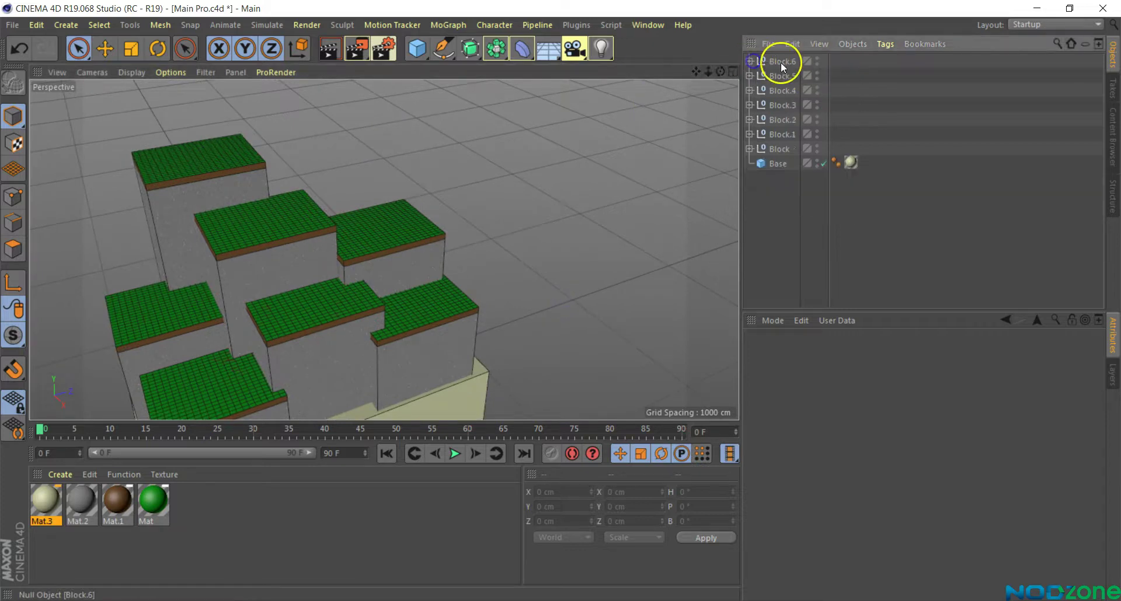
left_click(780, 61)
left_click_drag(283, 162, 415, 174, "ctrl")
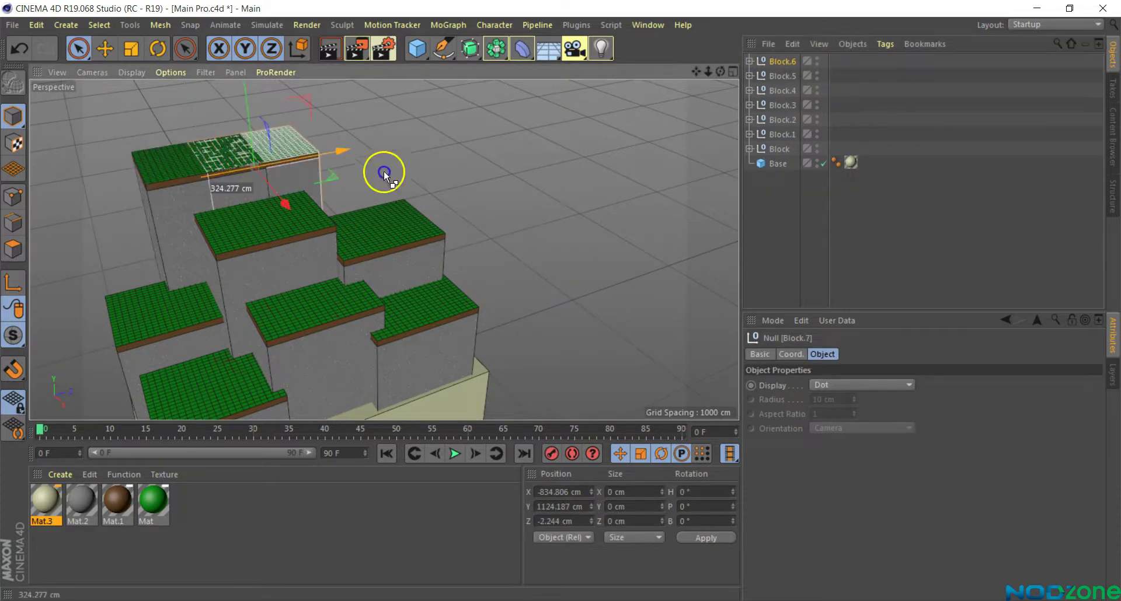
mouse_move(332, 99)
left_mouse_down()
mouse_move(338, 153)
mouse_move(332, 138)
left_mouse_up()
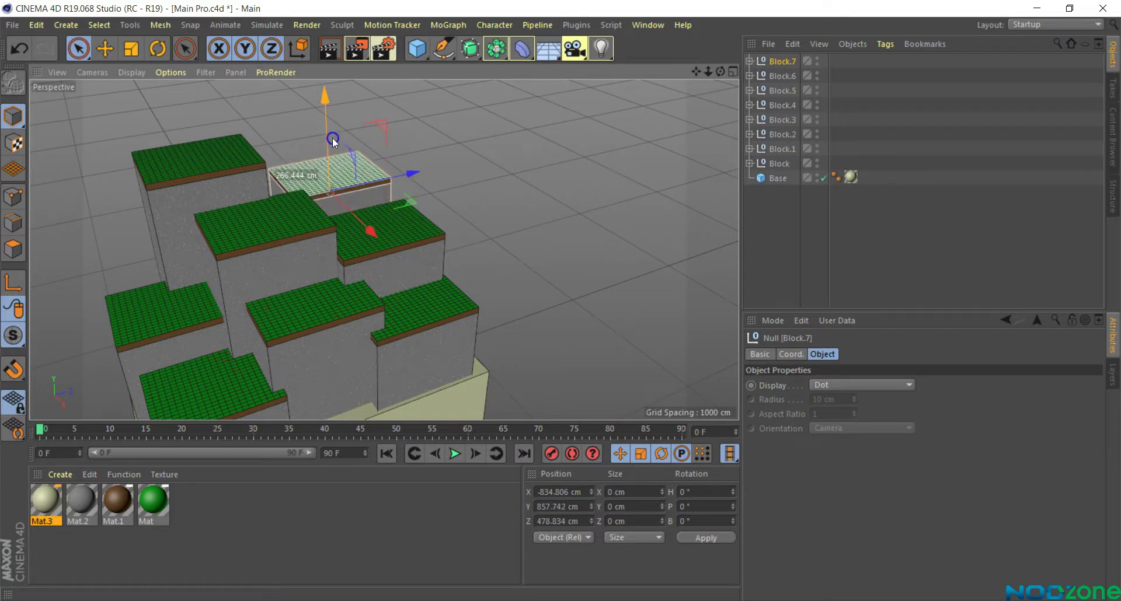
left_click_drag(405, 171, 391, 177)
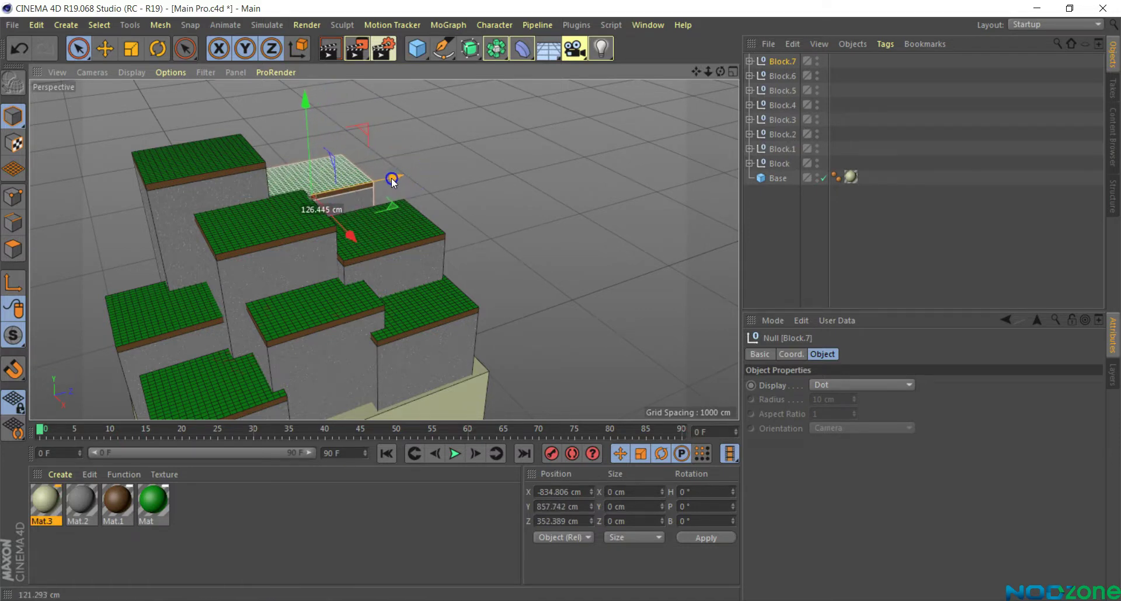
left_click_drag(363, 232, 375, 238)
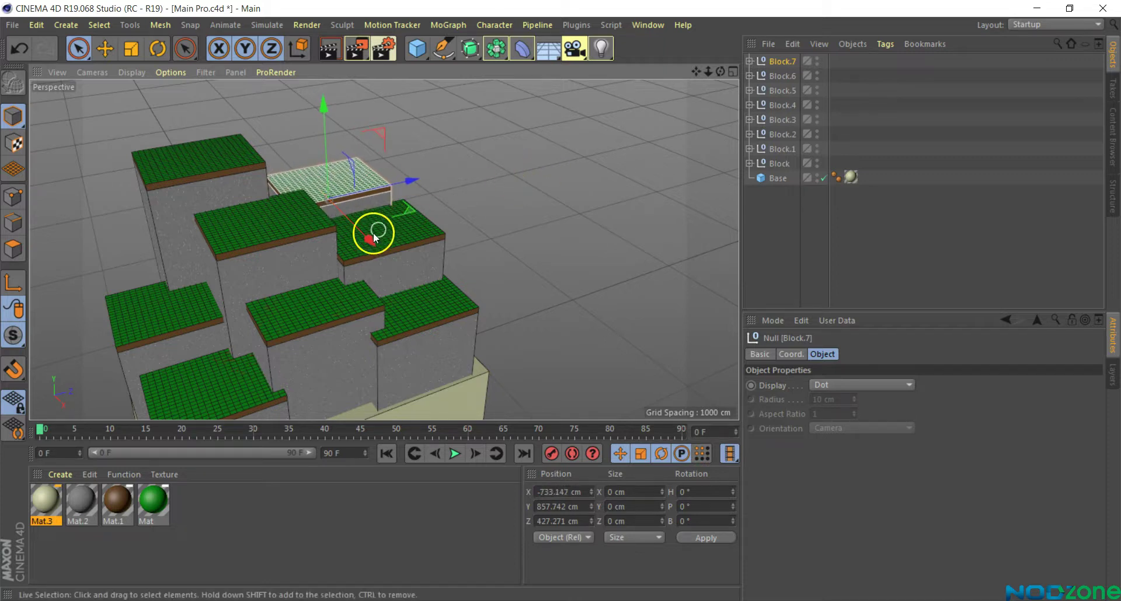
left_click_drag(373, 233, 375, 247)
mouse_move(721, 71)
left_mouse_down()
mouse_move(654, 82)
mouse_move(613, 105)
left_mouse_up()
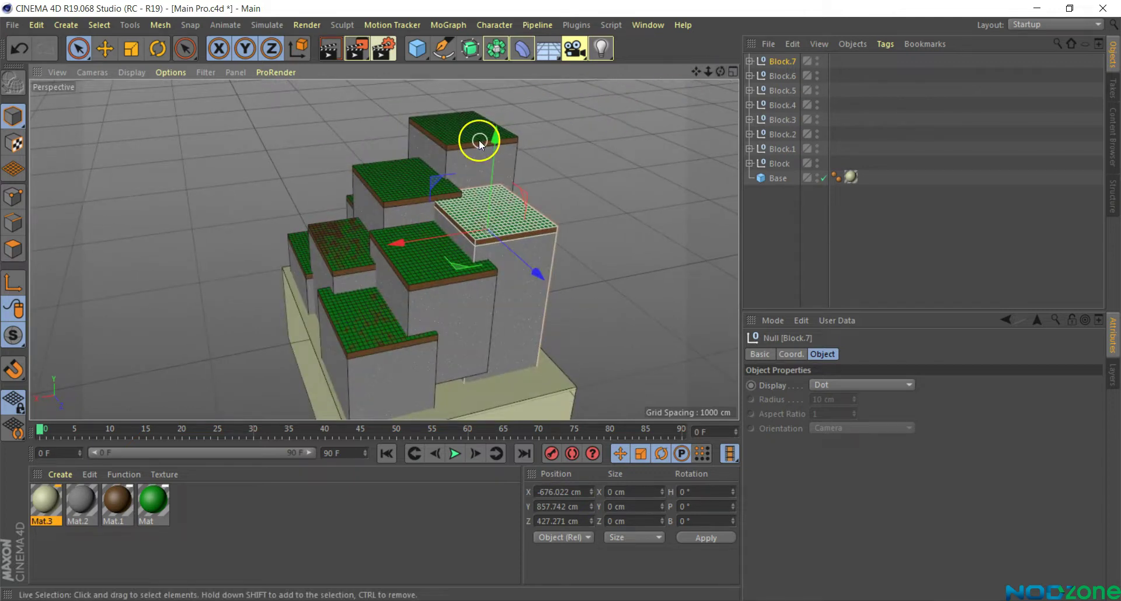
left_click_drag(479, 139, 496, 143)
left_click(617, 180)
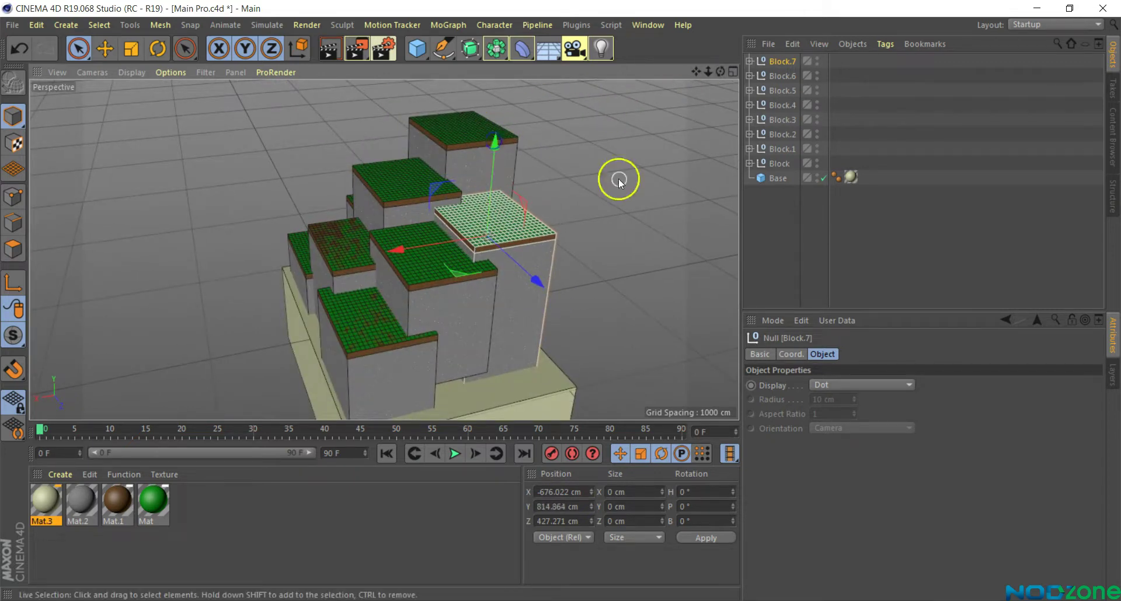
Step: Raise Block.7 about 20 cm on the Y axis
left_click_drag(715, 79, 563, 301)
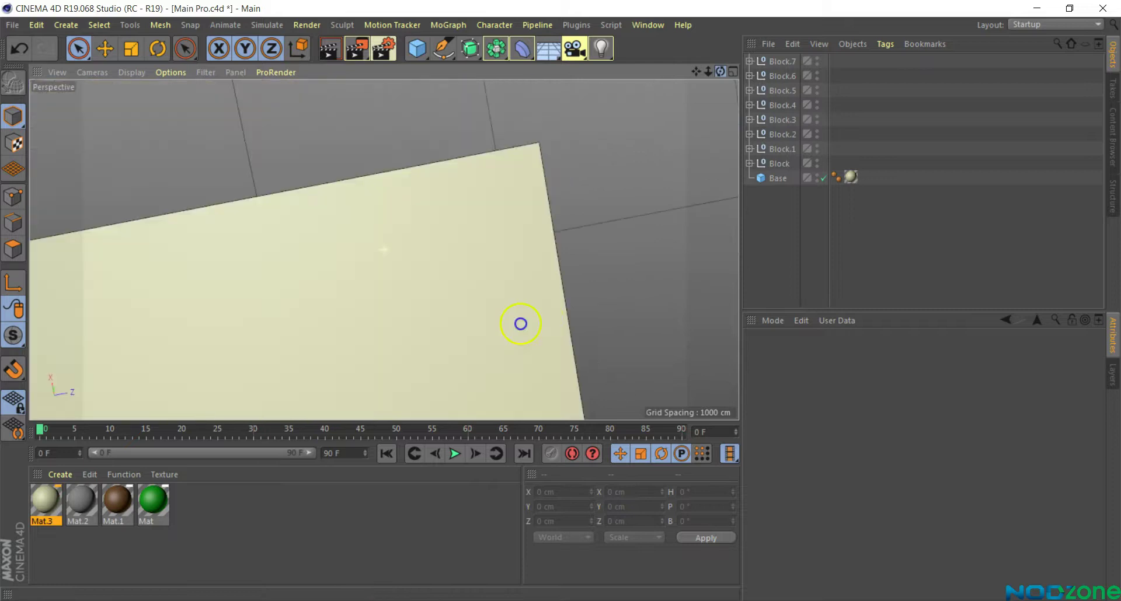
left_click_drag(563, 302, 439, 327)
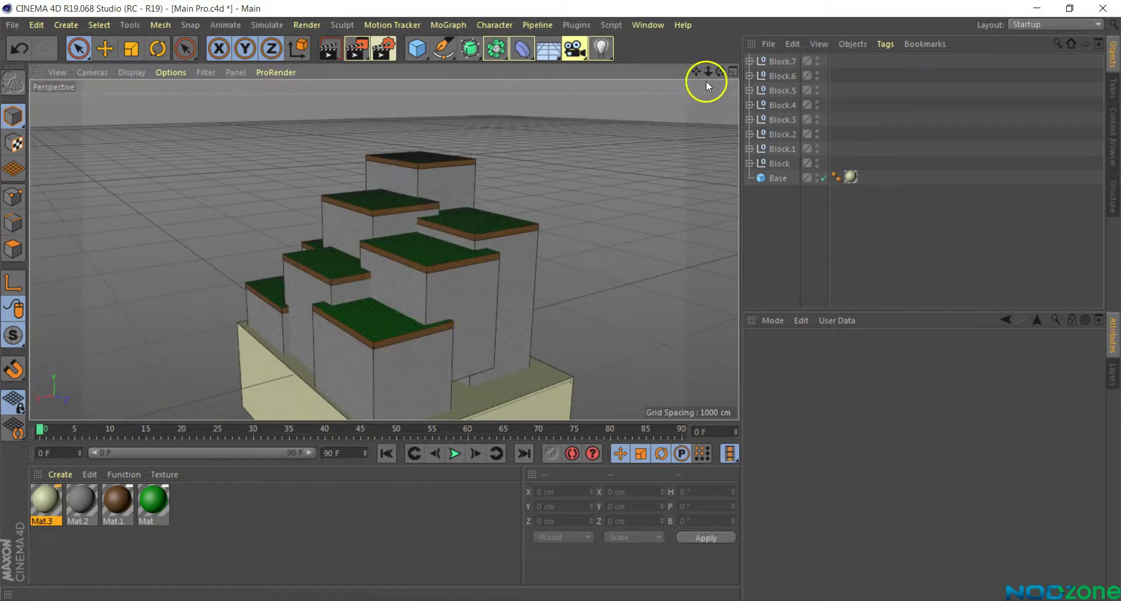
mouse_move(711, 73)
left_mouse_down()
mouse_move(561, 301)
mouse_move(651, 160)
left_mouse_up()
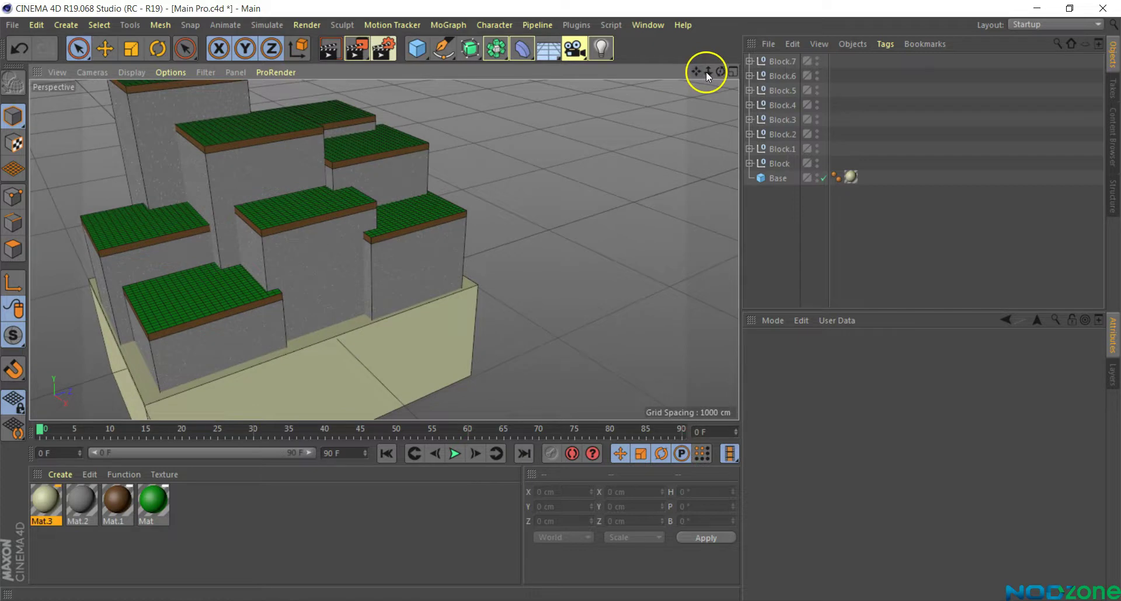
left_click_drag(705, 71, 221, 327)
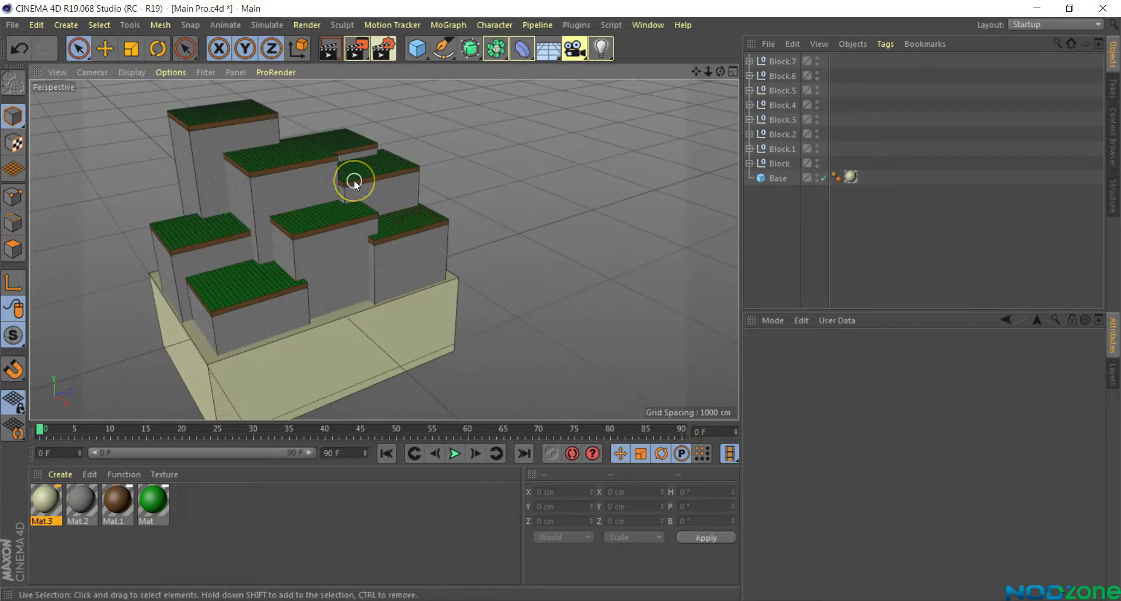
mouse_move(721, 72)
left_mouse_down()
mouse_move(558, 300)
mouse_move(737, 69)
left_mouse_up()
left_click(779, 66)
mouse_move(334, 89)
left_mouse_down()
mouse_move(334, 66)
mouse_move(341, 91)
left_mouse_up()
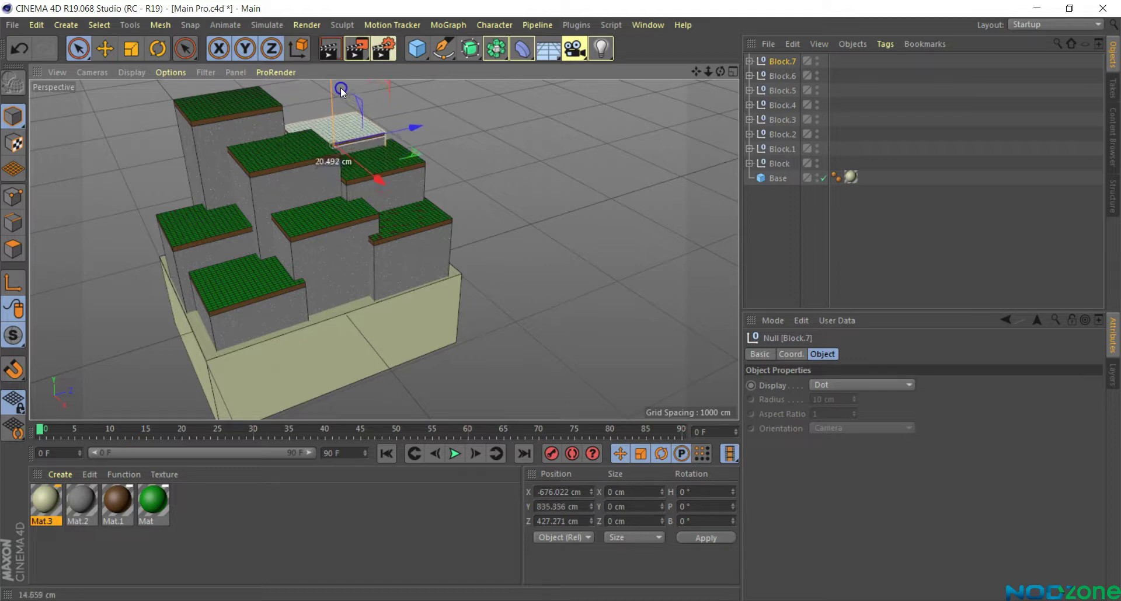
left_click(690, 127)
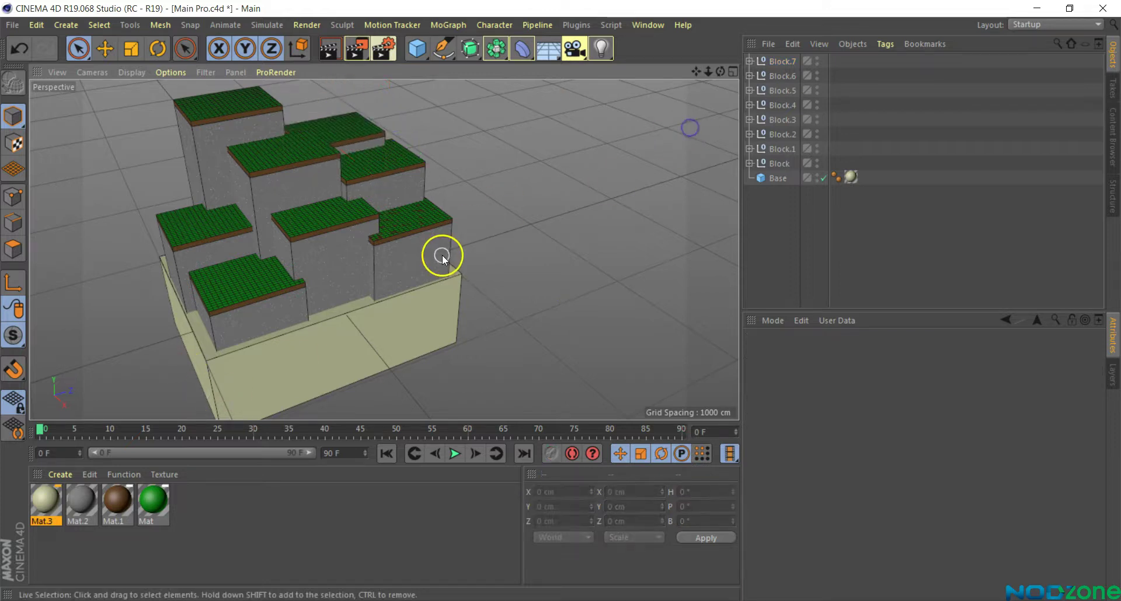
Step: Raise Block.5 to about Y 917.621 cm to heighten the top terrace
left_click(272, 192)
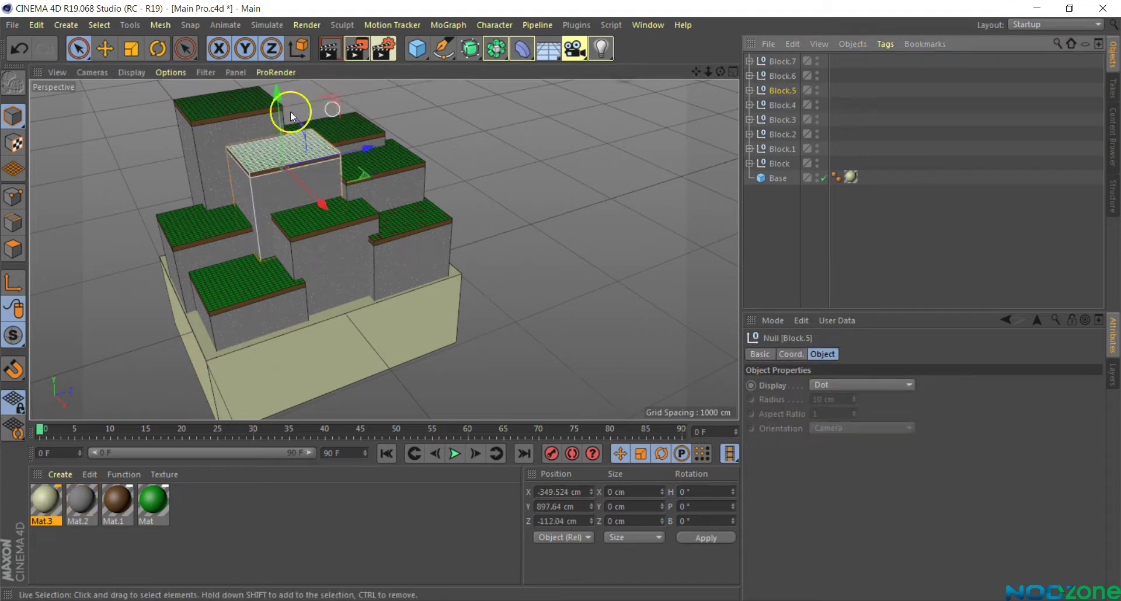
left_click_drag(272, 97, 276, 85)
left_click(538, 205)
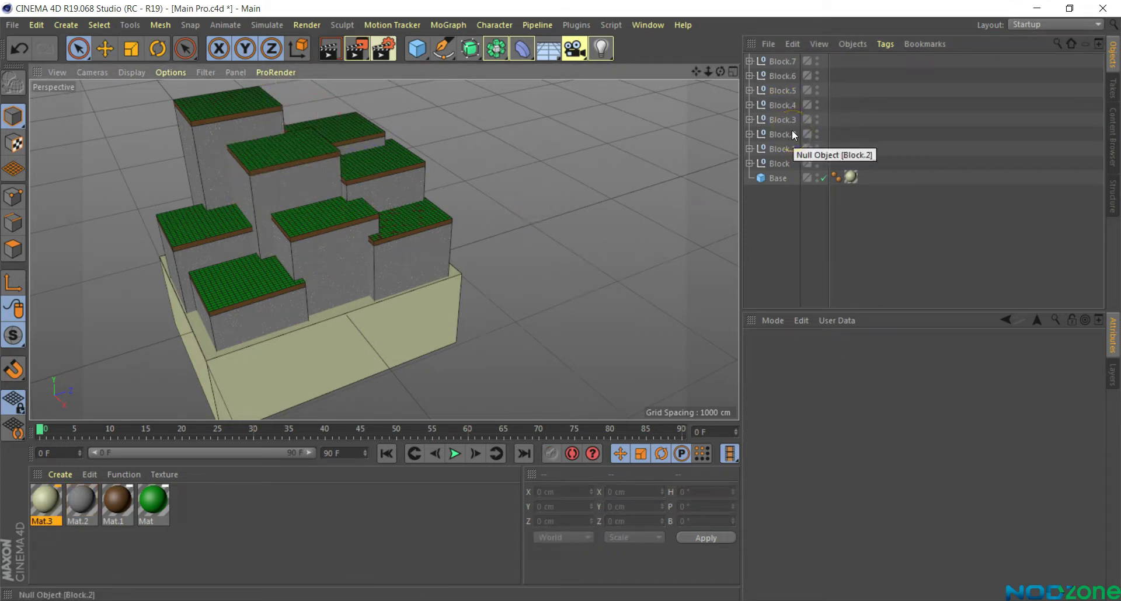
scroll(555, 285, "down", 3)
mouse_move(720, 71)
left_mouse_down()
mouse_move(678, 71)
mouse_move(309, 325)
left_mouse_up()
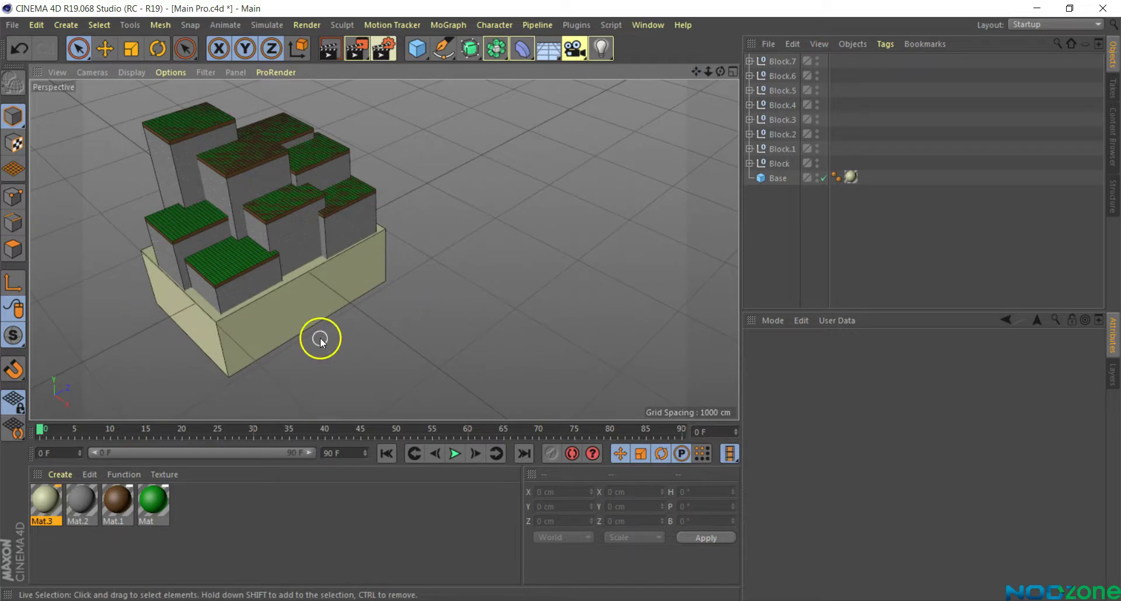
left_click_drag(325, 330, 325, 375)
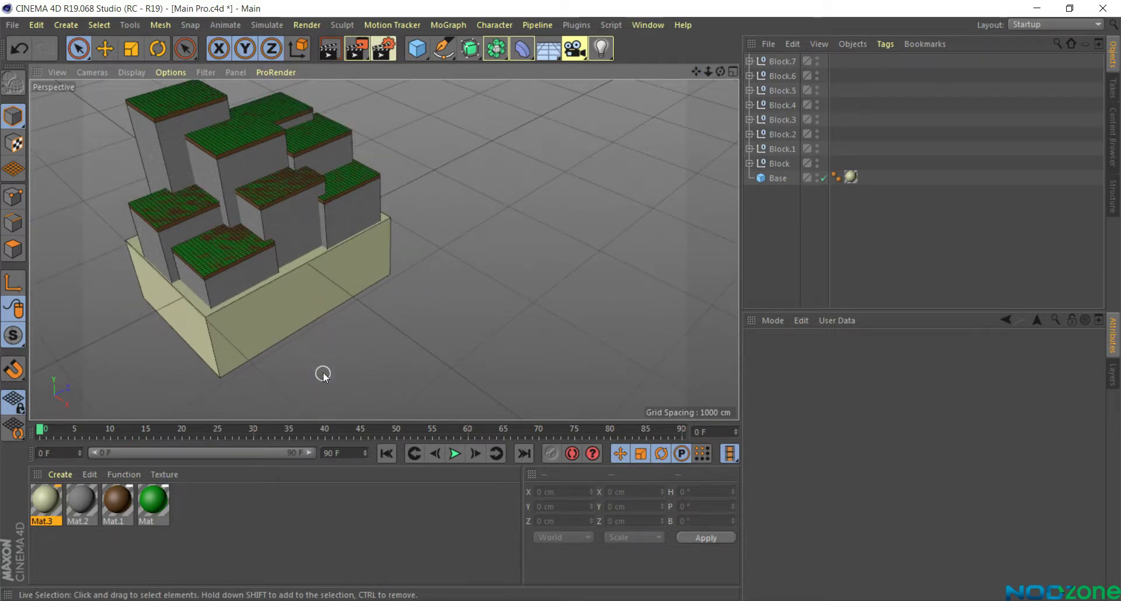
Step: In Bridge.c4d, select Train and Bridge, Edit > Copy them, then switch back to Main Pro.c4d
left_click(652, 25)
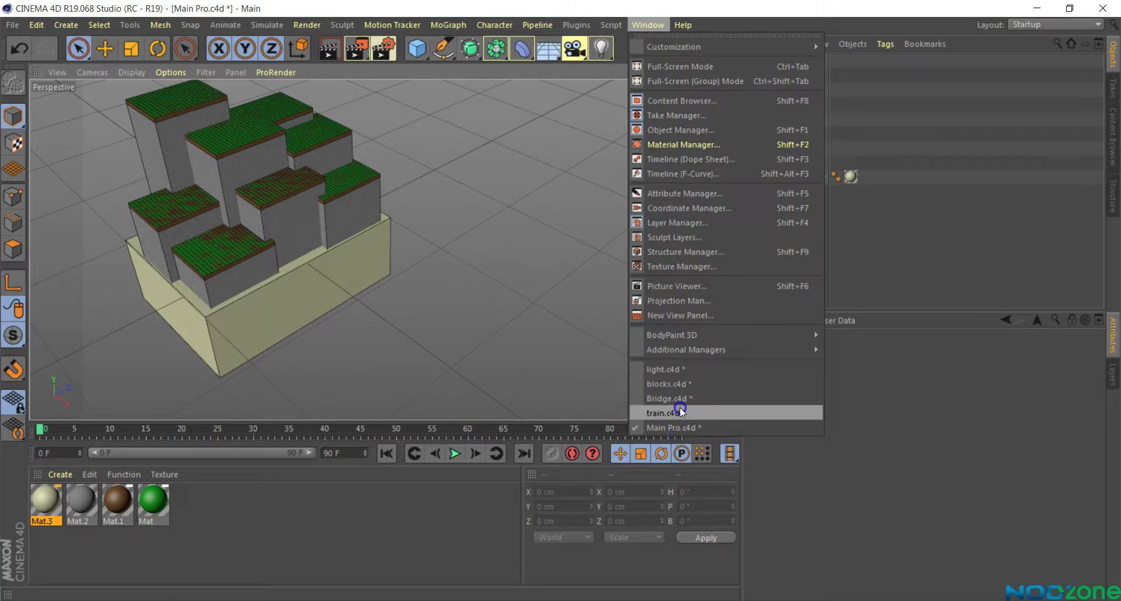
left_click(671, 399)
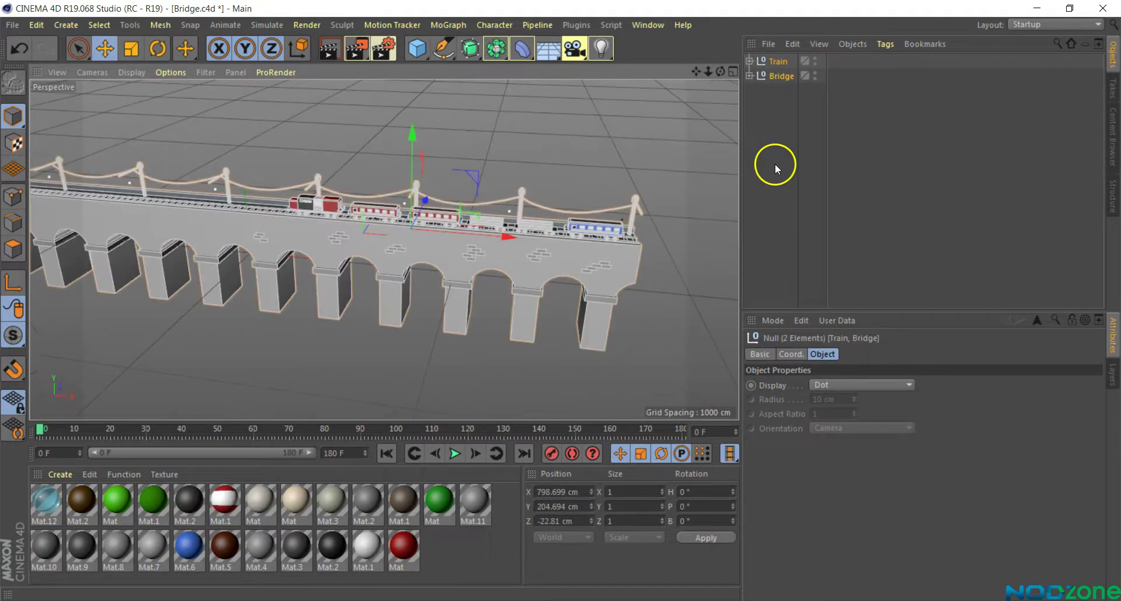
left_click(584, 338)
left_click_drag(473, 385, 458, 350, "alt")
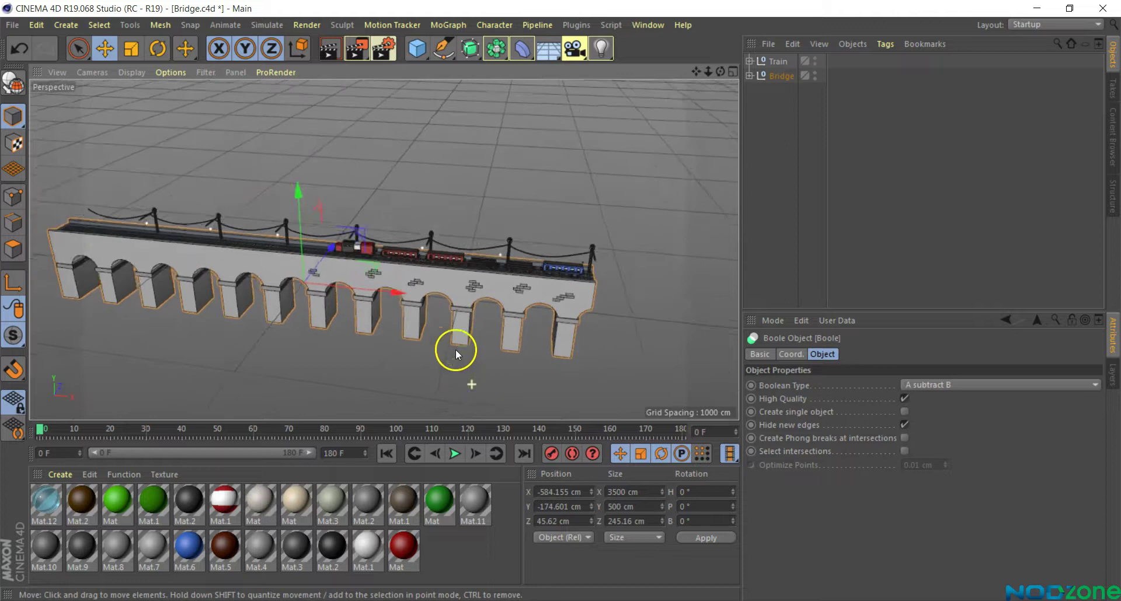
left_click_drag(554, 320, 415, 286, "alt")
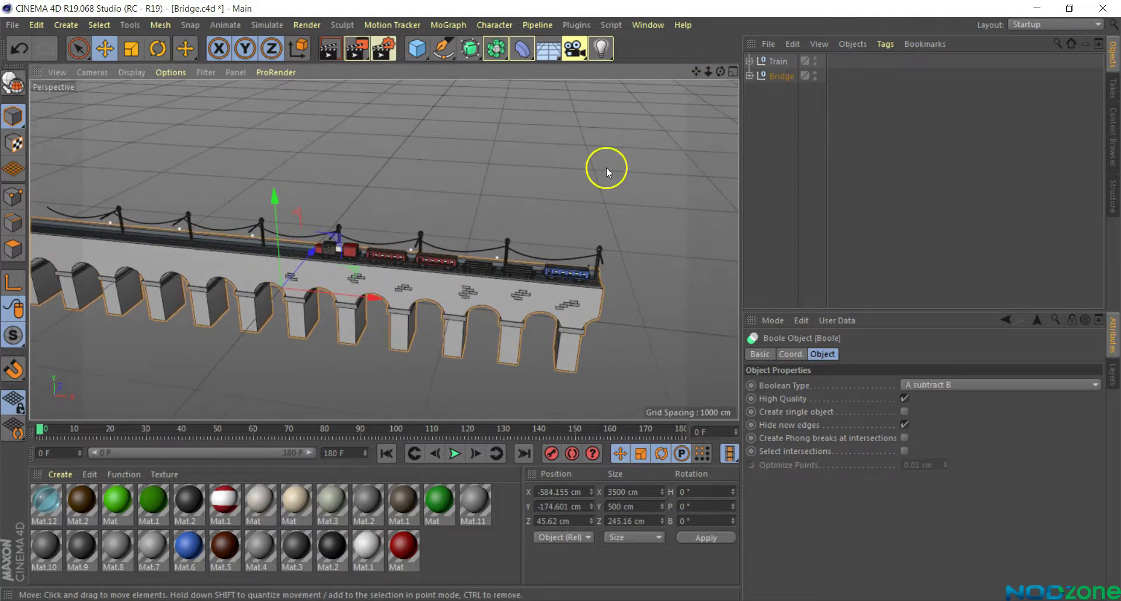
left_click_drag(843, 92, 749, 36)
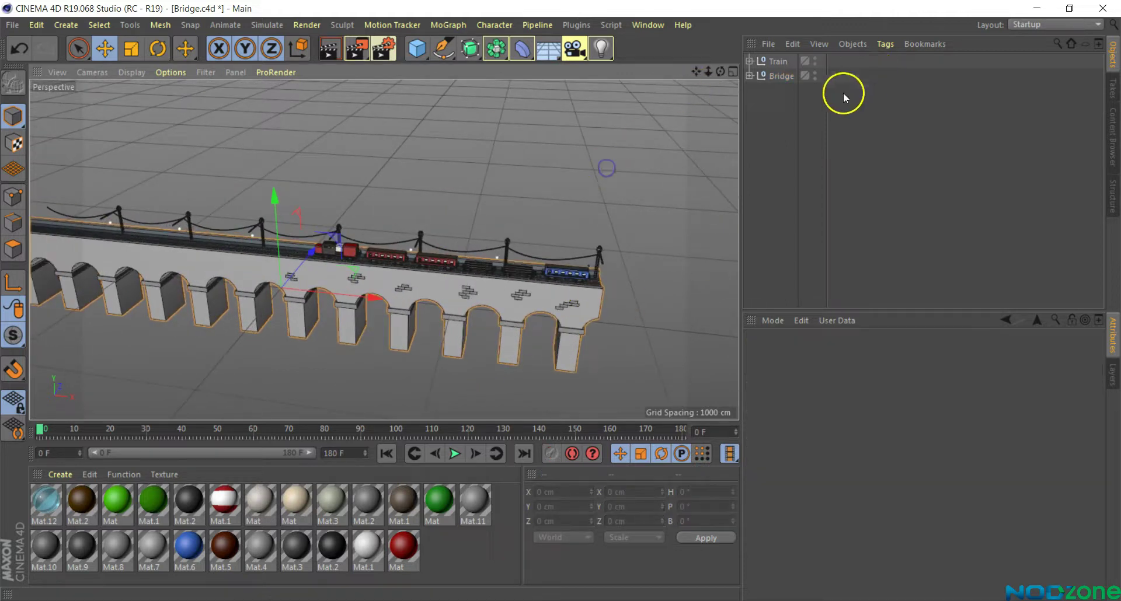
left_click(794, 47)
left_click(806, 114)
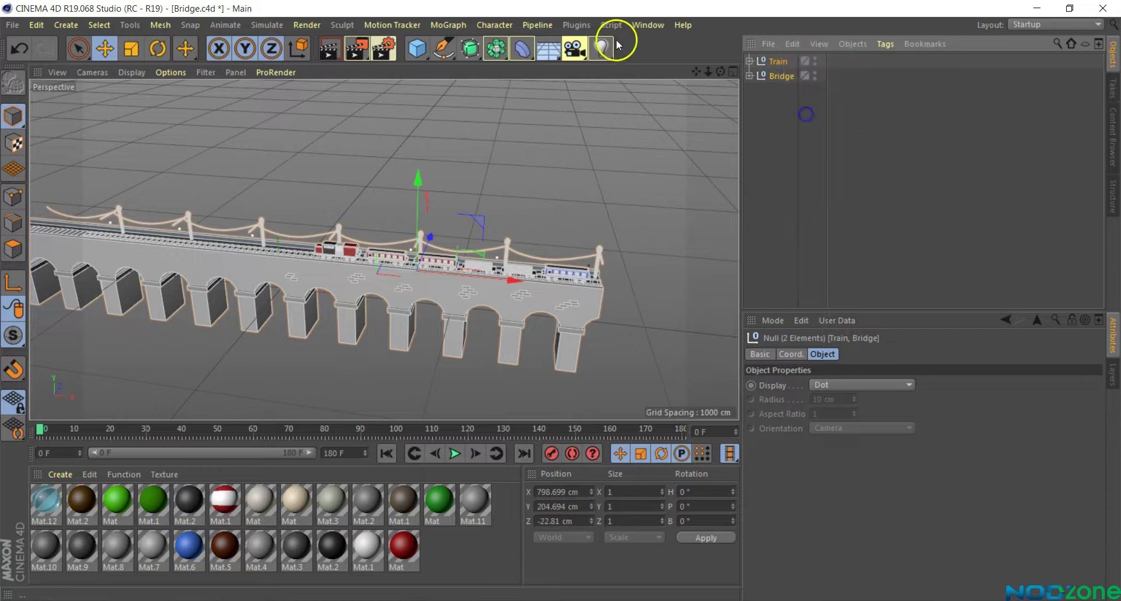
left_click(642, 26)
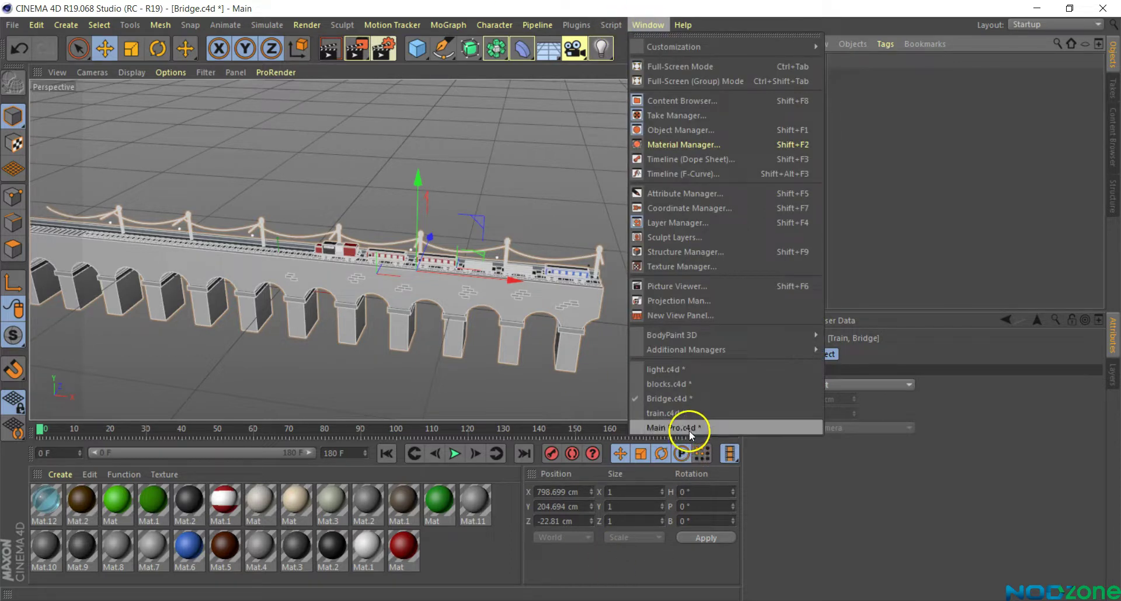
left_click(689, 429)
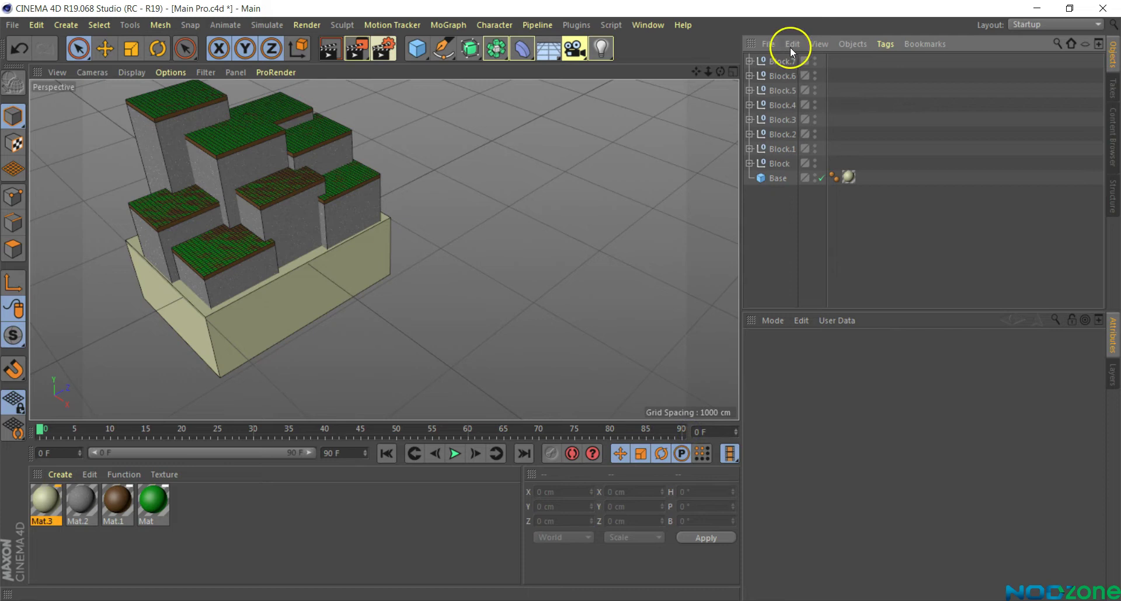
Step: Paste Train and Bridge into Main Pro.c4d and move them along X and up to Y 252.33 cm
left_click(792, 44)
left_click(149, 286)
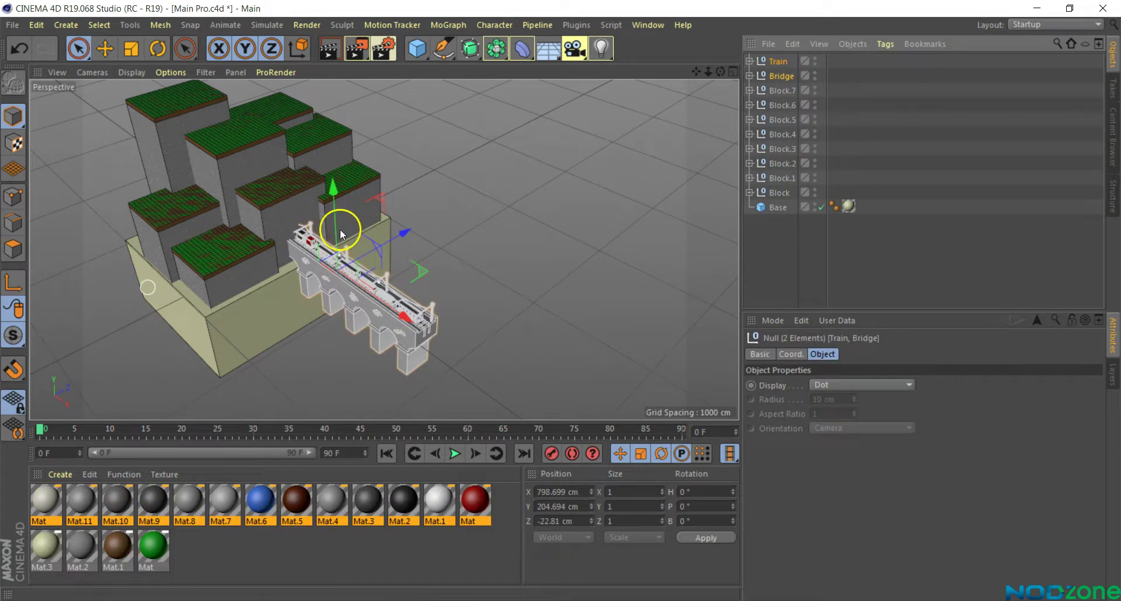
right_click_drag(302, 365, 347, 303, "alt")
left_click_drag(347, 302, 597, 96, "alt")
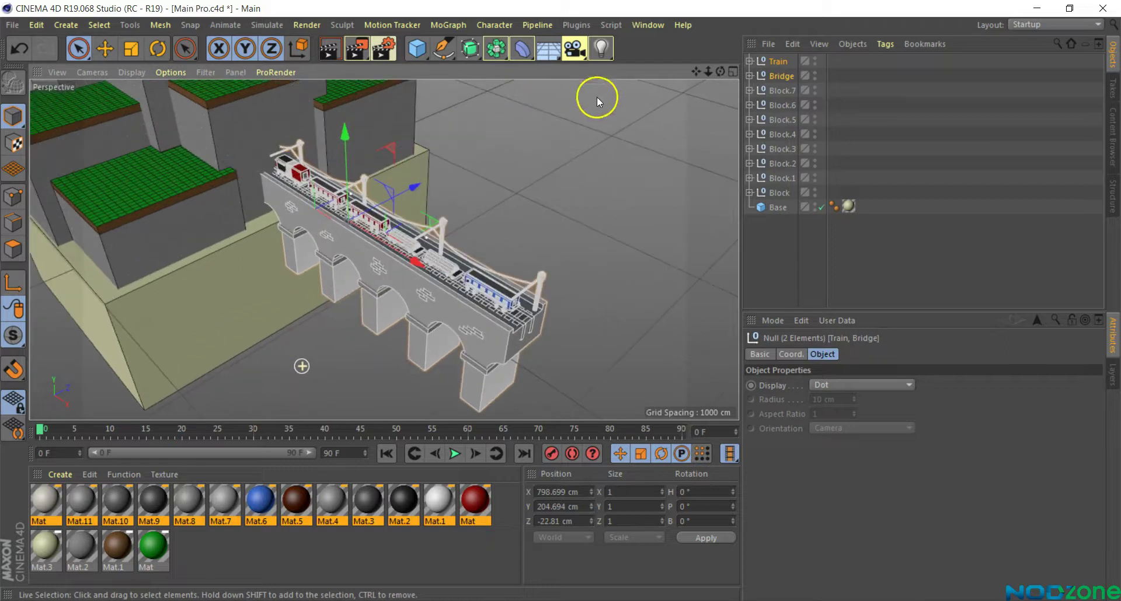
mouse_move(723, 72)
left_mouse_down()
mouse_move(561, 301)
mouse_move(426, 228)
mouse_move(504, 289)
left_mouse_up()
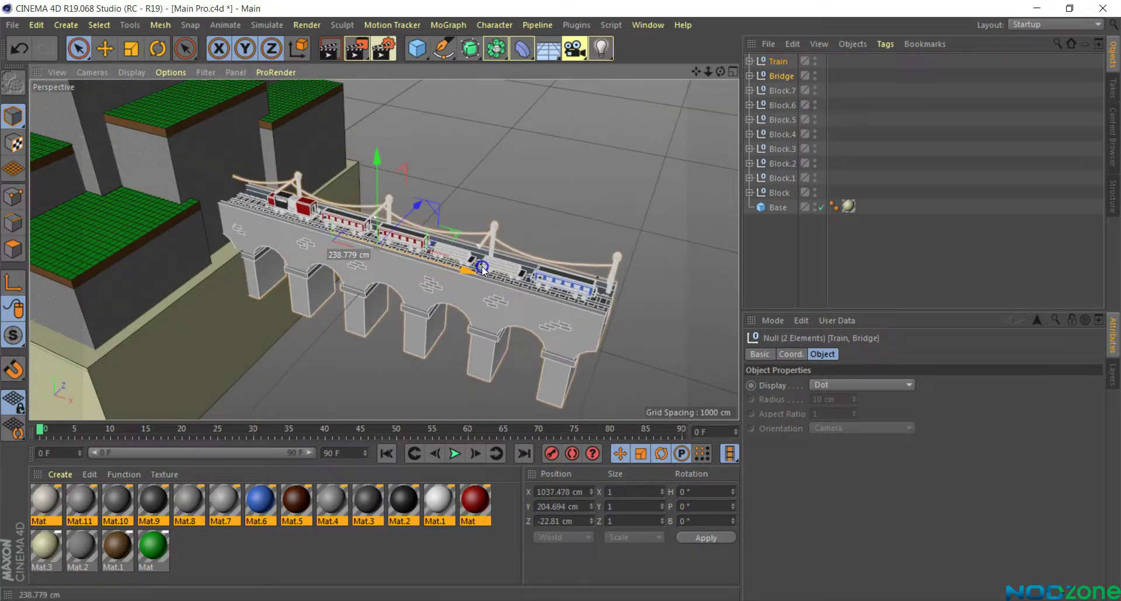
left_click_drag(516, 299, 592, 330)
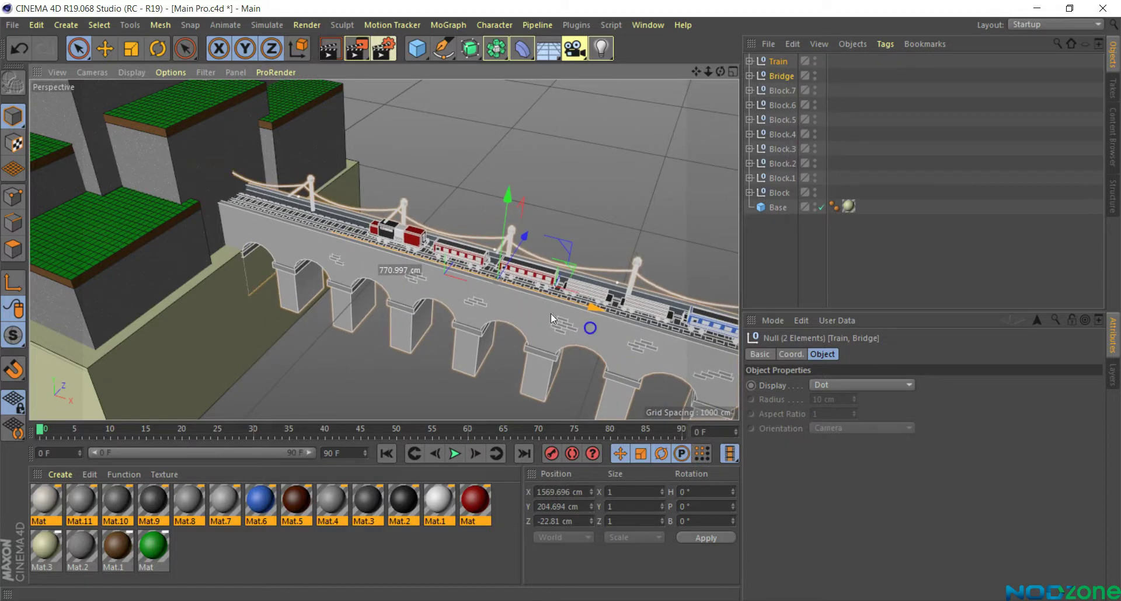
left_click_drag(509, 206, 516, 201)
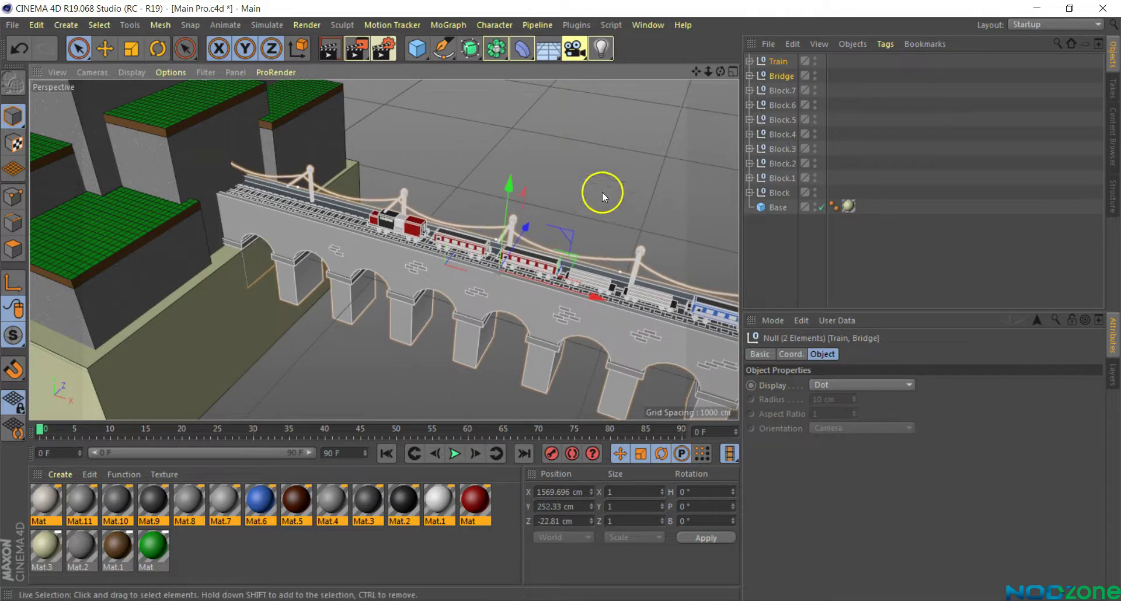
left_click(613, 162)
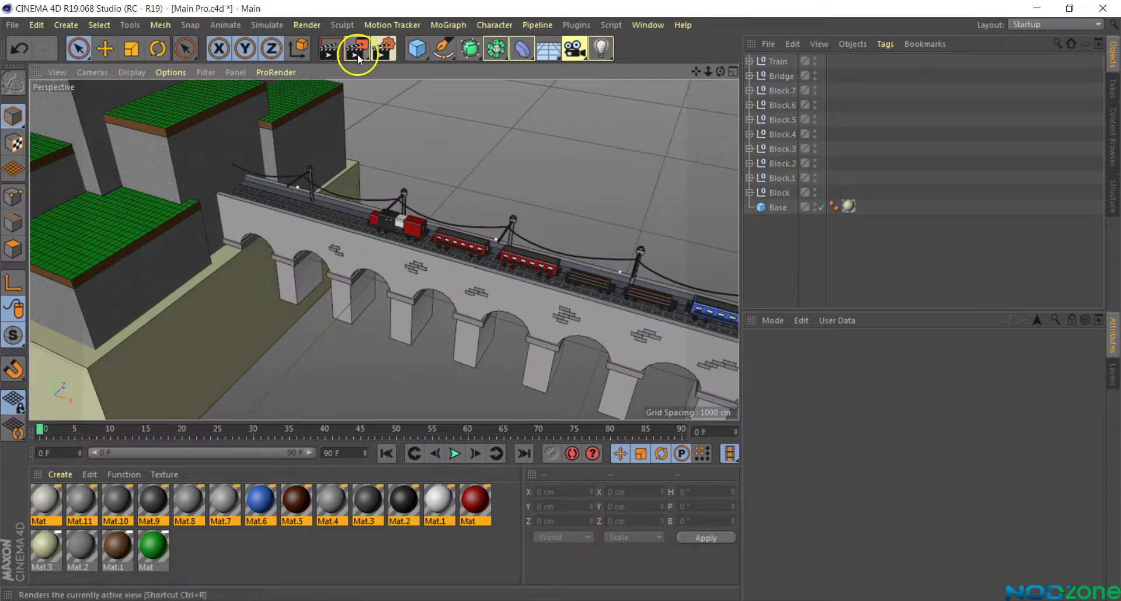
Step: Render a quick preview of the bridge and terraced blocks
scroll(340, 145, "down", 5)
mouse_move(695, 71)
left_mouse_down()
mouse_move(572, 307)
mouse_move(595, 318)
left_mouse_up()
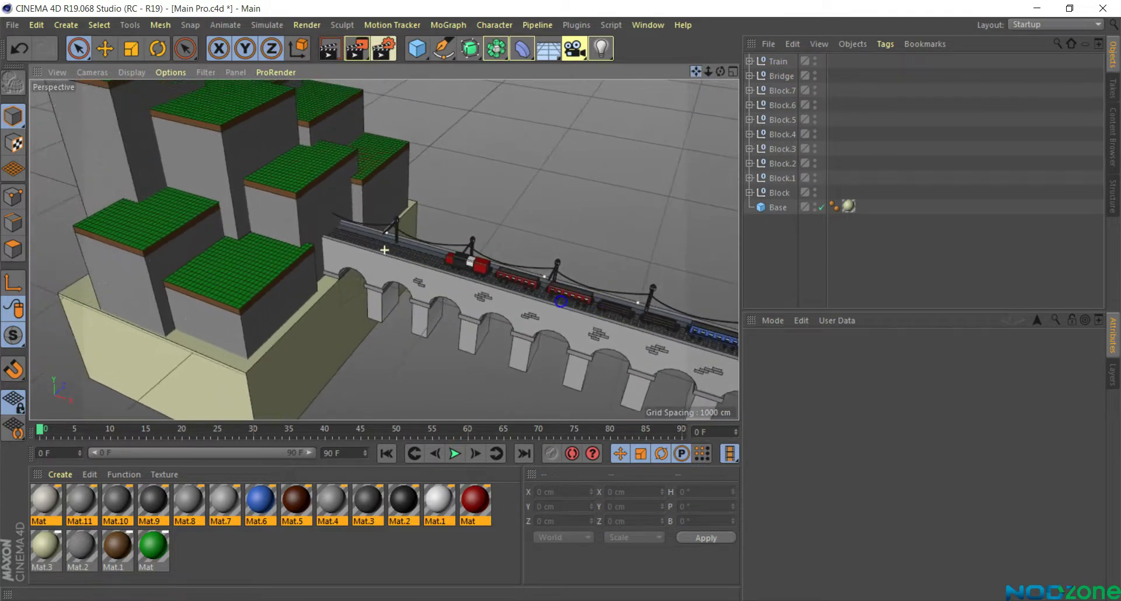
left_click_drag(723, 72, 562, 299)
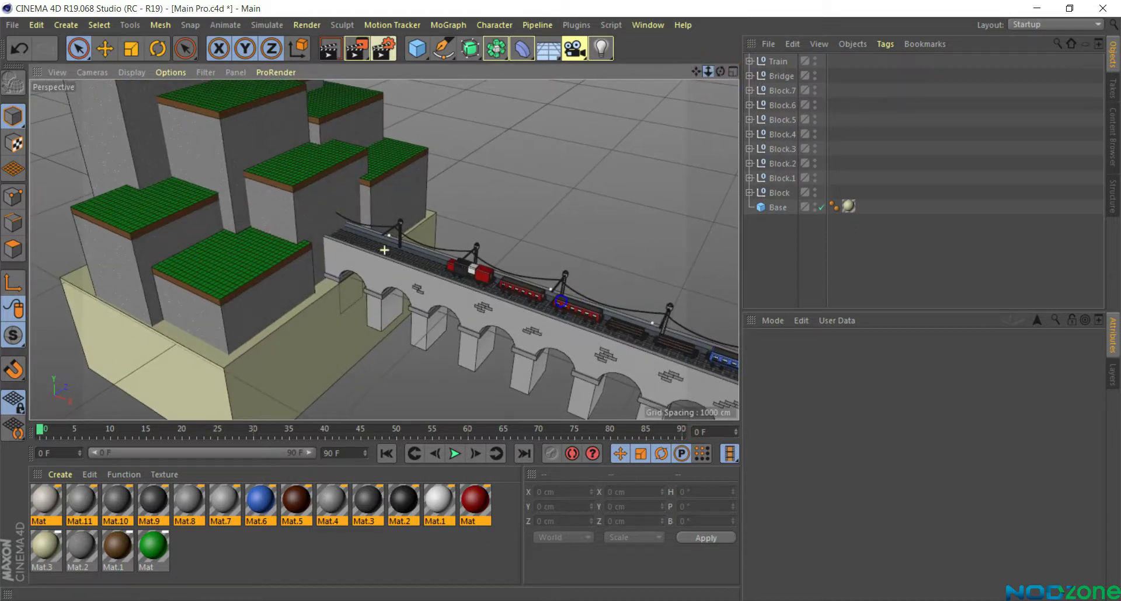
left_click(344, 50)
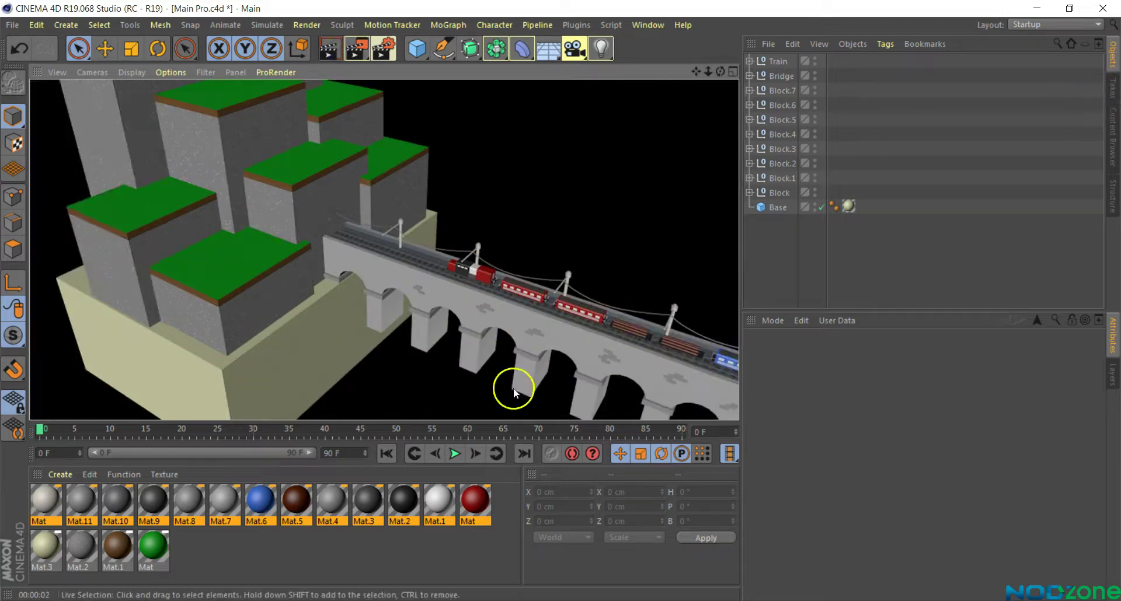
right_click_drag(581, 240, 571, 289, "alt")
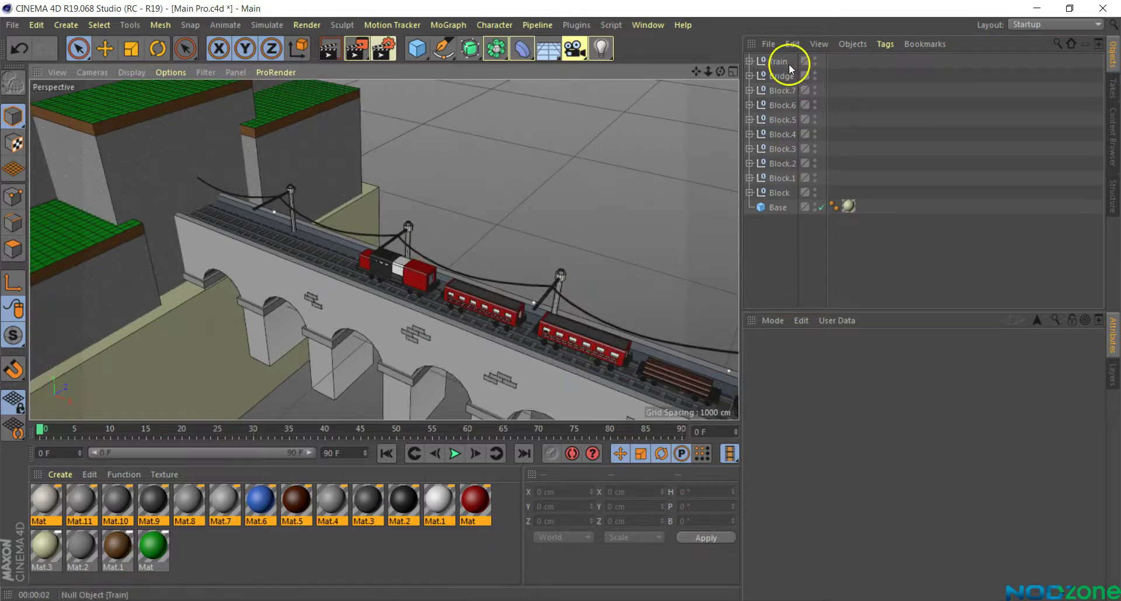
Step: Slide the Train along the track to X 1600.451, Y 282.423 cm
left_click(777, 61)
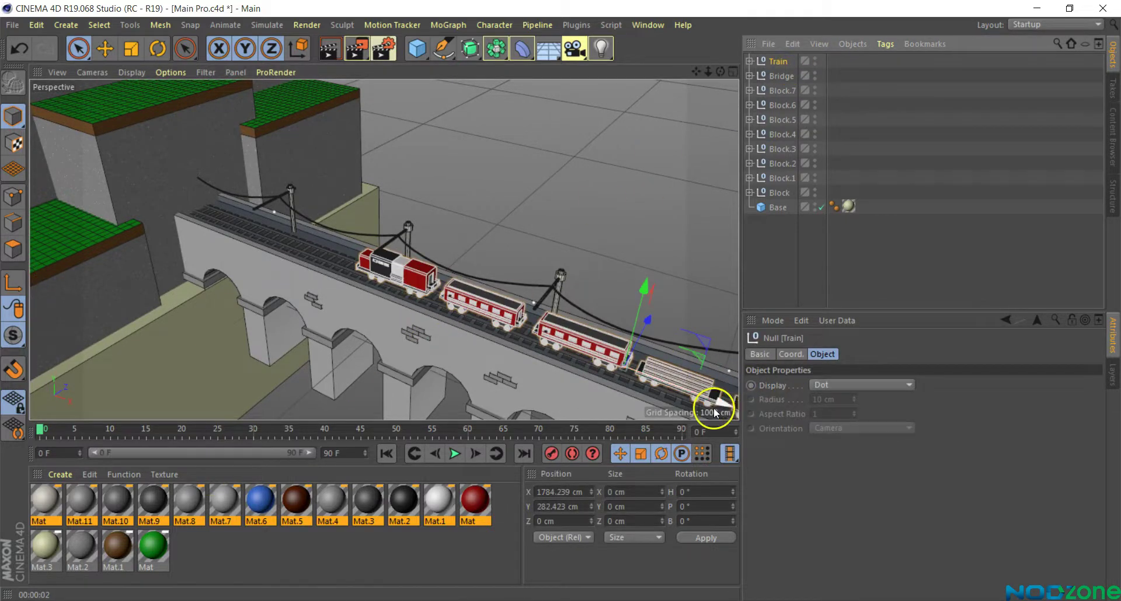
mouse_move(715, 402)
left_mouse_down()
mouse_move(374, 296)
mouse_move(611, 373)
left_mouse_up()
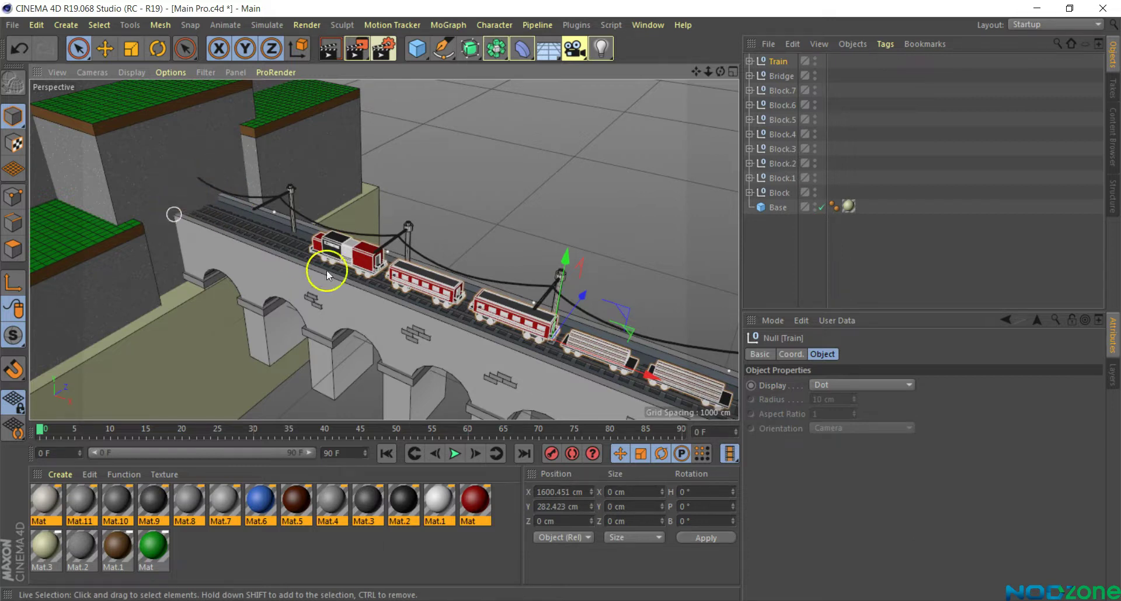
scroll(204, 220, "up", 5)
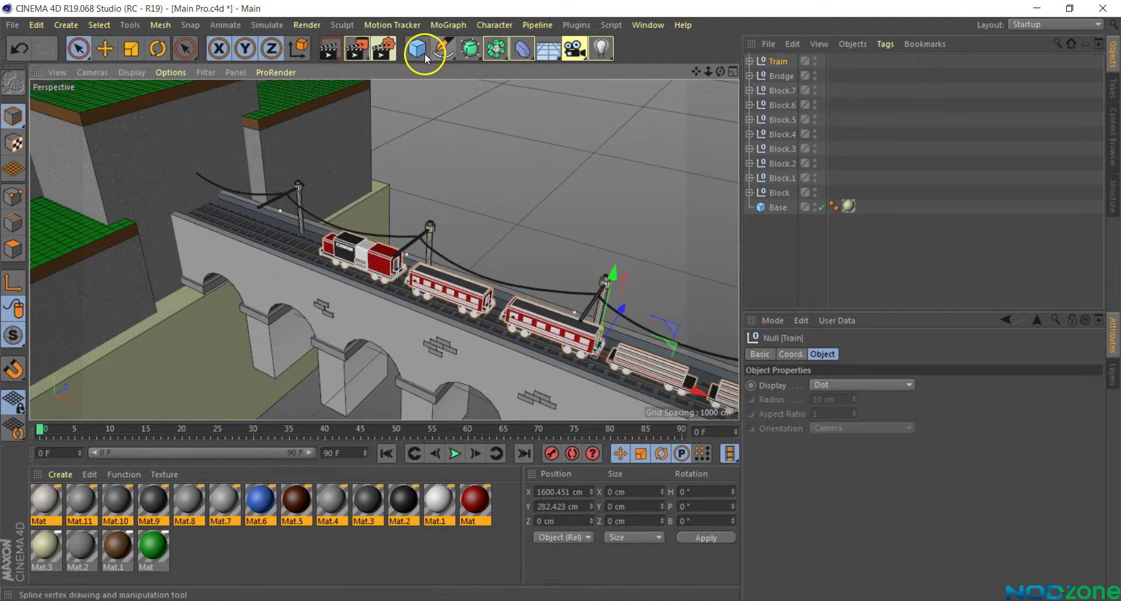
Step: Add a Cylinder near the bridge end and set its orientation to +X
left_click_drag(424, 56, 570, 67)
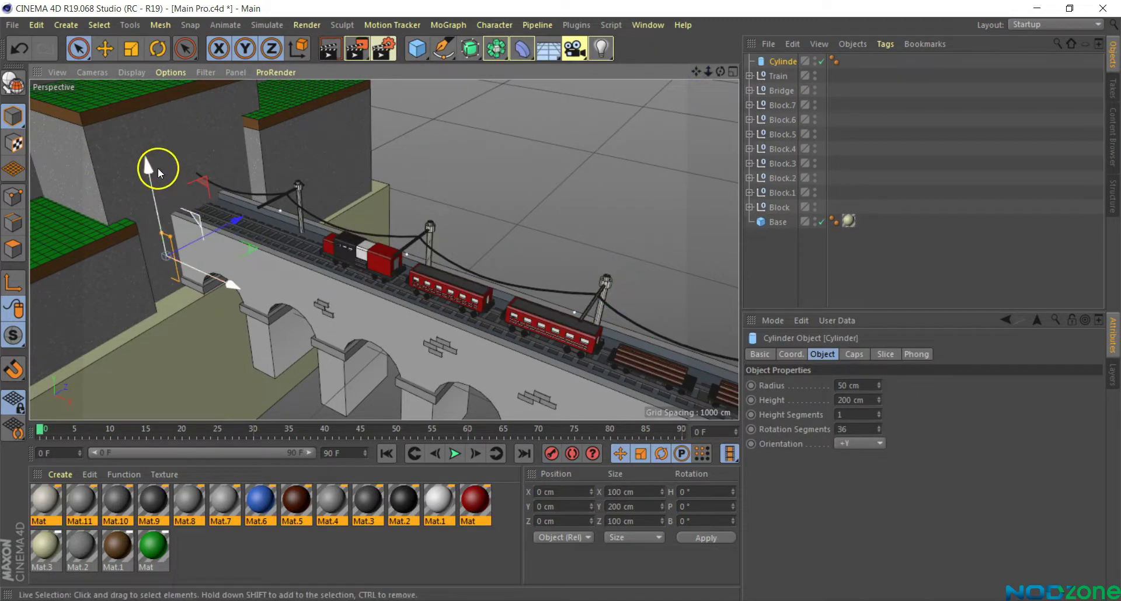
left_click_drag(131, 175, 133, 121)
left_click_drag(221, 228, 283, 252)
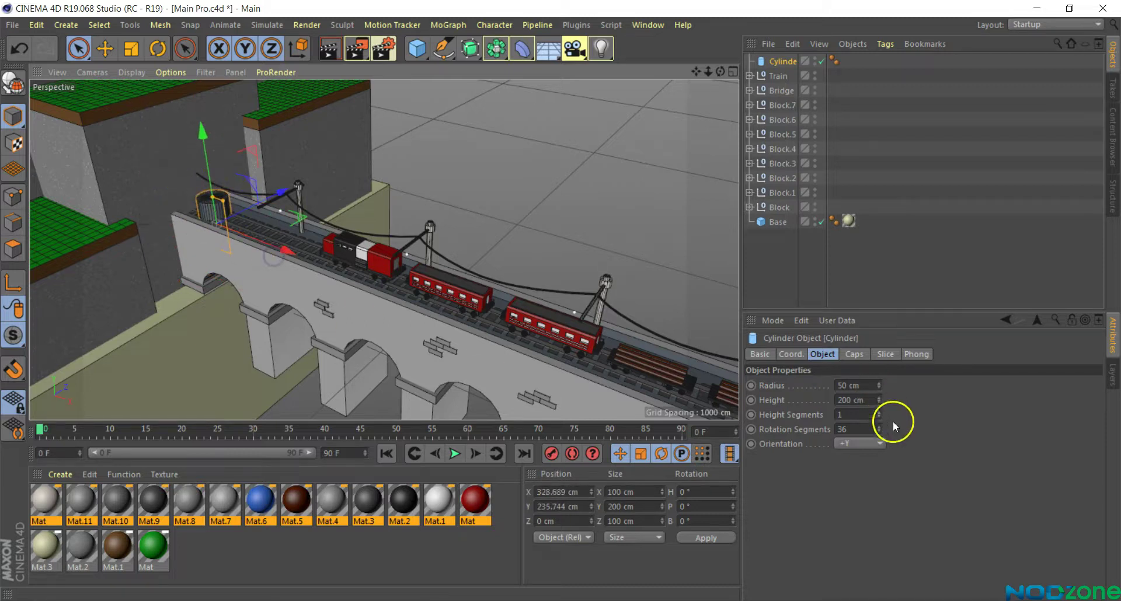
left_click(870, 443)
left_click(864, 457)
Step: Position the Cylinder over the track and enlarge its radius to 68 cm
scroll(179, 158, "up", 2)
scroll(242, 223, "up", 3)
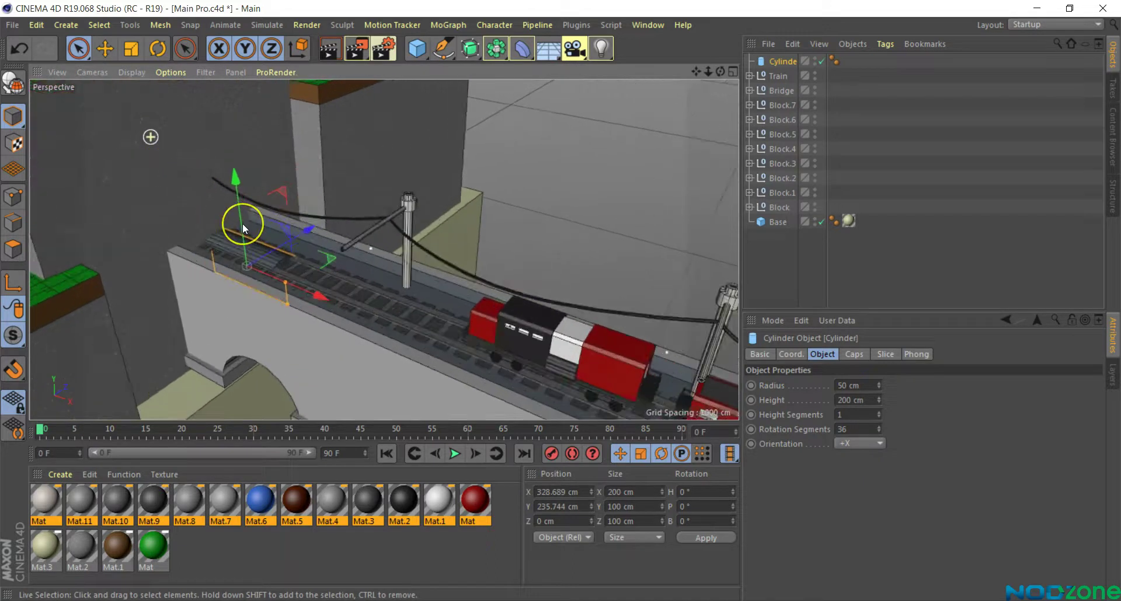
scroll(243, 223, "up", 2)
scroll(243, 223, "up", 2)
scroll(250, 207, "up", 1)
left_click_drag(239, 198, 227, 134)
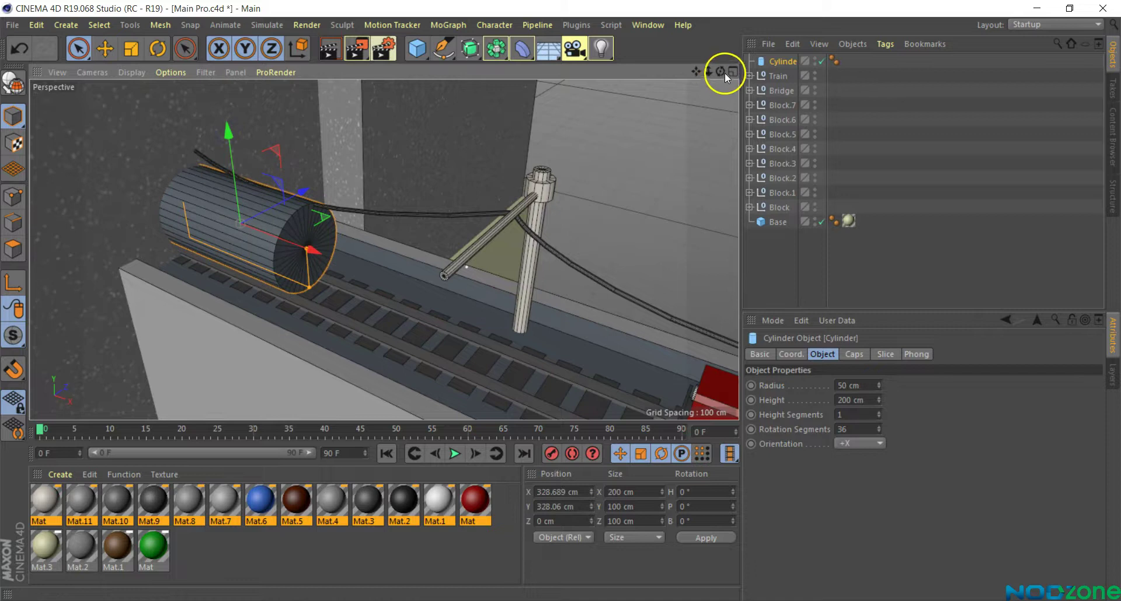
left_click_drag(310, 250, 234, 212)
mouse_move(722, 71)
left_mouse_down()
mouse_move(205, 192)
mouse_move(357, 195)
left_mouse_up()
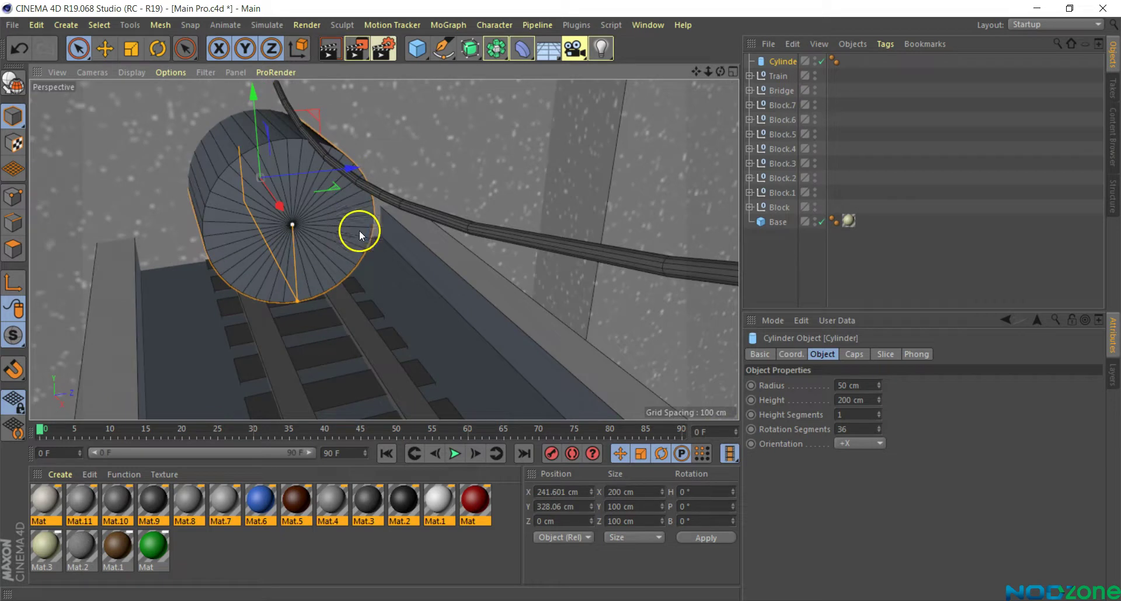
left_click_drag(877, 383, 879, 379)
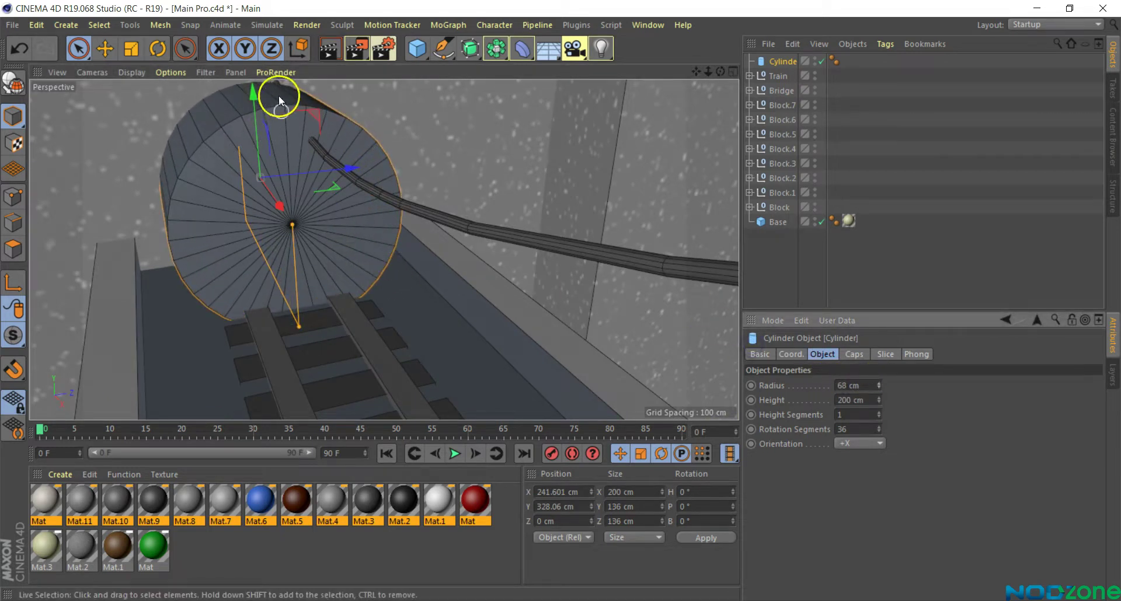
left_click_drag(257, 100, 253, 106)
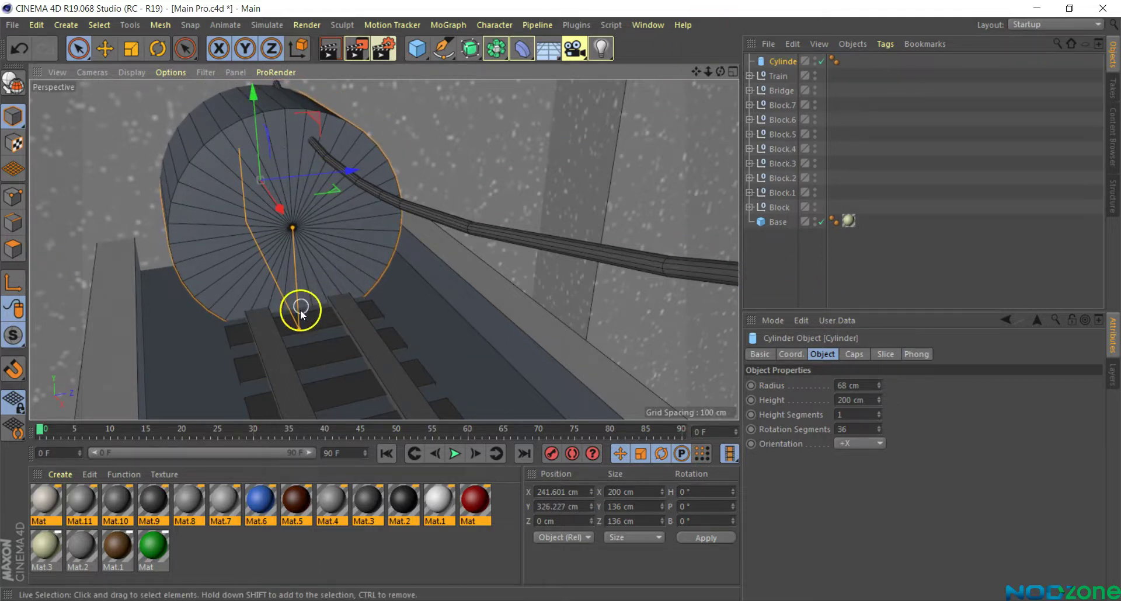
Step: Move Block directly below Cylinder in the Object Manager
key("ctrl+shift+z")
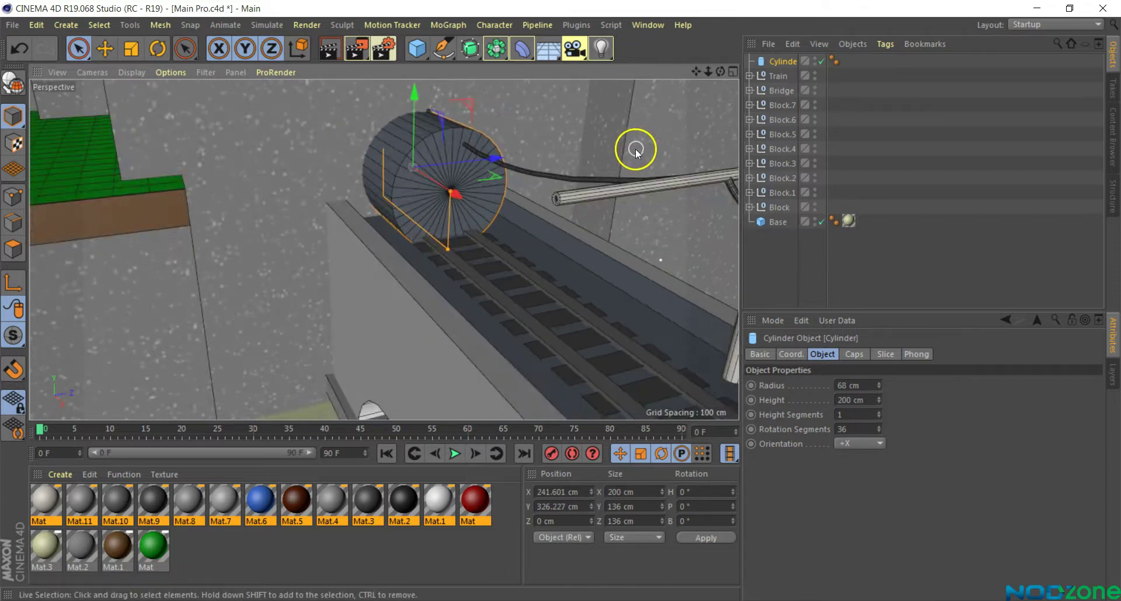
scroll(636, 153, "up", 2)
left_click_drag(561, 301, 553, 148, "alt")
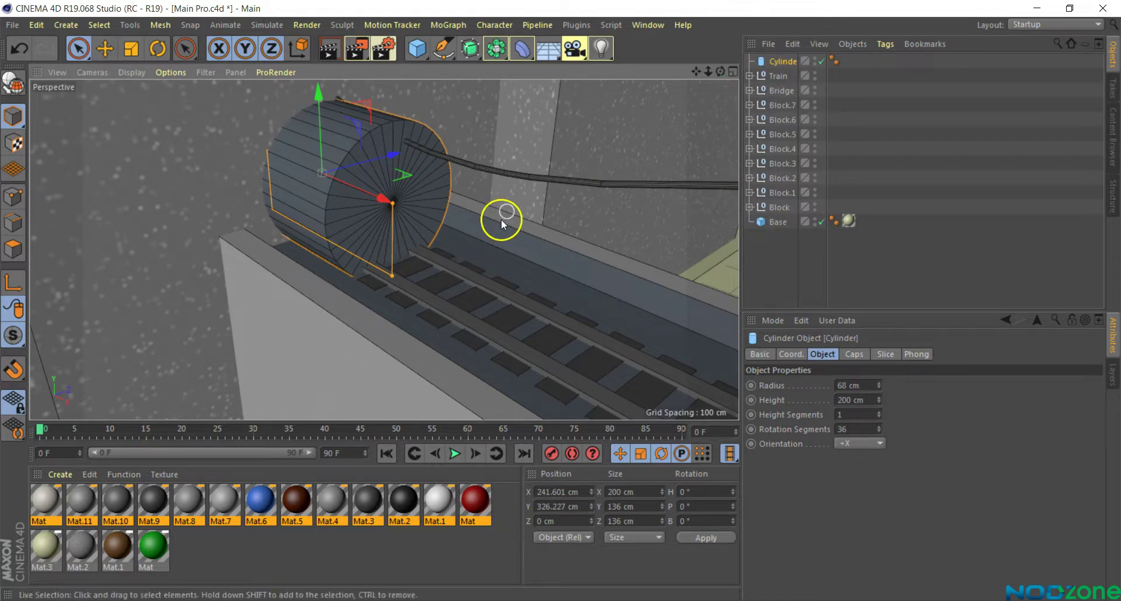
scroll(501, 218, "down", 3)
scroll(501, 219, "down", 2)
left_click(779, 207)
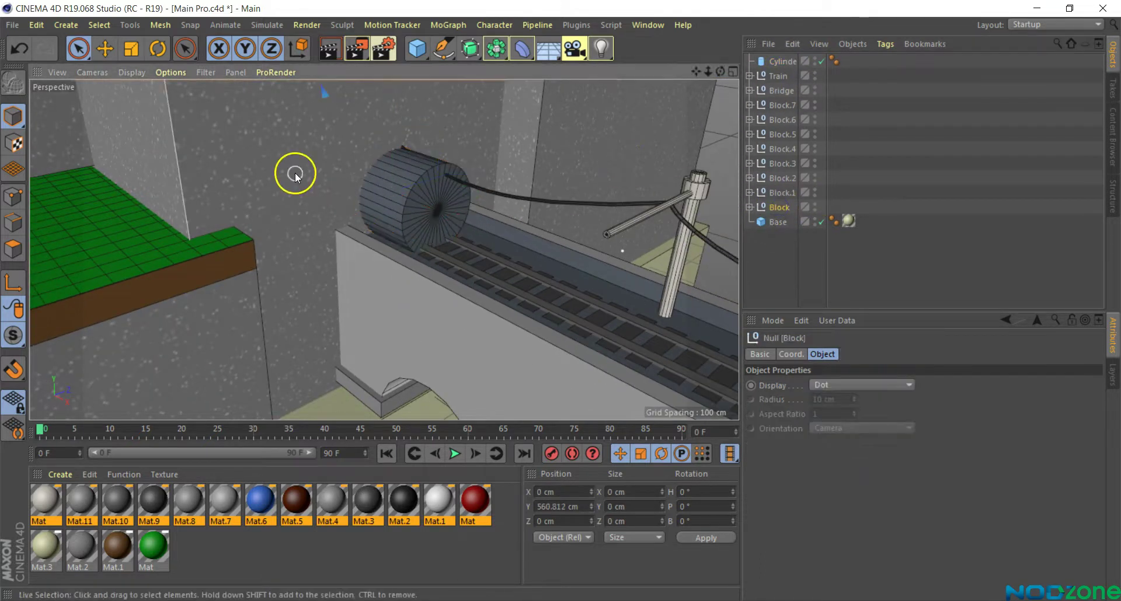
left_click_drag(295, 172, 308, 160, "alt")
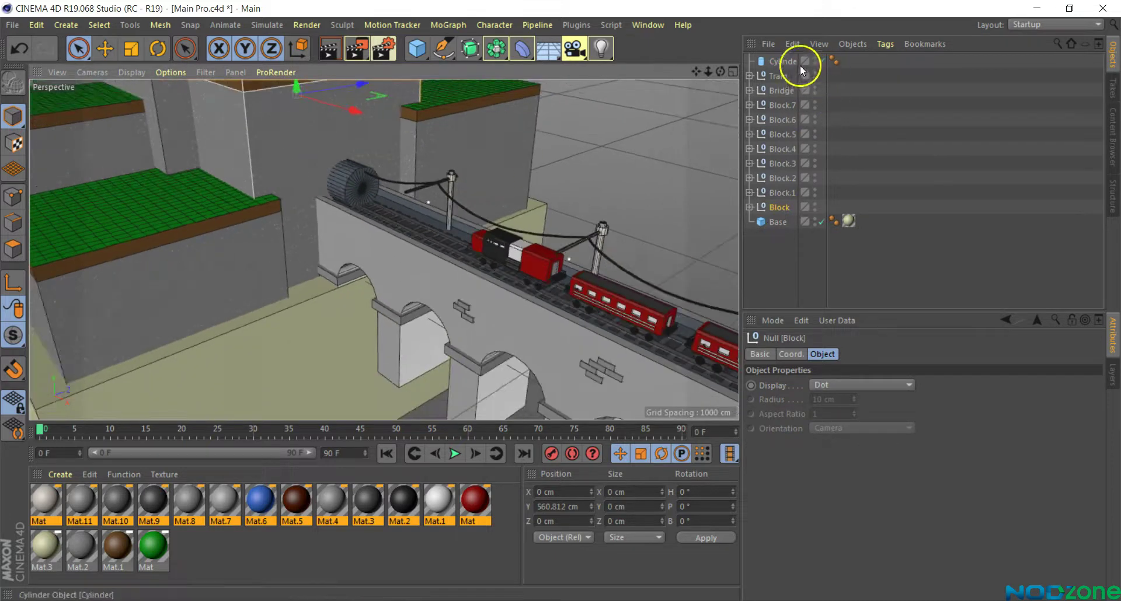
left_click_drag(785, 61, 782, 108)
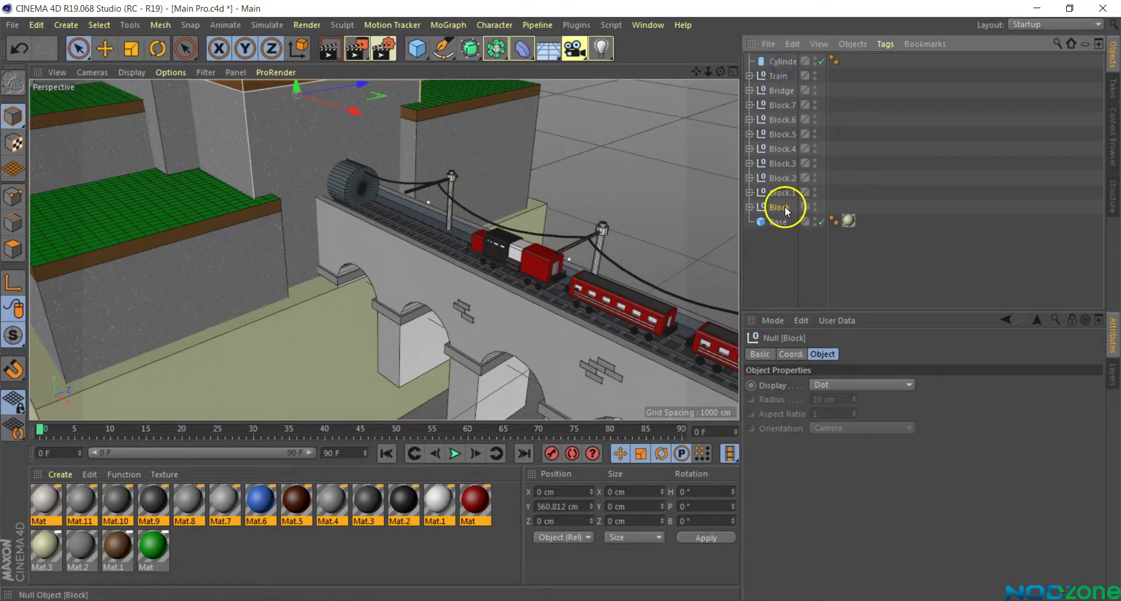
left_click_drag(782, 70, 782, 68)
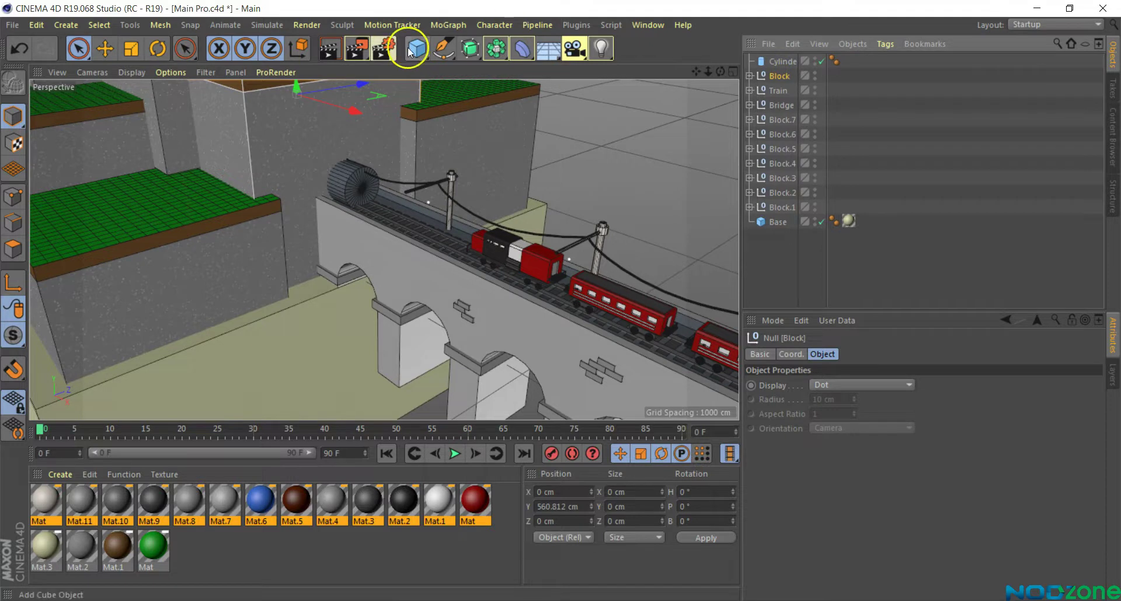
Step: Add a Boole and place Block and Cylinder inside it, Block above Cylinder
left_click(496, 48)
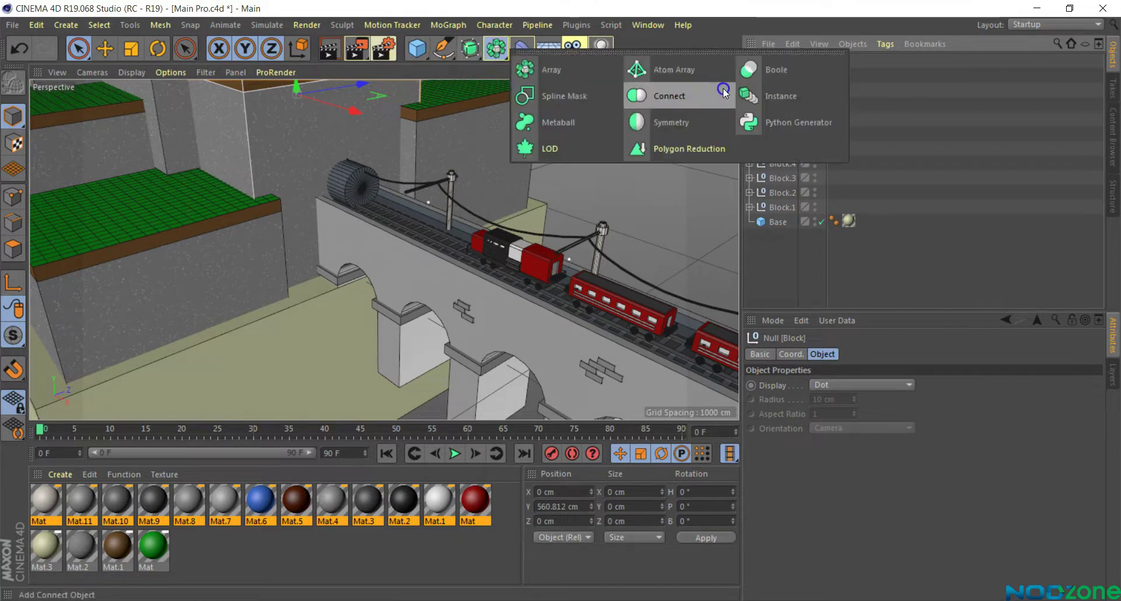
left_click(775, 70)
left_click(779, 90)
left_click(782, 76, "ctrl")
left_click_drag(778, 58, 779, 60)
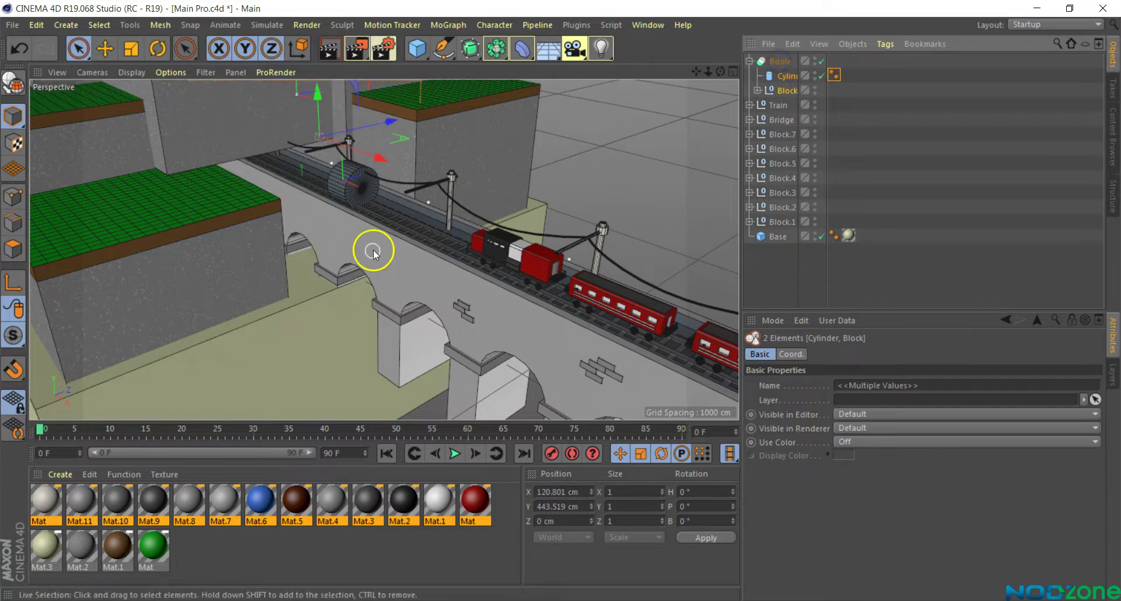
left_click(920, 92)
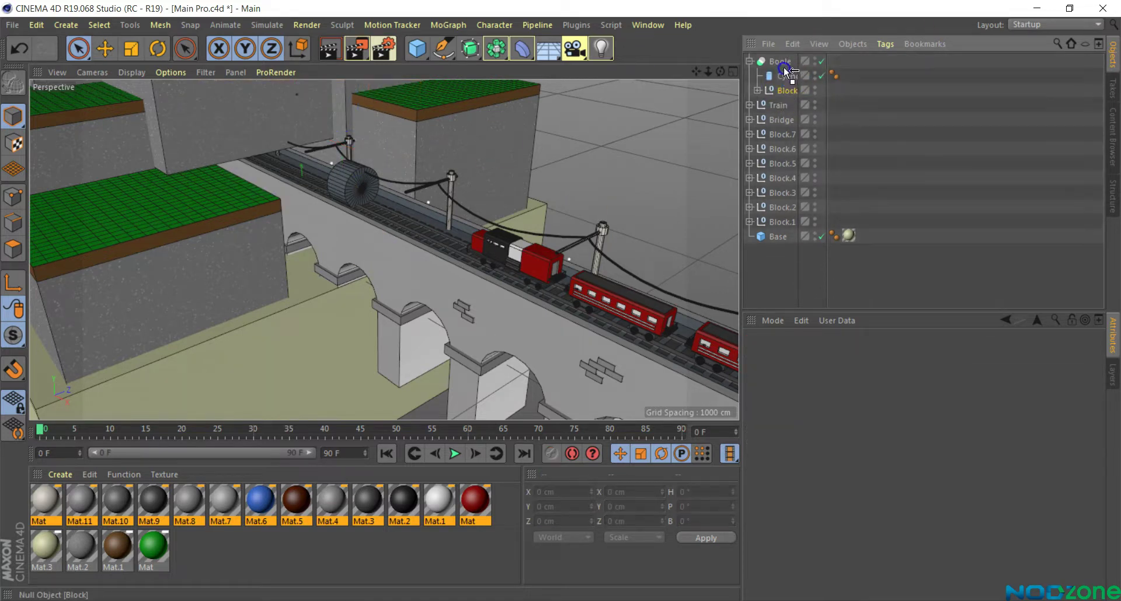
left_click_drag(787, 92, 782, 71)
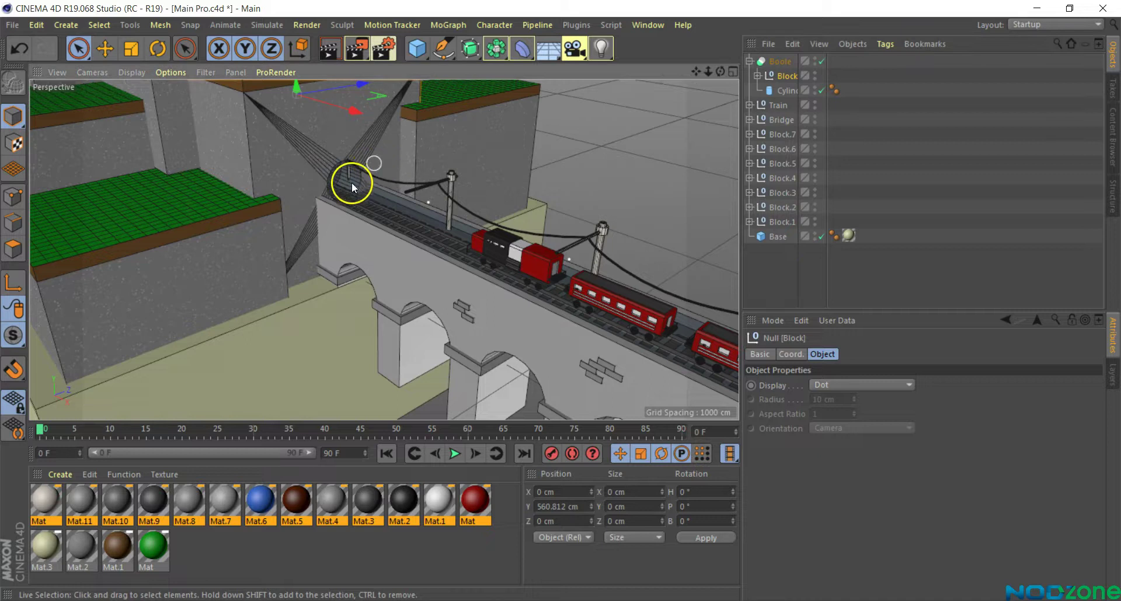
scroll(353, 181, "up", 3)
scroll(352, 182, "up", 2)
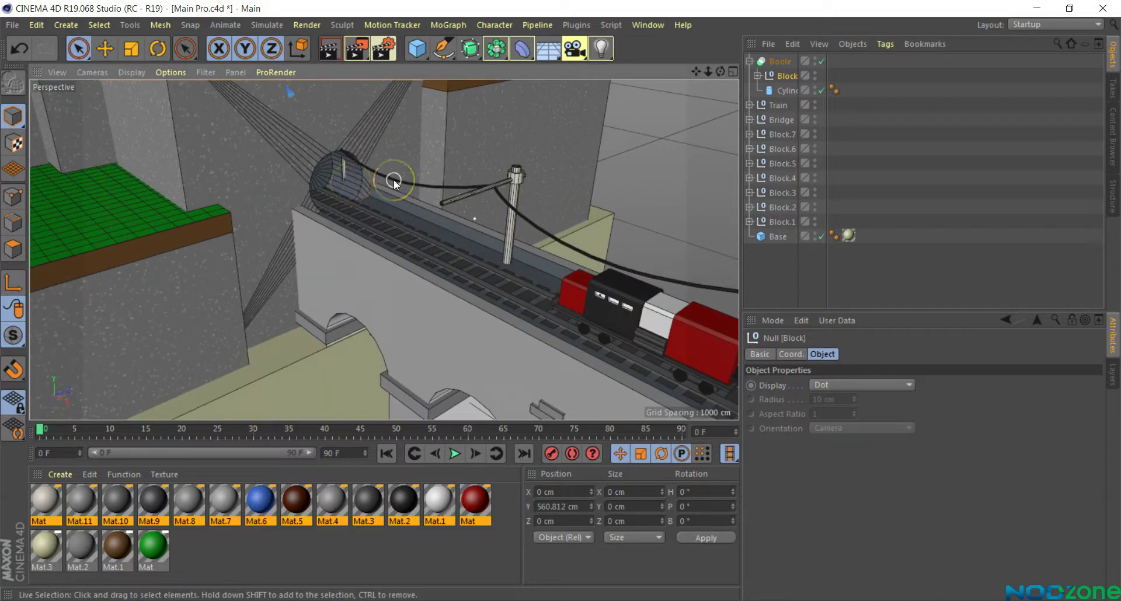
Step: Turn on Hide new edges for the Boole
left_click(780, 61)
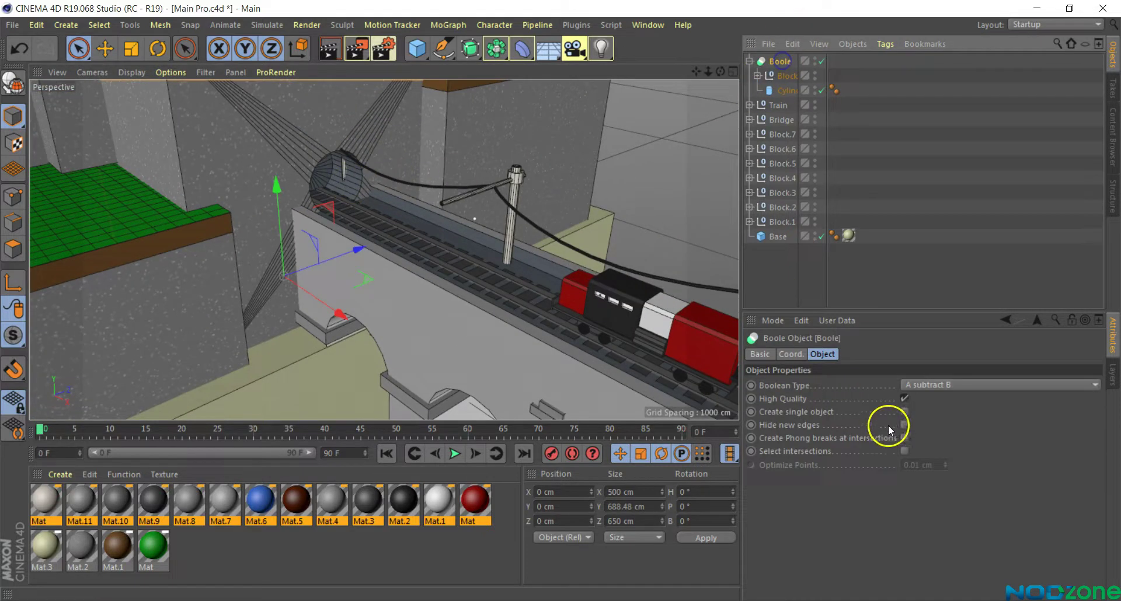
left_click(904, 426)
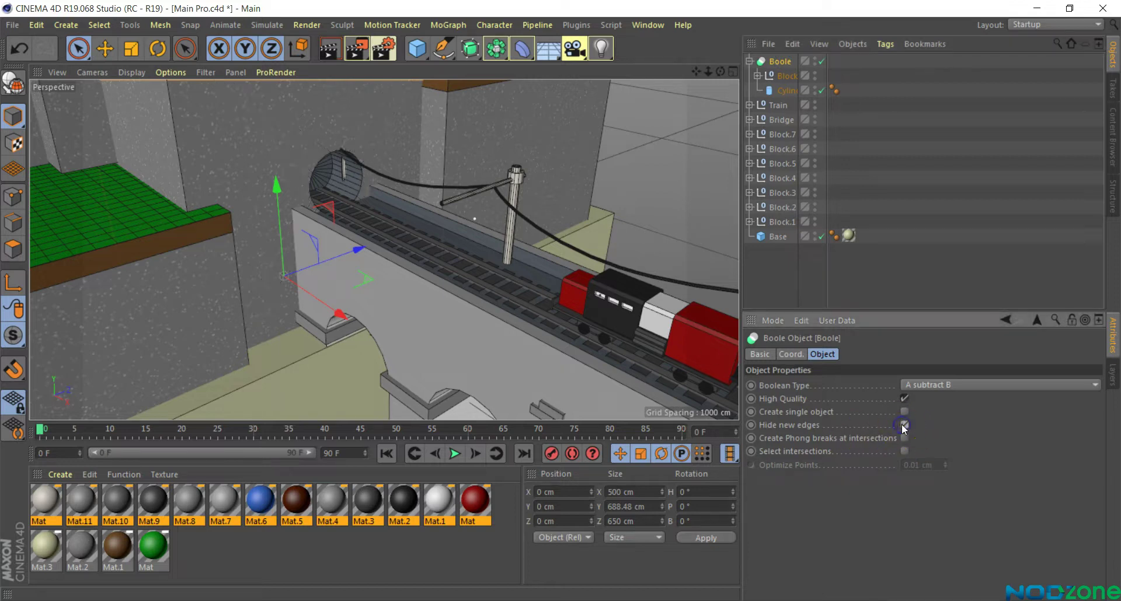
scroll(364, 153, "up", 2)
scroll(371, 155, "up", 1)
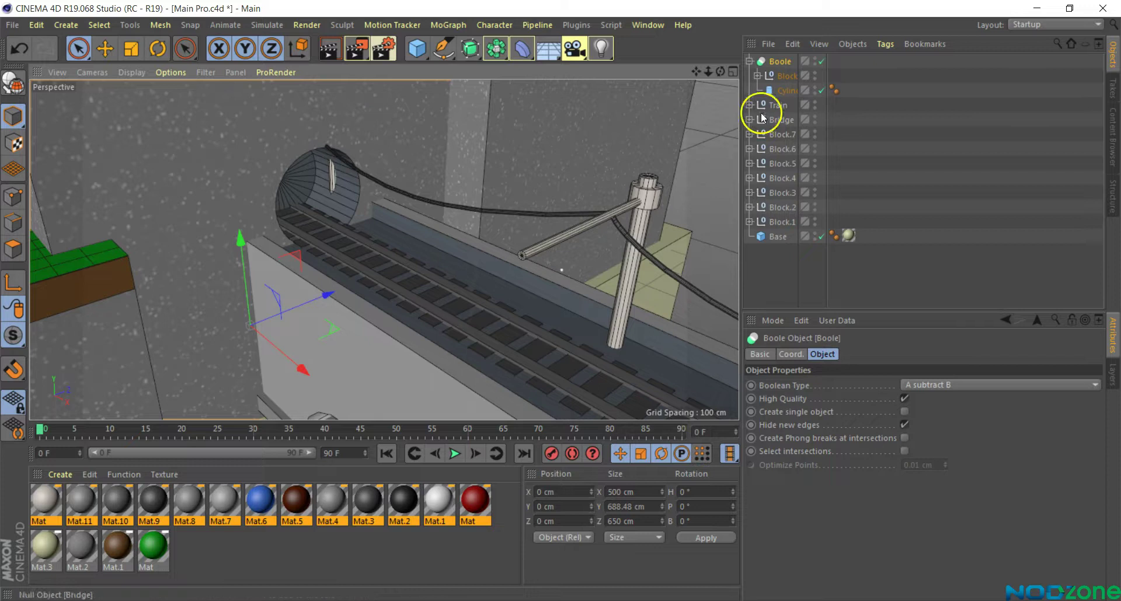
Step: Stretch the tunnel Cylinder to about 578.614 cm long, raise it slightly, and set radius 69 cm
left_click(782, 90)
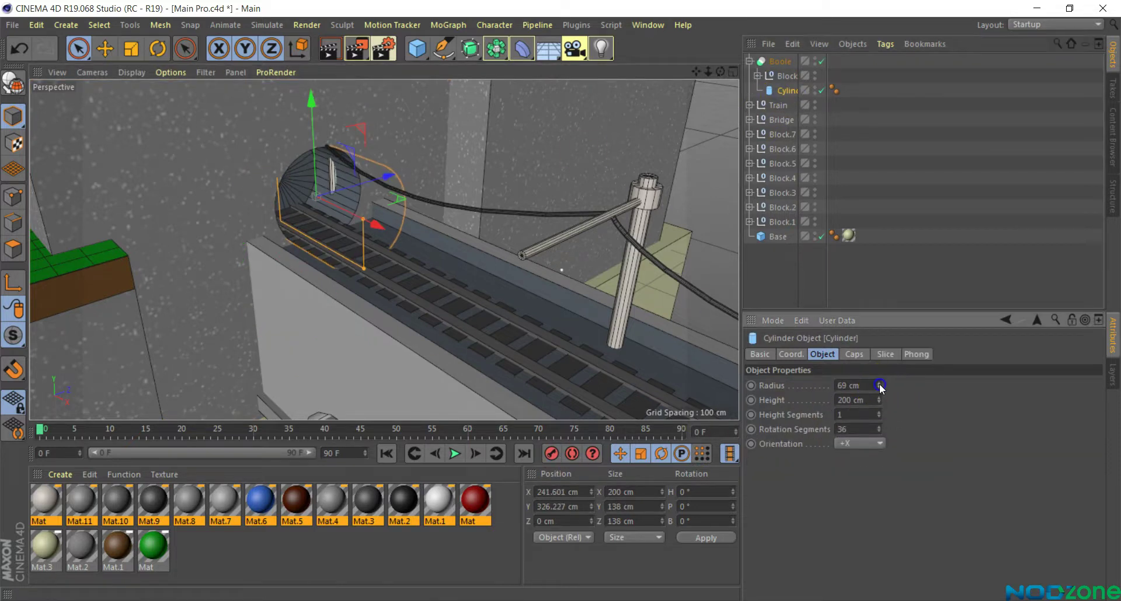
left_click_drag(879, 387, 880, 383)
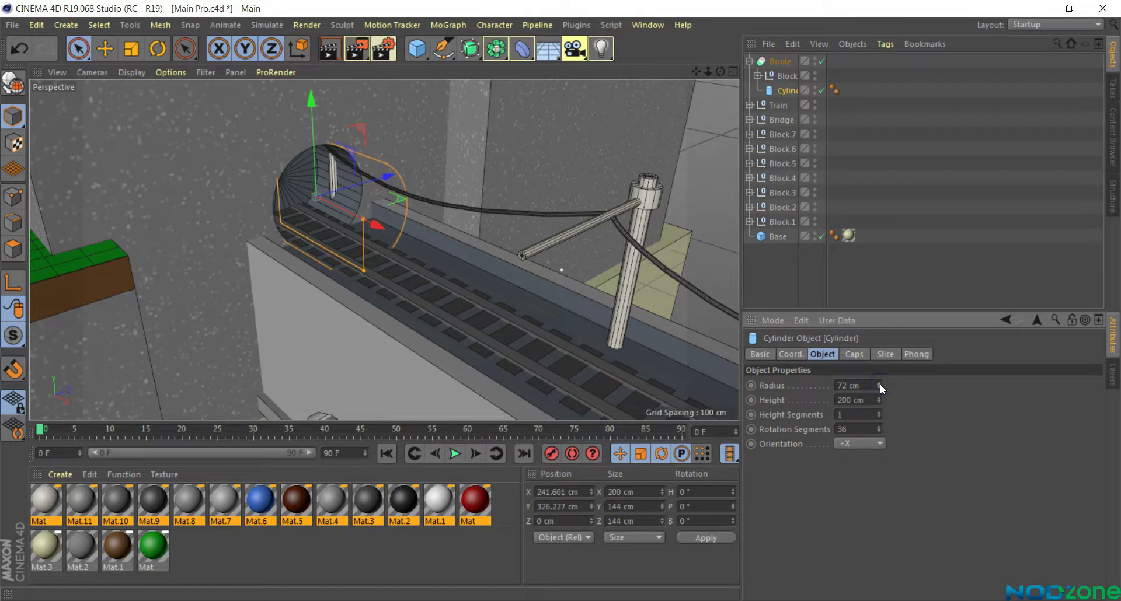
mouse_move(719, 71)
left_mouse_down()
mouse_move(560, 302)
mouse_move(346, 299)
left_mouse_up()
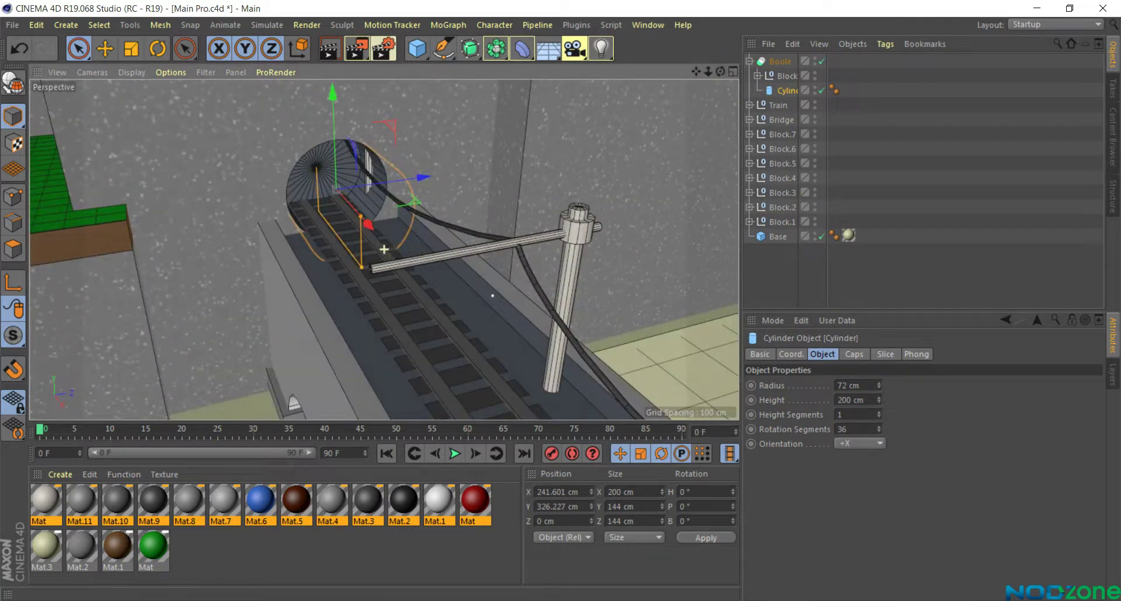
left_click_drag(367, 226, 399, 310)
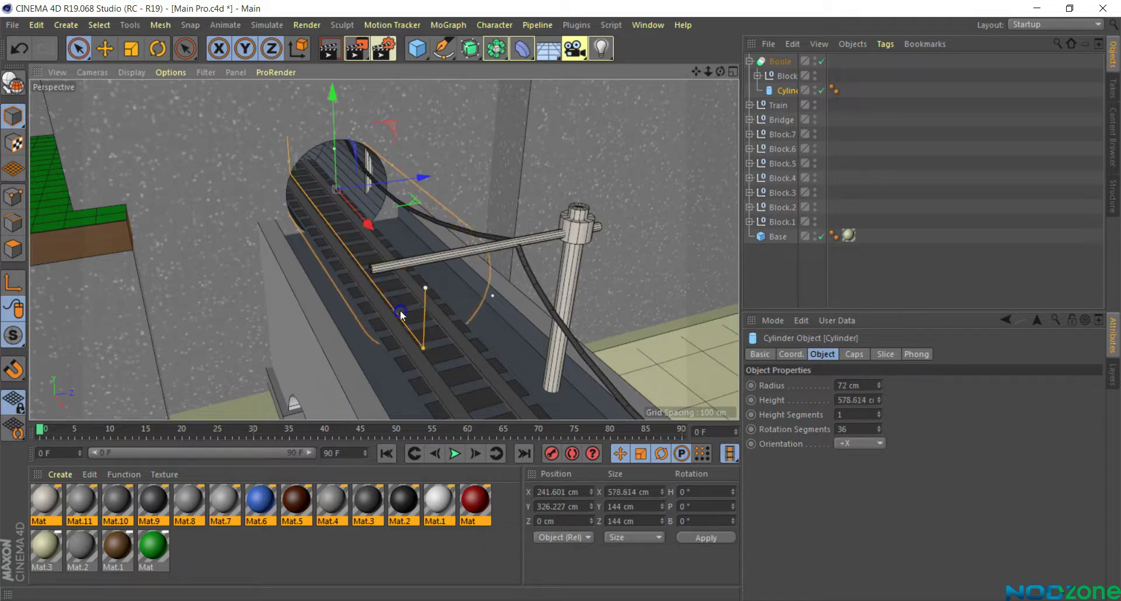
left_click_drag(333, 97, 332, 93)
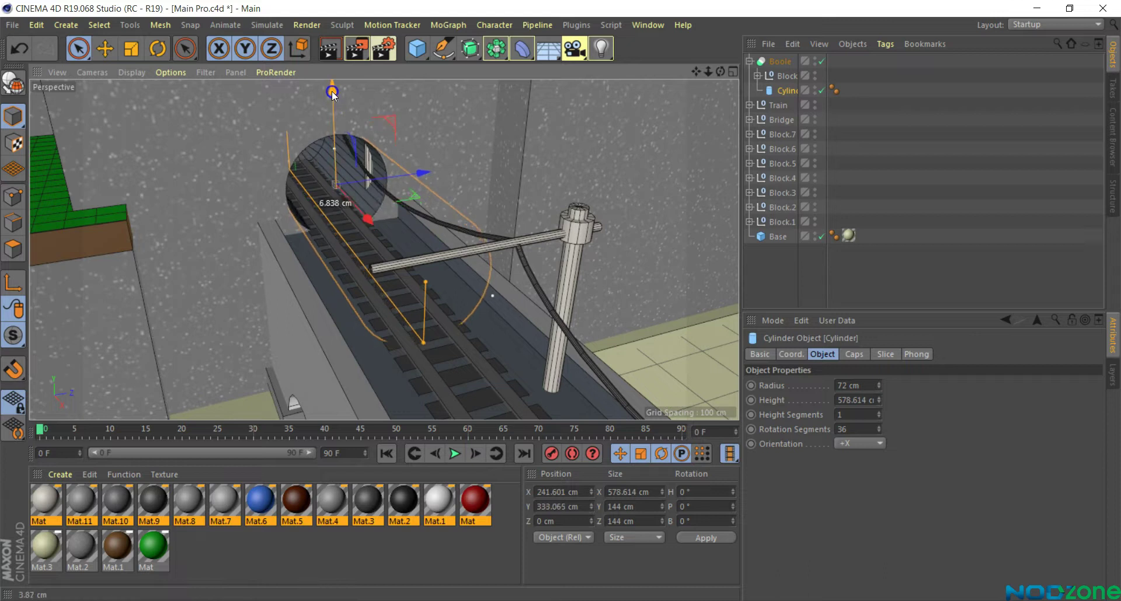
left_click_drag(881, 382, 879, 387)
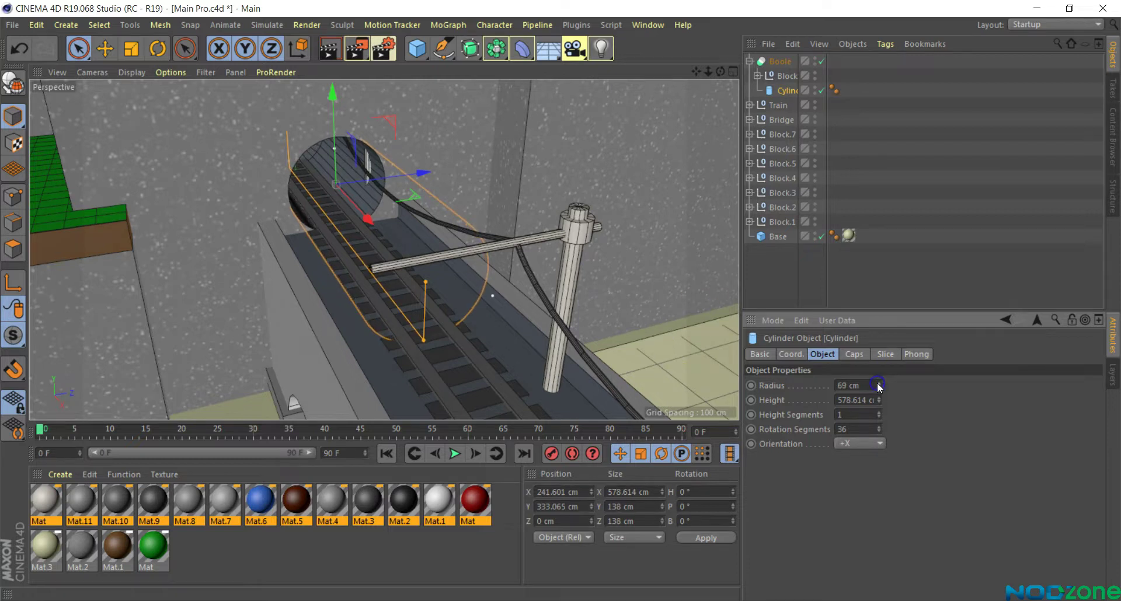
Step: Select the Base cube and bring the tunnel and train into view
left_click(671, 370)
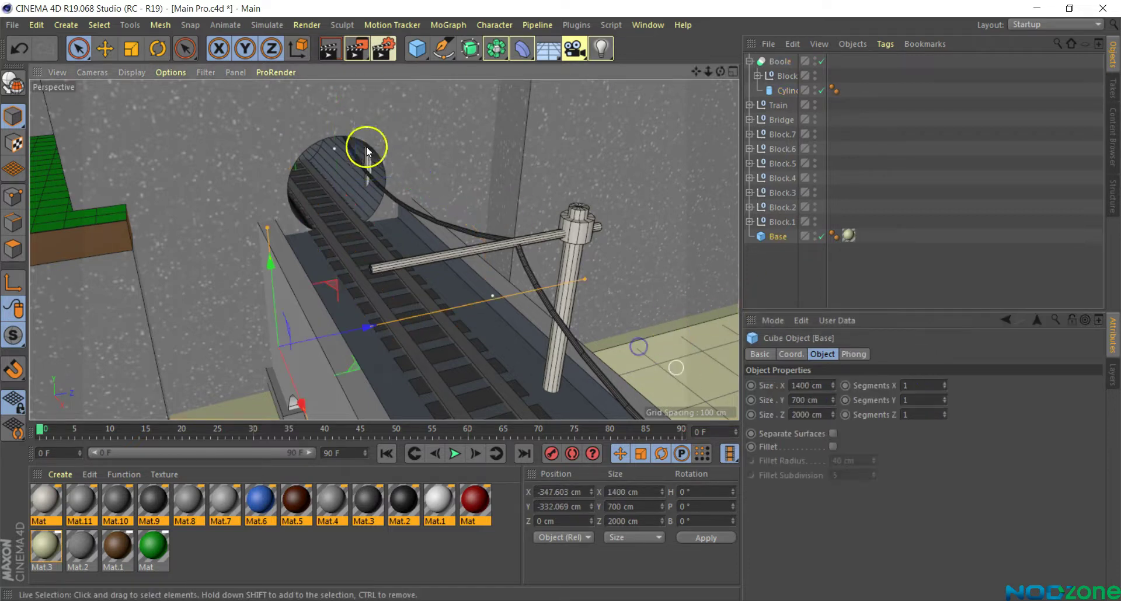
scroll(361, 206, "down", 3)
scroll(357, 210, "down", 3)
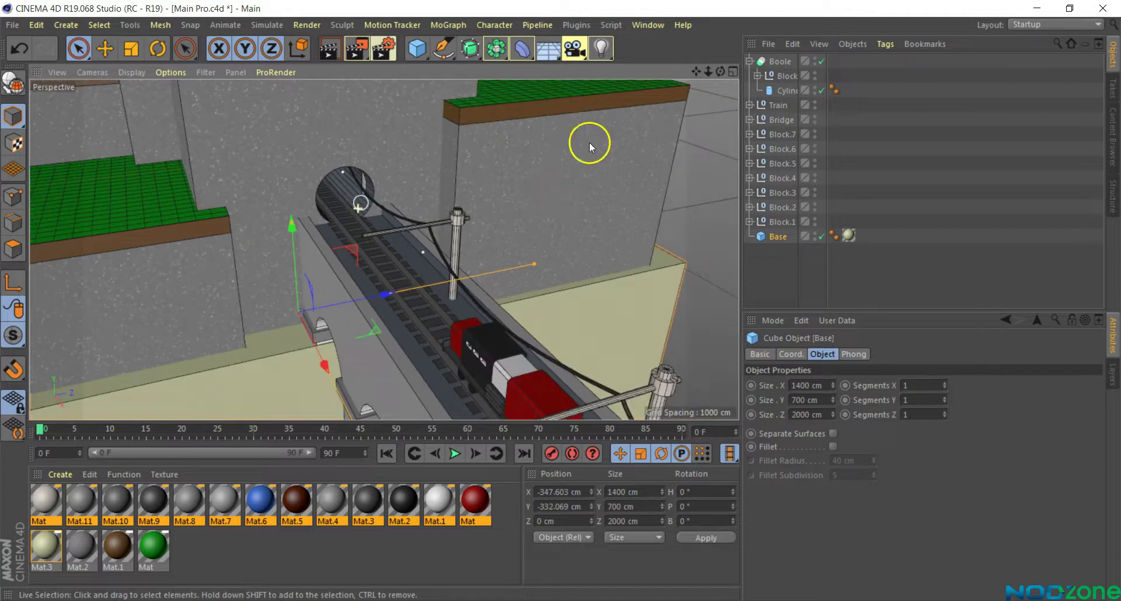
mouse_move(724, 71)
left_mouse_down()
mouse_move(688, 88)
mouse_move(635, 177)
left_mouse_up()
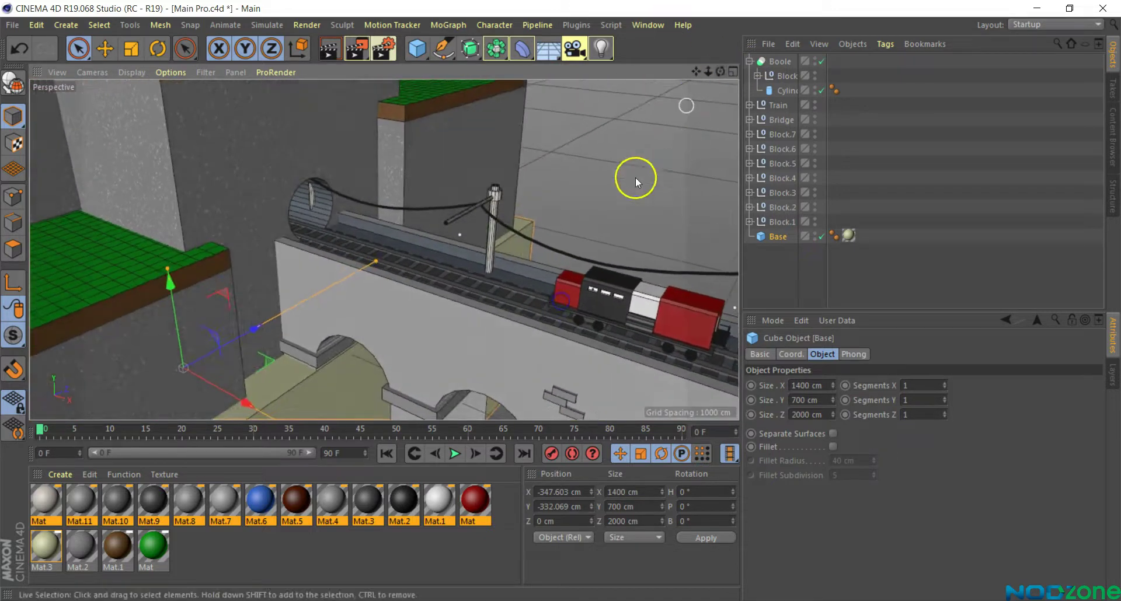
left_click_drag(695, 72, 607, 44)
scroll(514, 206, "down", 2)
scroll(513, 205, "down", 2)
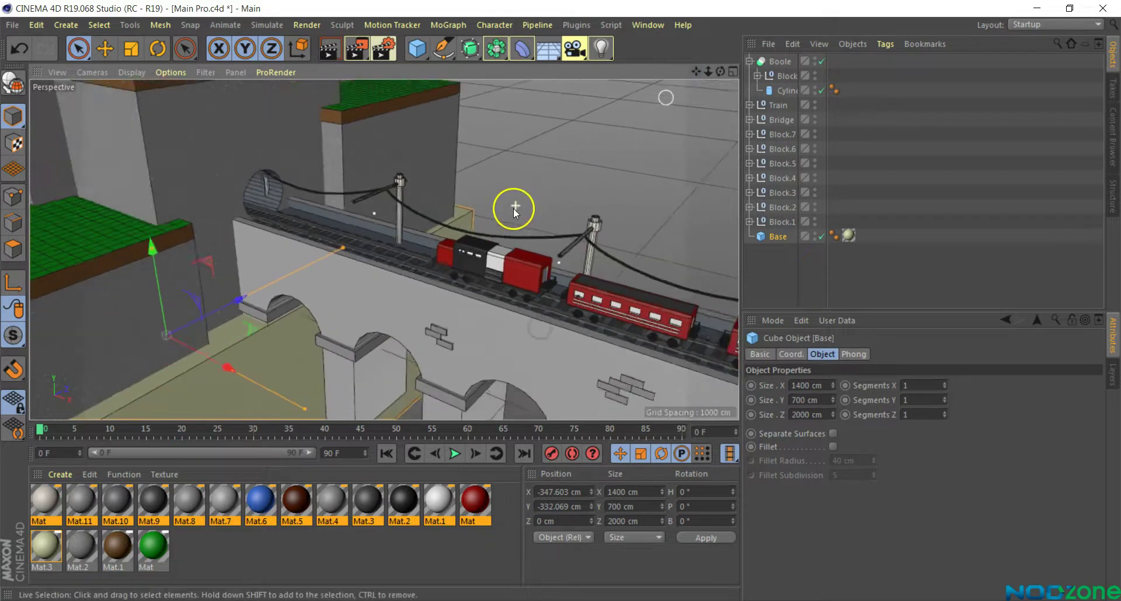
scroll(513, 208, "down", 2)
Step: Slide the Train along the bridge track to X 1628.083 cm, near the tunnel
left_click(780, 106)
left_click(750, 62)
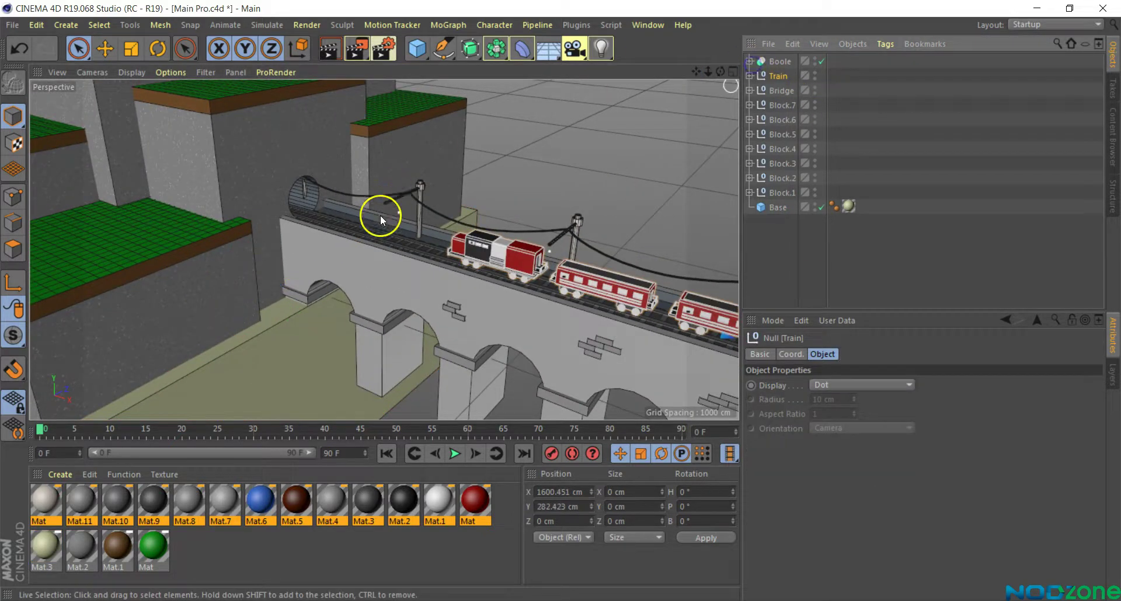
mouse_move(720, 71)
left_mouse_down()
mouse_move(696, 71)
mouse_move(710, 351)
left_mouse_up()
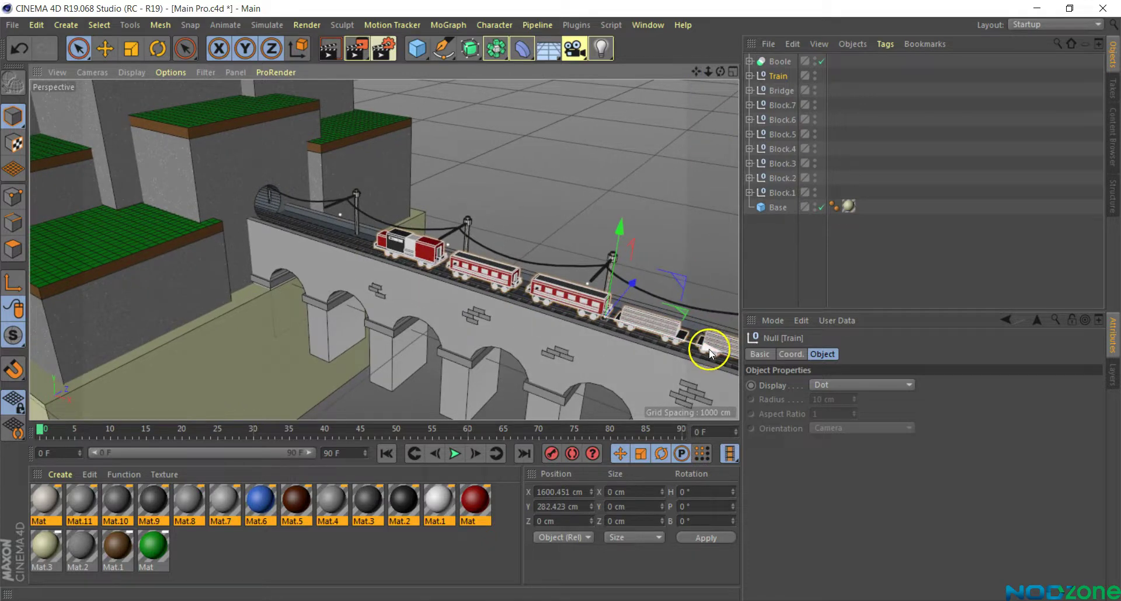
mouse_move(687, 342)
left_mouse_down()
mouse_move(432, 202)
mouse_move(717, 351)
left_mouse_up()
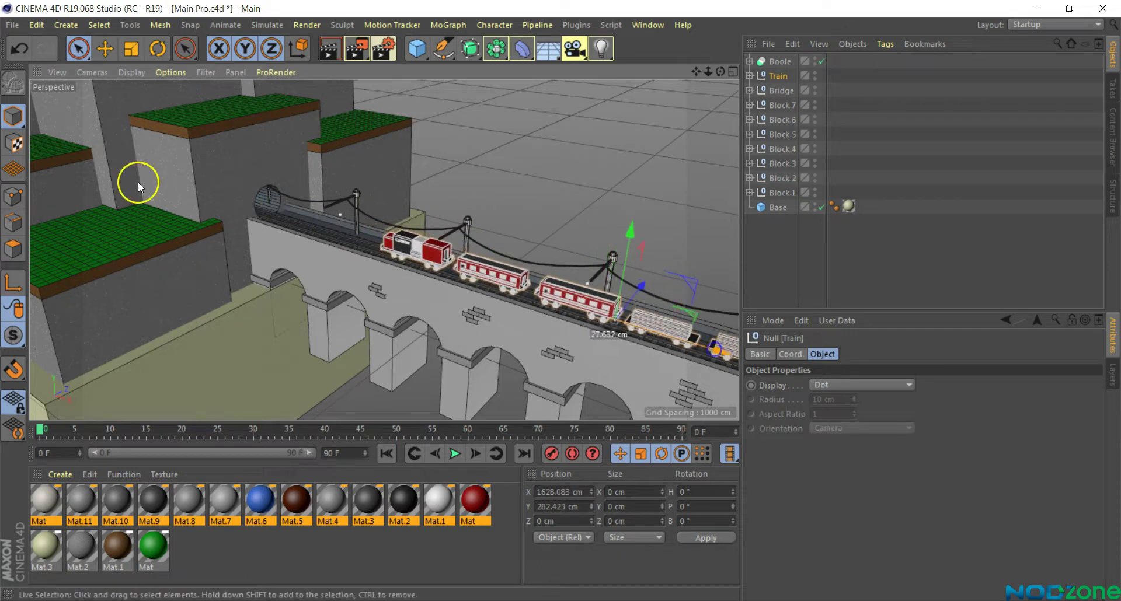
scroll(244, 175, "up", 3)
scroll(244, 180, "up", 2)
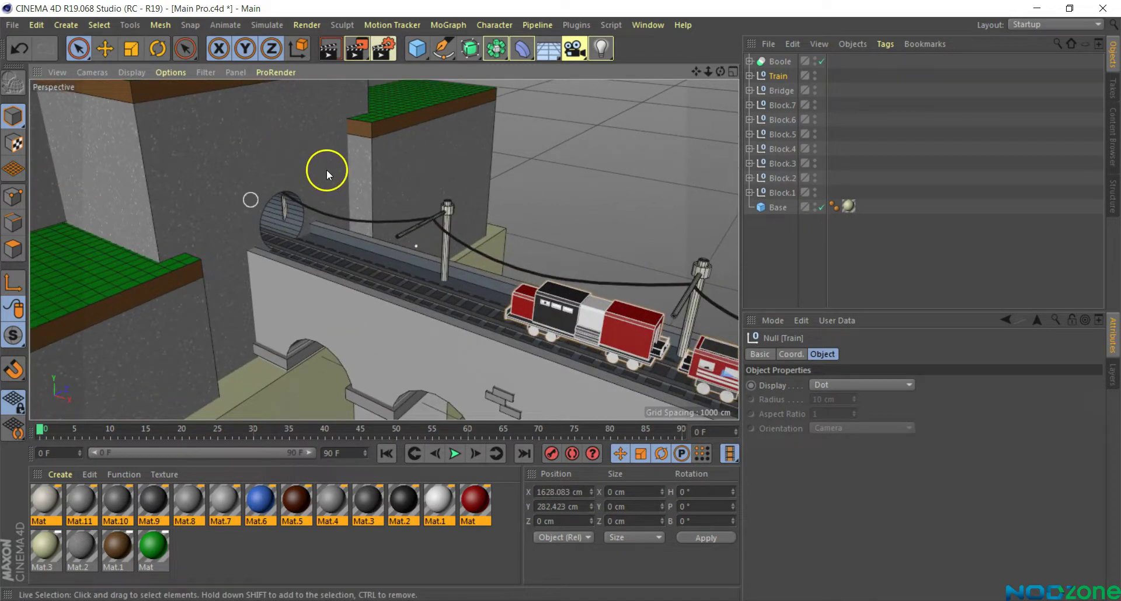
scroll(559, 302, "up", 2)
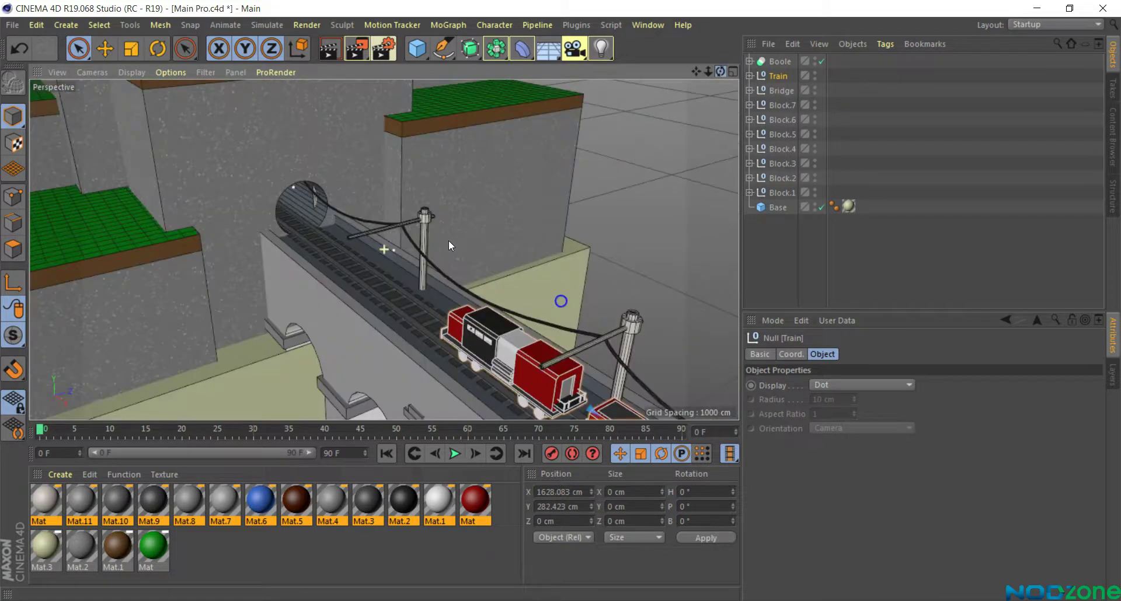
scroll(264, 193, "up", 2)
scroll(265, 192, "up", 1)
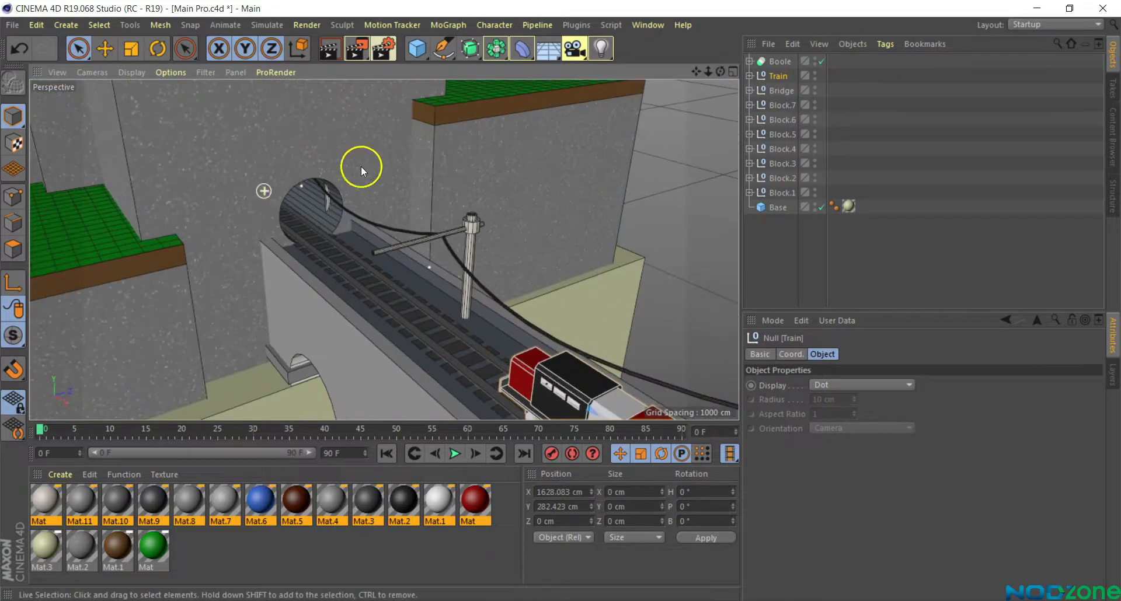
Step: Add a Tube at the tunnel, oriented +X, with a 100 cm outer radius
left_click(417, 52)
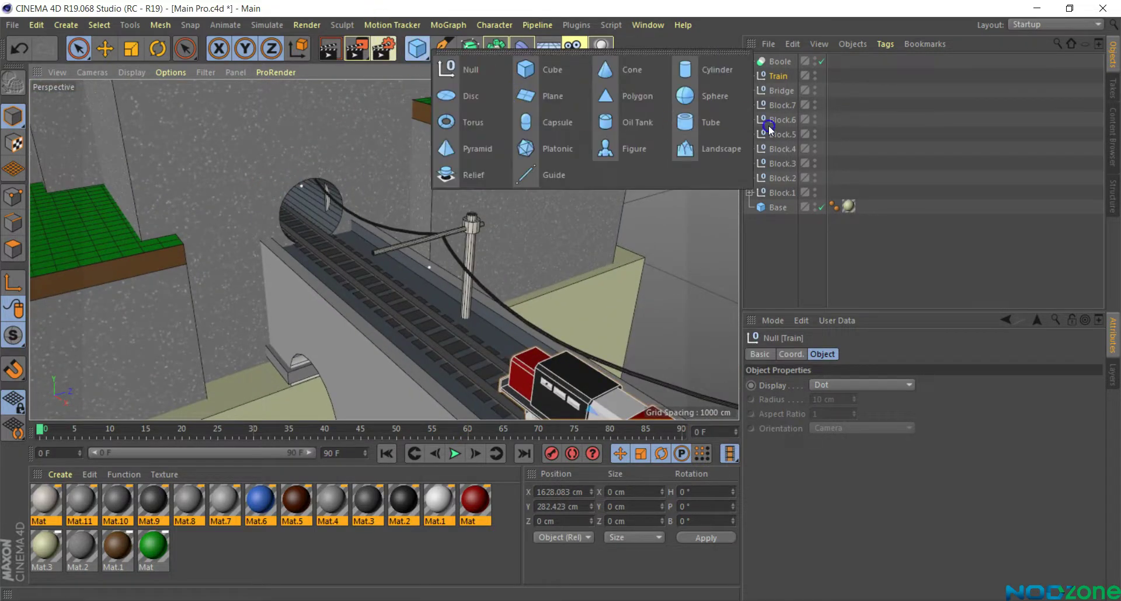
left_click(707, 121)
left_click_drag(271, 225, 274, 118)
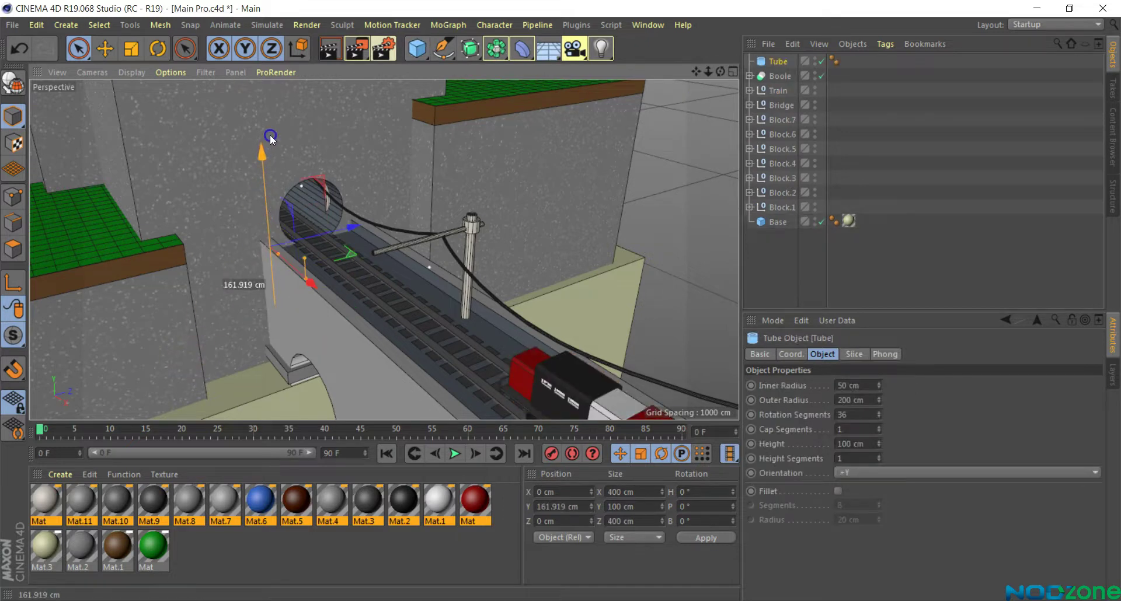
left_click_drag(314, 227, 709, 474)
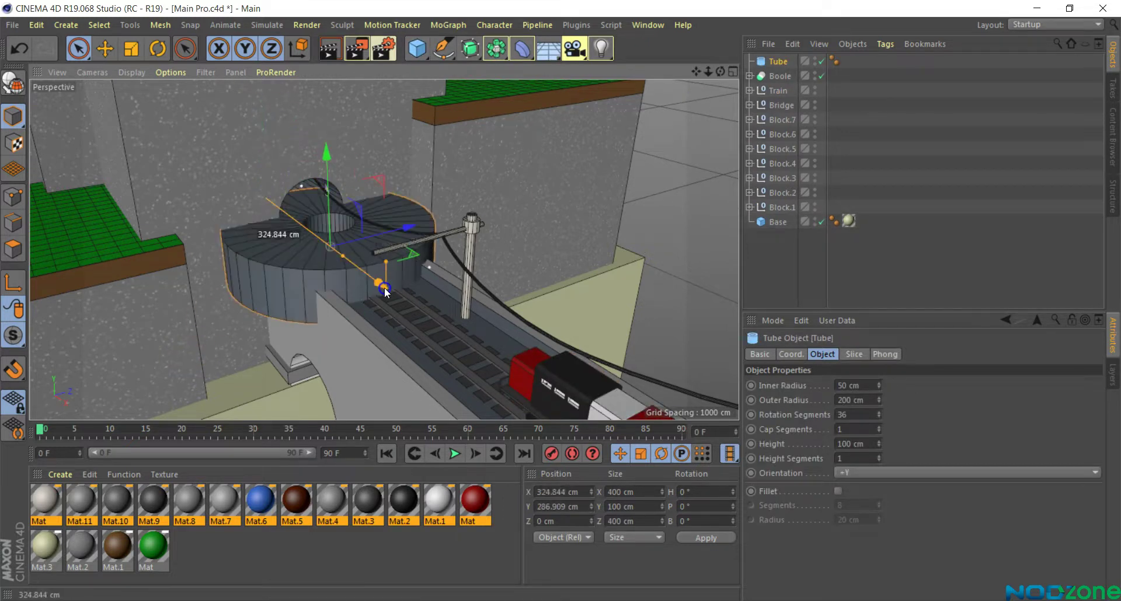
left_click(891, 474)
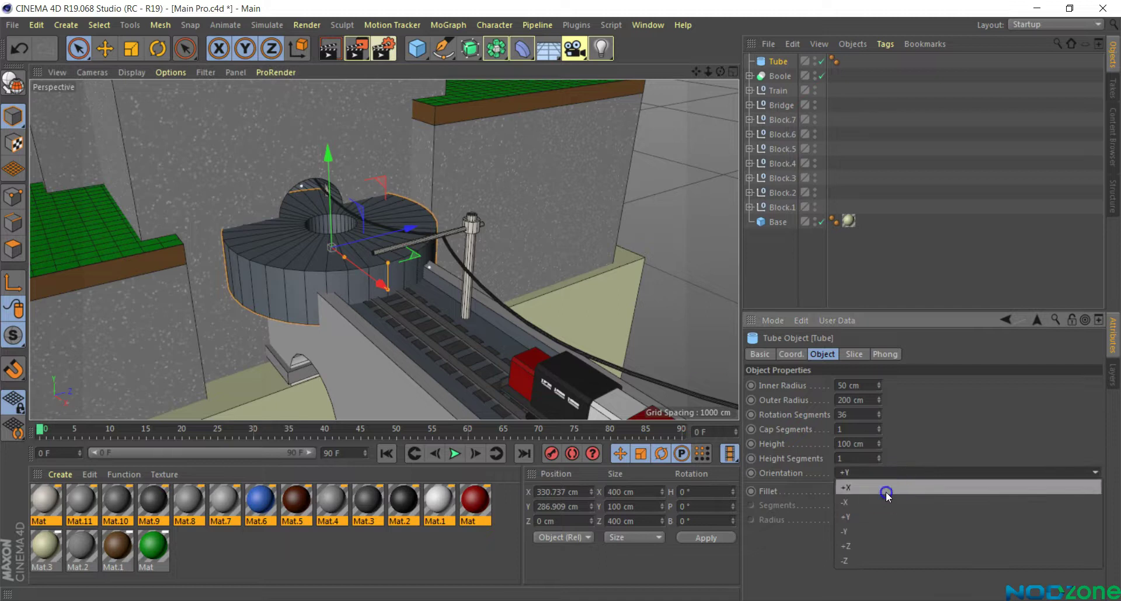
left_click(883, 486)
left_click(873, 401)
type("100")
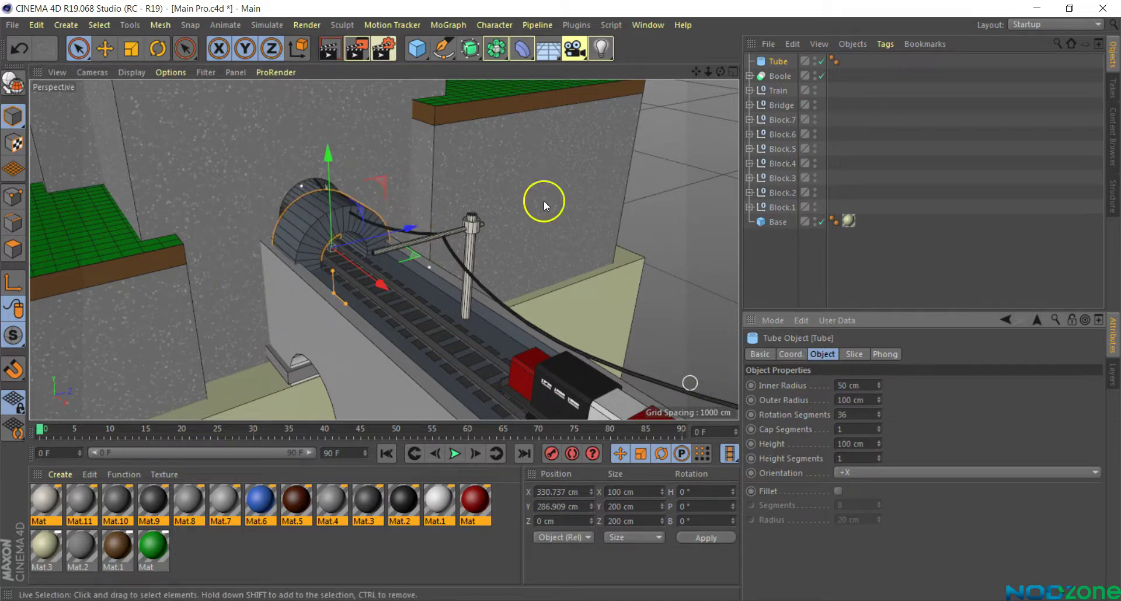
scroll(387, 243, "up", 3)
scroll(337, 191, "up", 3)
Step: Slide the Tube to the tunnel opening and set its inner radius to 76 cm
mouse_move(380, 295)
left_mouse_down()
mouse_move(299, 173)
mouse_move(282, 118)
left_mouse_up()
mouse_move(720, 76)
left_mouse_down()
mouse_move(314, 255)
mouse_move(328, 238)
left_mouse_up()
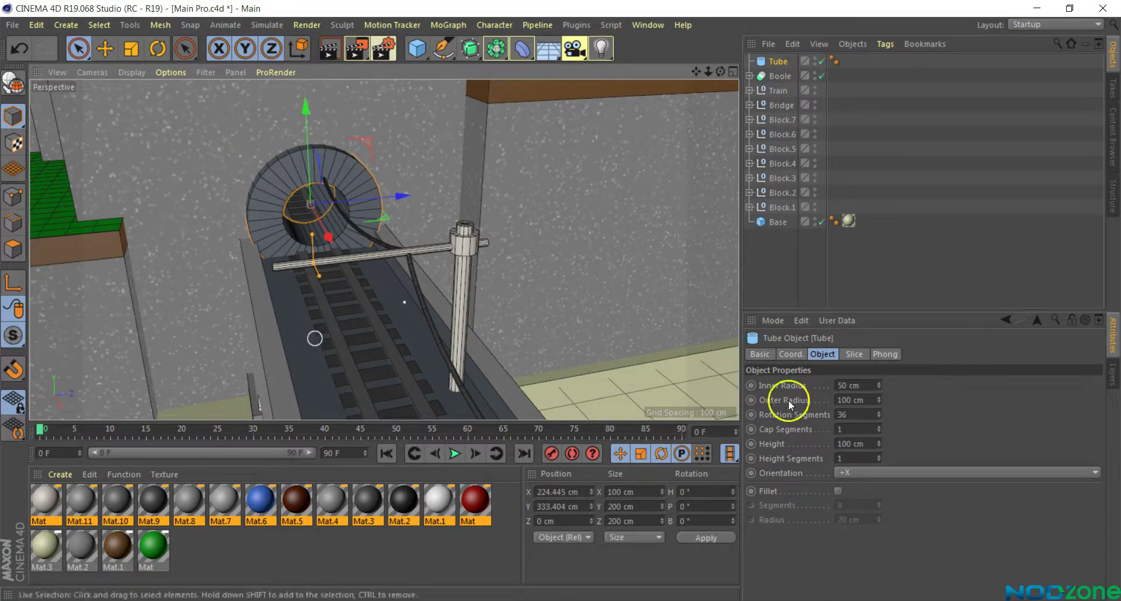
left_click(859, 385)
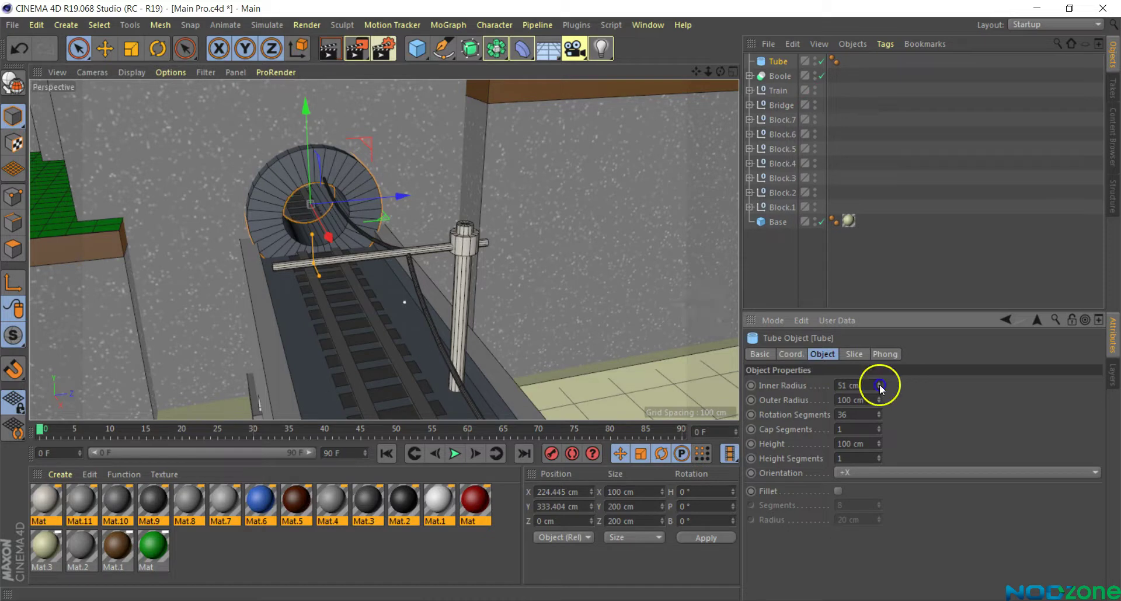
left_click_drag(879, 386, 880, 389)
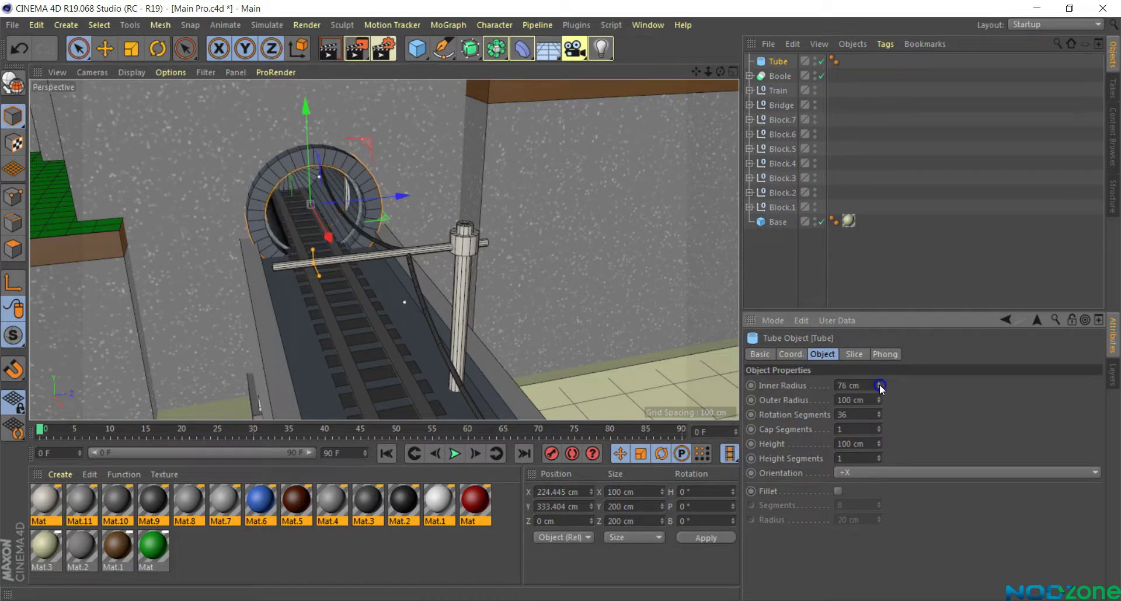
left_click_drag(720, 71, 689, 105)
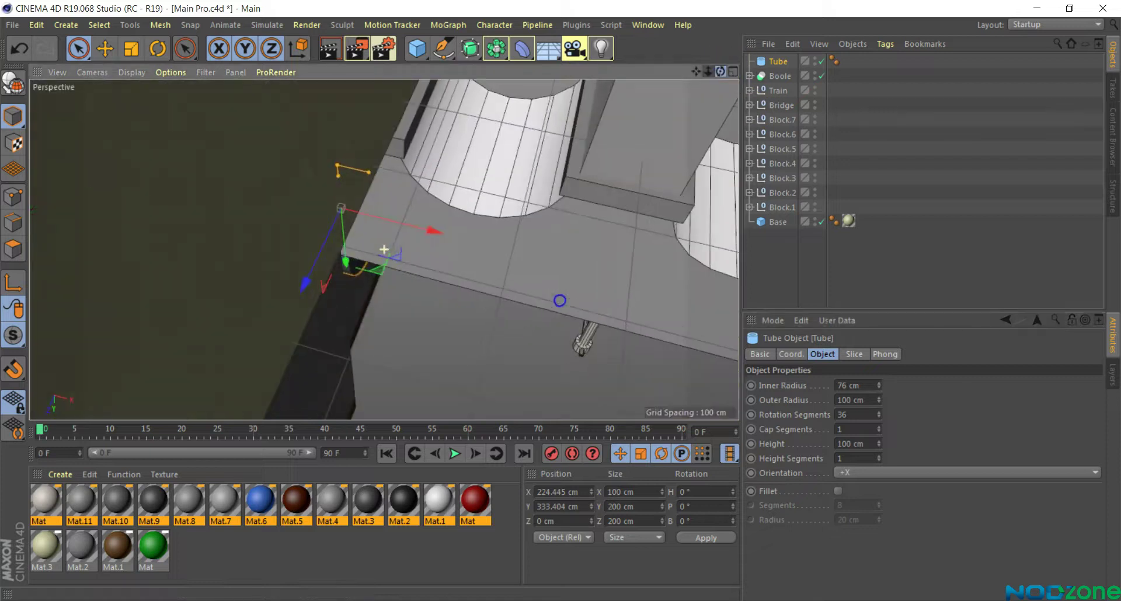
left_click_drag(558, 306, 558, 298)
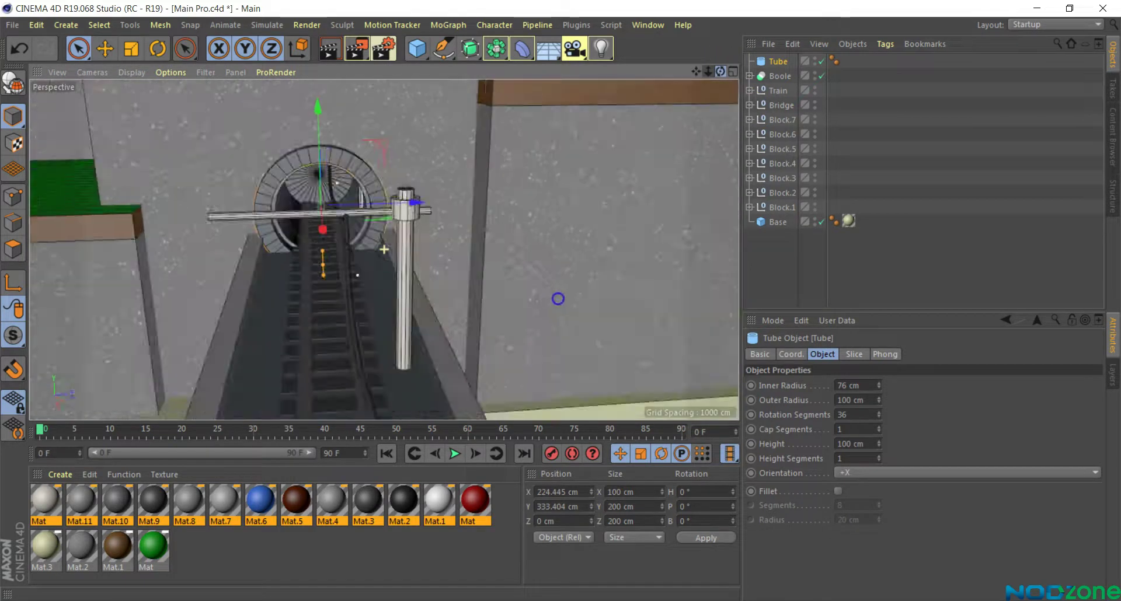
mouse_move(263, 107)
left_mouse_down("alt")
mouse_move(327, 190)
mouse_move(876, 35)
left_mouse_up("alt")
mouse_move(720, 72)
left_mouse_down()
mouse_move(560, 300)
mouse_move(548, 293)
left_mouse_up()
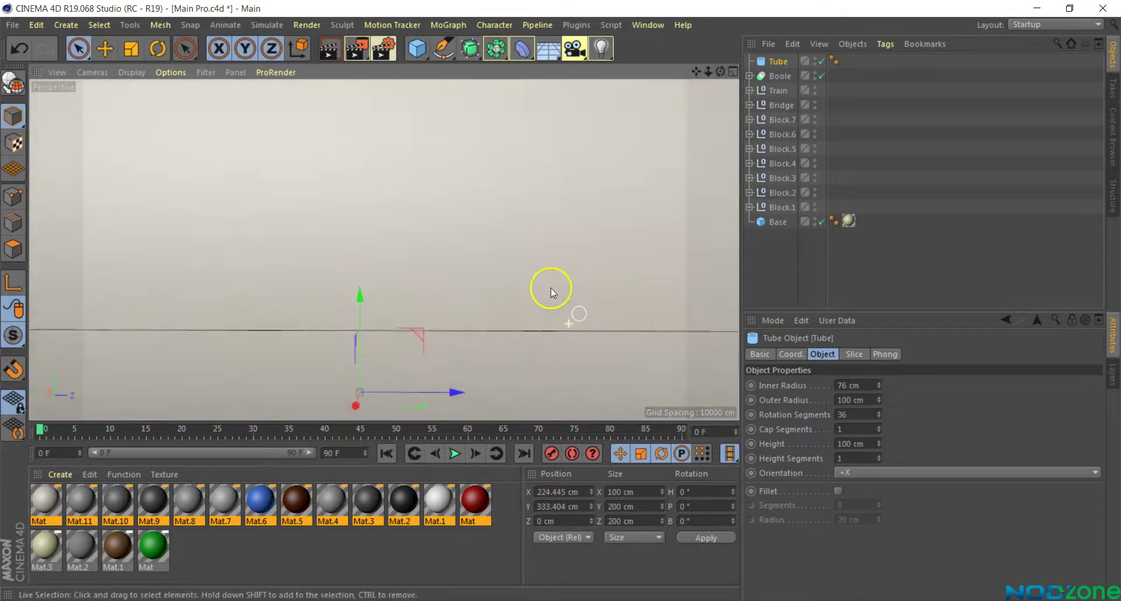
mouse_move(720, 71)
left_mouse_down()
mouse_move(384, 249)
mouse_move(42, 71)
left_mouse_up()
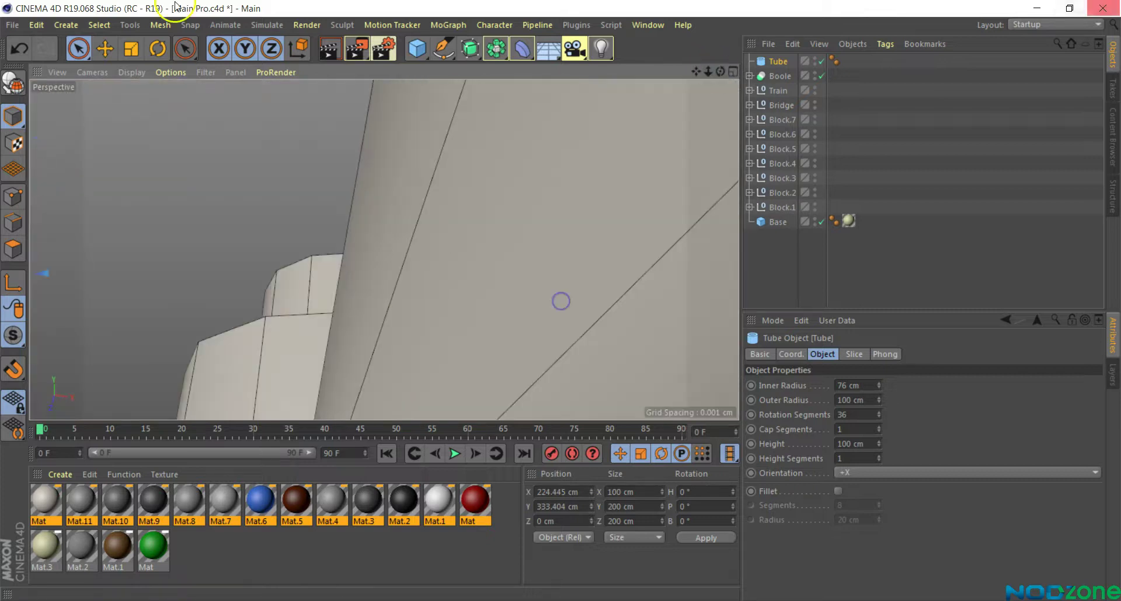
left_click(44, 70)
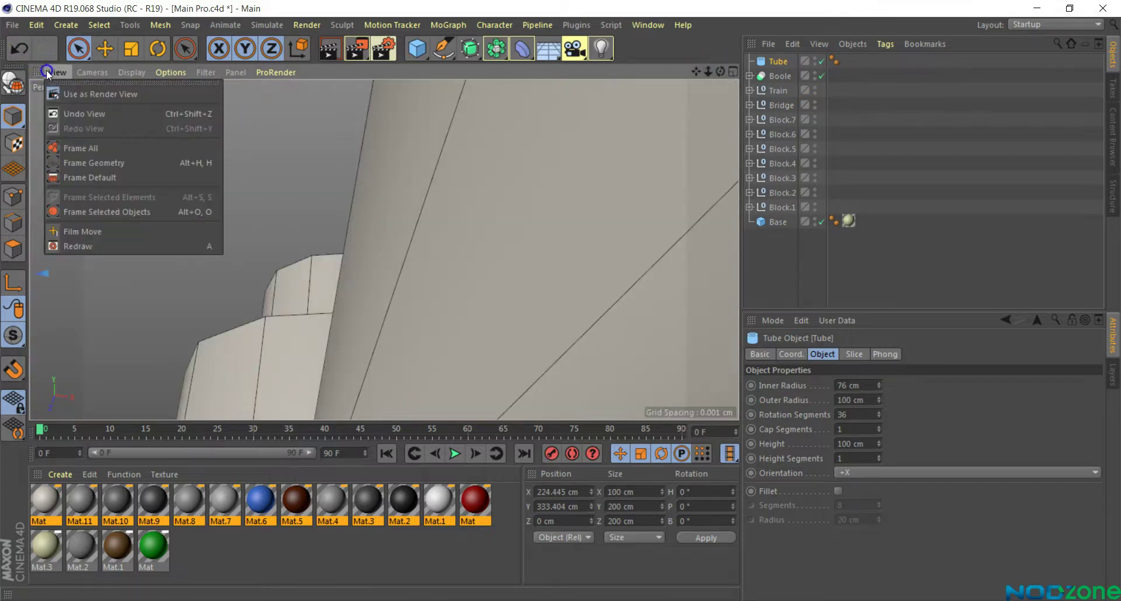
left_click(93, 179)
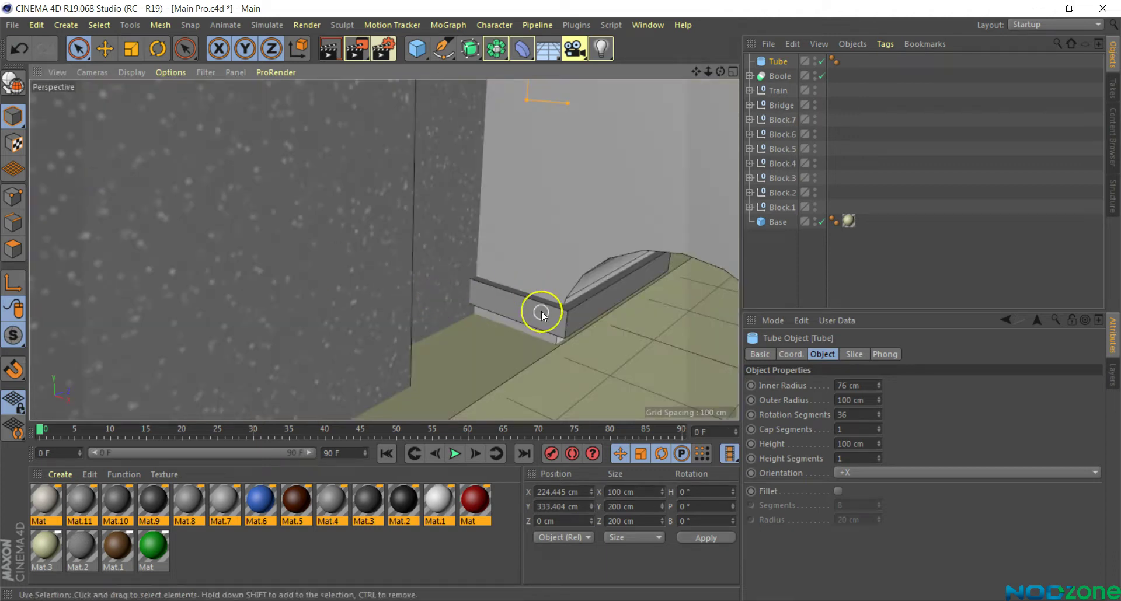
Step: Thin the tunnel's Tube rim to 70 cm inner radius and 92 cm outer radius
mouse_move(541, 313)
left_mouse_down("alt")
mouse_move(581, 103)
mouse_move(628, 106)
left_mouse_up("alt")
left_click_drag(720, 72, 695, 87)
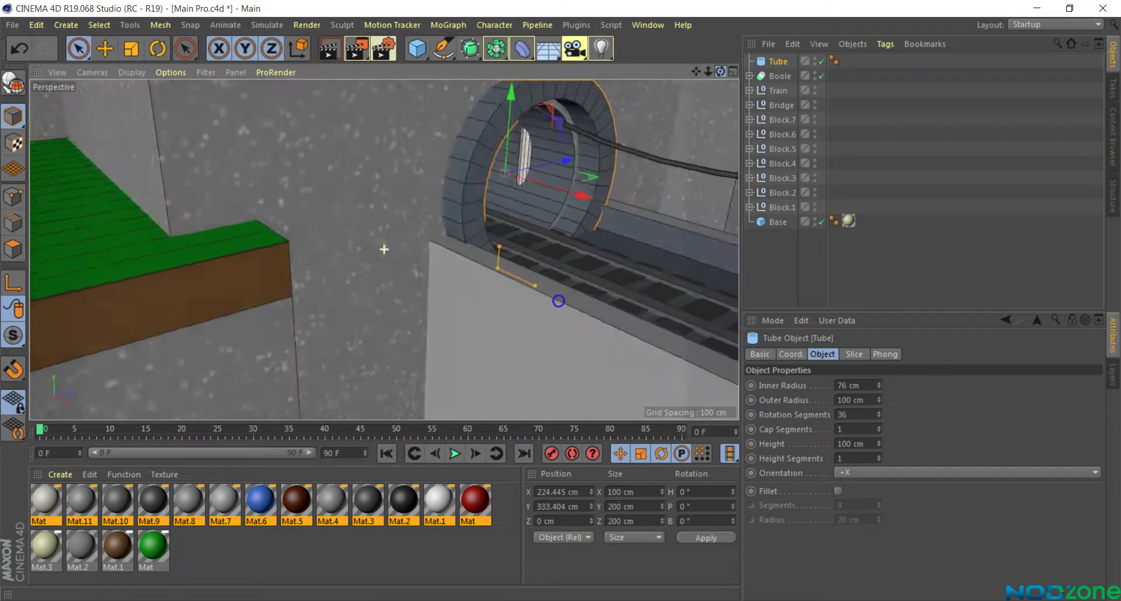
left_click_drag(558, 302, 699, 168, "alt")
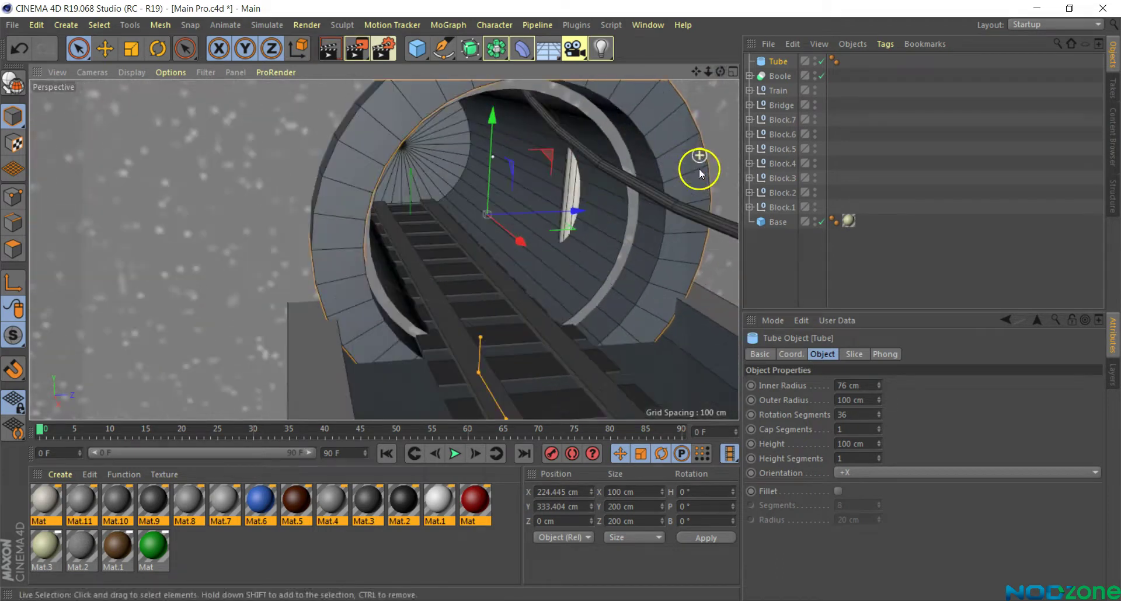
left_click_drag(719, 76, 720, 78)
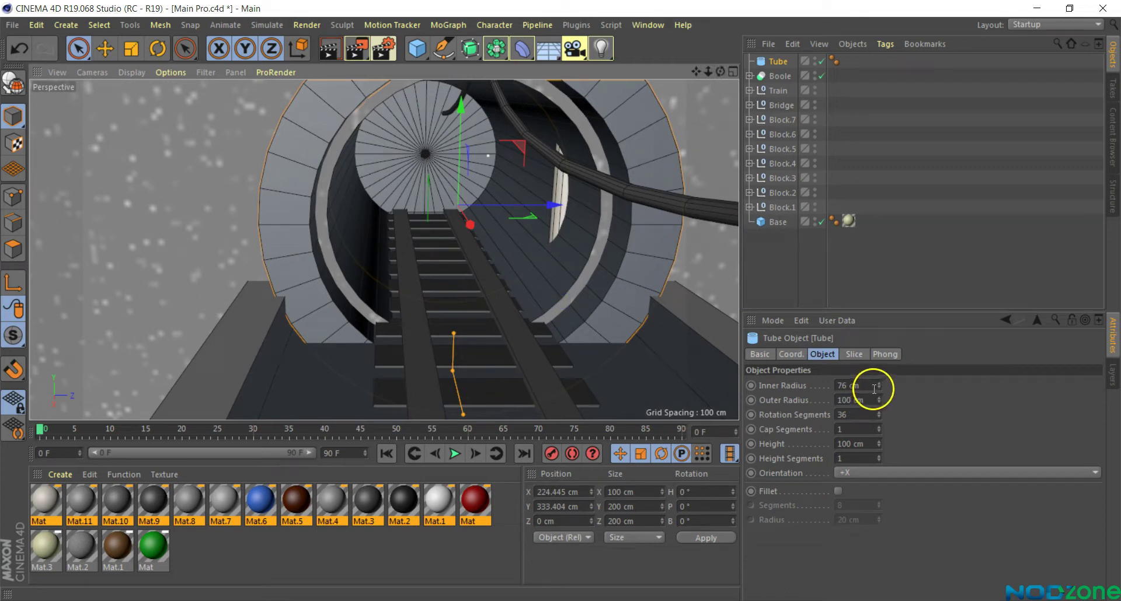
left_click_drag(878, 386, 882, 391)
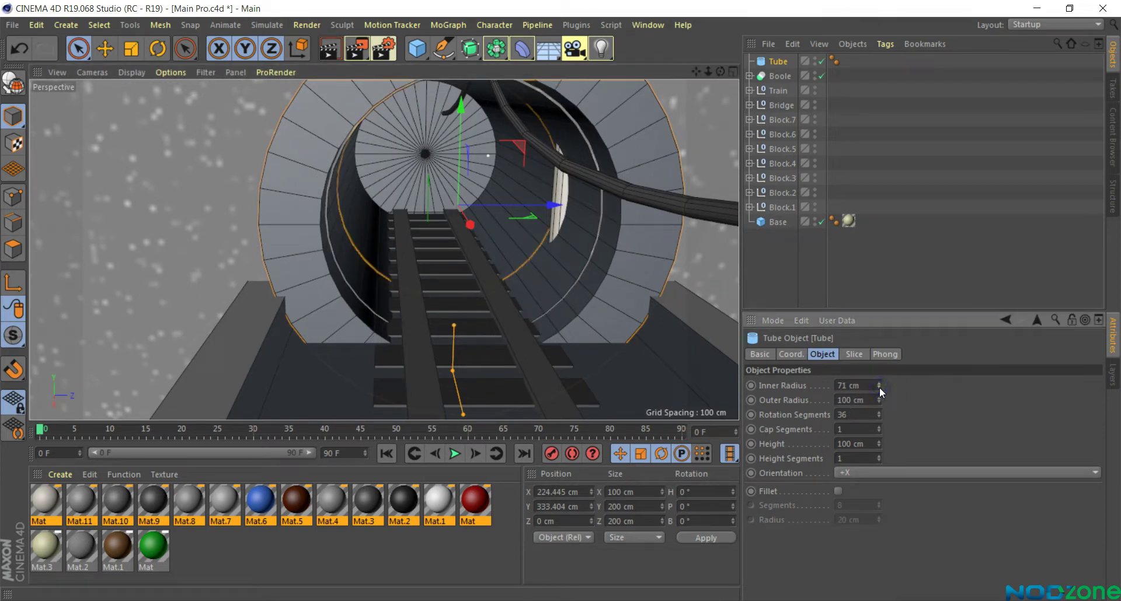
left_click(880, 389)
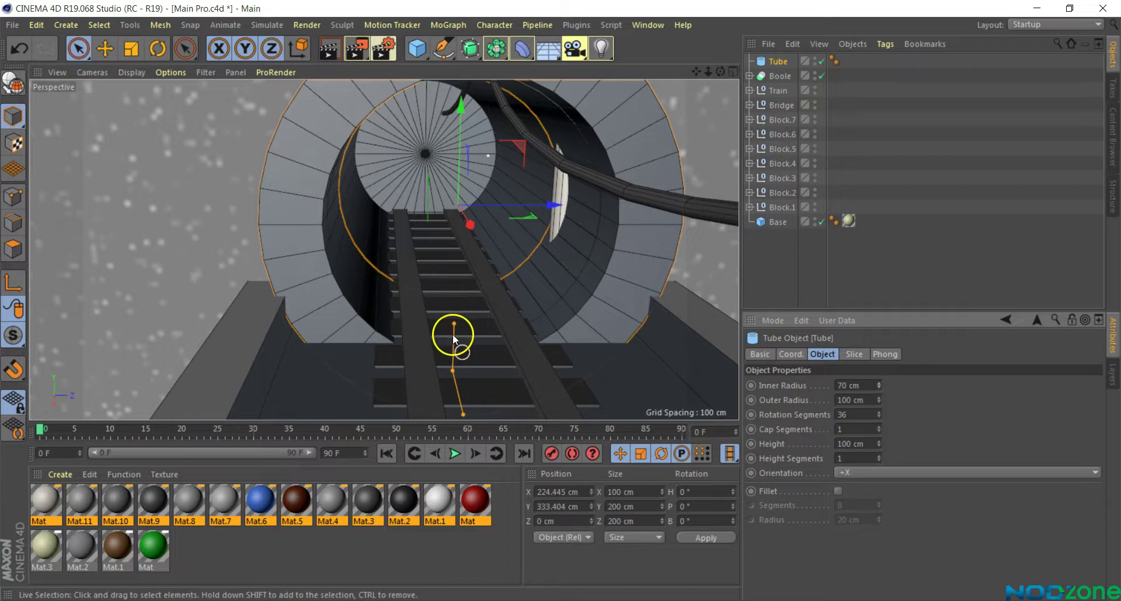
scroll(479, 252, "down", 2)
left_click_drag(882, 403, 883, 407)
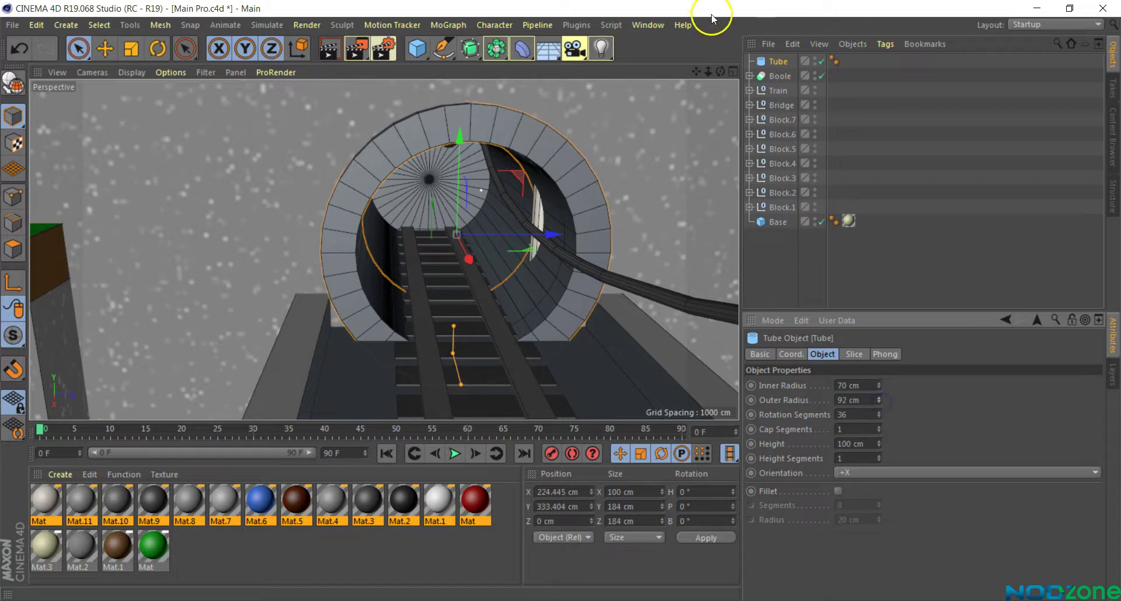
Step: Nudge the Tube along X to 233.037 cm so it sits flush against the tunnel mouth
left_click_drag(565, 306, 688, 363, "alt")
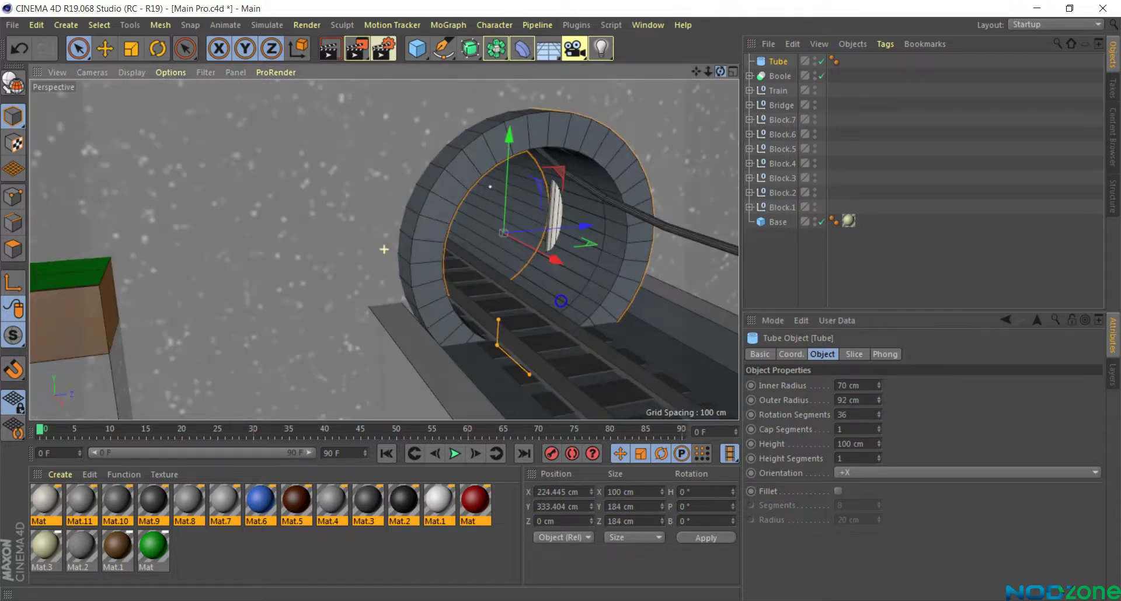
left_click_drag(564, 265, 569, 273)
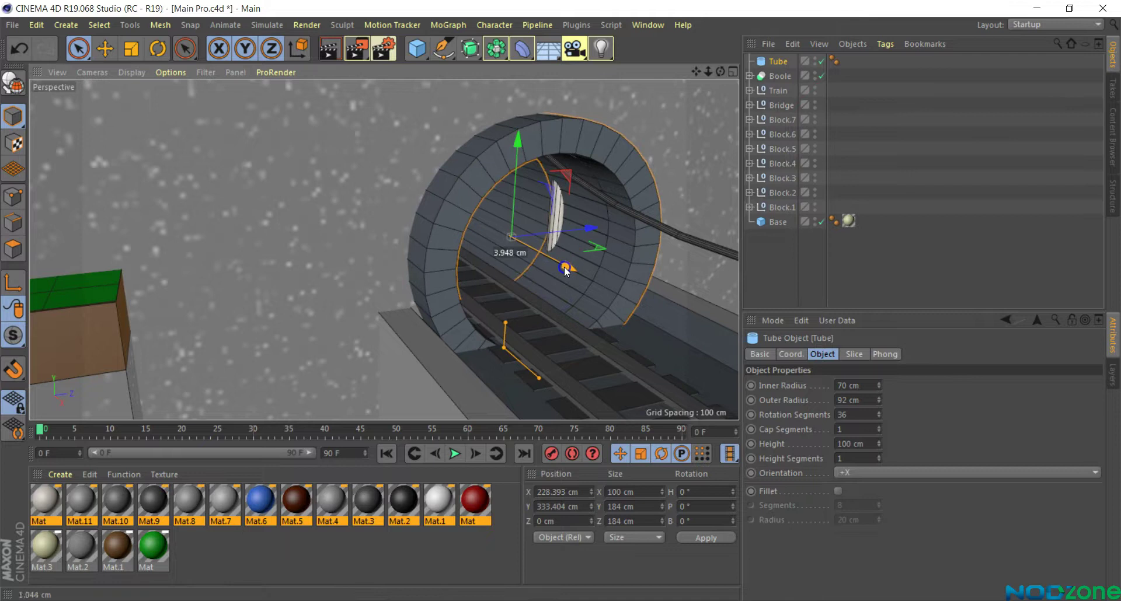
scroll(109, 283, "down", 2)
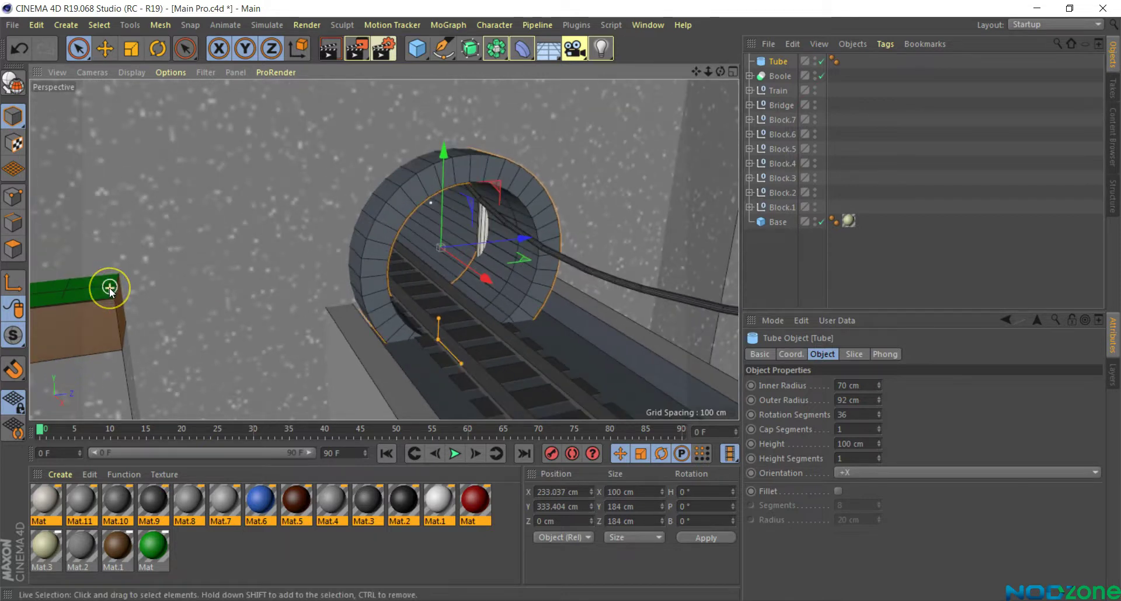
scroll(498, 317, "down", 2)
scroll(497, 318, "down", 1)
scroll(495, 321, "down", 2)
scroll(494, 326, "down", 2)
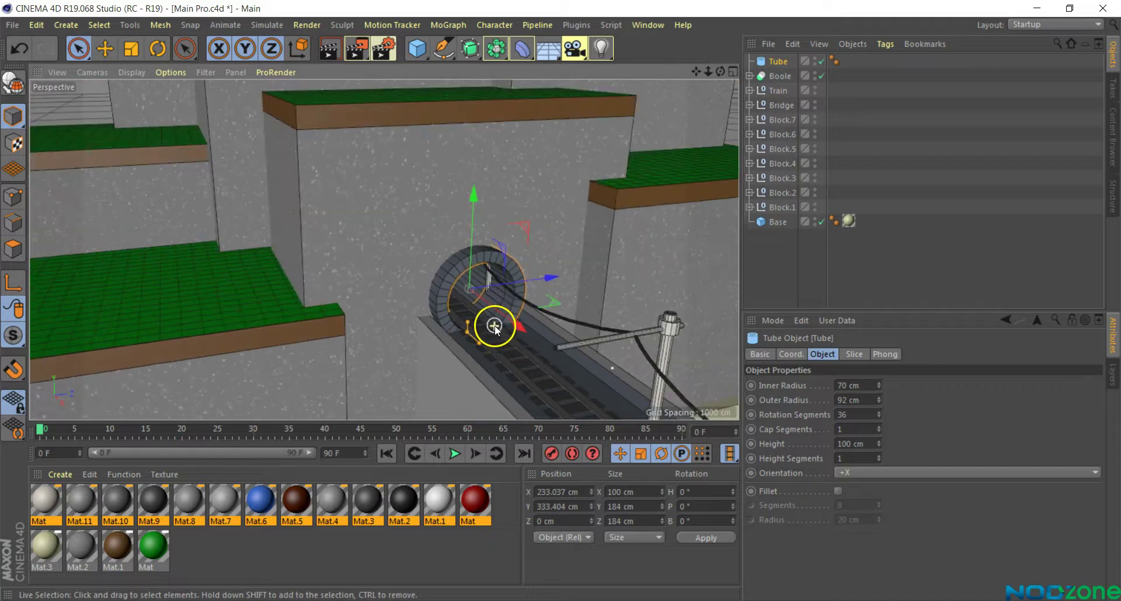
scroll(494, 326, "down", 1)
Step: Apply material Mat.10 from the Material Manager onto the Tube rim
left_click(261, 564)
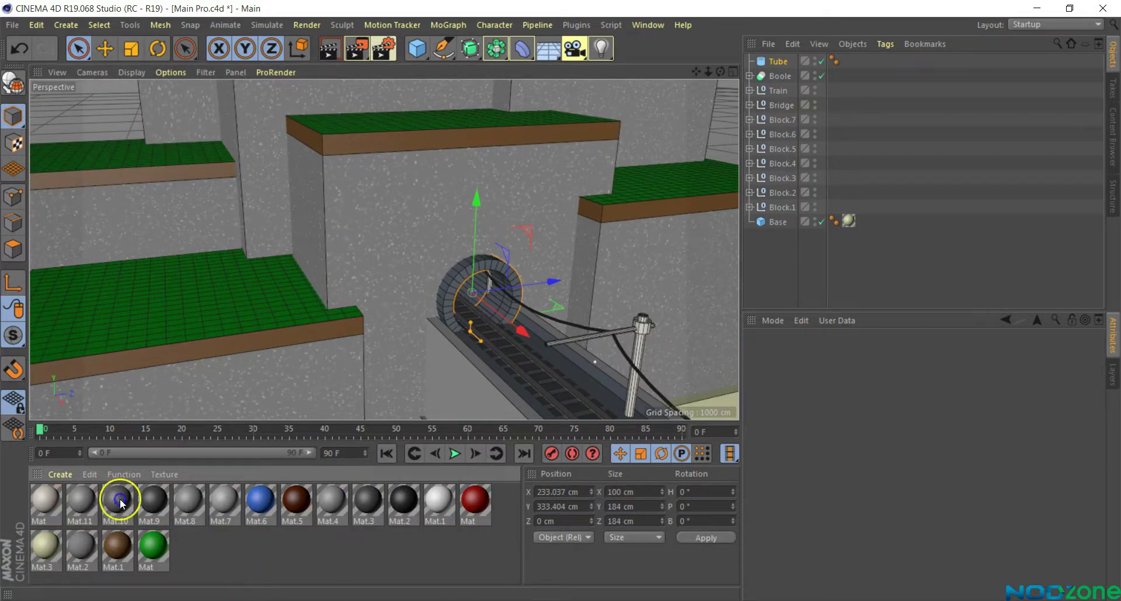
left_click_drag(118, 499, 777, 61)
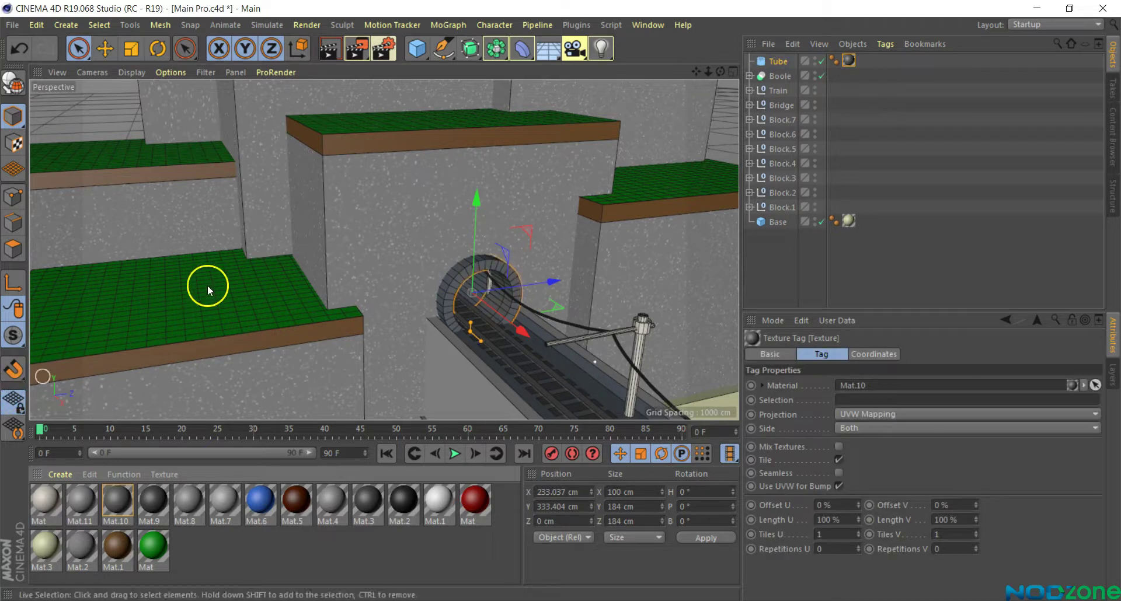
scroll(206, 281, "down", 2)
scroll(207, 284, "down", 1)
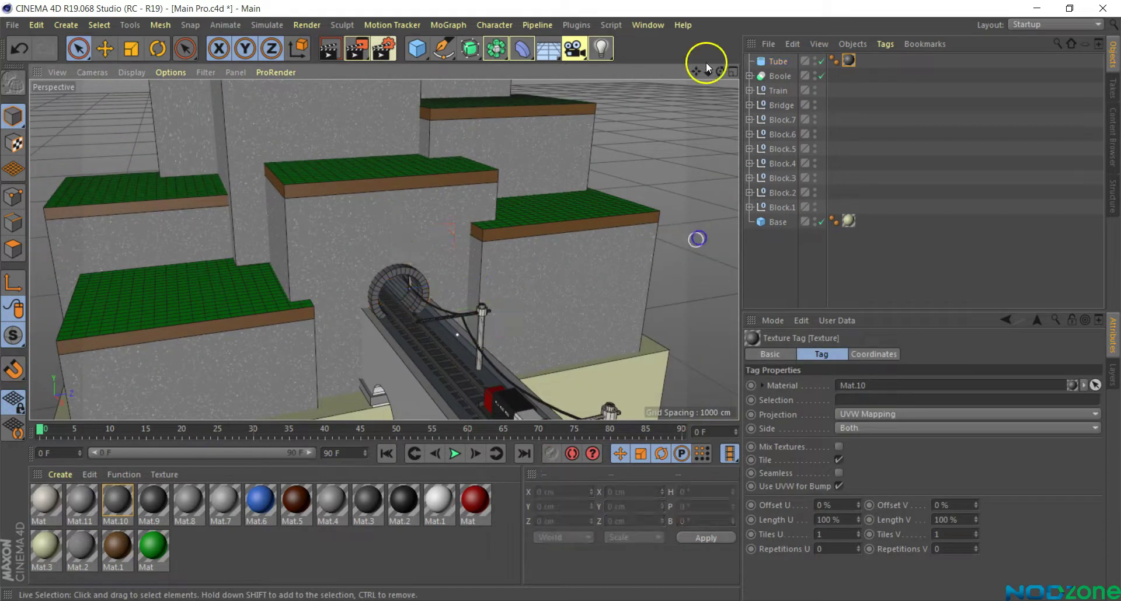
Step: Orbit and pan the view over the blocks and tunnel toward the bridge and train
mouse_move(719, 71)
left_mouse_down()
mouse_move(671, 76)
mouse_move(680, 61)
mouse_move(448, 240)
left_mouse_up()
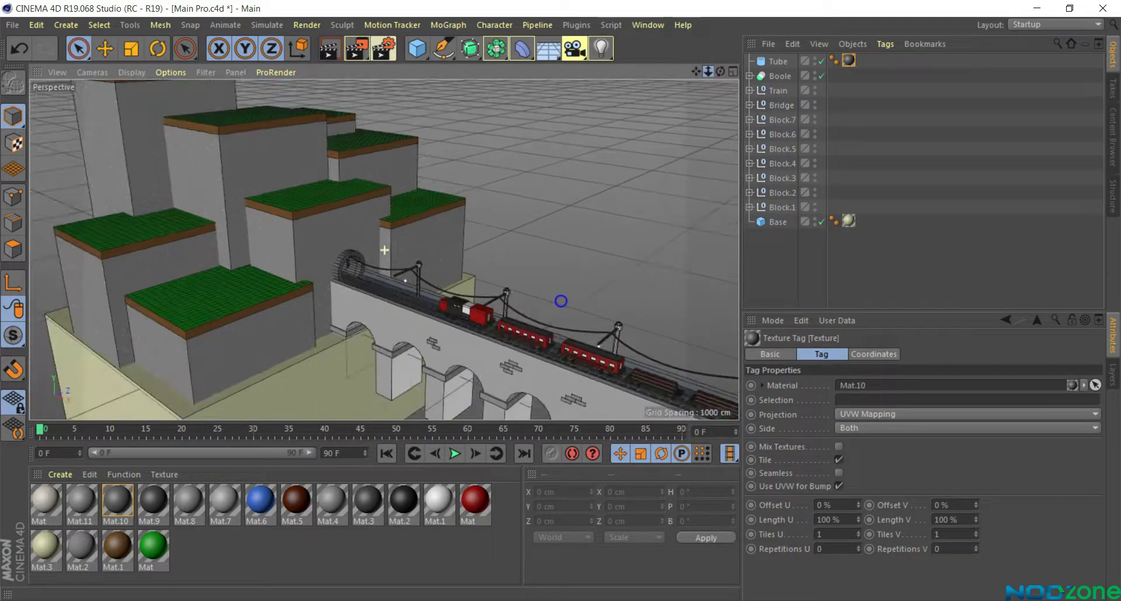
left_click_drag(695, 70, 638, 27)
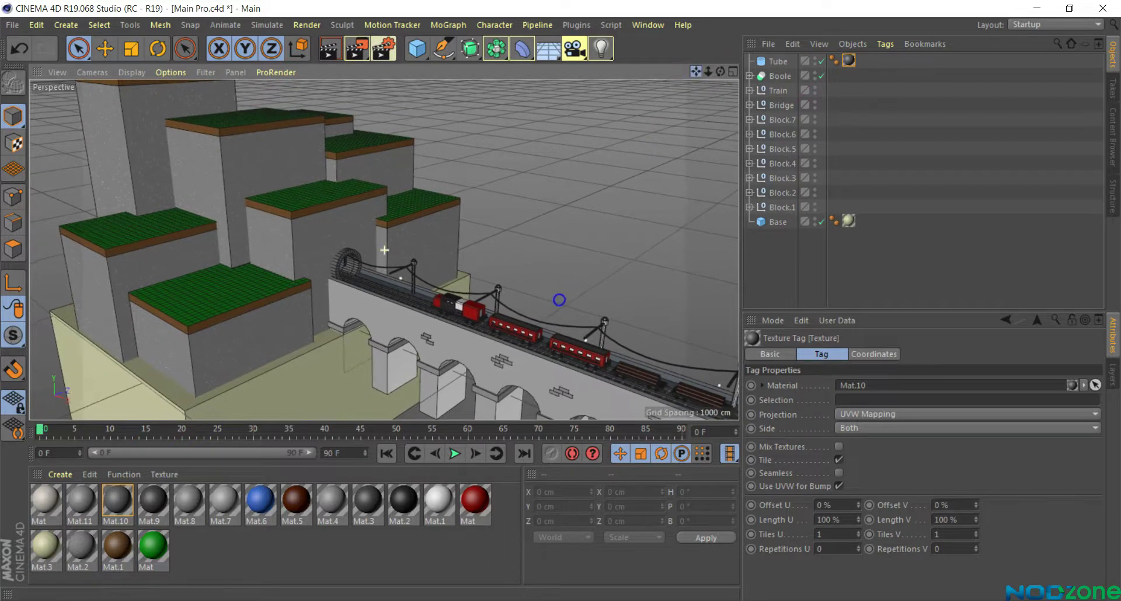
left_click(638, 27)
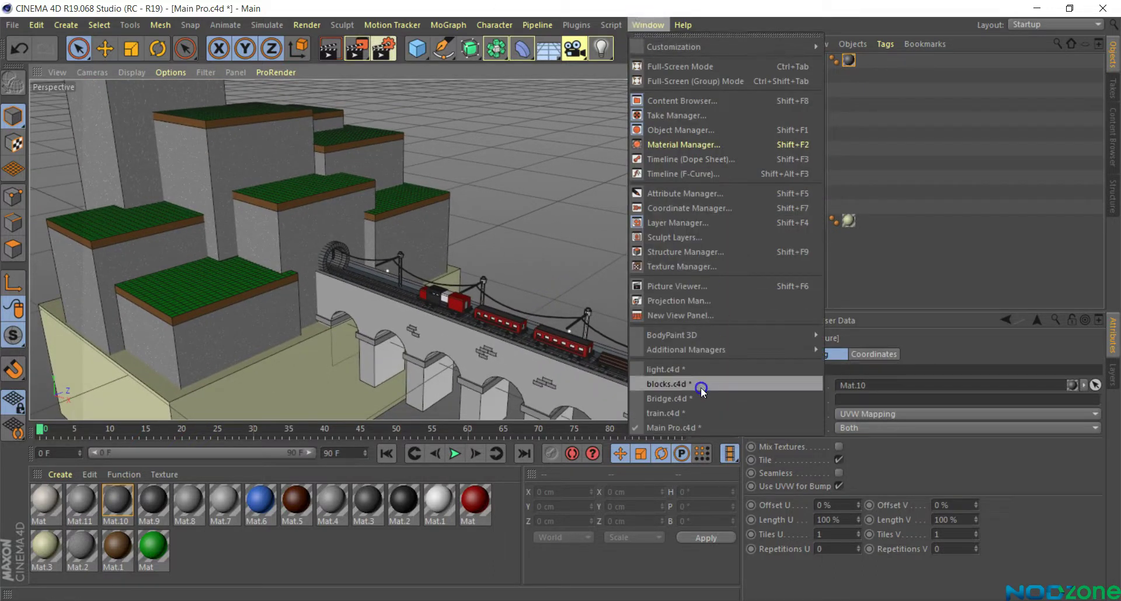
Step: Copy the Houselight lighthouse group from the light.c4d scene
left_click(697, 378)
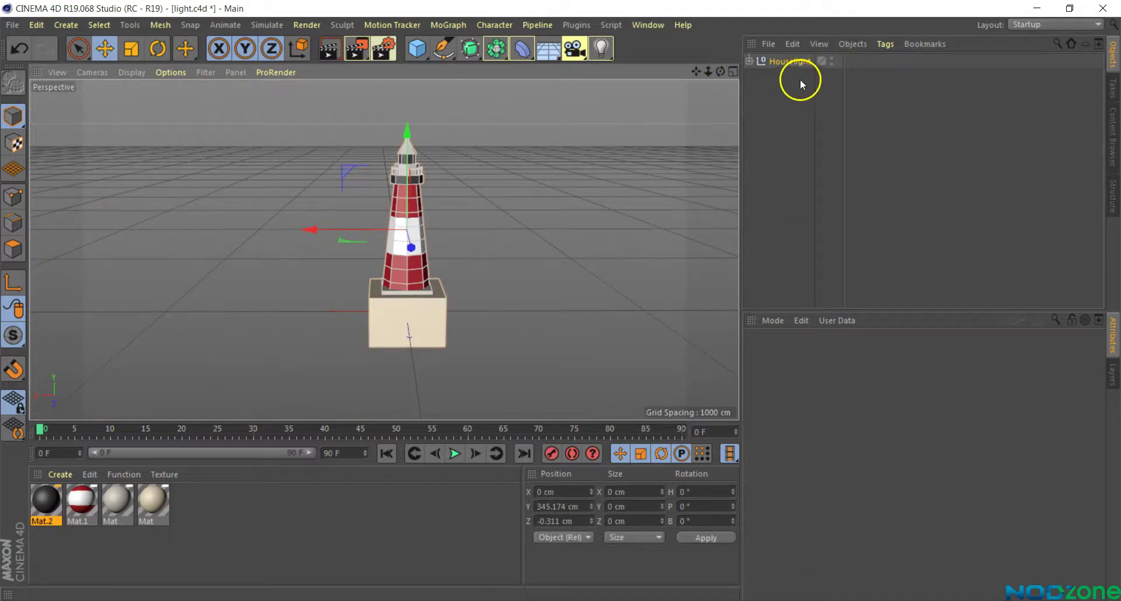
left_click(795, 62)
left_click(788, 42)
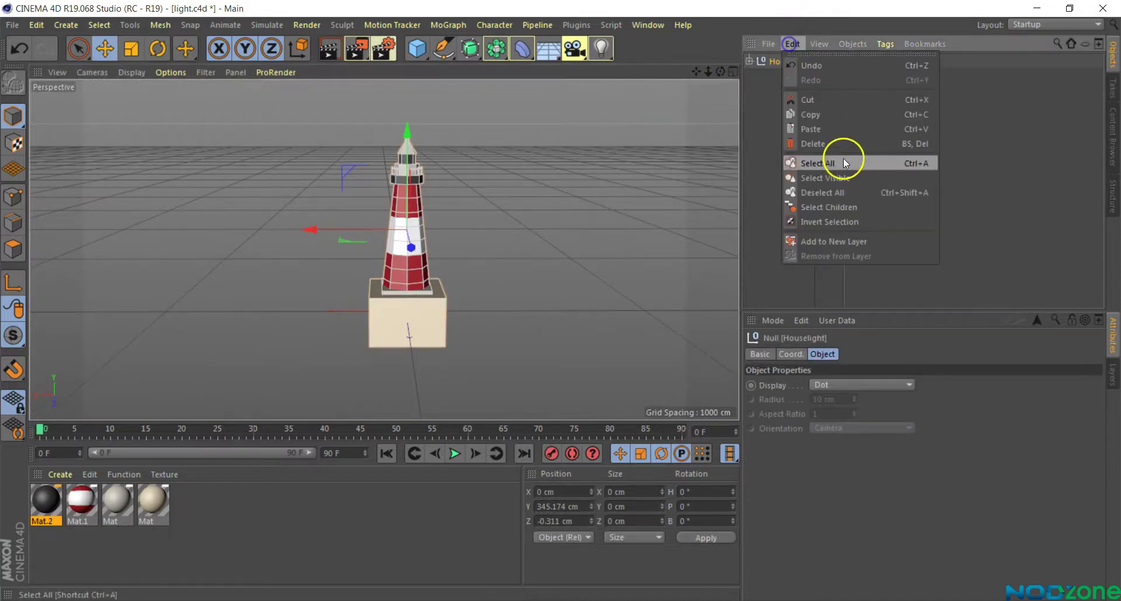
left_click(838, 113)
Step: Paste the Houselight group into the Main Pro.c4d scene
left_click(647, 24)
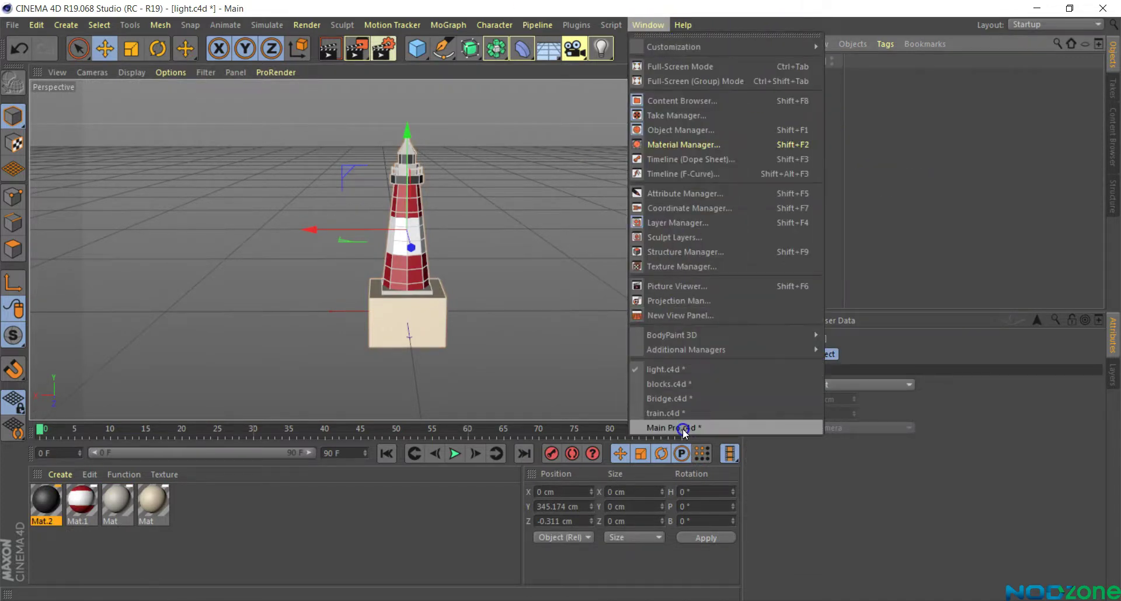
left_click(684, 429)
left_click(788, 60)
left_click(817, 180)
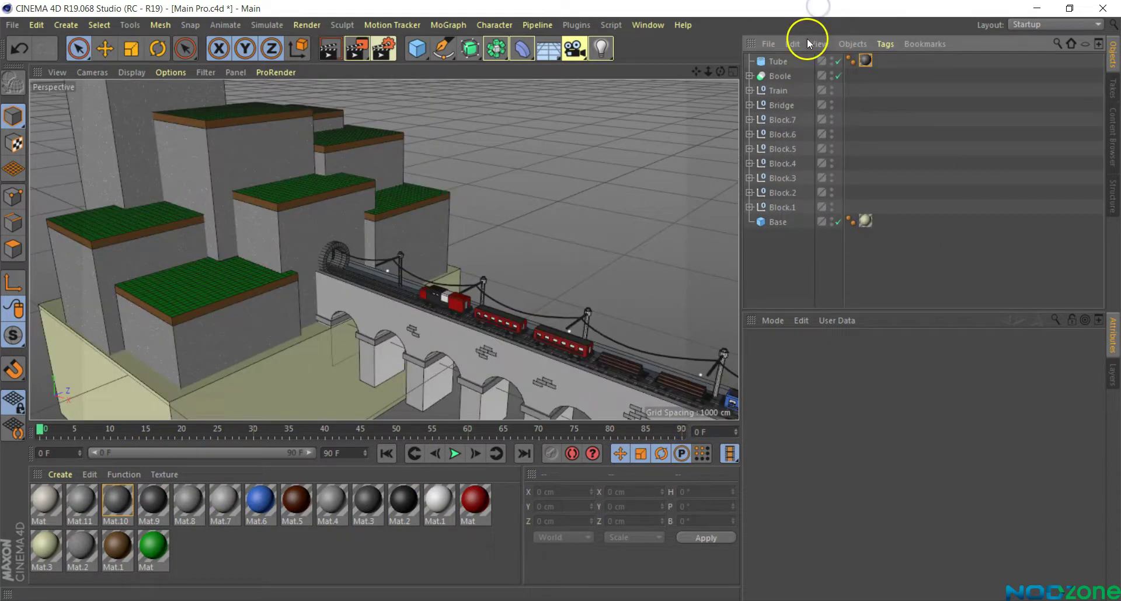
left_click(807, 43)
left_click(829, 129)
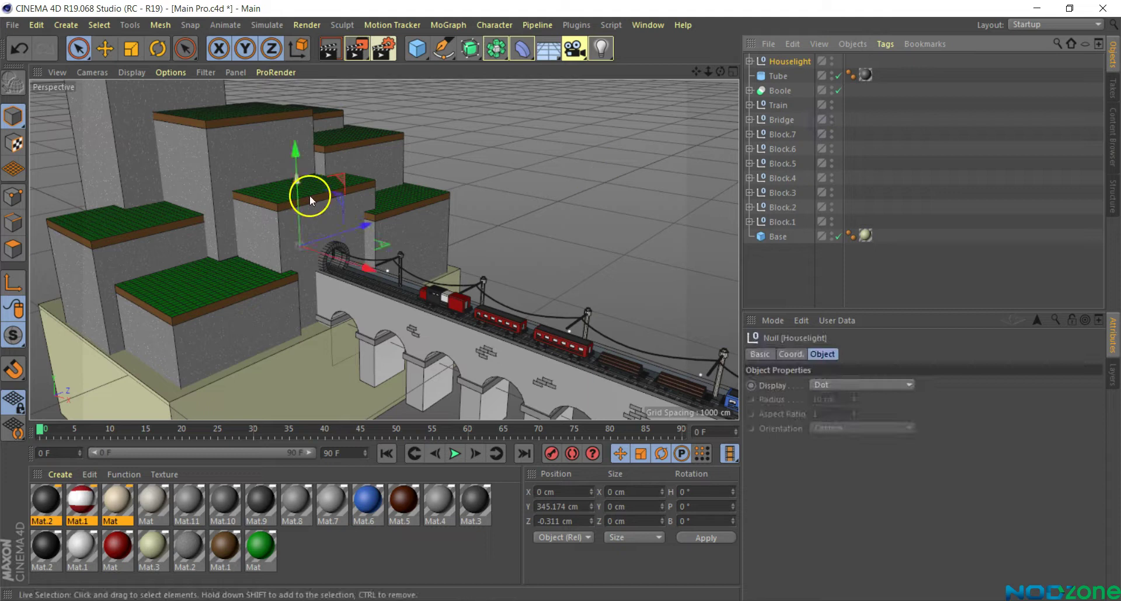
Step: Move Houselight outward along Z beside the bridge and frame it in the maximized Right view
left_click_drag(364, 223, 560, 184)
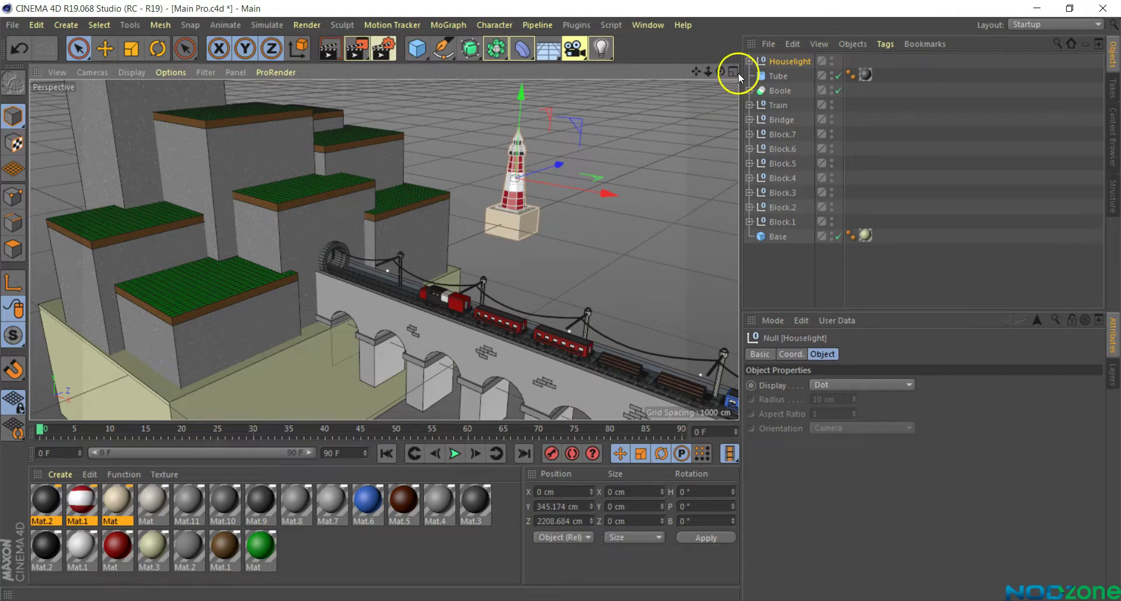
left_click(734, 71)
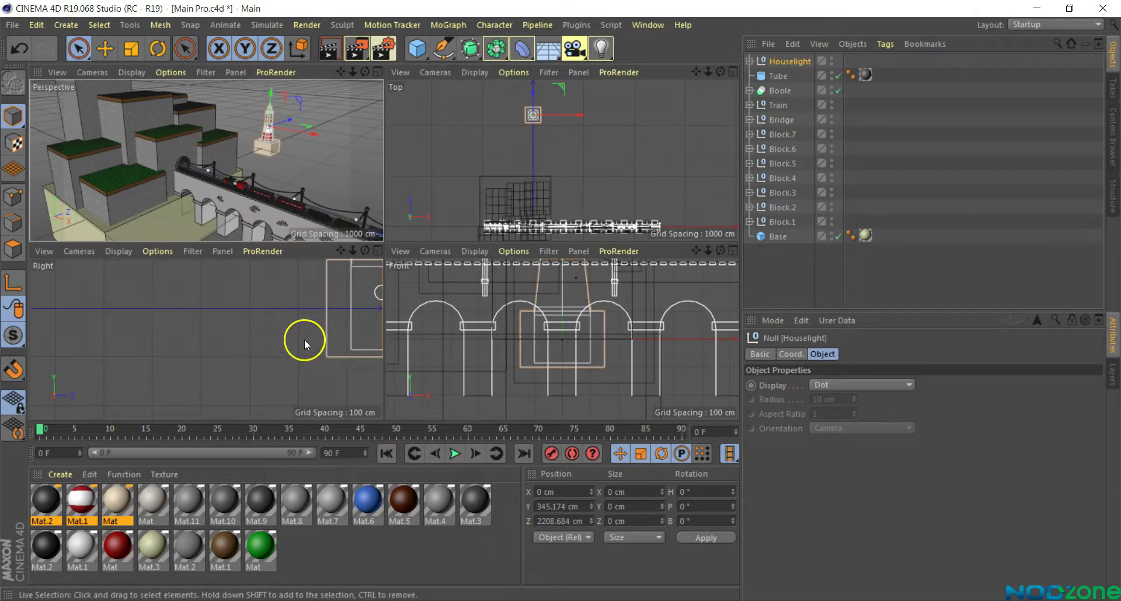
left_click(377, 251)
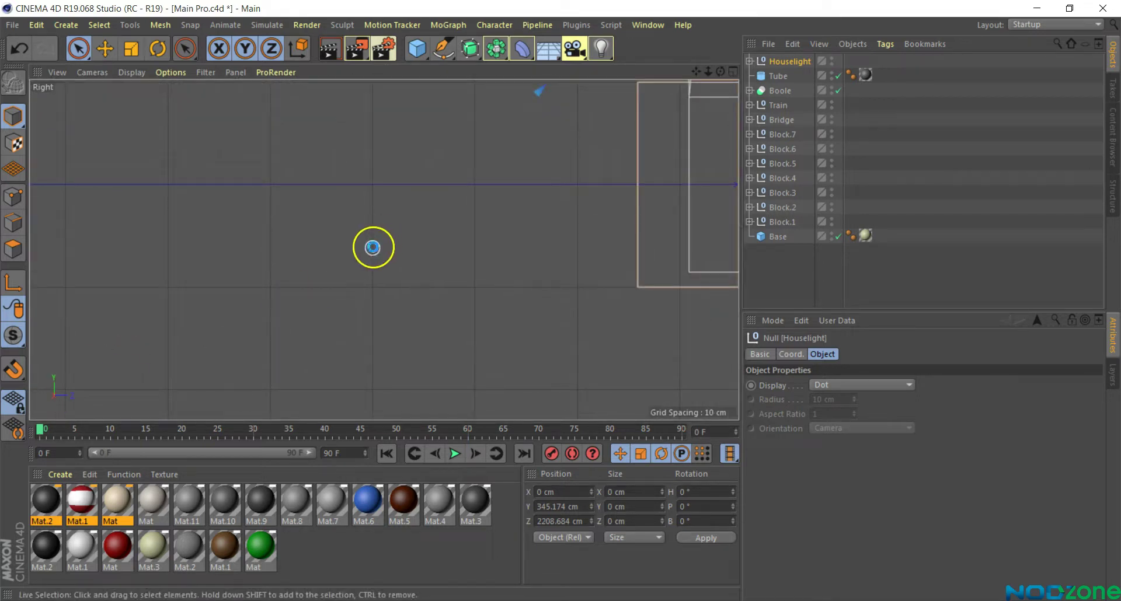
key("h")
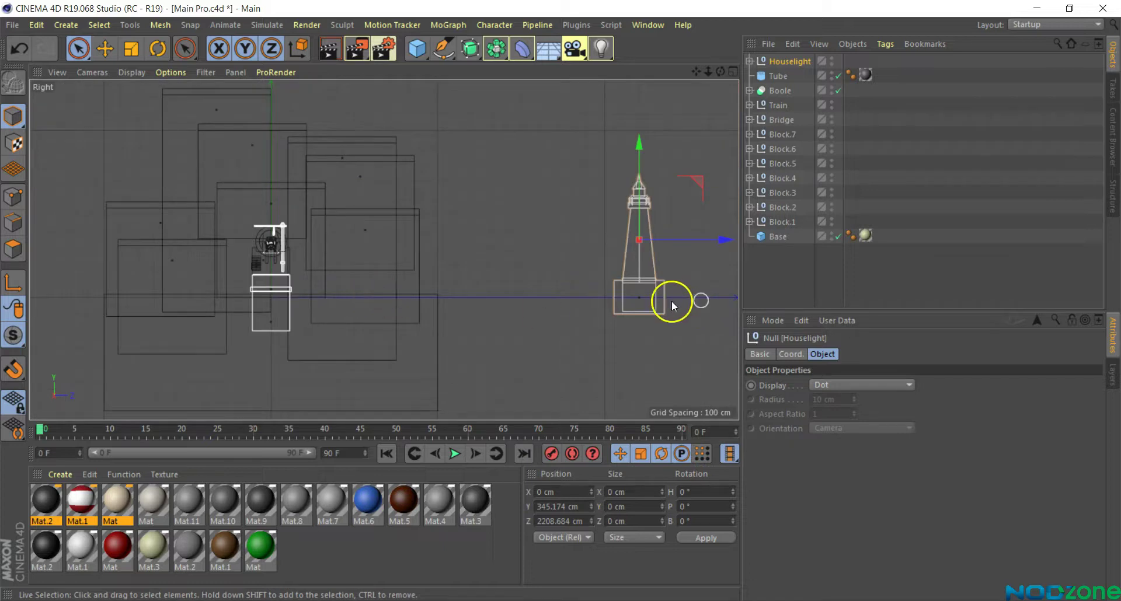
scroll(671, 307, "up", 3)
scroll(701, 318, "up", 3)
scroll(635, 191, "down", 2)
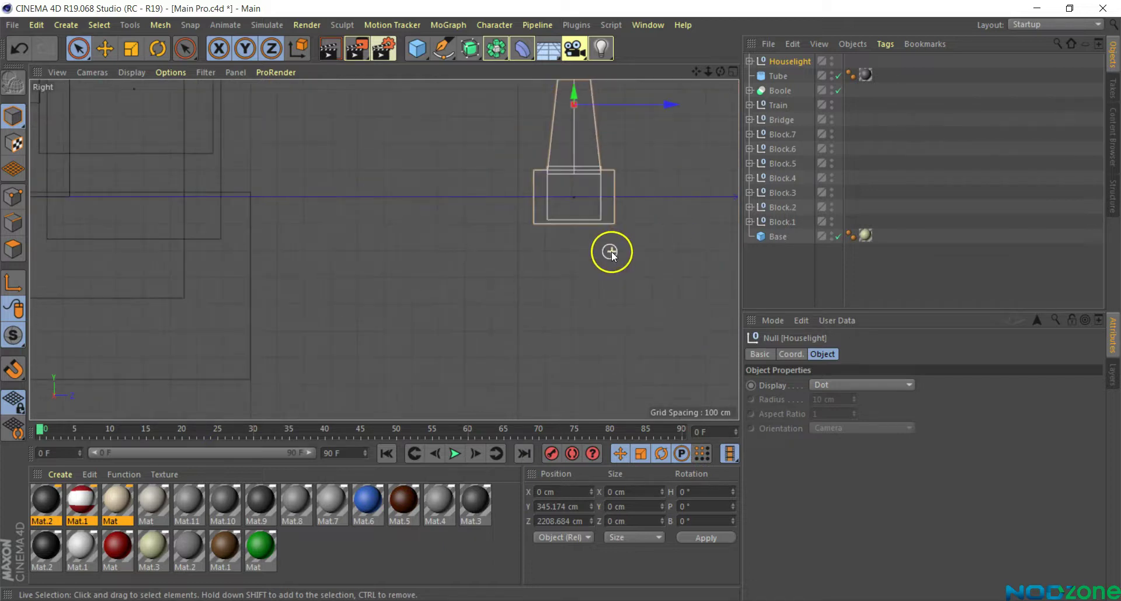
scroll(611, 251, "down", 3)
Step: Lower Houselight along Y to −99.85 cm so its base rests on the ground, then restore four views
mouse_move(696, 72)
left_mouse_down()
mouse_move(541, 305)
mouse_move(491, 317)
left_mouse_up()
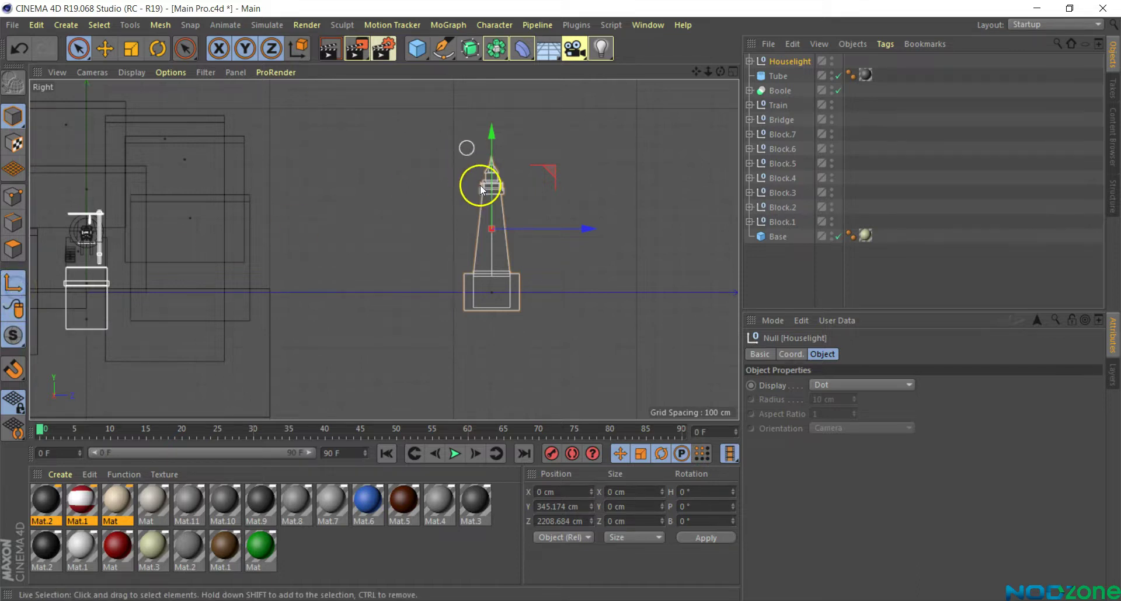
scroll(496, 178, "up", 2)
left_click_drag(511, 260, 568, 401)
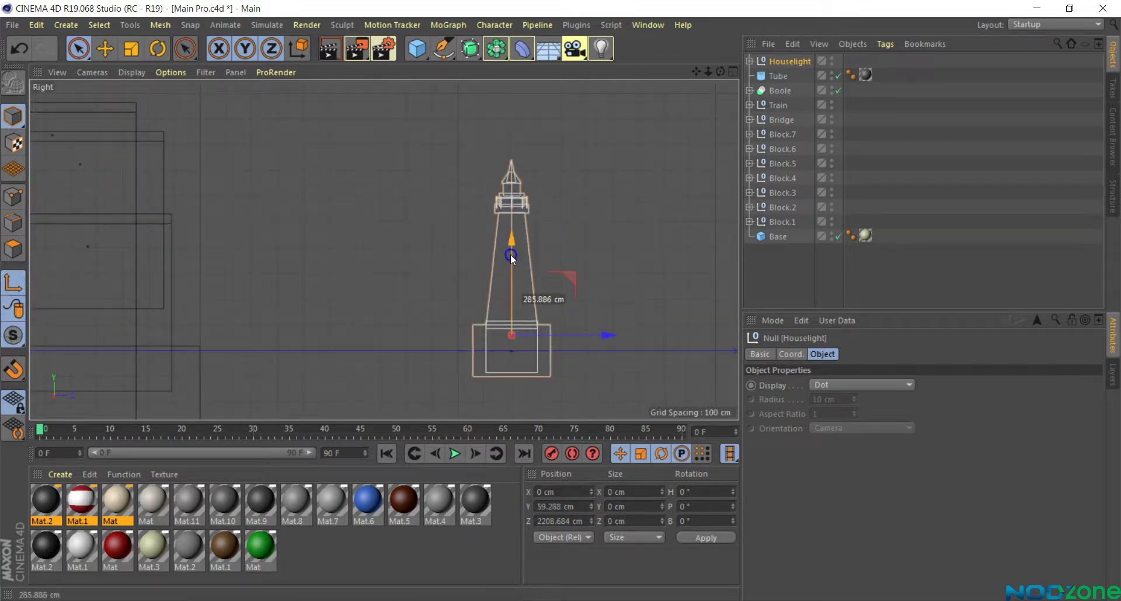
scroll(566, 394, "up", 2)
scroll(502, 402, "up", 2)
scroll(304, 333, "up", 2)
scroll(351, 234, "up", 1)
left_click_drag(379, 133, 380, 239)
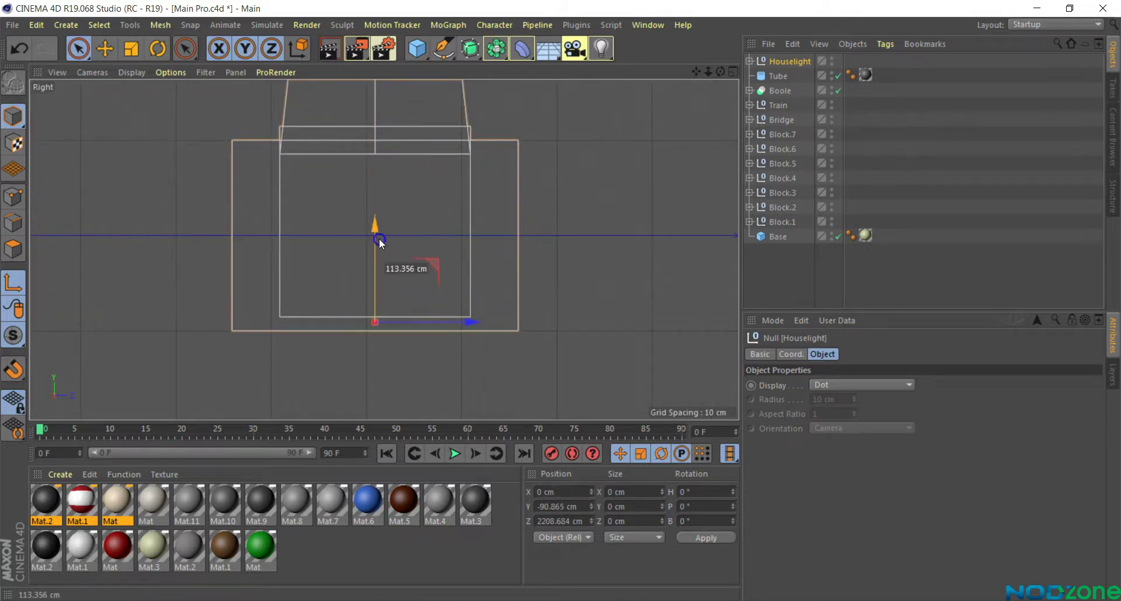
scroll(353, 303, "up", 1)
scroll(334, 385, "up", 2)
scroll(405, 383, "up", 2)
scroll(405, 385, "up", 2)
scroll(405, 385, "up", 1)
left_click_drag(433, 167, 432, 181)
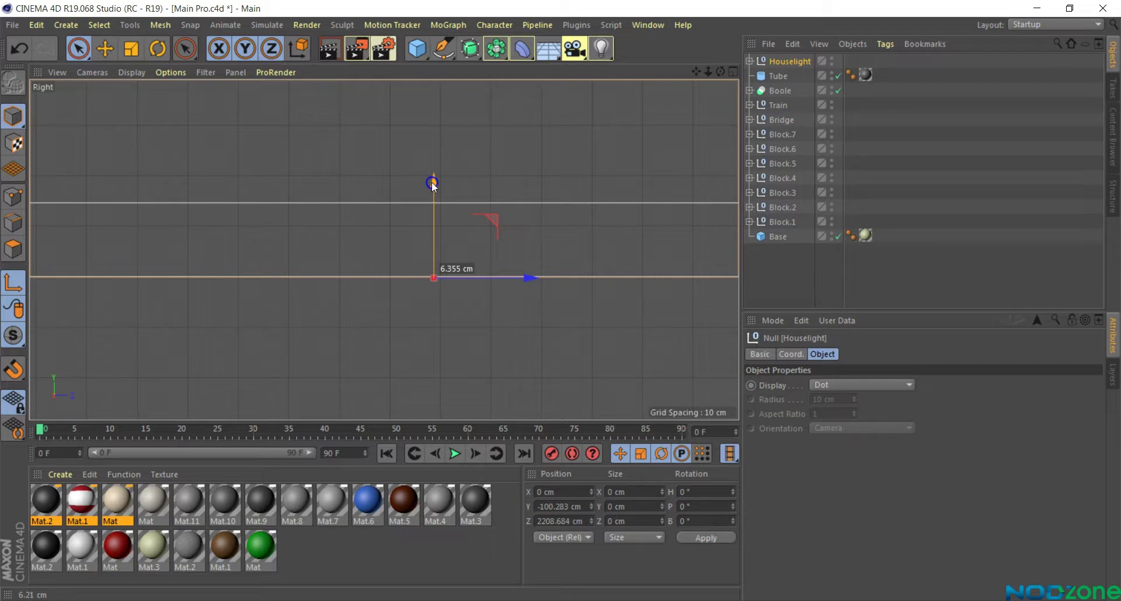
left_click_drag(432, 181, 430, 181)
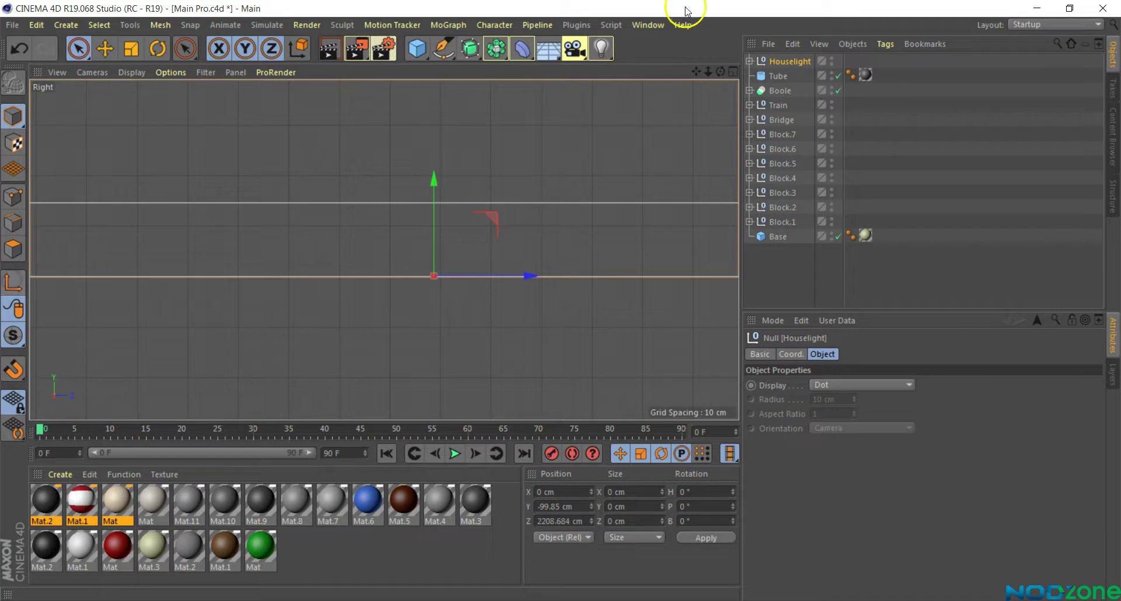
left_click(731, 72)
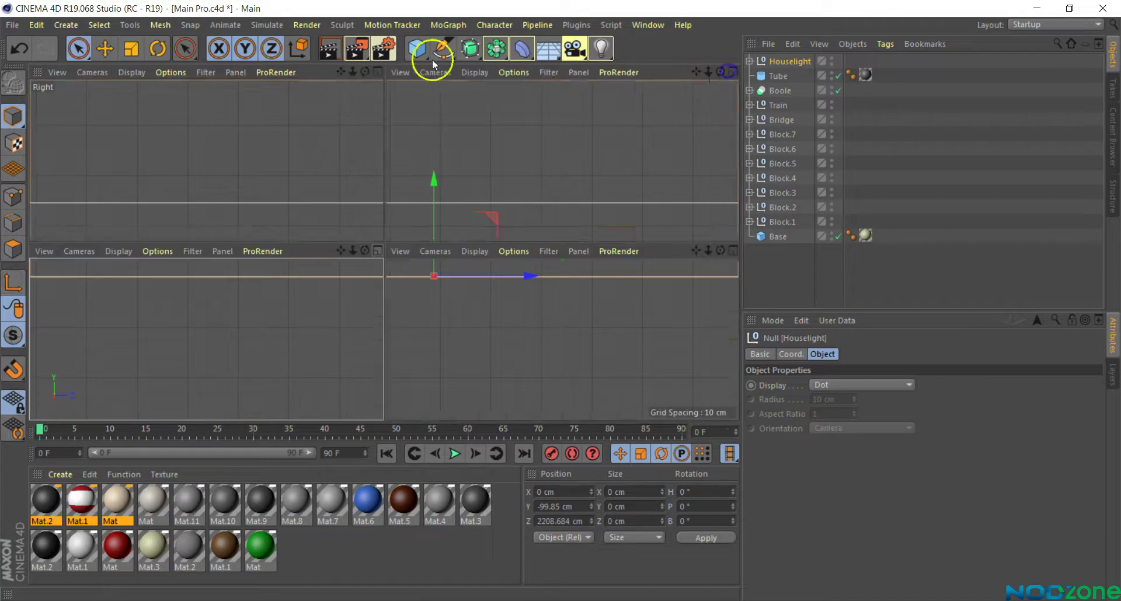
Step: Scale the Houselight group up a few percent in the maximized Perspective view
left_click(378, 73)
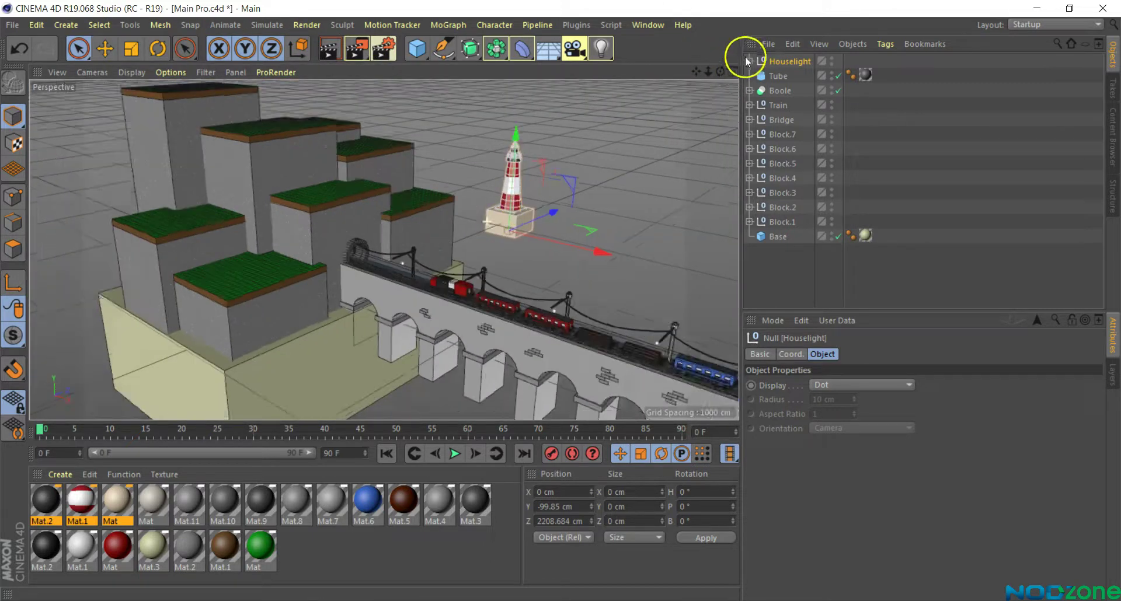
scroll(663, 142, "up", 1)
scroll(664, 143, "up", 2)
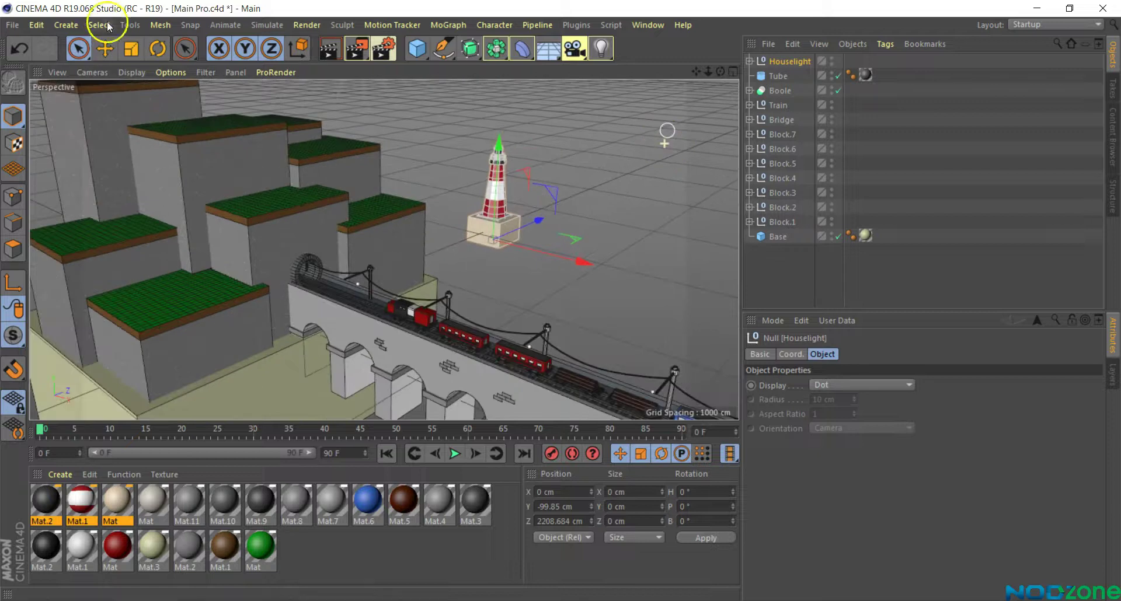
left_click(133, 49)
left_click_drag(621, 213, 687, 165)
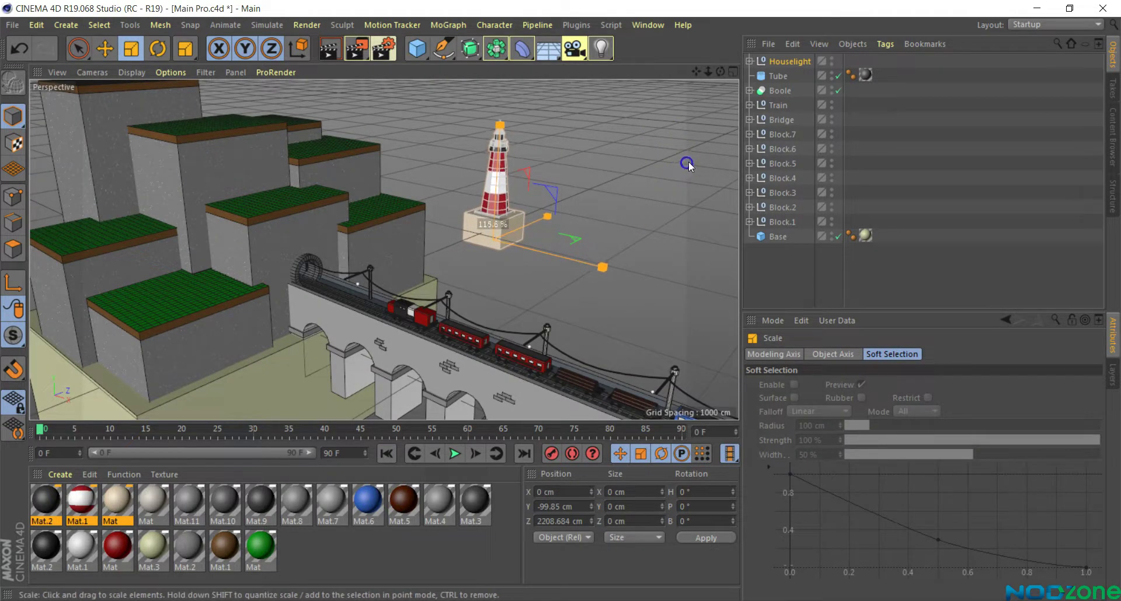
left_click_drag(720, 72, 555, 300)
left_click_drag(707, 75, 697, 82)
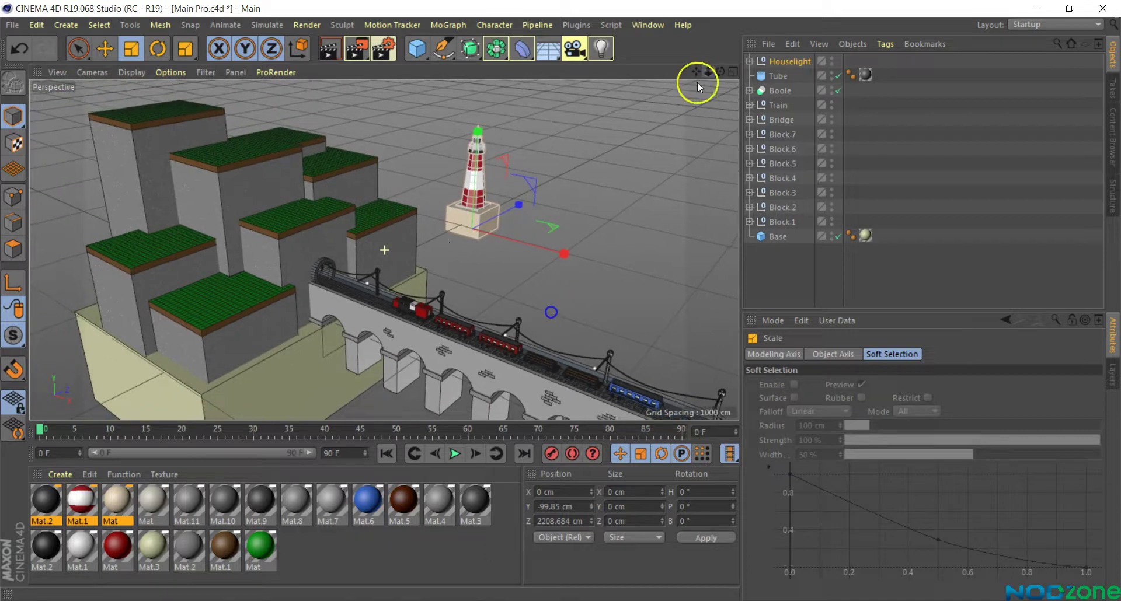
left_click_drag(629, 149, 646, 141)
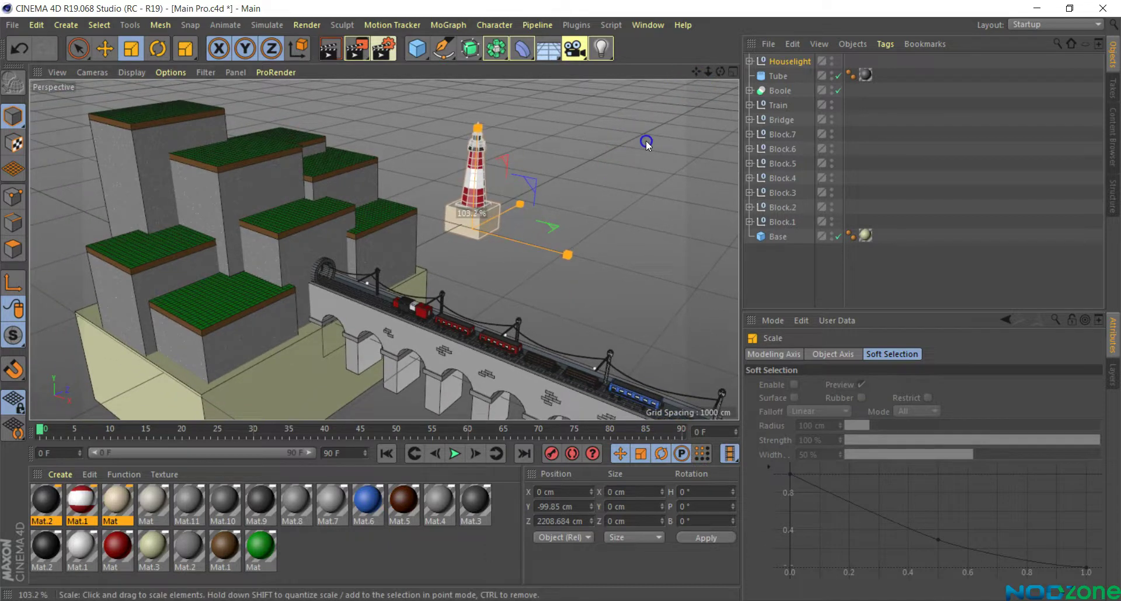
mouse_move(690, 75)
left_mouse_down()
mouse_move(561, 300)
mouse_move(693, 75)
left_mouse_up()
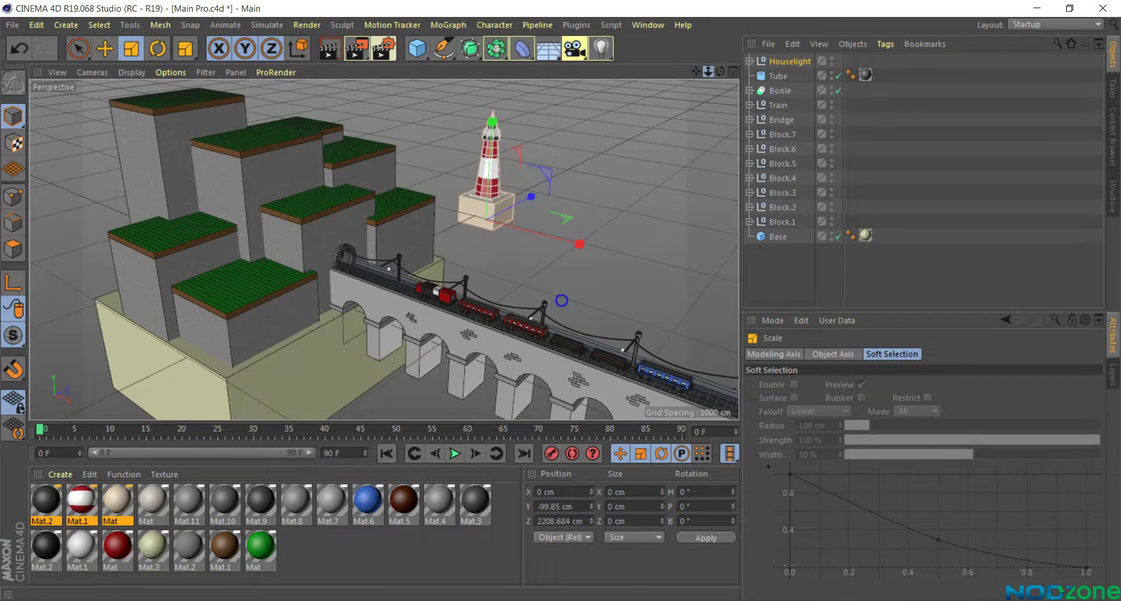
left_click_drag(561, 300, 533, 43)
Step: Render the Perspective view to preview the scene with the lighthouse
left_click(331, 51)
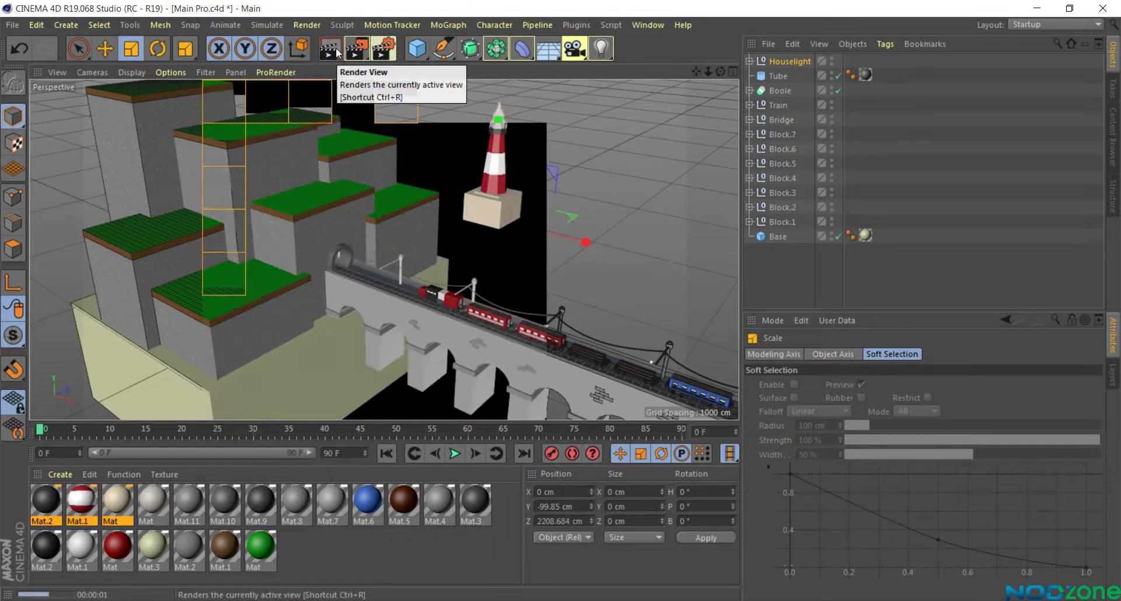